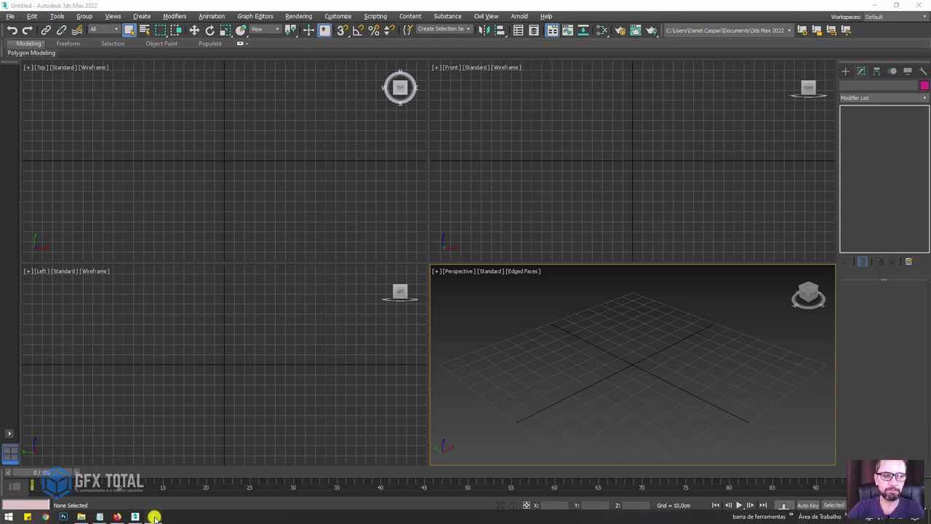
Bring up the PureRef wheel reference board and centre the wheel photos.
left_click(153, 515)
scroll(495, 360, "down", 2)
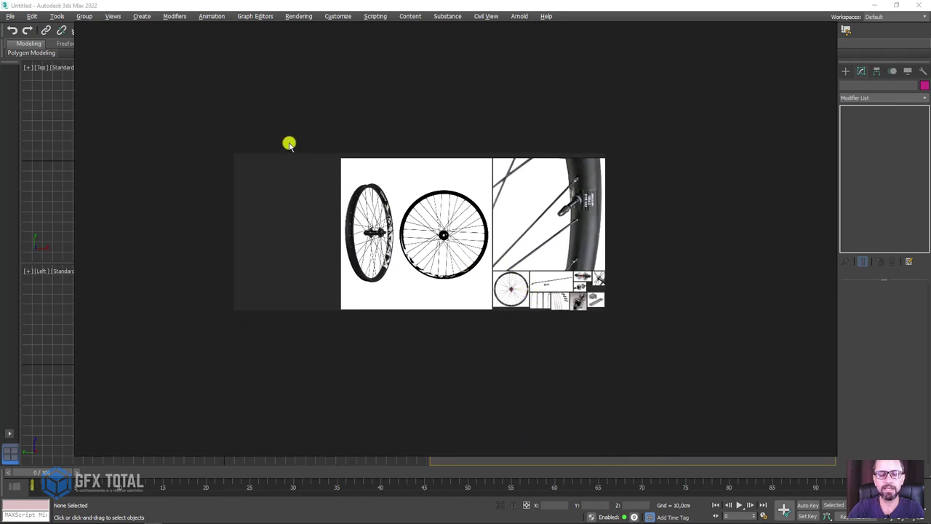
scroll(270, 77, "up", 2)
scroll(378, 33, "up", 3)
mouse_move(710, 270)
left_mouse_down()
mouse_move(528, 131)
mouse_move(542, 134)
left_mouse_up()
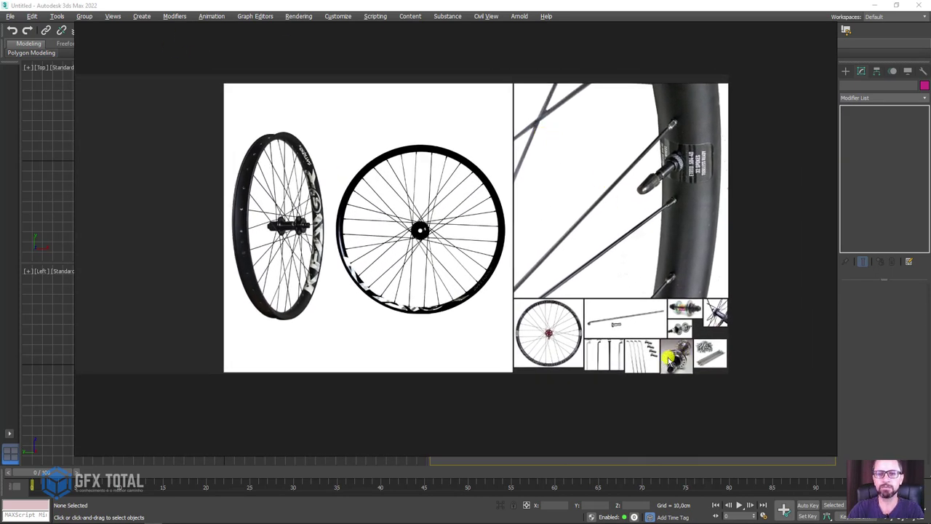
Zoom in on the hub reference photos, recentre the board, then switch to Firefox.
scroll(663, 355, "up", 3)
mouse_move(663, 355)
left_mouse_down()
mouse_move(465, 320)
mouse_move(616, 327)
left_mouse_up()
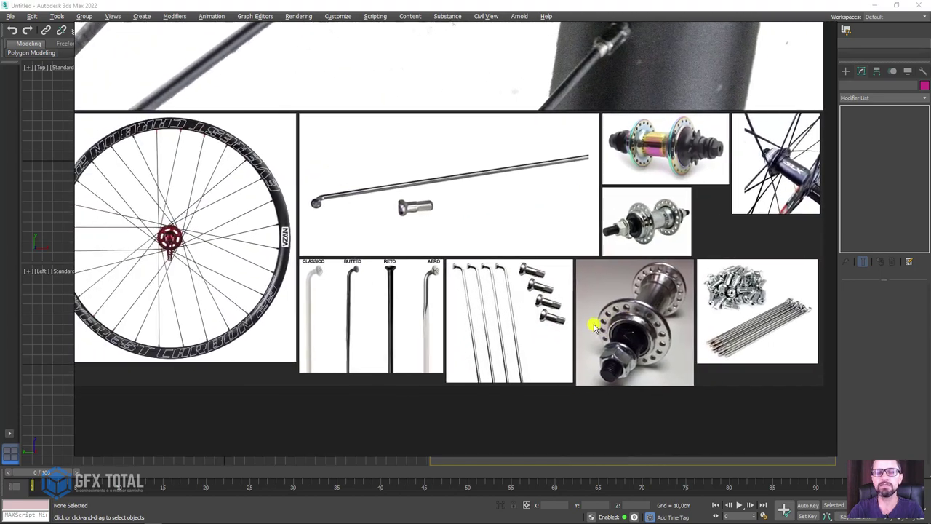
scroll(615, 329, "down", 3)
scroll(615, 331, "down", 3)
mouse_move(453, 288)
left_mouse_down()
mouse_move(584, 357)
mouse_move(511, 287)
left_mouse_up()
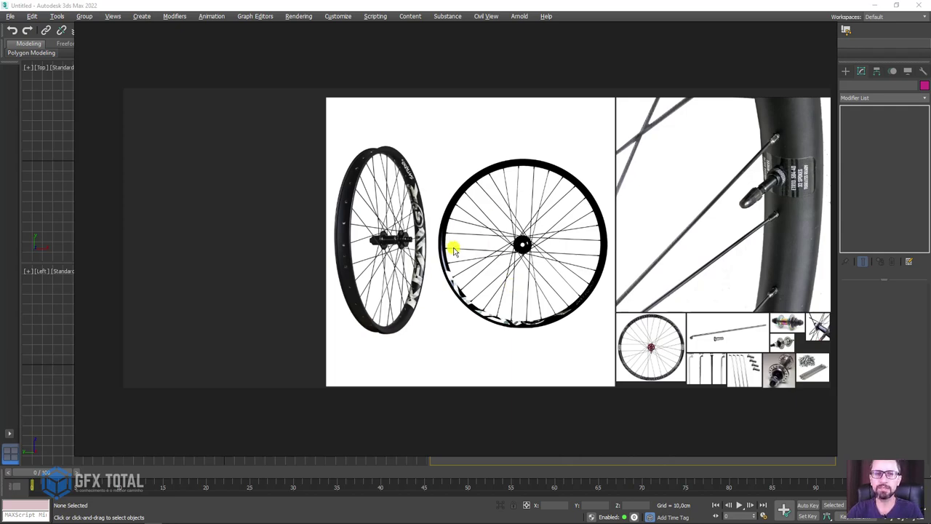
mouse_move(117, 516)
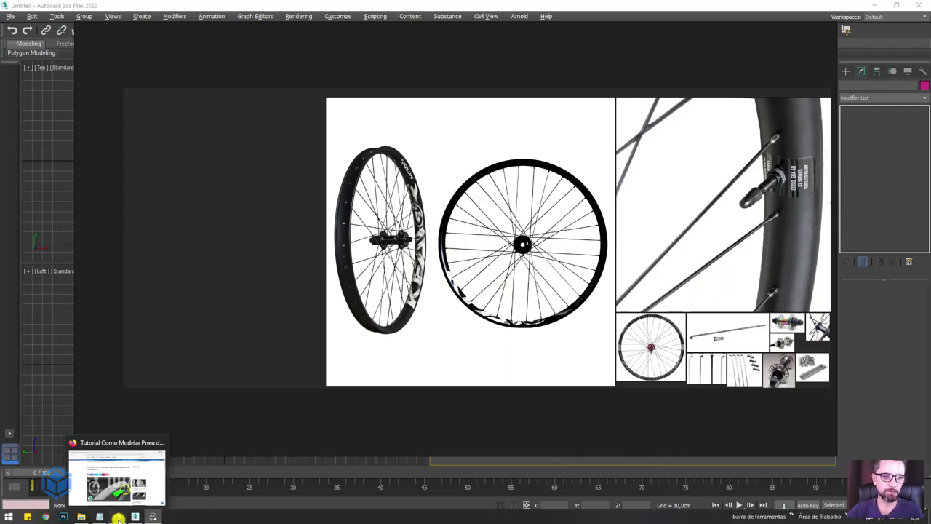
left_click(136, 517)
Look over the Alibaba 27.5/29er alloy wheel listing, then return to the 'roda de bicicleta' image results.
left_click(169, 11)
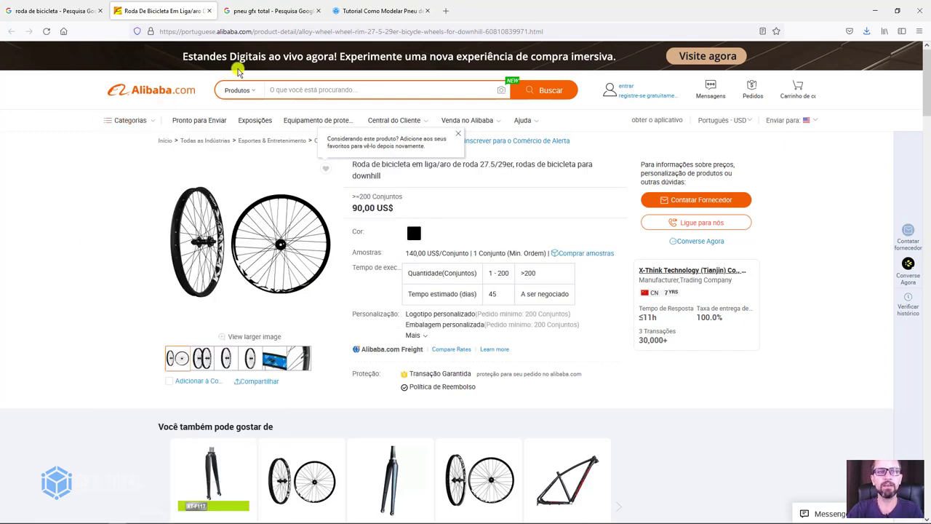
left_click(309, 31)
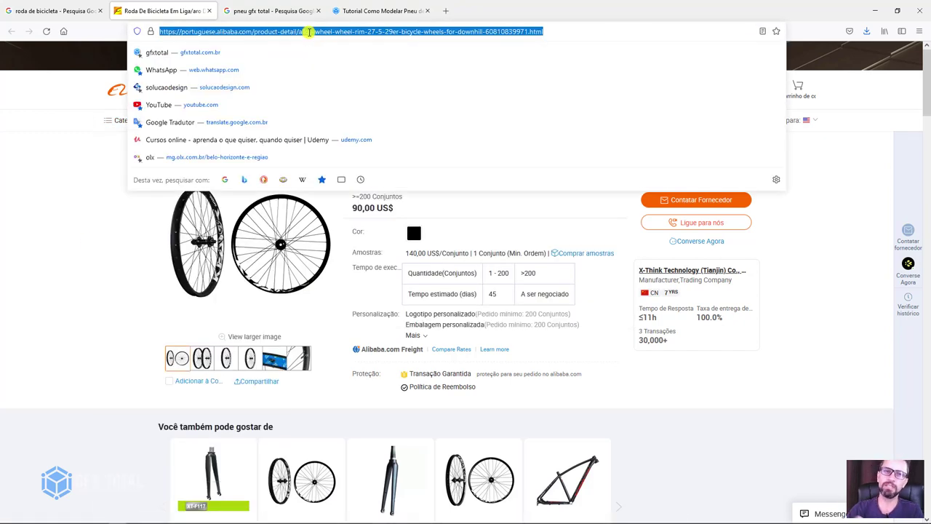
left_click(88, 189)
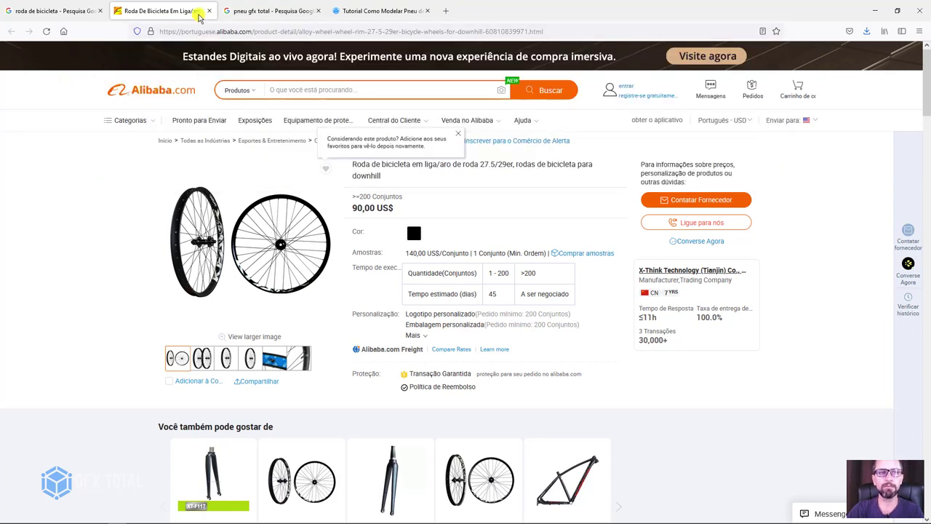
left_click(62, 10)
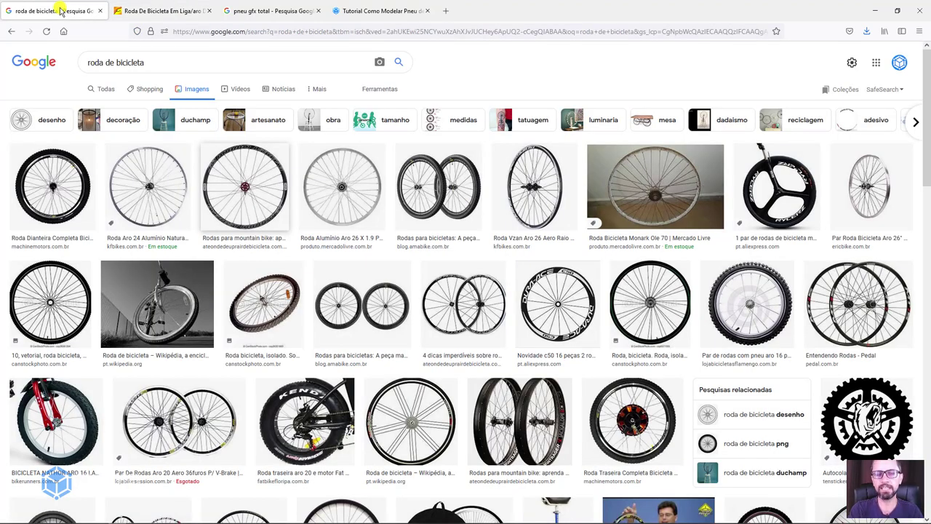
Search Google Images for 'raio roda de bicicleta' and scroll through the spoke photos.
triple_click(92, 63)
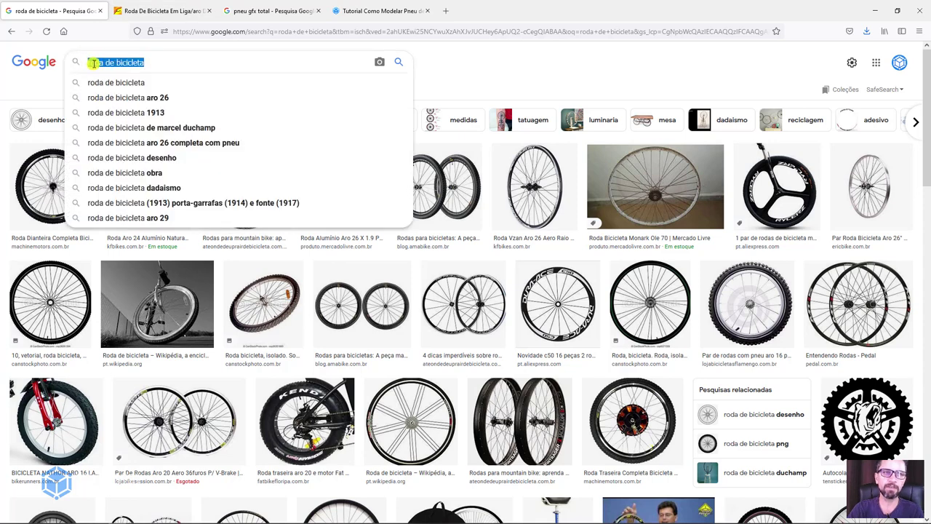
left_click(88, 62)
type("r ")
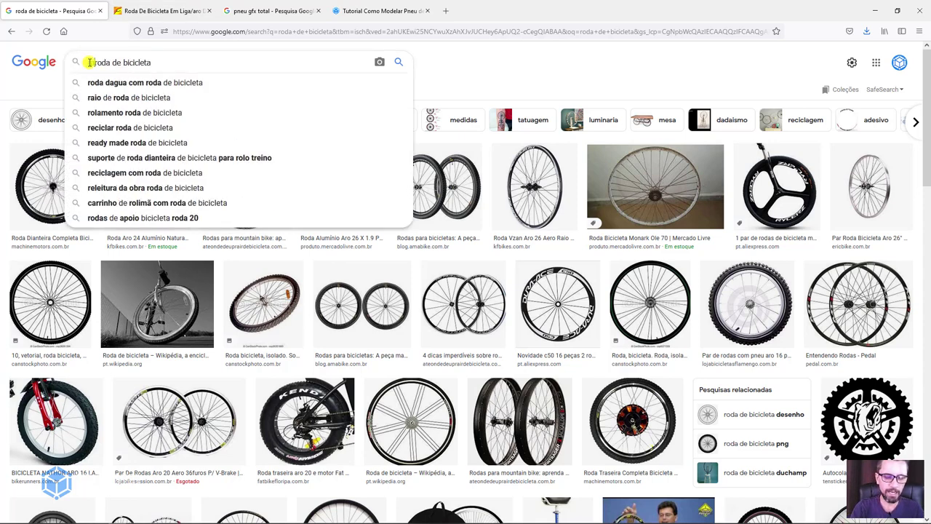
type("aio")
key("Return")
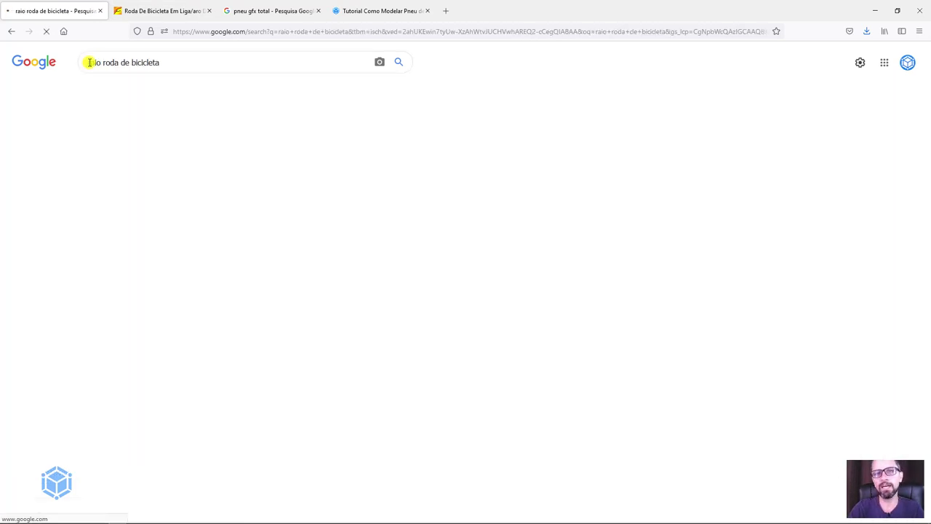
scroll(363, 242, "down", 3)
scroll(364, 242, "down", 1)
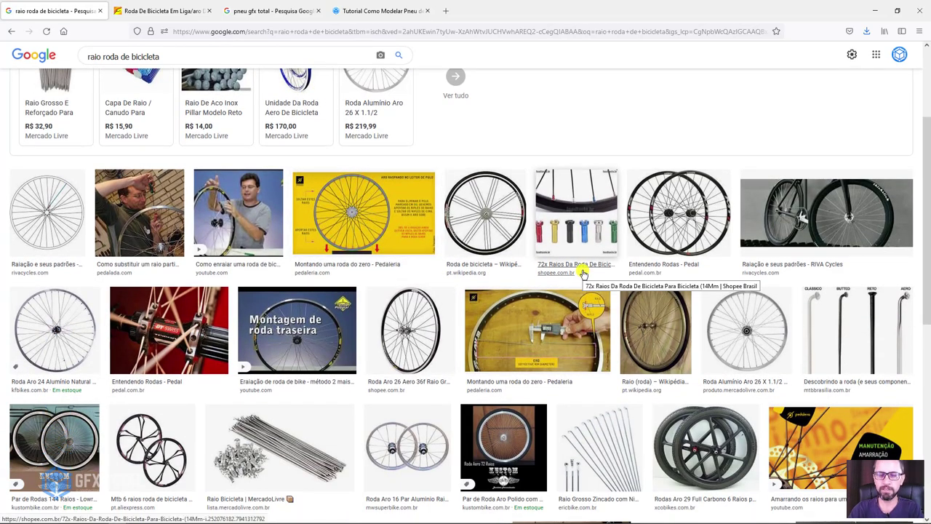
scroll(582, 272, "up", 4)
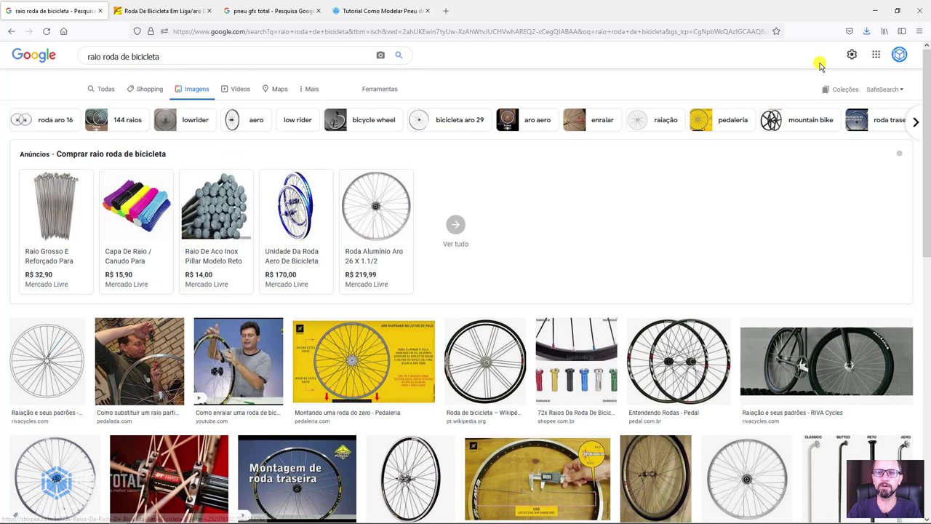
Minimize Firefox, adjust the PureRef wheel board, then hide it to reveal the 3ds Max Front view.
left_click(876, 10)
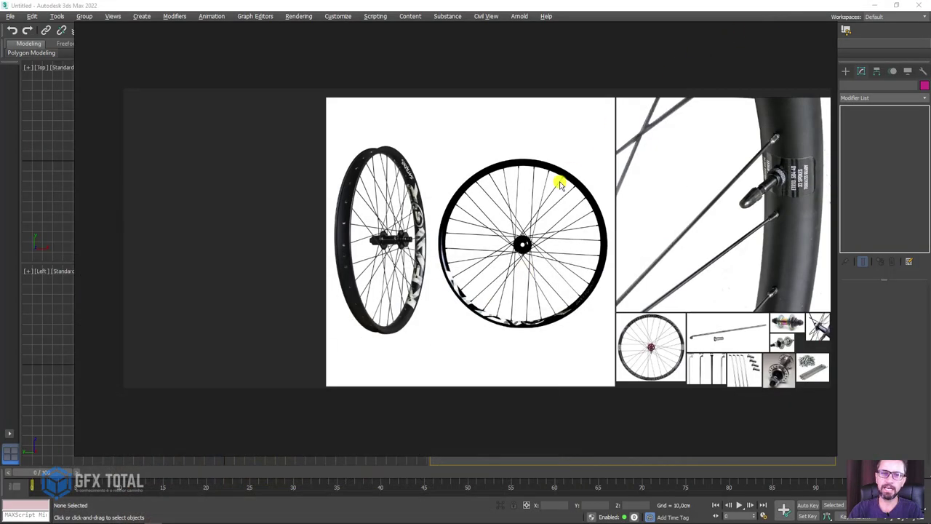
scroll(517, 243, "down", 2)
scroll(516, 242, "down", 2)
scroll(565, 263, "up", 3)
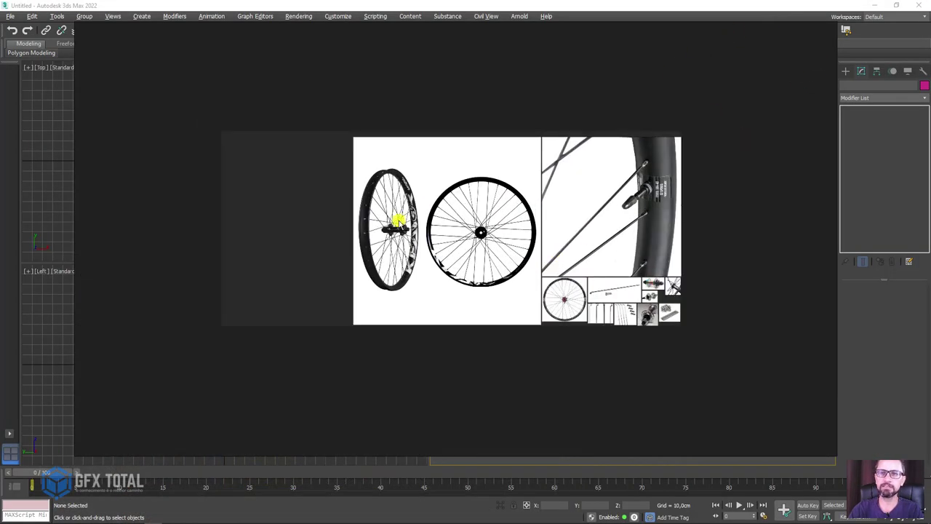
left_click_drag(399, 220, 405, 240)
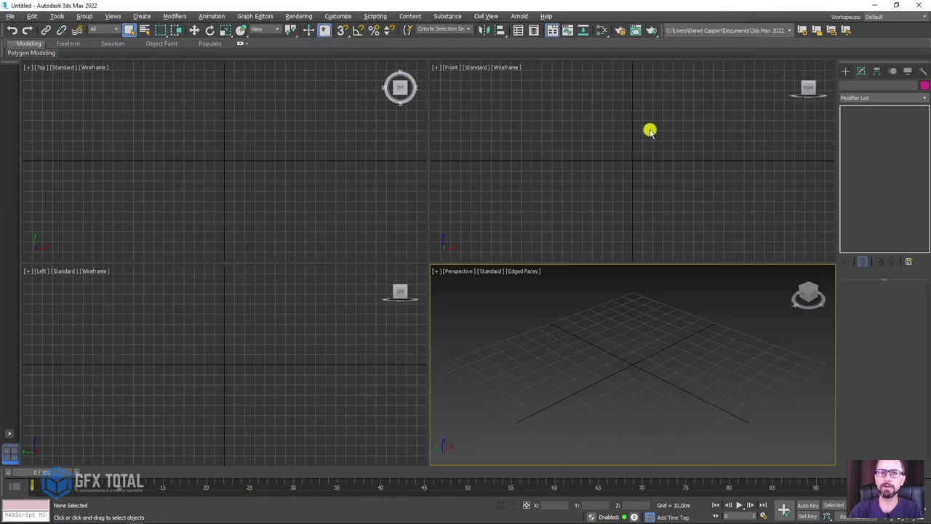
middle_click_drag(649, 131, 638, 187)
Create a 4x4-segment Plane001 in the Front viewport and open the Roda de Bicicleta folder.
left_click(845, 71)
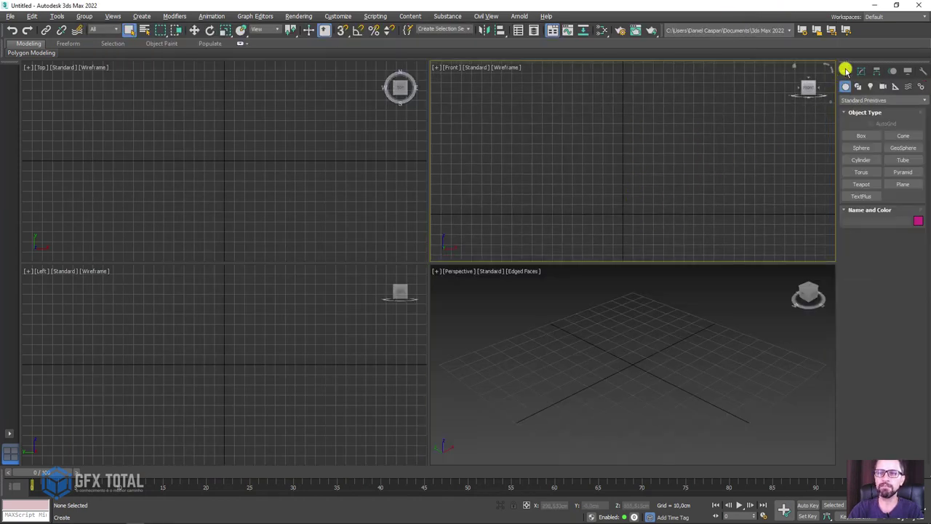
left_click(903, 184)
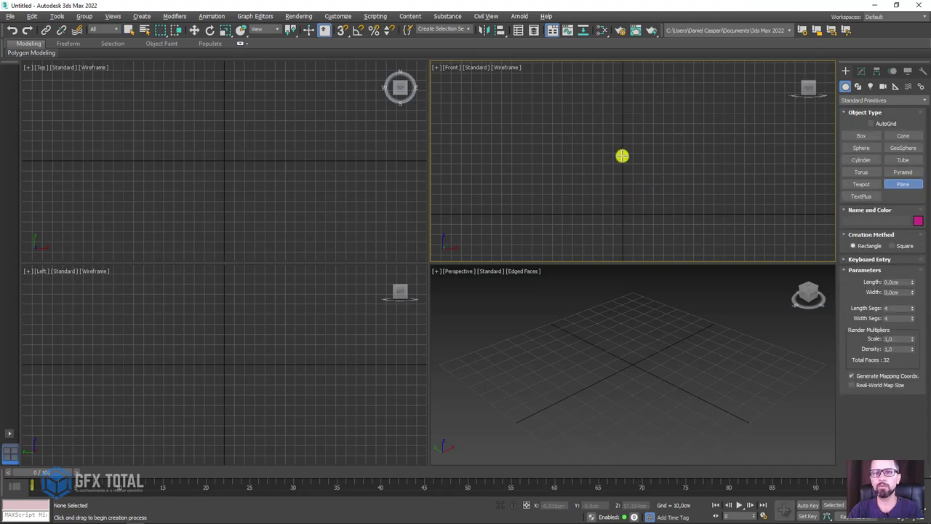
mouse_move(622, 155)
left_mouse_down()
mouse_move(658, 191)
mouse_move(675, 177)
mouse_move(654, 160)
mouse_move(686, 185)
left_mouse_up()
scroll(647, 301, "down", 3)
scroll(636, 312, "up", 1)
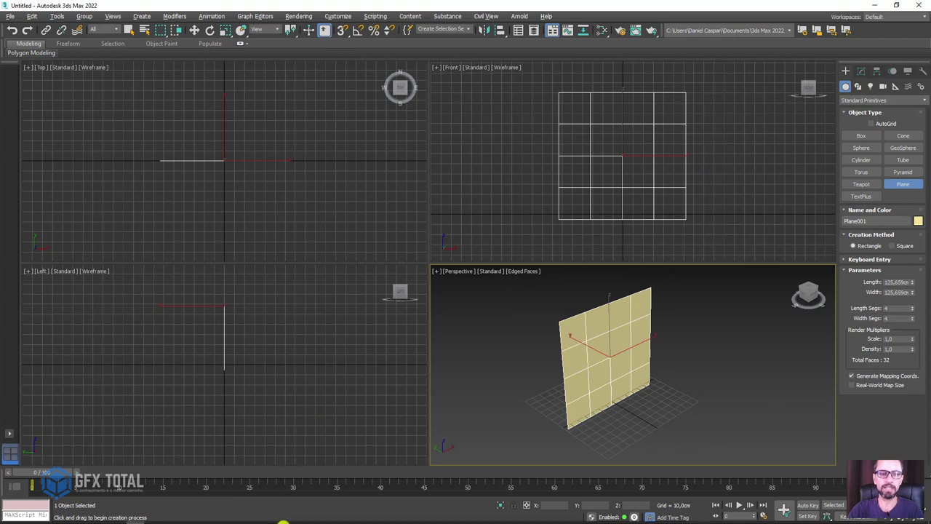
left_click(80, 516)
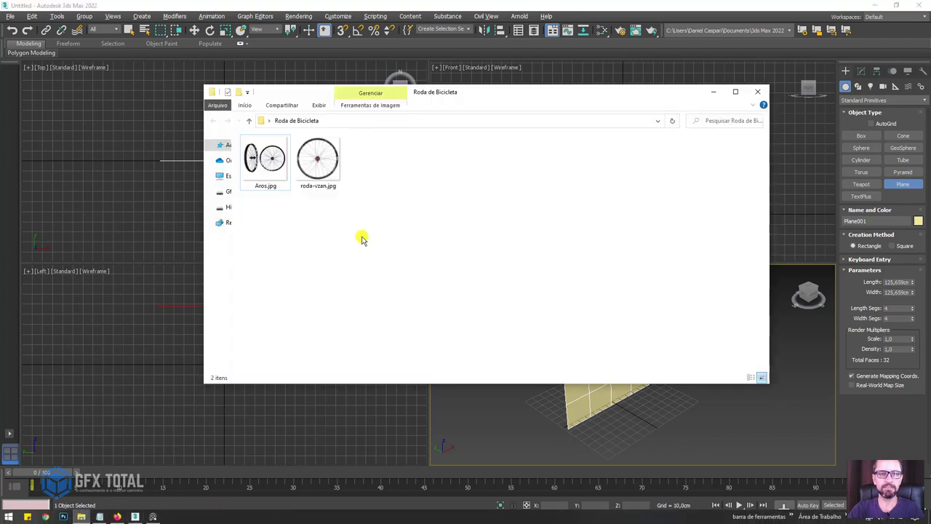
Drag Aros.jpg from the folder onto Plane001 to texture it with the bicycle photo.
left_click_drag(503, 97, 243, 130)
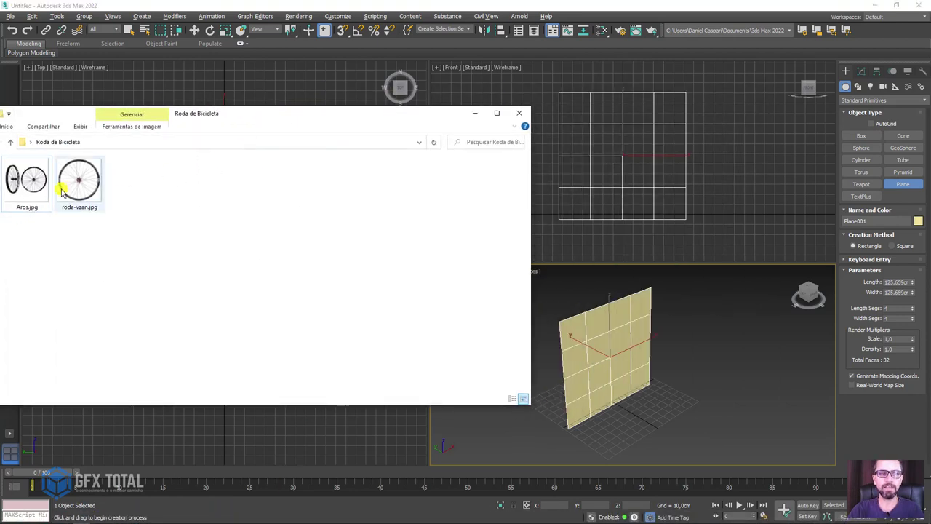
left_click_drag(27, 182, 618, 335)
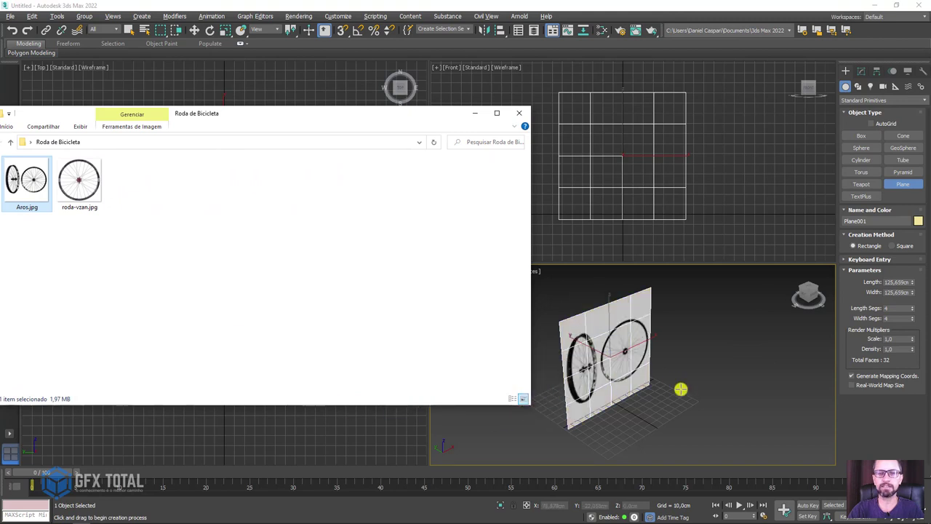
mouse_move(681, 389)
middle_mouse_down("alt")
mouse_move(686, 406)
mouse_move(634, 386)
mouse_move(671, 377)
mouse_move(638, 386)
middle_mouse_up("alt")
type("1")
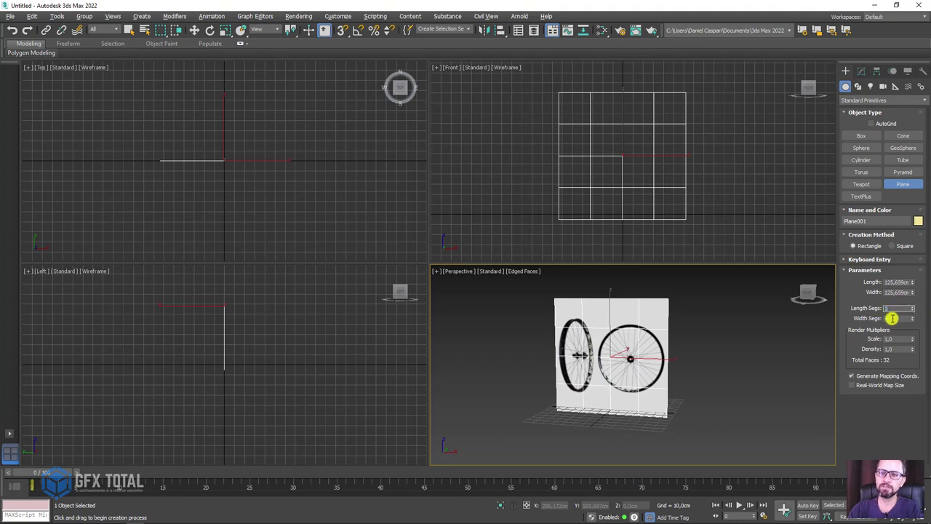
Reduce the wheel plane's length and width segments to 1.
key("Tab")
type("1")
key("Return")
mouse_move(635, 372)
middle_mouse_down("alt")
mouse_move(617, 381)
mouse_move(647, 373)
mouse_move(599, 390)
mouse_move(647, 370)
middle_mouse_up("alt")
Move the wheel plane back away from the origin.
key("w")
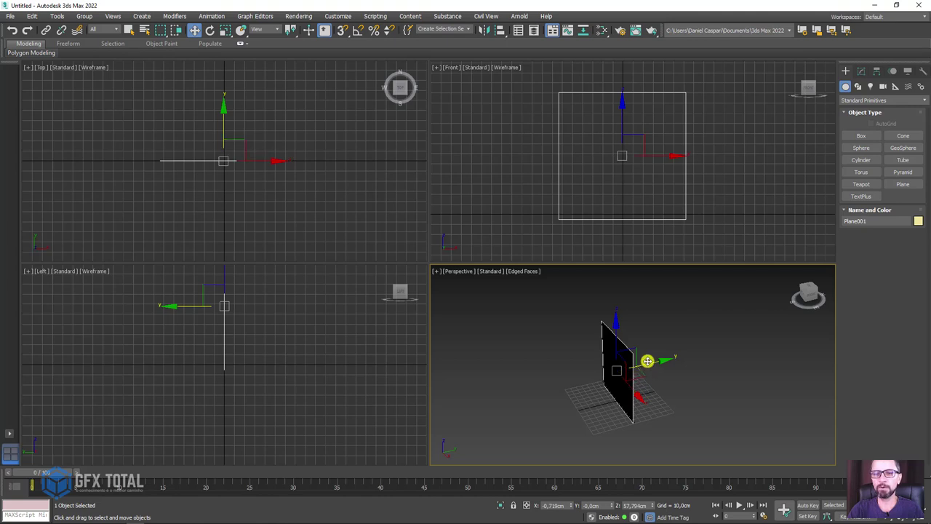
left_click_drag(647, 371, 696, 365)
mouse_move(697, 366)
middle_mouse_down("alt")
mouse_move(661, 403)
mouse_move(734, 381)
mouse_move(651, 380)
mouse_move(603, 359)
middle_mouse_up("alt")
scroll(603, 359, "up", 3)
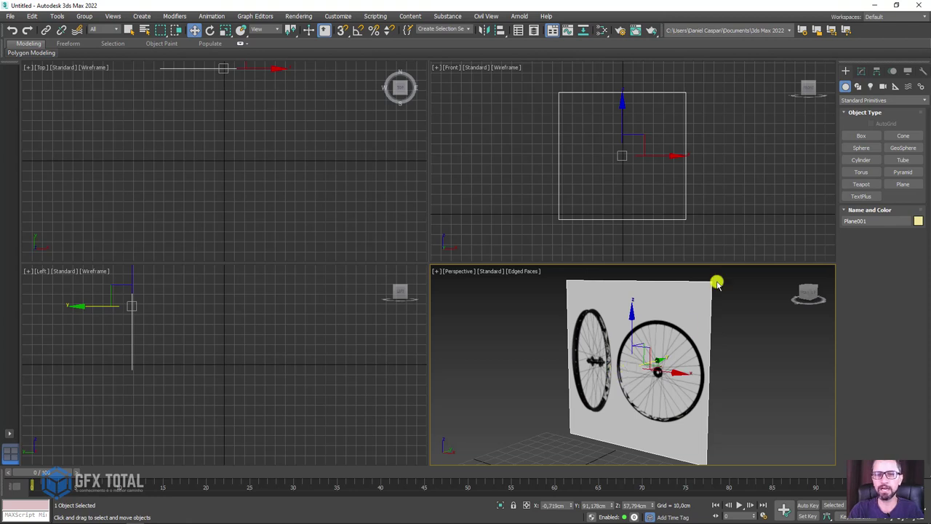
mouse_move(659, 129)
middle_mouse_down()
mouse_move(667, 158)
mouse_move(646, 120)
mouse_move(639, 144)
middle_mouse_up()
Shade the Front view with the wheel image, hide its grid, and zoom onto the hub.
key("F3")
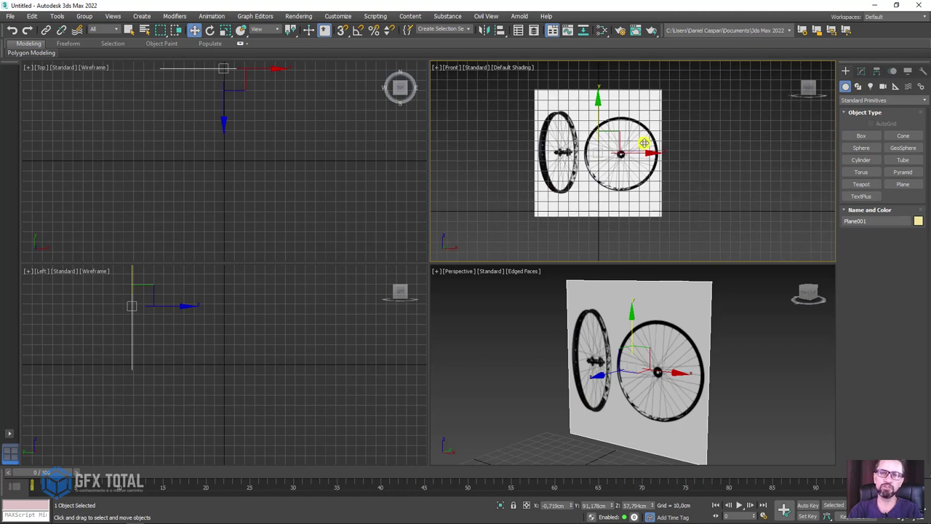
key("g")
scroll(654, 169, "up", 2)
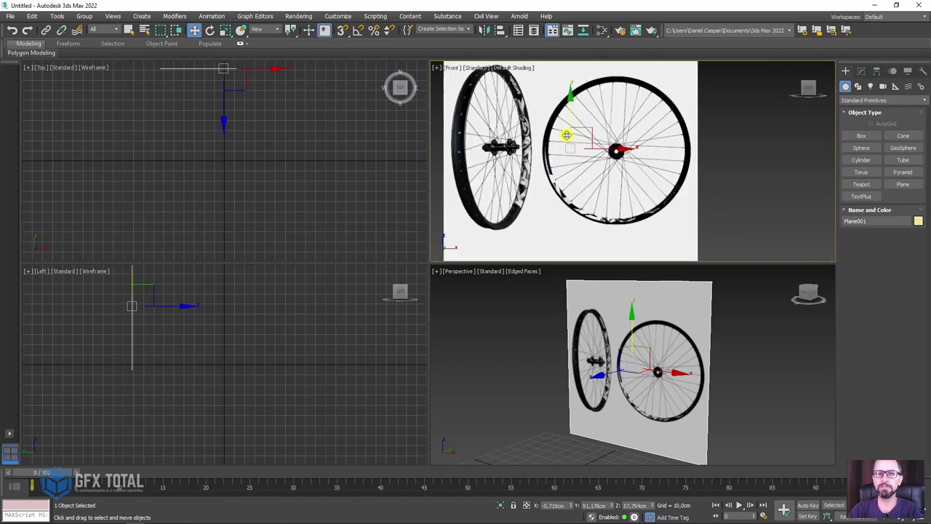
scroll(566, 137, "up", 2)
middle_click_drag(686, 189, 625, 181)
scroll(592, 150, "up", 2)
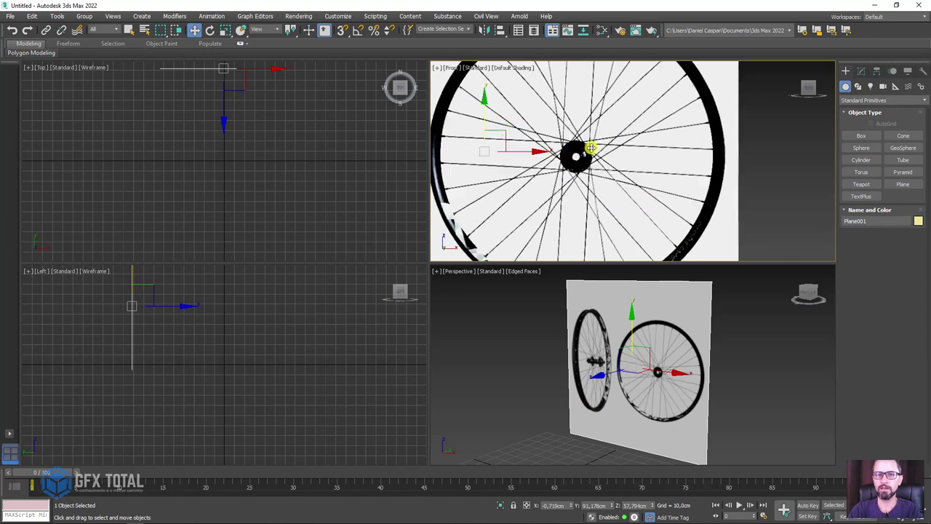
scroll(609, 139, "up", 3)
scroll(583, 243, "up", 2)
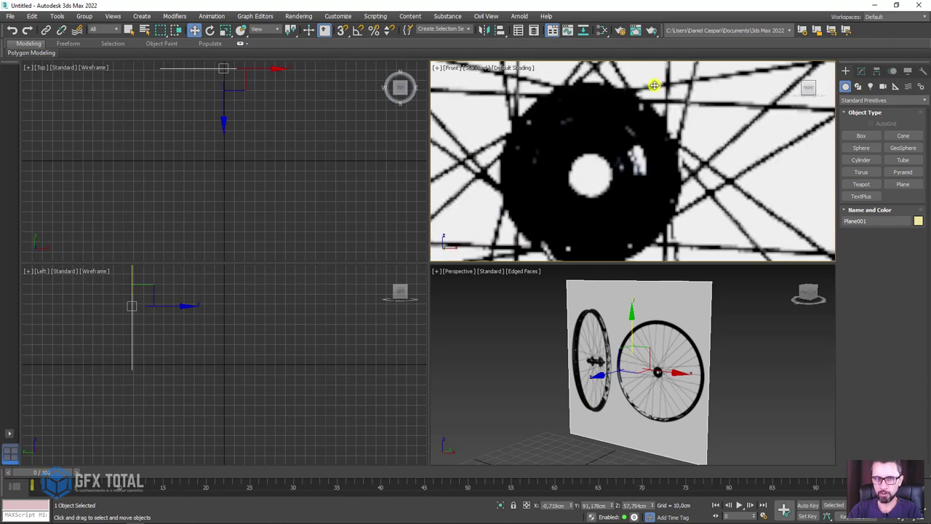
scroll(668, 245, "down", 2)
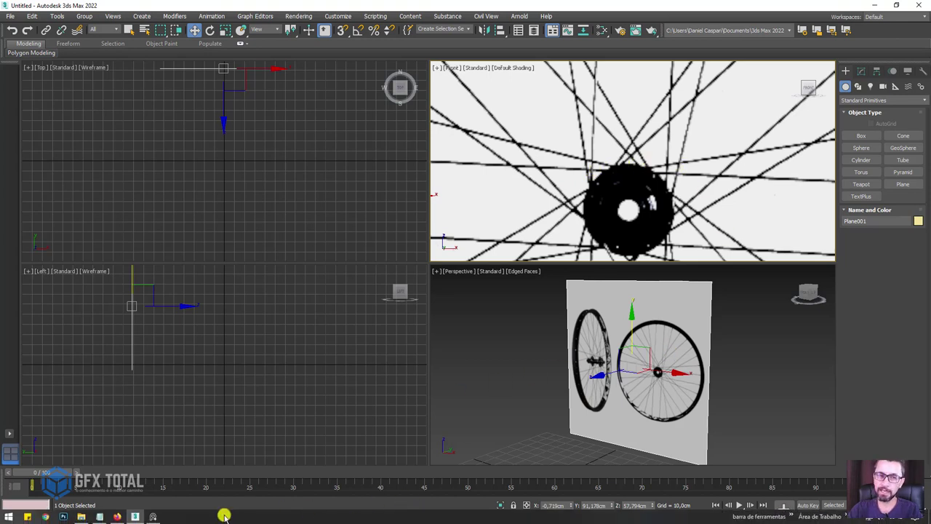
left_click(154, 516)
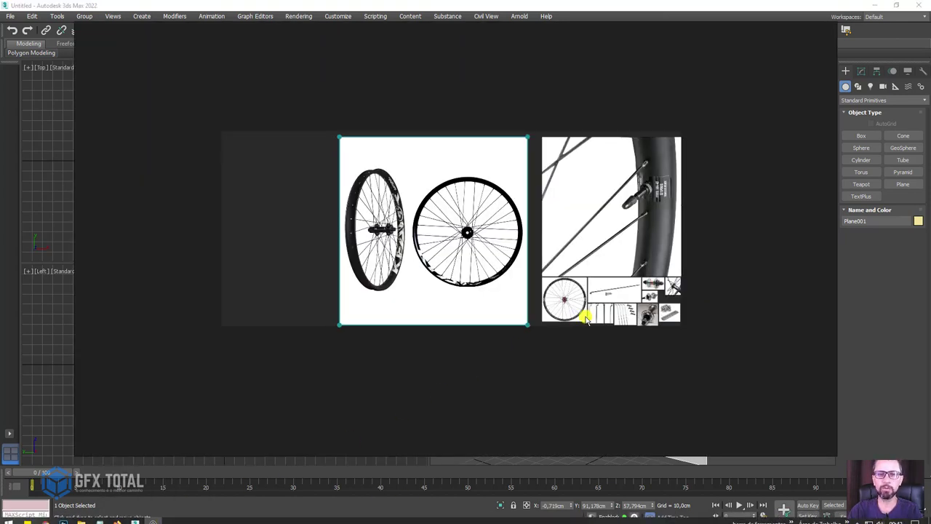
Zoom the PureRef board onto the hub photos and select the close-up hub image.
scroll(657, 316, "up", 3)
scroll(651, 323, "up", 2)
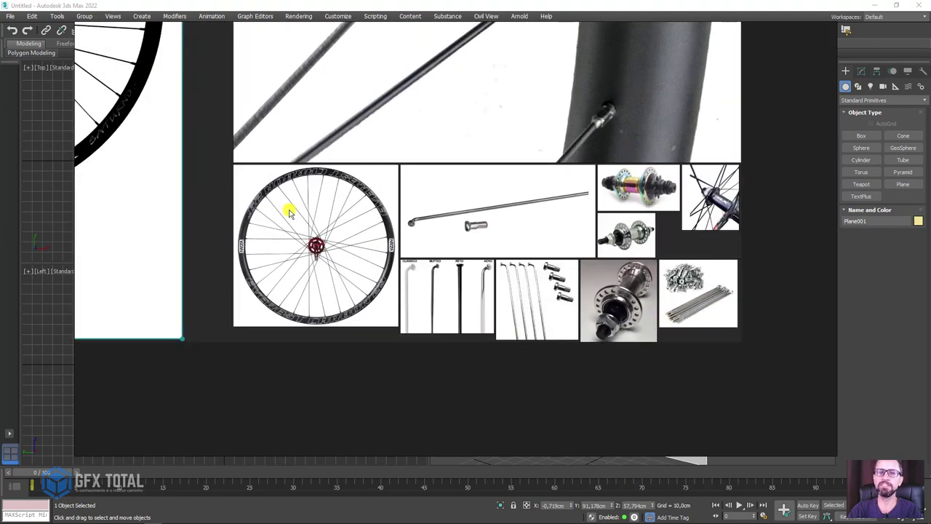
scroll(289, 211, "down", 2)
scroll(370, 201, "down", 4)
scroll(429, 255, "up", 1)
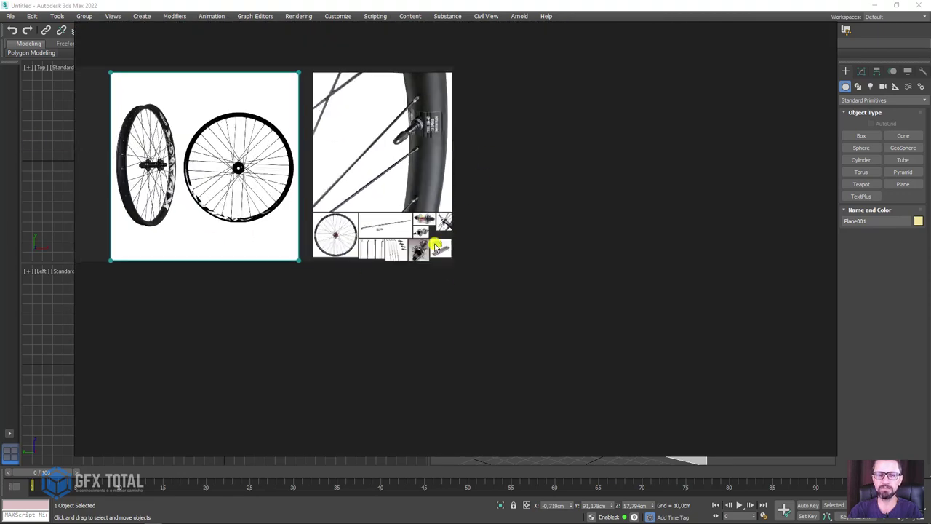
scroll(418, 258, "up", 2)
scroll(411, 297, "up", 2)
scroll(414, 304, "up", 2)
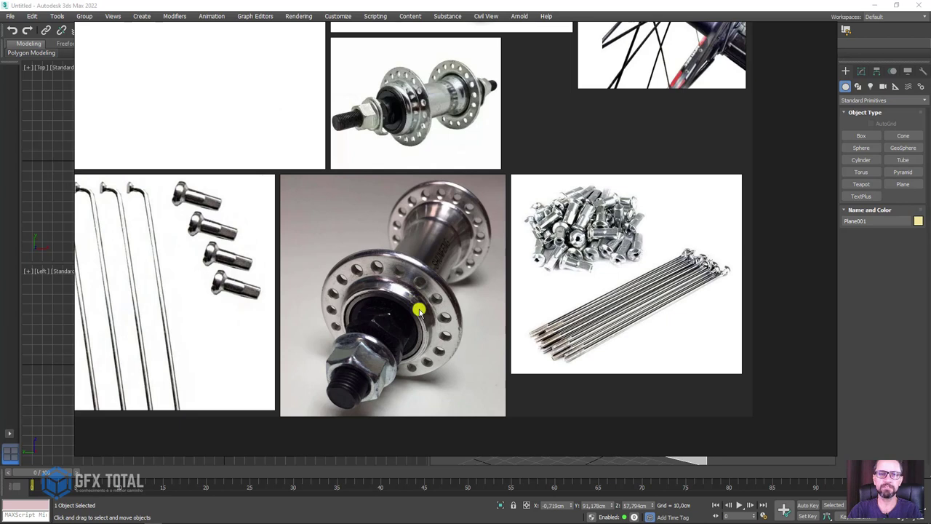
middle_click_drag(419, 311, 503, 241)
left_click(504, 243)
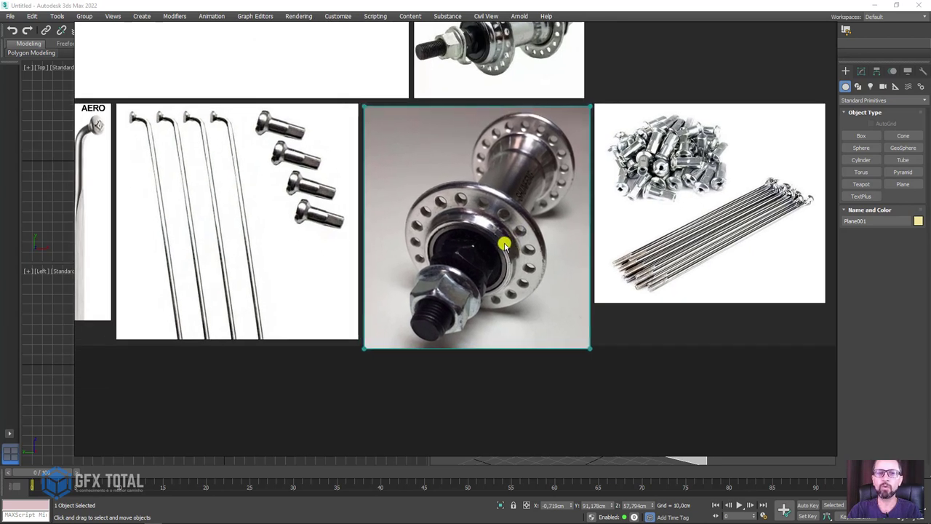
scroll(503, 239, "up", 1)
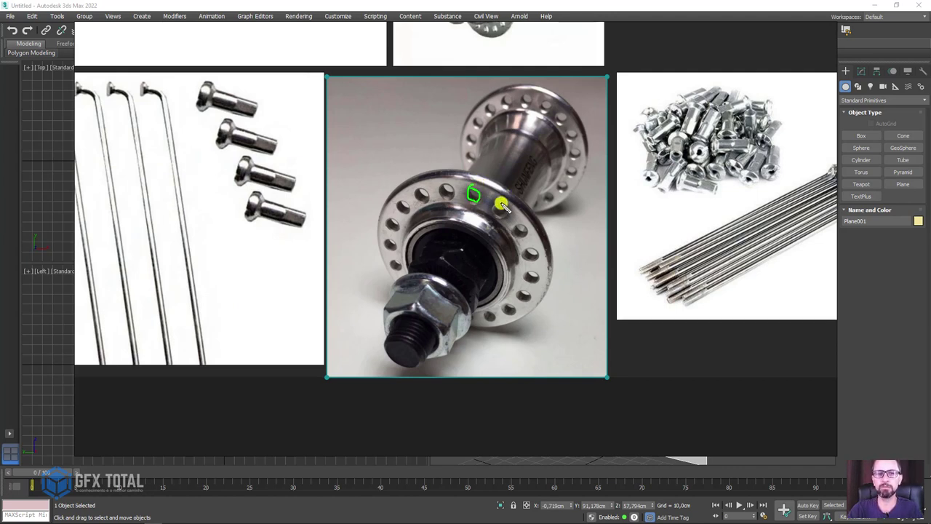
Mark three spoke holes on the hub flange in the photo.
left_click(497, 210)
left_click(521, 229)
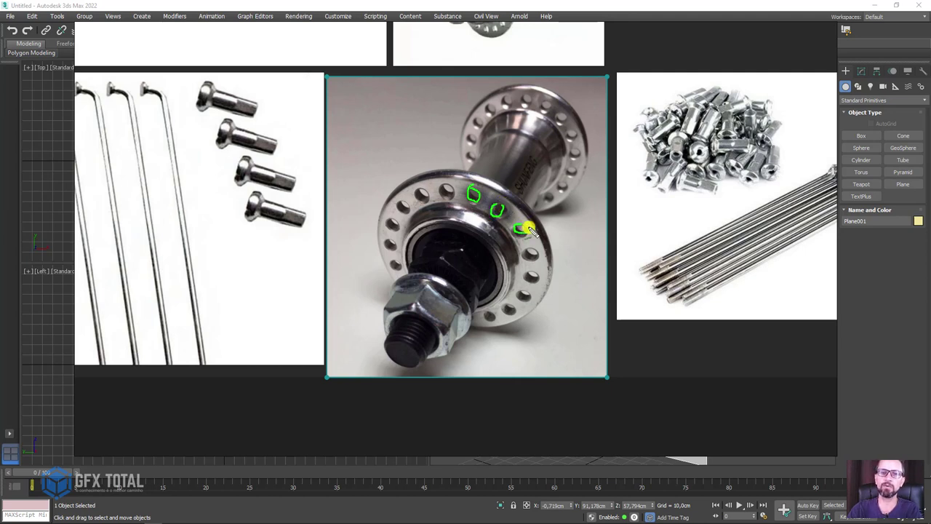
left_click(531, 251)
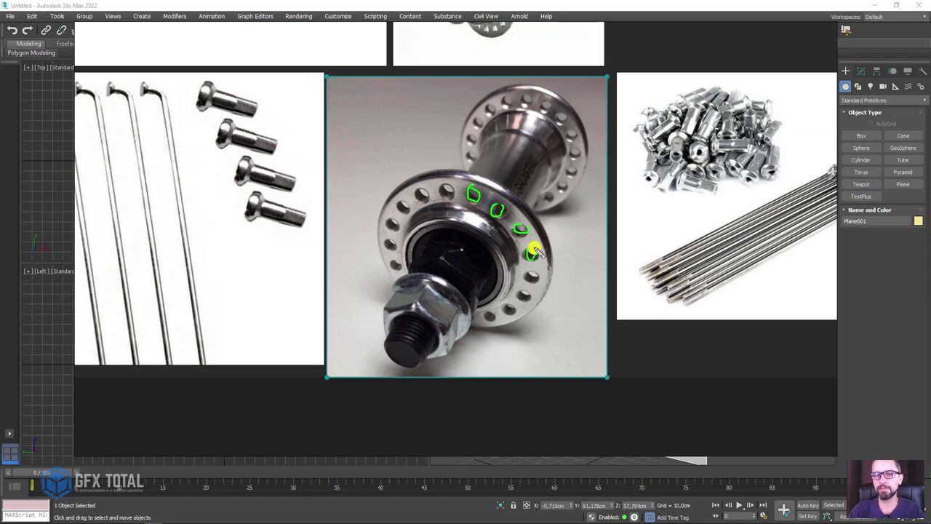
scroll(480, 258, "down", 5)
scroll(343, 192, "down", 4)
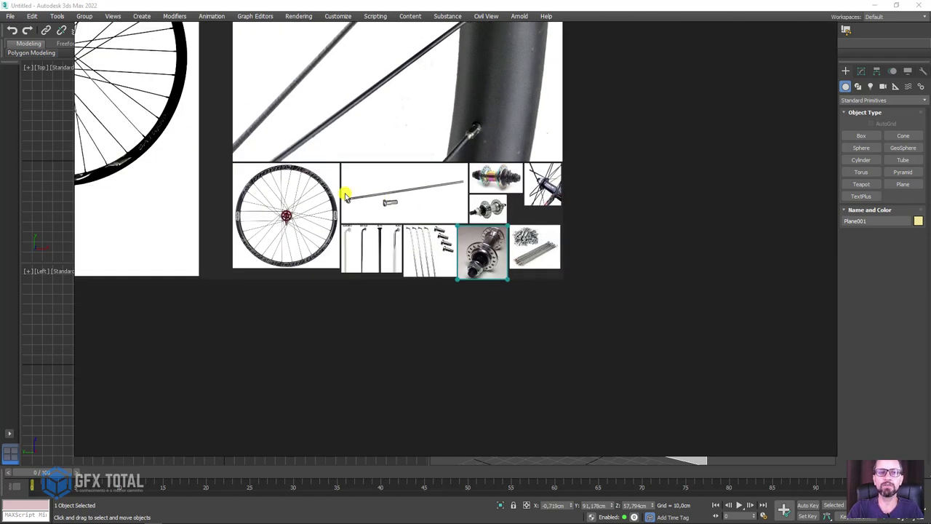
scroll(514, 247, "up", 2)
scroll(569, 292, "up", 6)
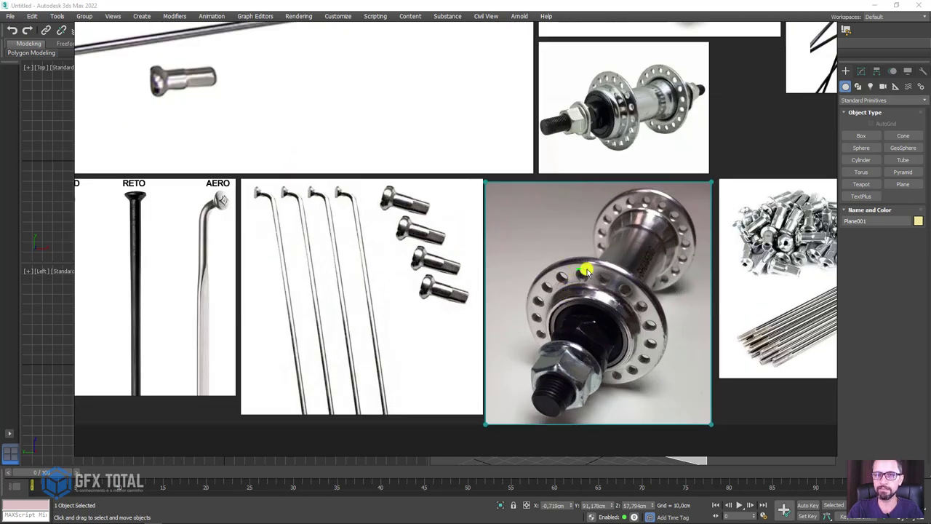
Circle both hub flanges on the close-up photo.
mouse_move(585, 270)
left_mouse_down()
mouse_move(637, 314)
mouse_move(640, 370)
mouse_move(542, 322)
mouse_move(558, 283)
left_mouse_up()
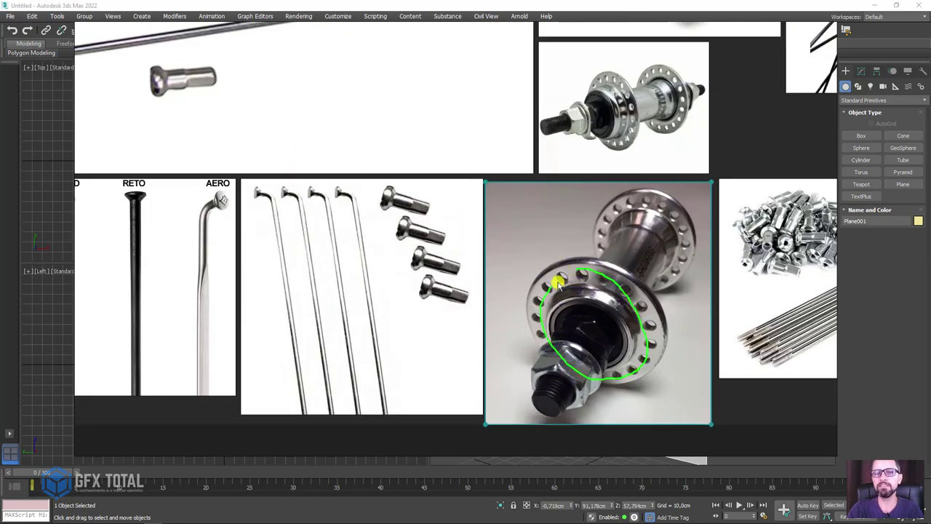
scroll(575, 275, "down", 4)
scroll(575, 275, "down", 2)
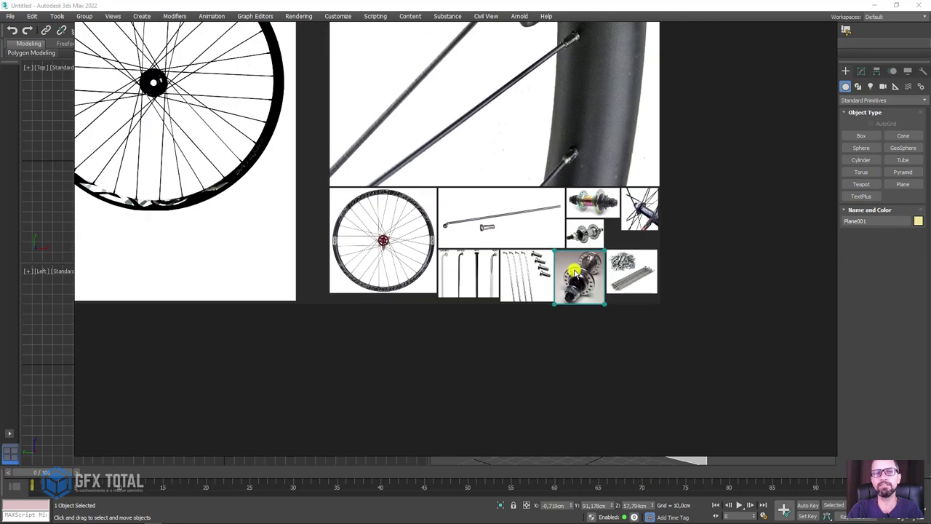
scroll(604, 277, "up", 3)
scroll(611, 278, "up", 3)
mouse_move(587, 276)
left_mouse_down()
mouse_move(608, 375)
mouse_move(604, 254)
left_mouse_up()
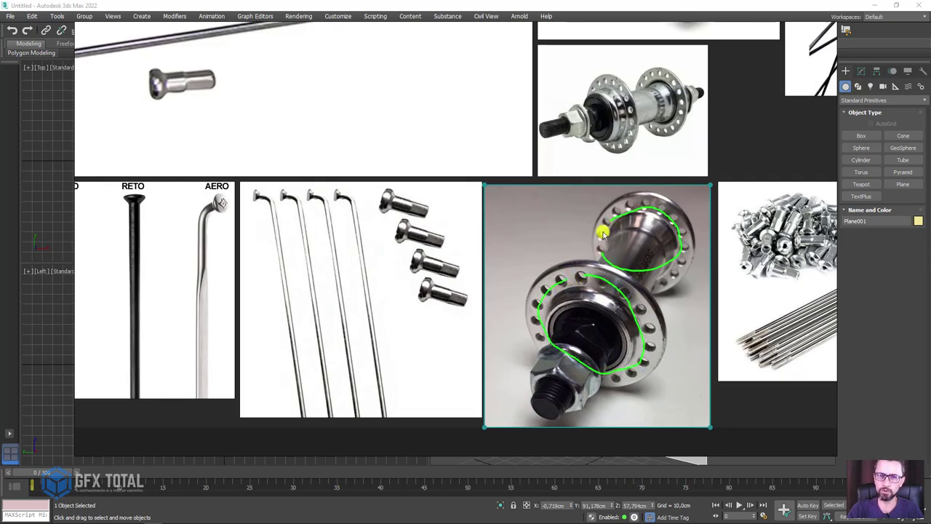
scroll(454, 208, "down", 5)
scroll(297, 205, "up", 4)
scroll(617, 377, "up", 2)
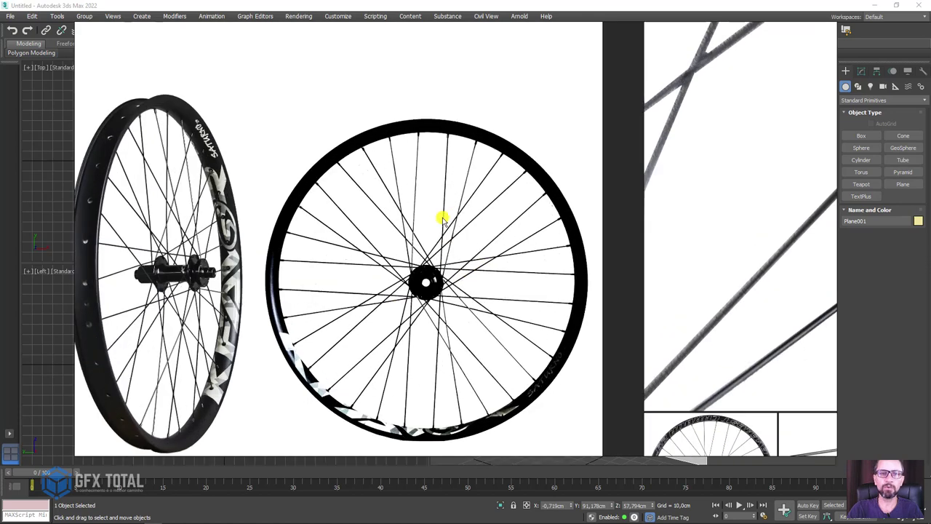
mouse_move(435, 138)
left_mouse_down()
mouse_move(561, 270)
mouse_move(533, 371)
mouse_move(371, 388)
mouse_move(318, 219)
mouse_move(424, 152)
left_mouse_up()
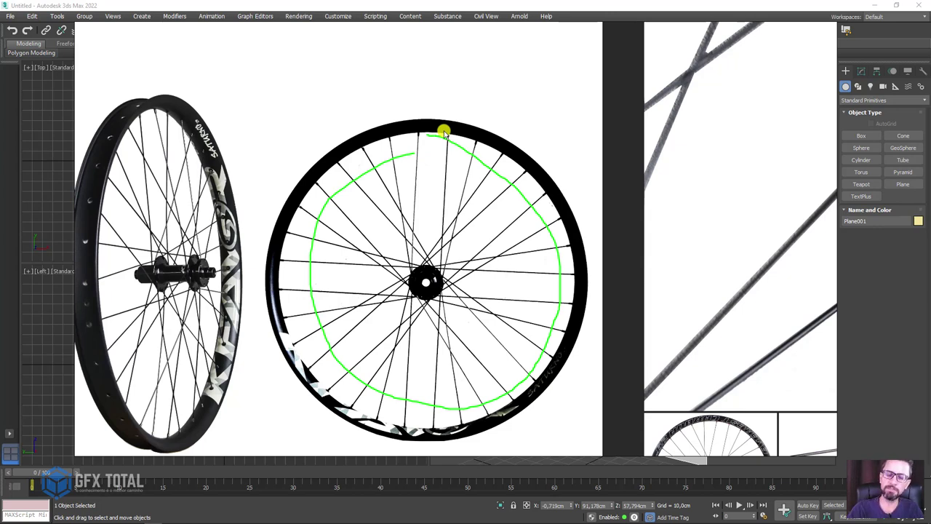
key("Escape")
left_click_drag(447, 135, 426, 275)
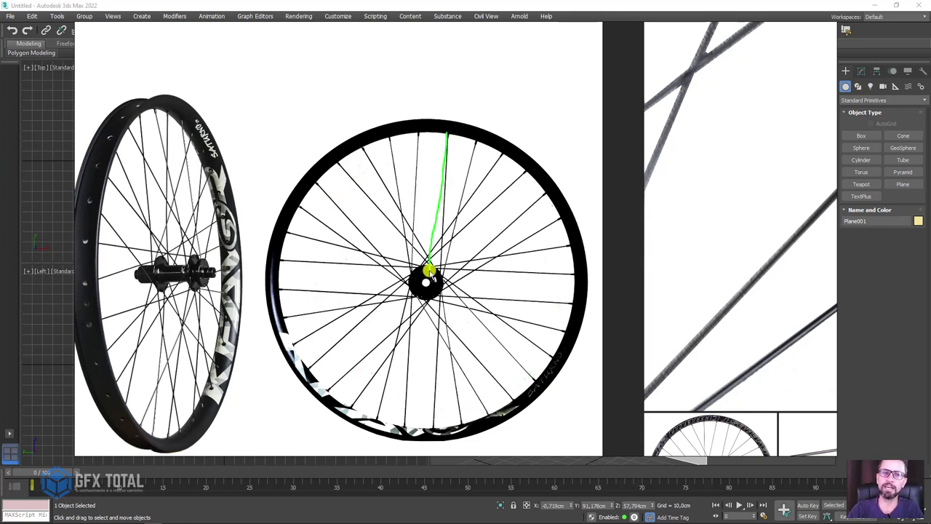
left_click_drag(394, 150, 408, 273)
key("Escape")
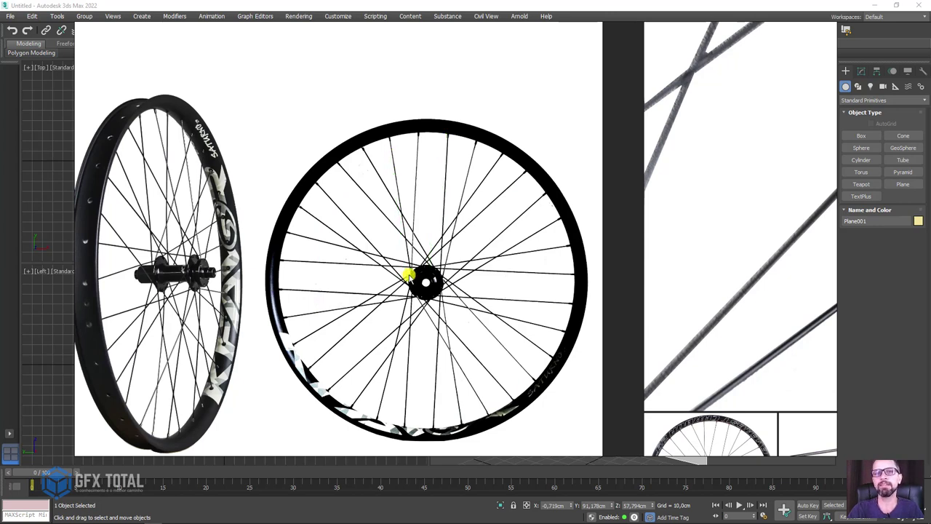
mouse_move(399, 140)
left_mouse_down()
mouse_move(359, 396)
mouse_move(332, 214)
mouse_move(395, 152)
left_mouse_up()
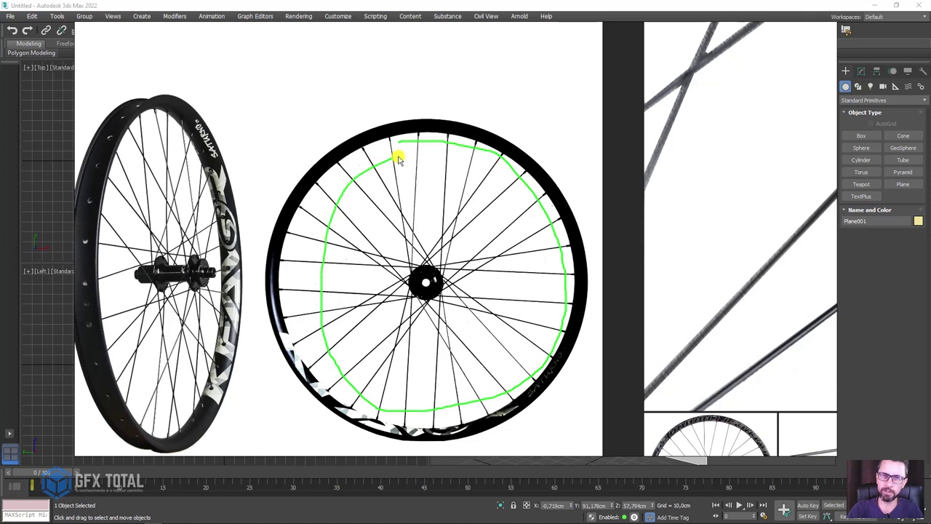
key("Escape")
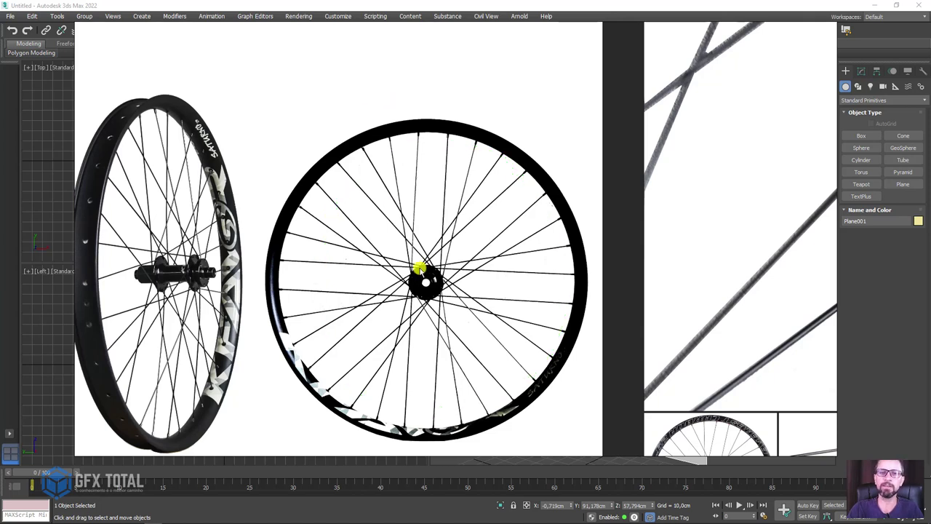
mouse_move(443, 306)
left_mouse_down()
mouse_move(415, 276)
mouse_move(418, 265)
left_mouse_up()
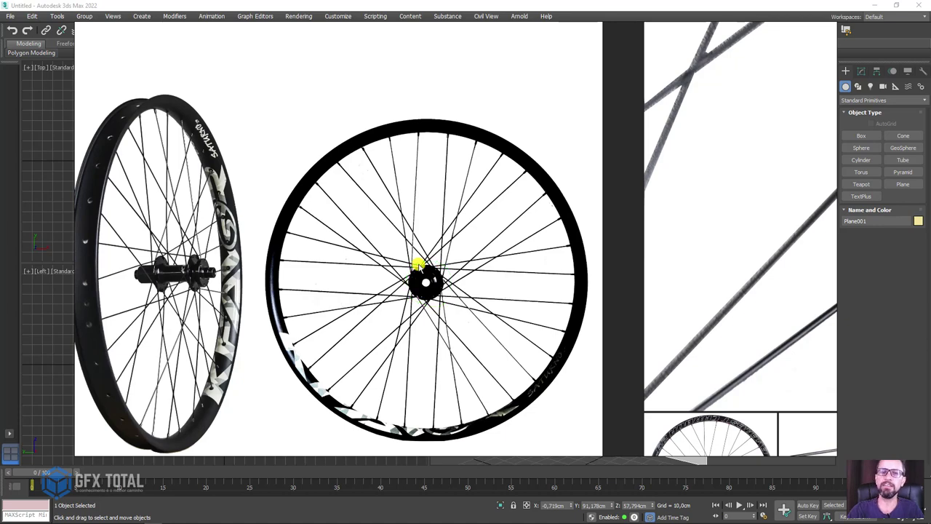
scroll(419, 266, "down", 5)
scroll(574, 334, "up", 2)
scroll(597, 346, "up", 2)
scroll(591, 336, "up", 2)
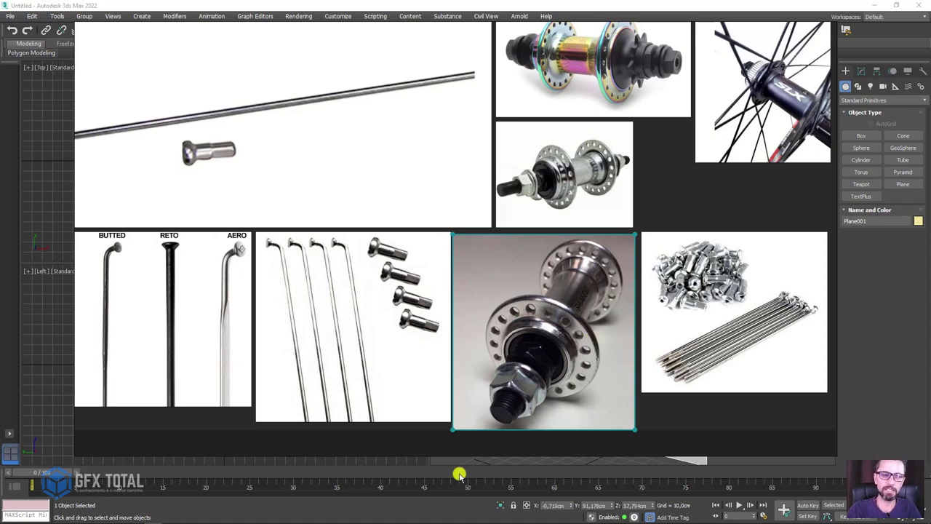
Create a cylinder over the wheel hub in the Front viewport.
left_click(447, 462)
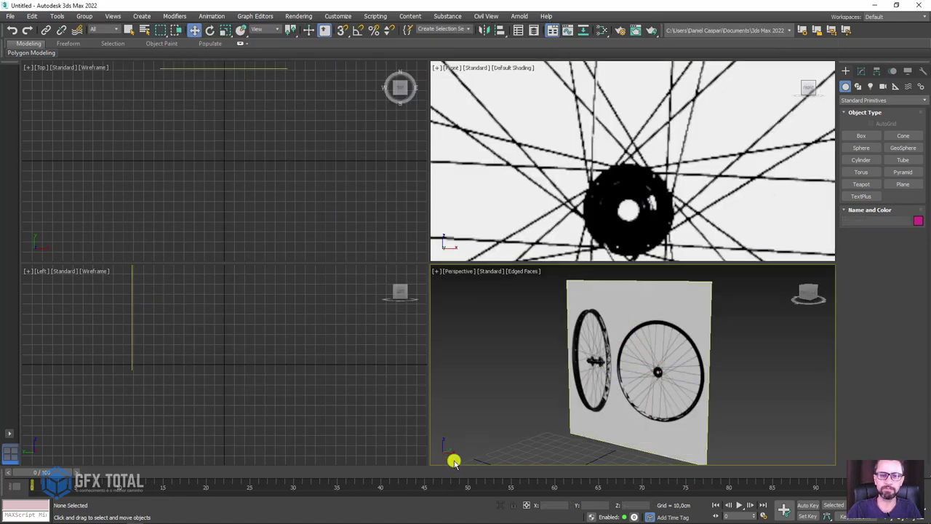
scroll(676, 342, "down", 3)
scroll(604, 161, "down", 2)
scroll(603, 160, "down", 4)
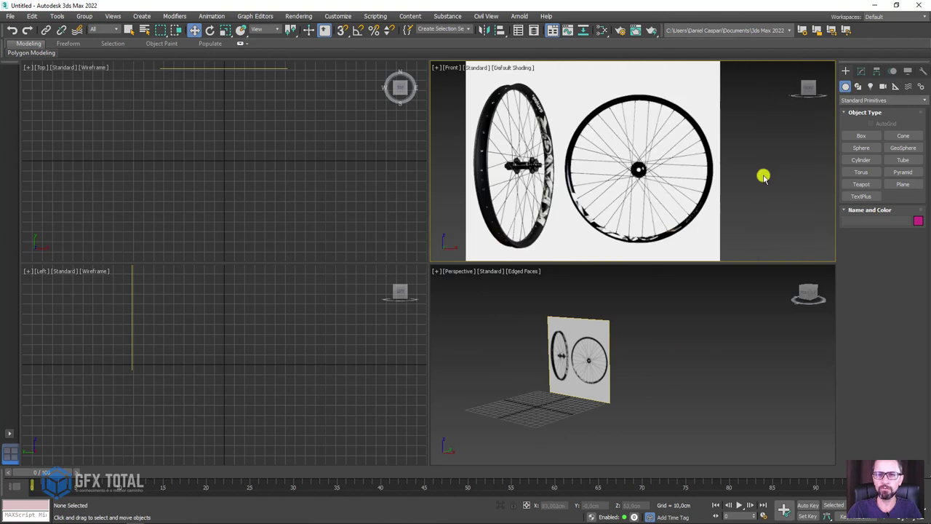
mouse_move(764, 175)
middle_mouse_down()
mouse_move(592, 194)
mouse_move(732, 185)
middle_mouse_up()
scroll(542, 169, "down", 3)
scroll(615, 215, "up", 5)
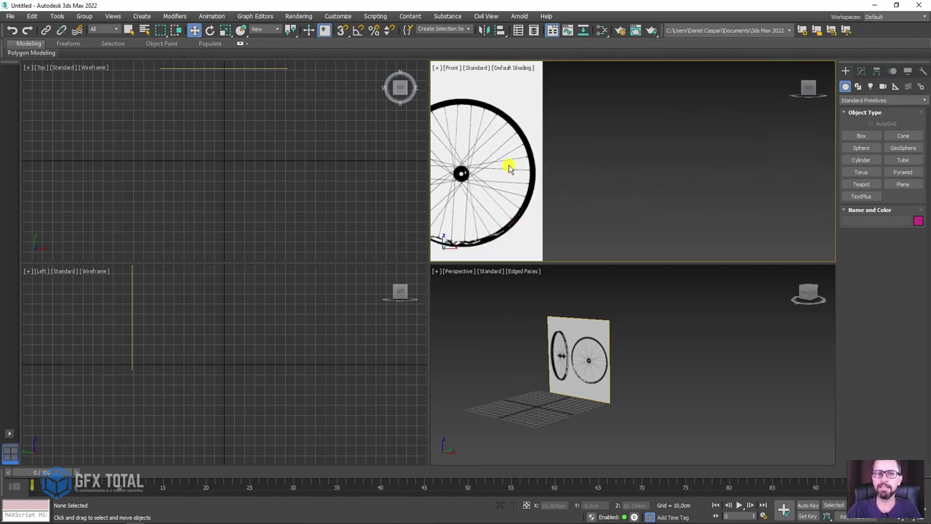
left_click(861, 159)
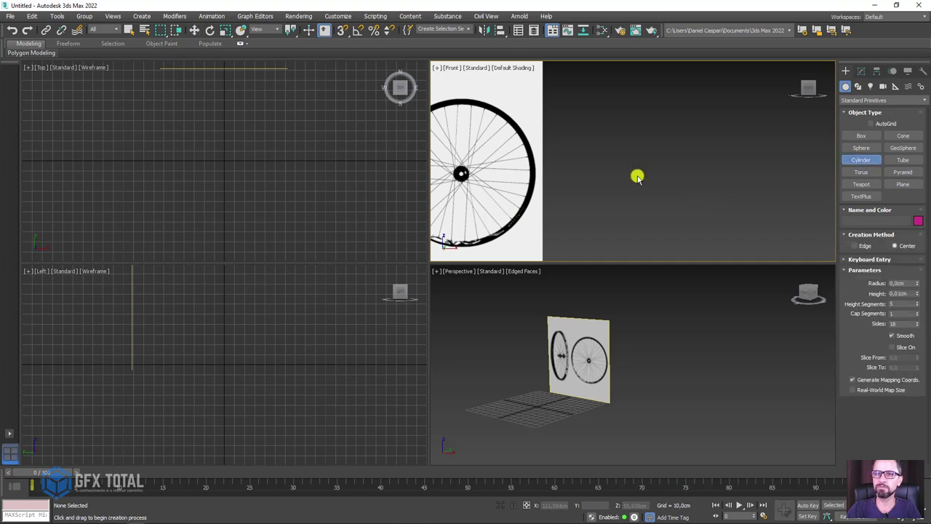
left_click_drag(637, 177, 673, 197)
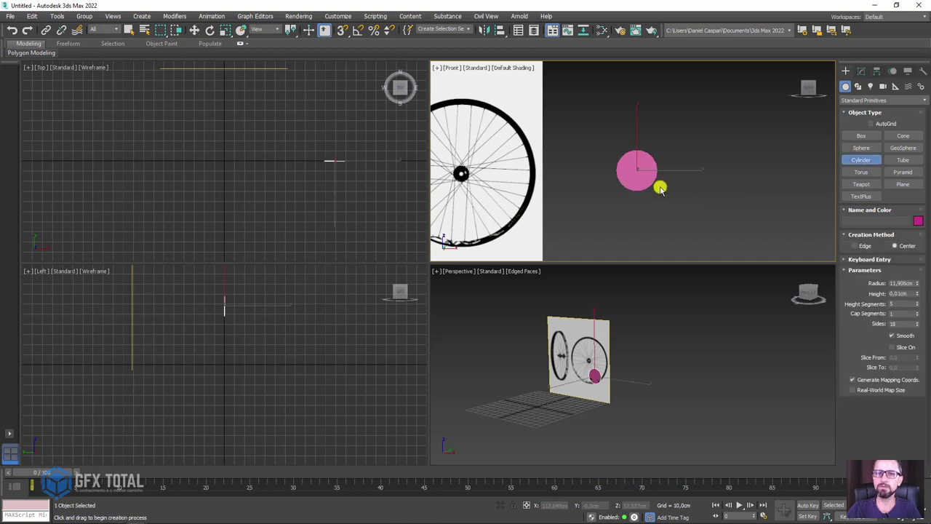
Set the cylinder's height, 1 height segment and 32 sides.
left_click(608, 109)
scroll(626, 341, "up", 2)
scroll(636, 346, "up", 3)
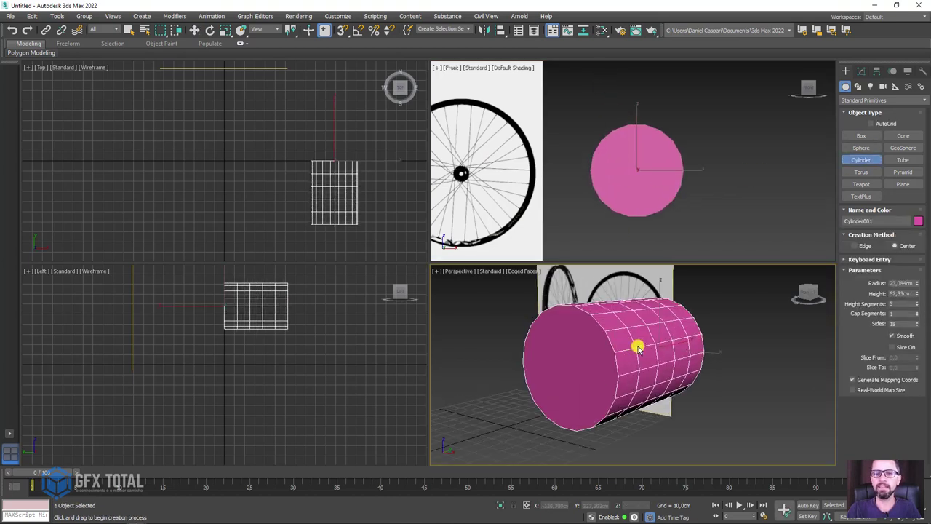
right_click(917, 304)
double_click(891, 325)
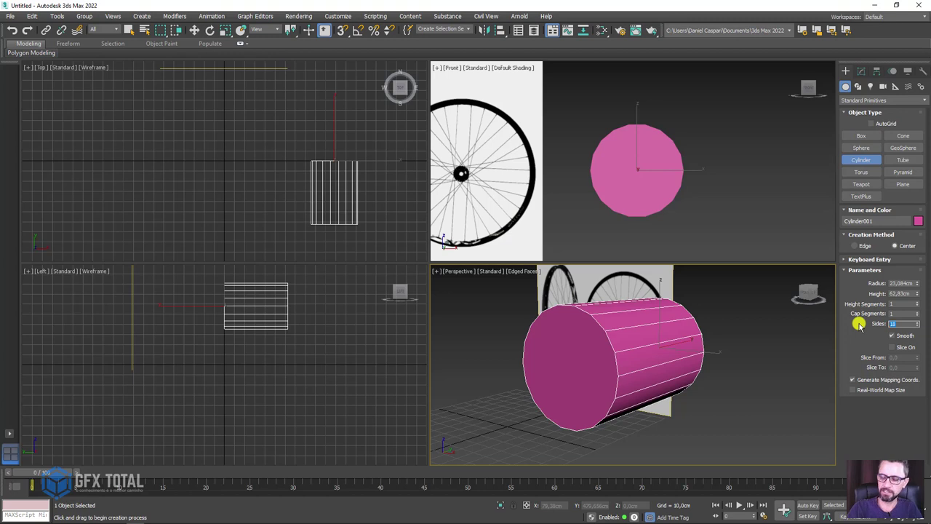
type("32")
key("Return")
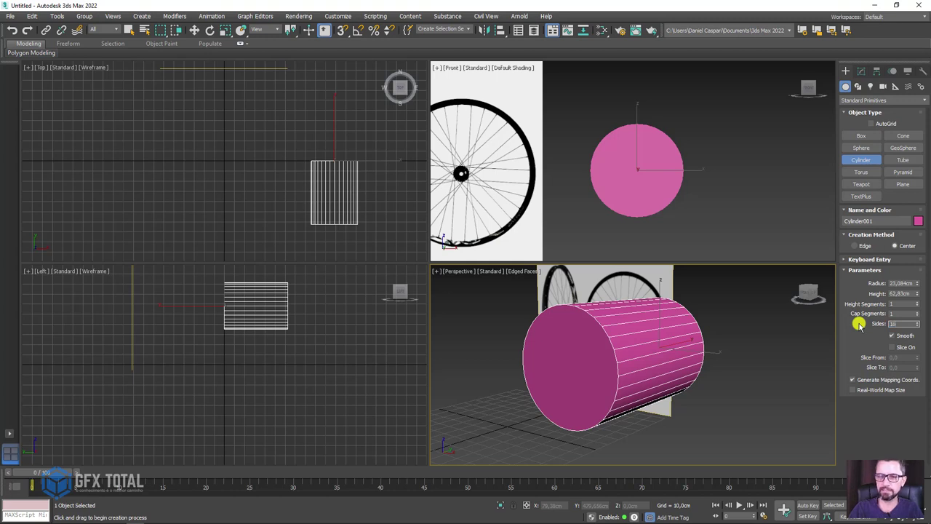
key("Return")
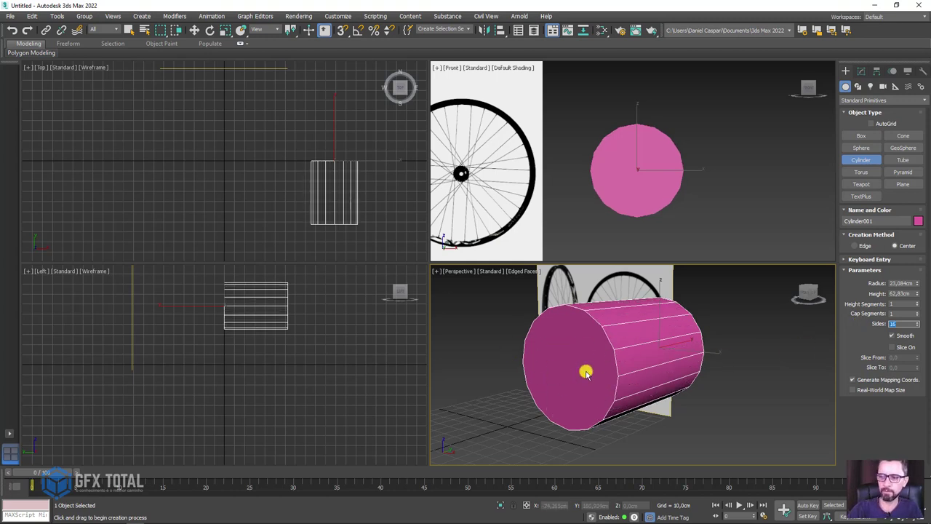
type("32")
key("Return")
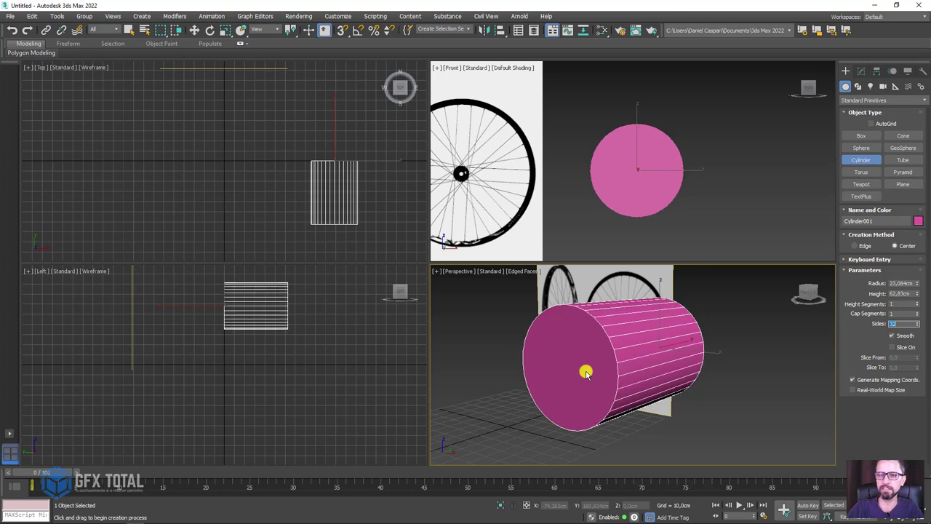
Give the cylinder 2 cap segments and orbit around it.
left_click(916, 311)
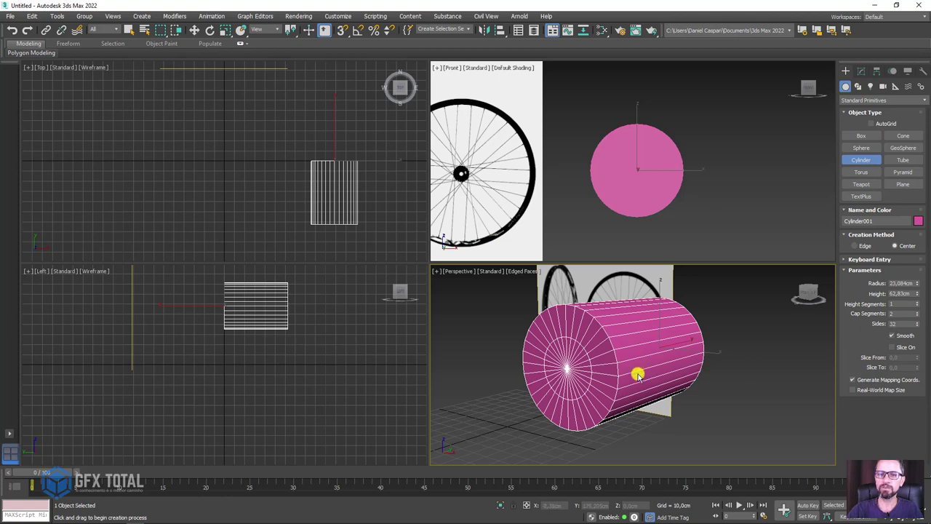
mouse_move(576, 341)
middle_mouse_down("alt")
mouse_move(644, 349)
mouse_move(620, 349)
mouse_move(640, 374)
mouse_move(605, 359)
mouse_move(582, 370)
mouse_move(599, 378)
mouse_move(592, 366)
mouse_move(626, 336)
mouse_move(678, 325)
middle_mouse_up("alt")
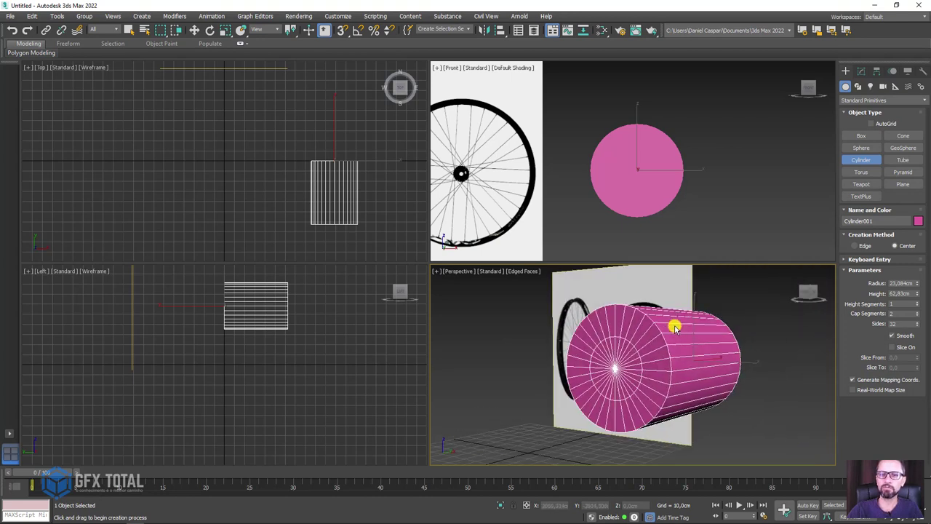
left_click(859, 72)
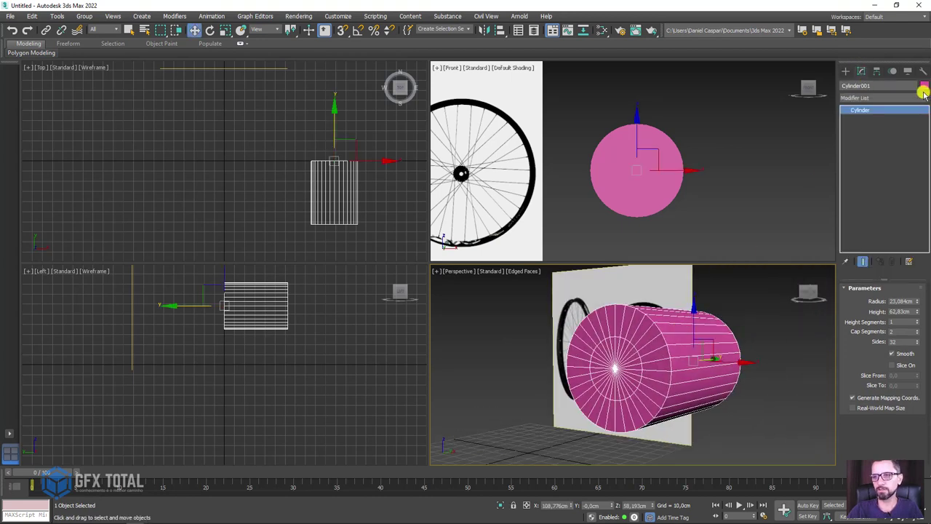
Add an Edit Poly modifier to the cylinder.
left_click(925, 99)
scroll(922, 146, "down", 2)
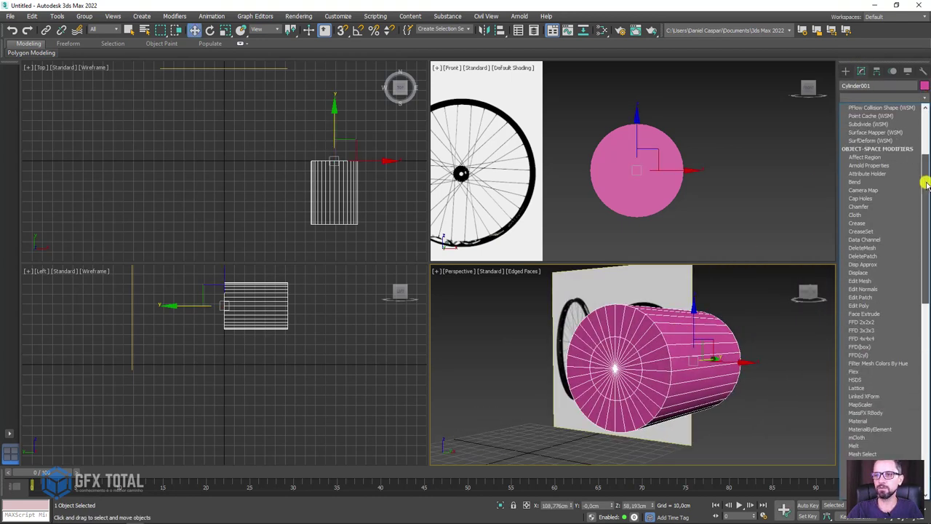
left_click(862, 305)
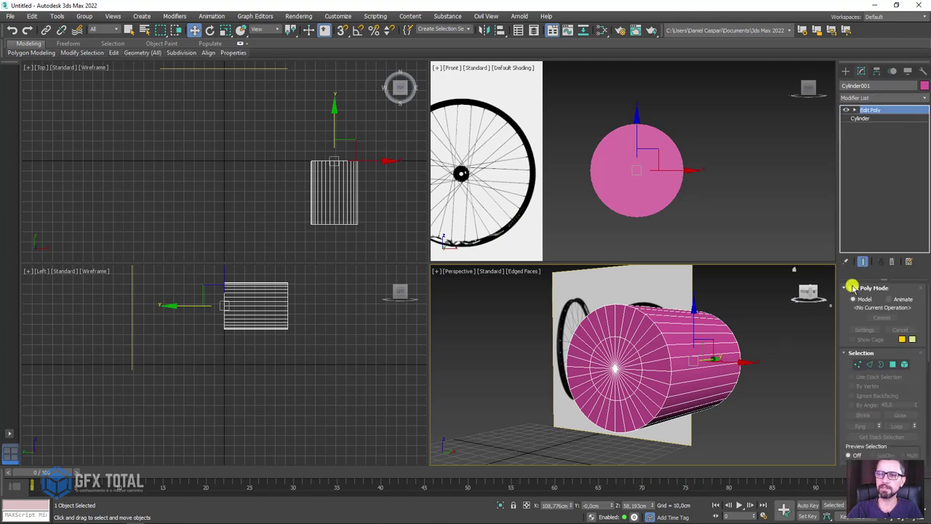
Loop-select the cap's inner edge ring and scale it outward toward the rim.
left_click(870, 365)
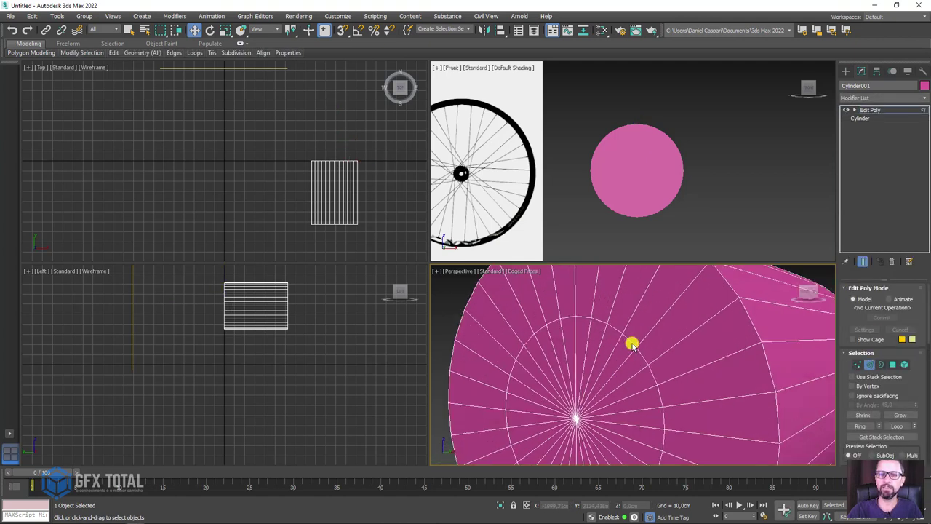
scroll(625, 349, "up", 5)
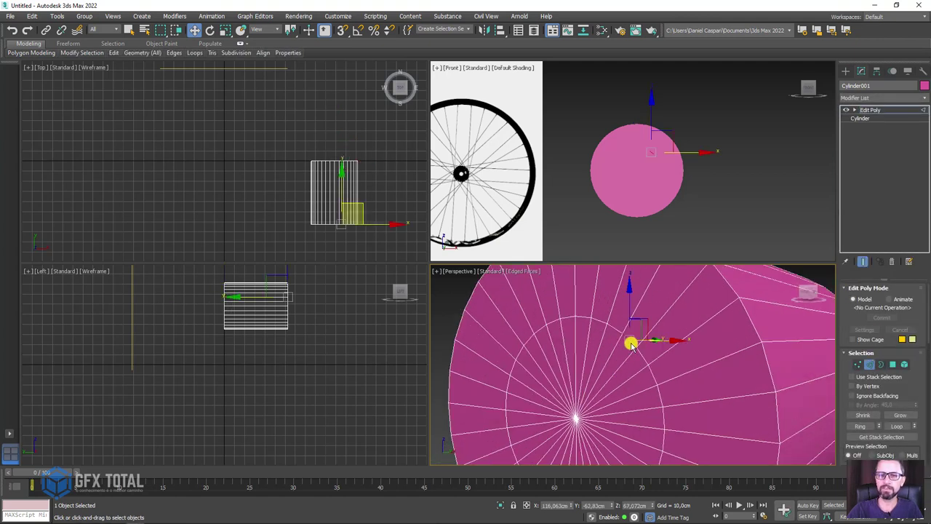
left_click(897, 425)
scroll(648, 332, "down", 2)
scroll(644, 340, "down", 3)
scroll(645, 340, "down", 2)
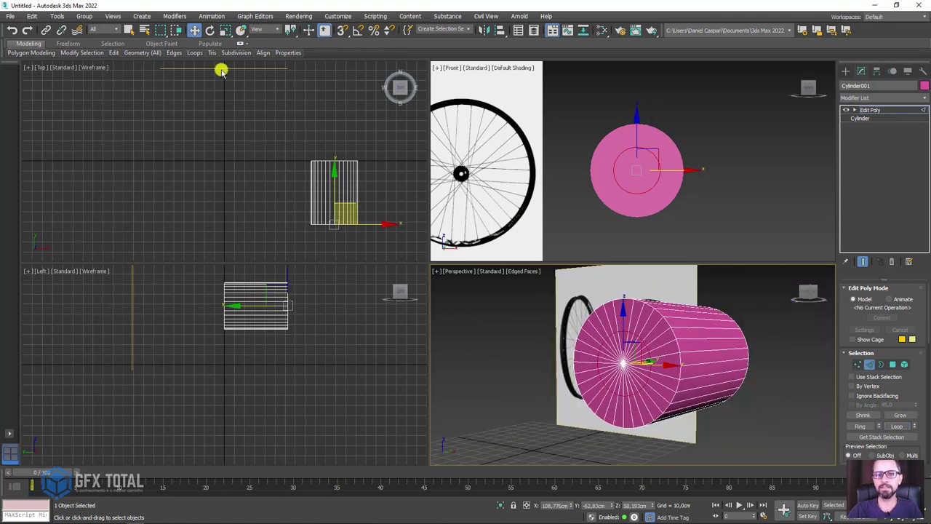
left_click(225, 30)
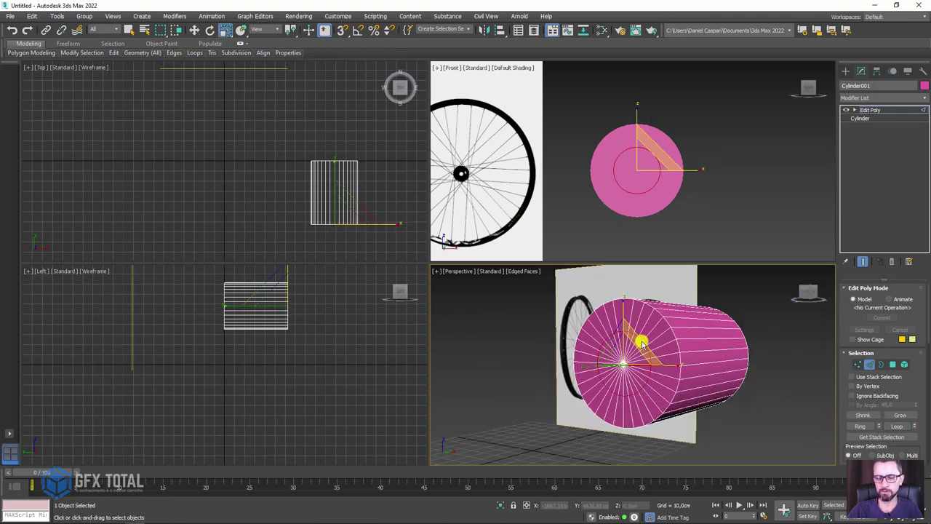
left_click_drag(642, 344, 668, 334)
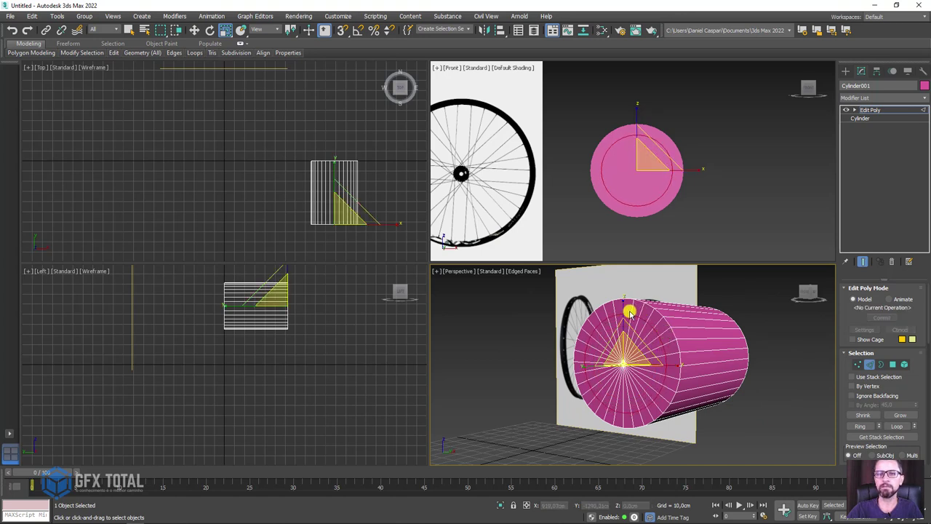
Ring-select the 32 side edges and connect them into a supporting edge loop.
middle_click_drag(666, 334, 644, 311, "alt")
scroll(644, 311, "up", 5)
left_click(646, 305)
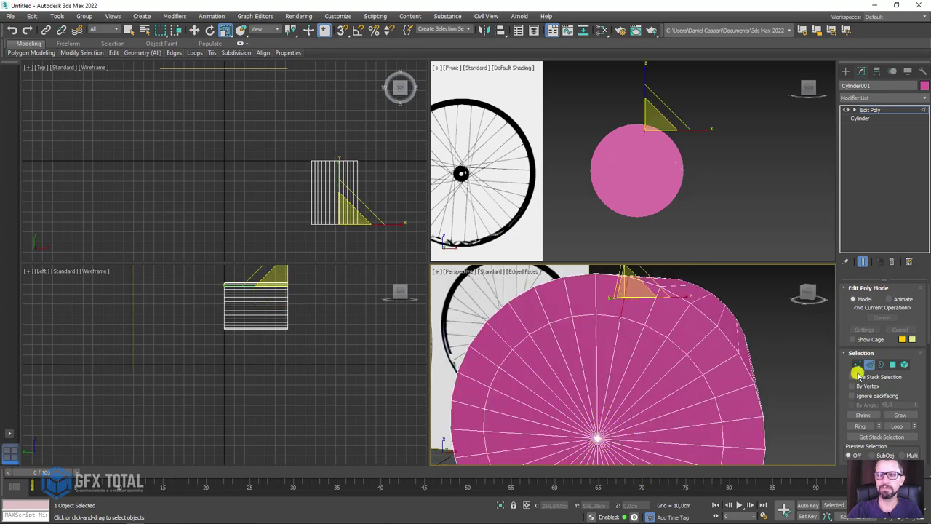
scroll(845, 324, "down", 2)
left_click(861, 393)
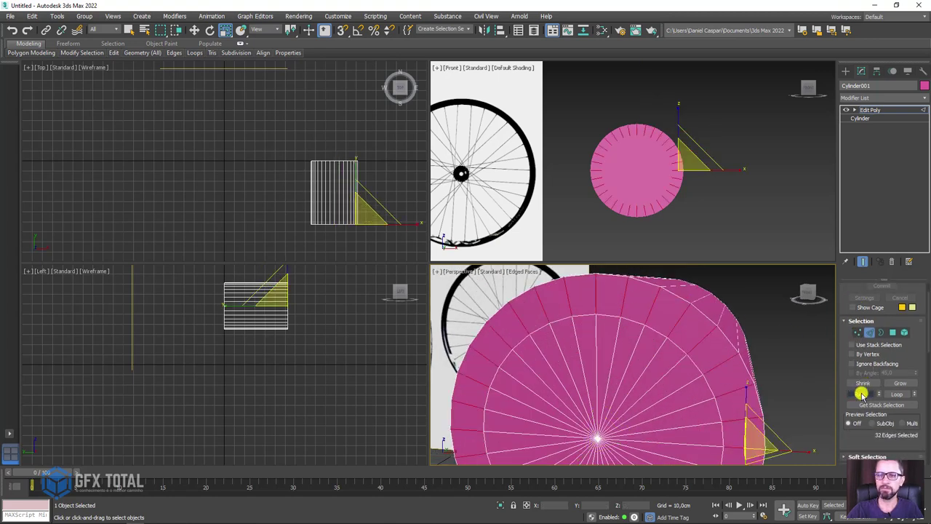
scroll(699, 358, "down", 3)
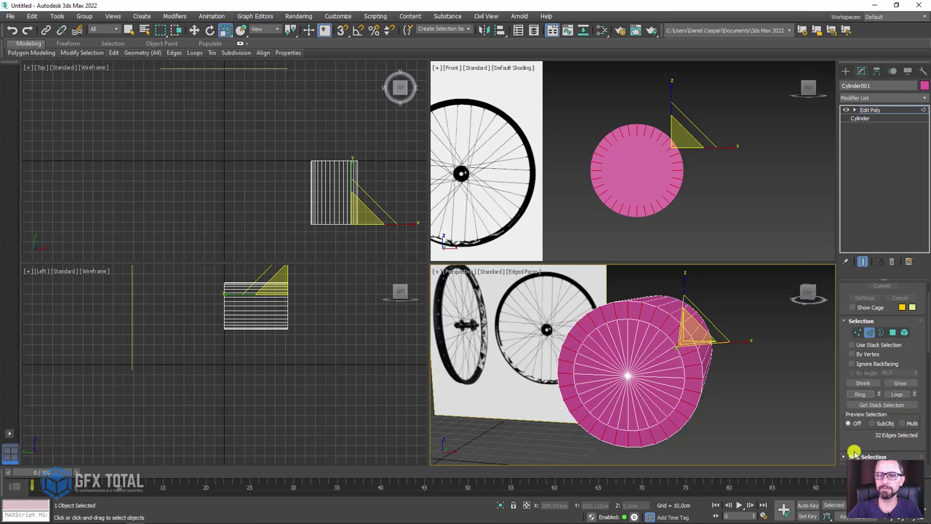
scroll(854, 311, "down", 5)
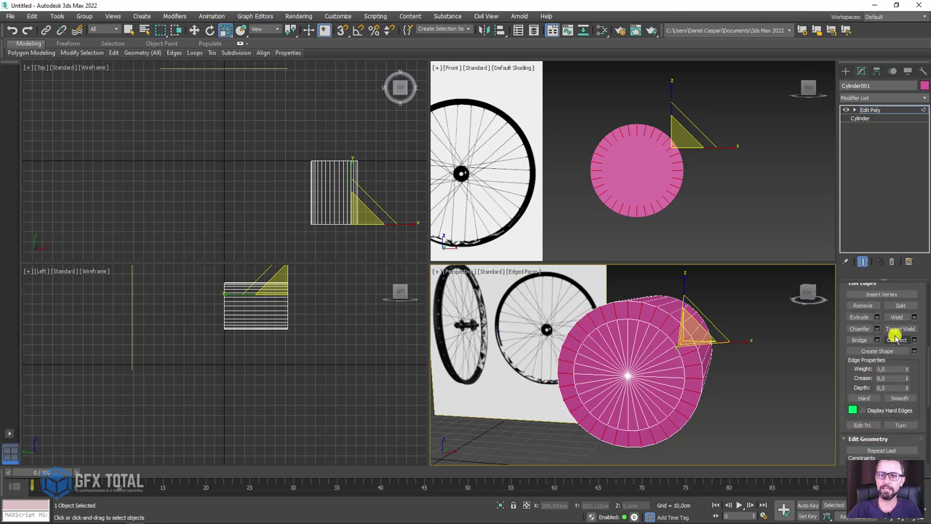
left_click(897, 338)
middle_click_drag(790, 347, 673, 333, "alt")
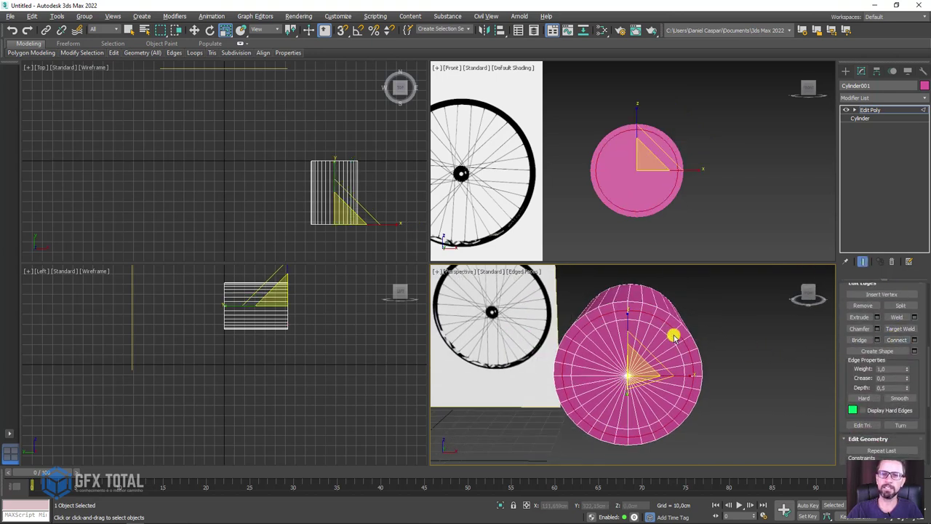
left_click(854, 109)
left_click(875, 142)
Keep four side polygons of the cylinder by inverting the selection and deleting the rest.
scroll(636, 298, "up", 5)
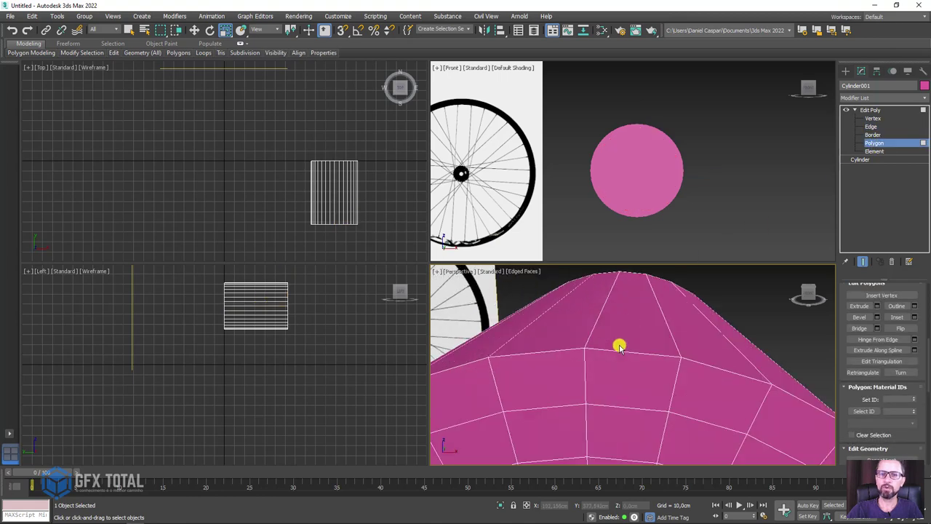
left_click(606, 371)
left_click(582, 370, "ctrl")
left_click(571, 426, "ctrl")
left_click(609, 426, "ctrl")
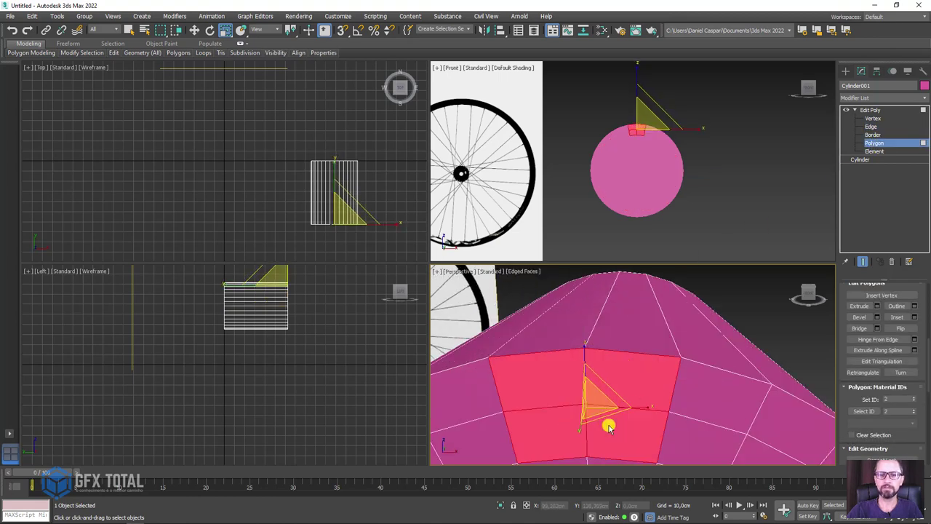
mouse_move(609, 426)
middle_mouse_down("alt")
mouse_move(675, 393)
mouse_move(694, 318)
mouse_move(649, 369)
middle_mouse_up("alt")
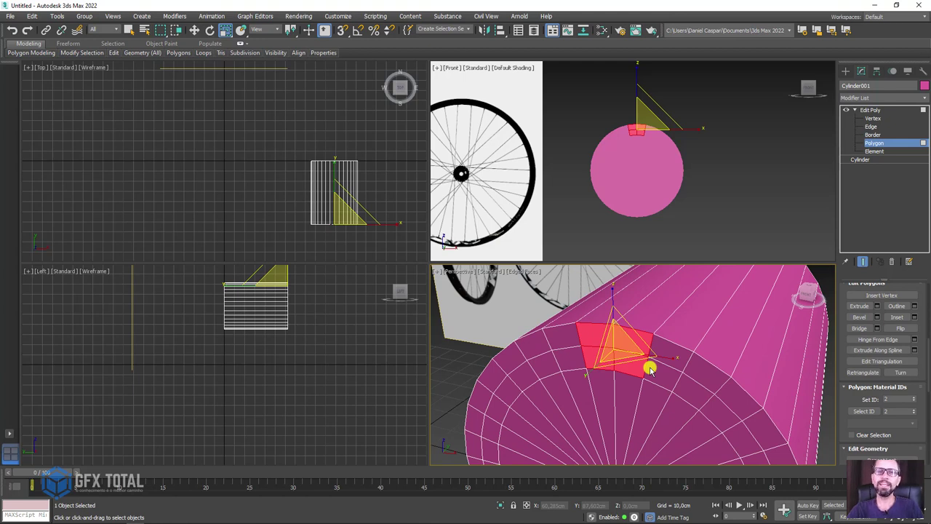
key("ctrl+i")
key("Delete")
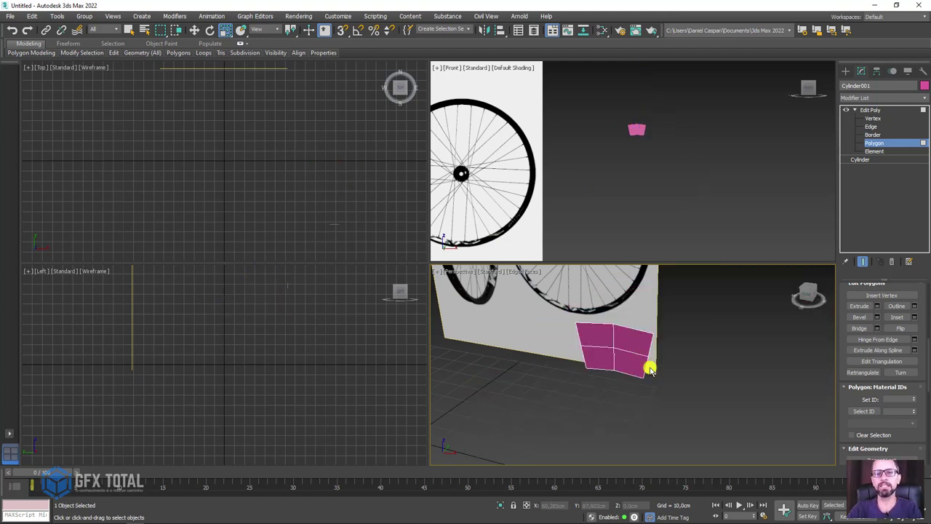
Switch the Edit Poly modifier from Polygon to Vertex sub-object level.
left_click(866, 110)
left_click(854, 110)
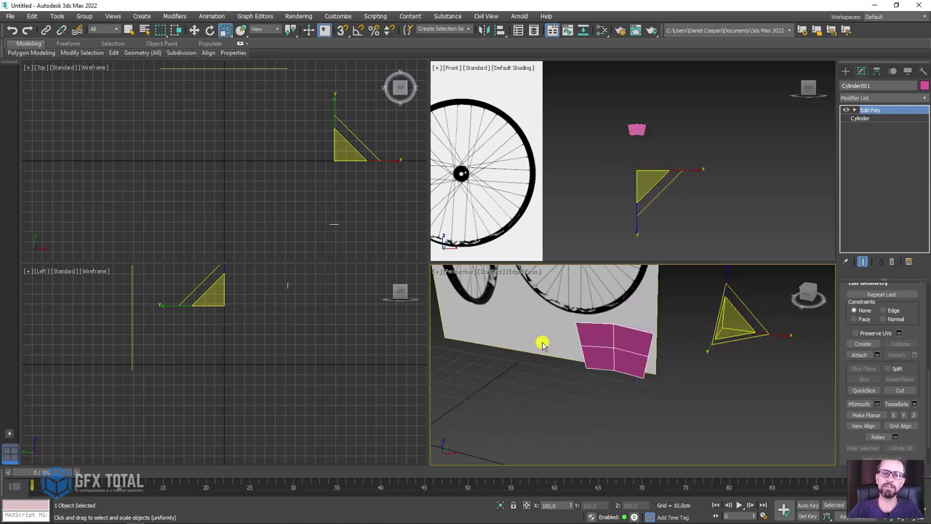
left_click(854, 110)
left_click(871, 118)
Connect the selected patch vertices with diagonal edges across the four polygons.
scroll(551, 354, "up", 3)
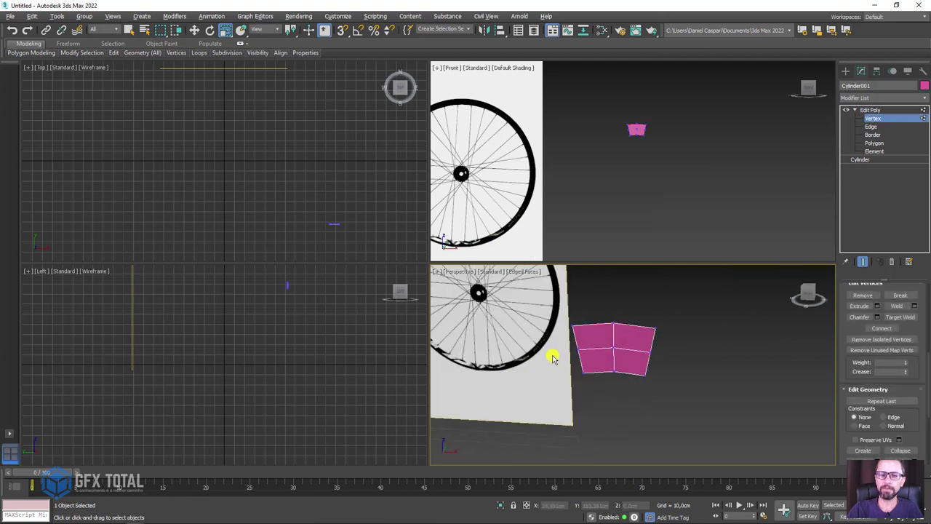
scroll(585, 331, "up", 3)
left_click_drag(561, 331, 561, 331)
mouse_move(662, 343)
left_mouse_down()
mouse_move(717, 388)
mouse_move(789, 332)
left_mouse_up()
left_click(731, 340)
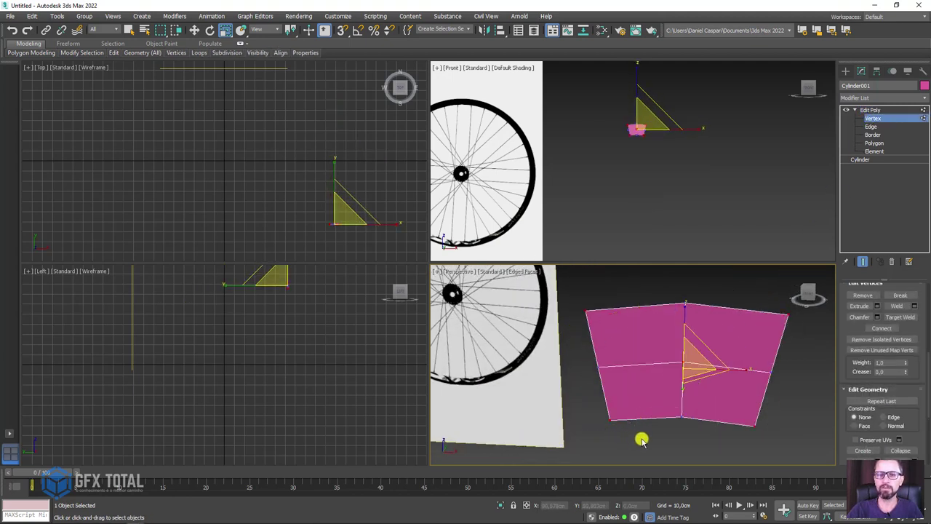
left_click(901, 329)
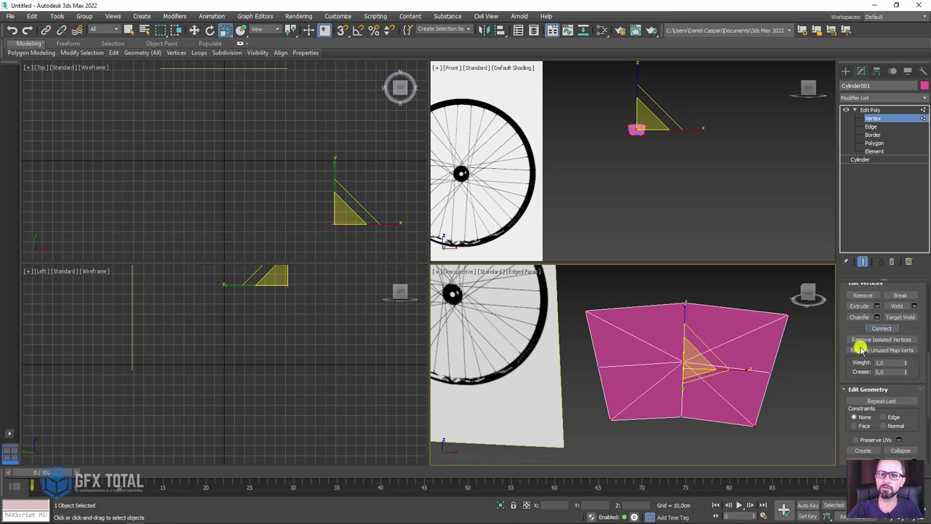
left_click(728, 395)
key("ctrl+z")
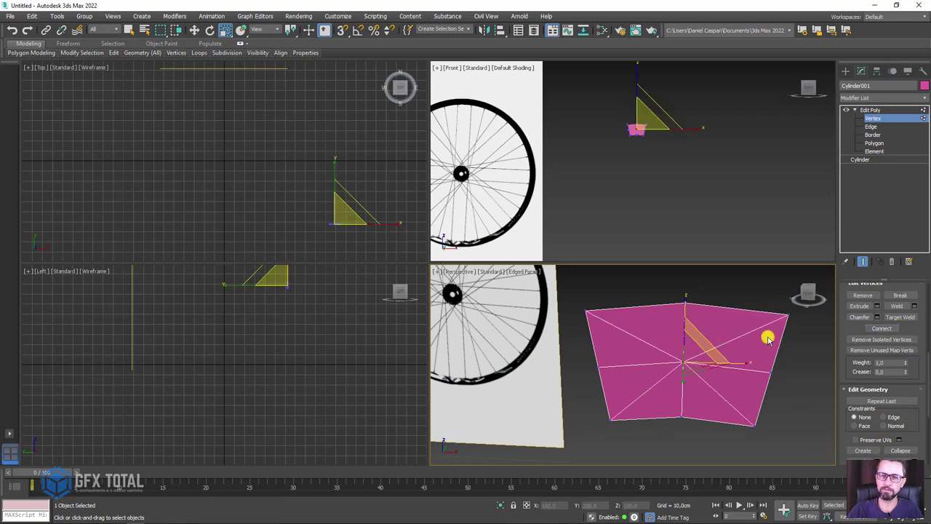
Chamfer the centre vertex by 1.589cm with 0 segments in a maximized perspective view.
left_click(878, 316)
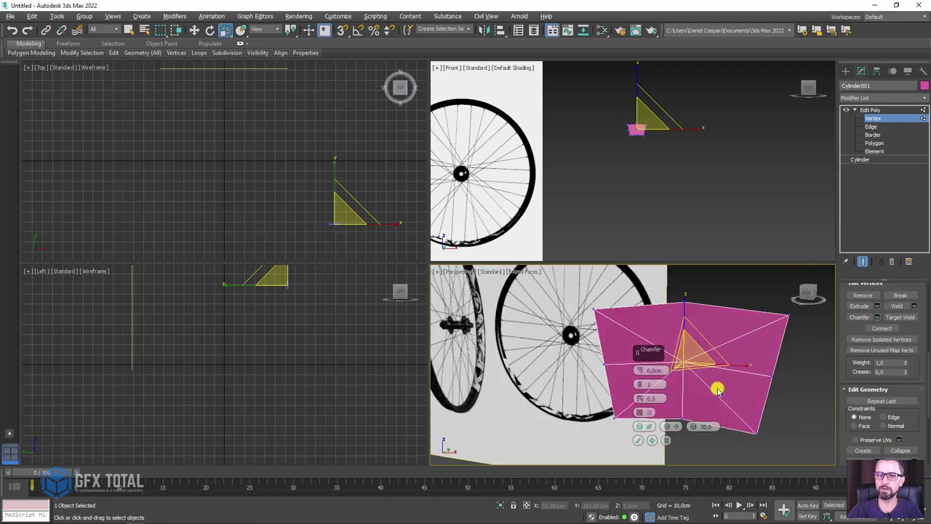
left_click_drag(639, 371, 600, 367)
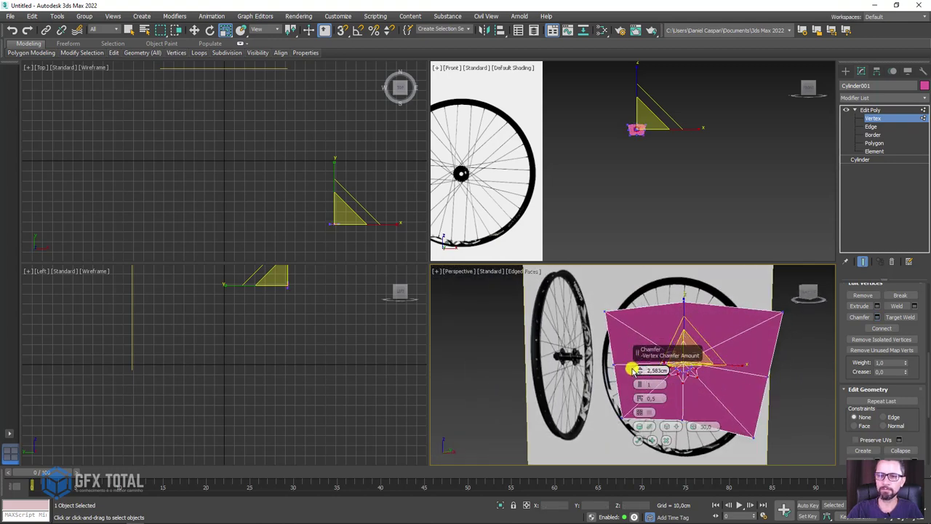
scroll(555, 363, "up", 3)
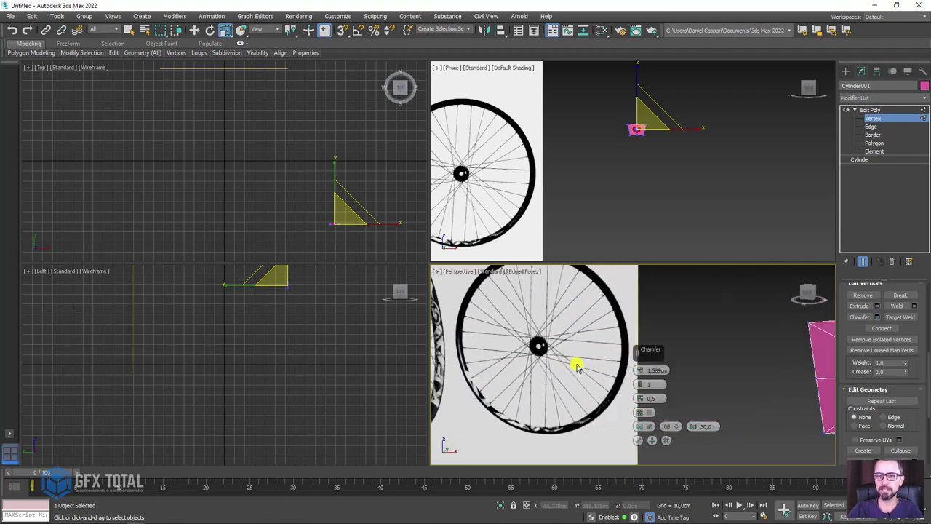
scroll(555, 365, "down", 3)
middle_click_drag(555, 363, 563, 358, "alt")
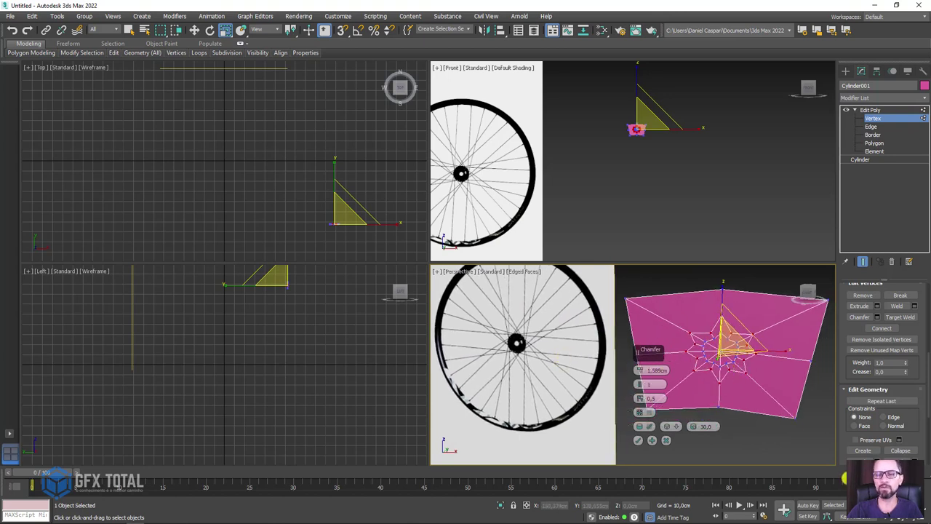
mouse_move(776, 443)
middle_mouse_down("alt")
mouse_move(702, 427)
mouse_move(608, 367)
middle_mouse_up("alt")
key("alt+w")
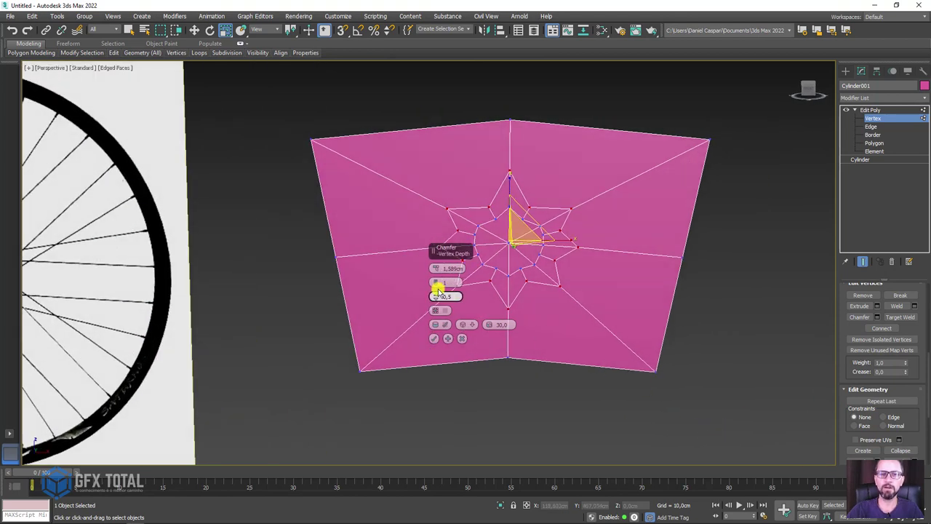
left_click_drag(437, 287, 437, 295)
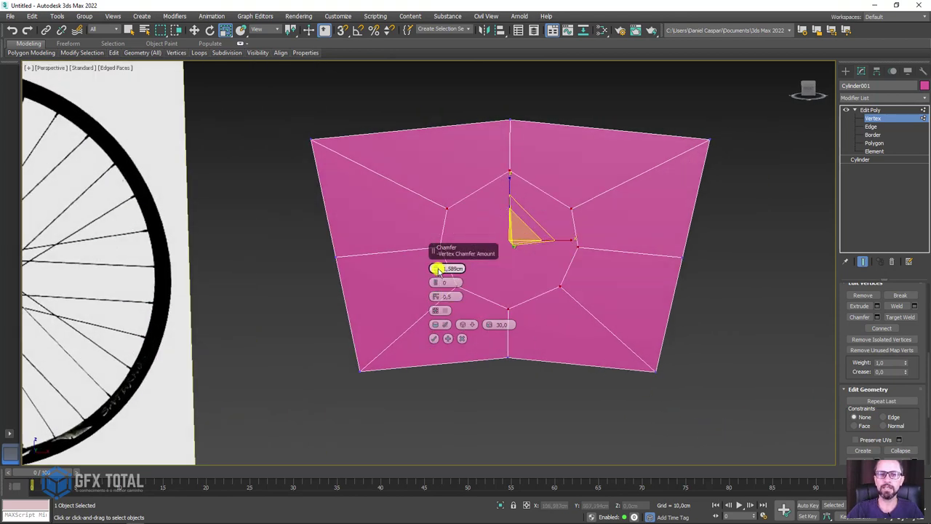
middle_click_drag(437, 269, 592, 295, "alt")
scroll(558, 262, "up", 3)
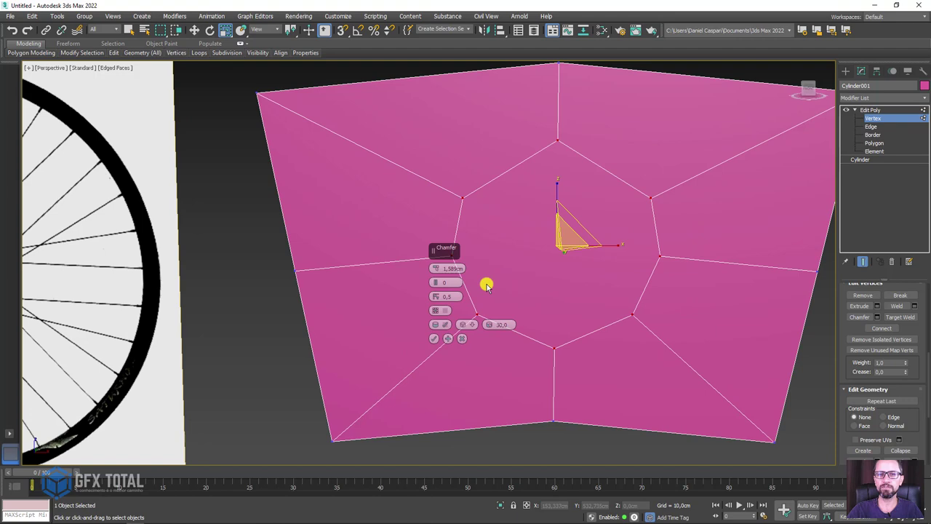
left_click(434, 338)
Raise and scale the ring vertices around the centre, then select the upper ring.
scroll(538, 332, "down", 5)
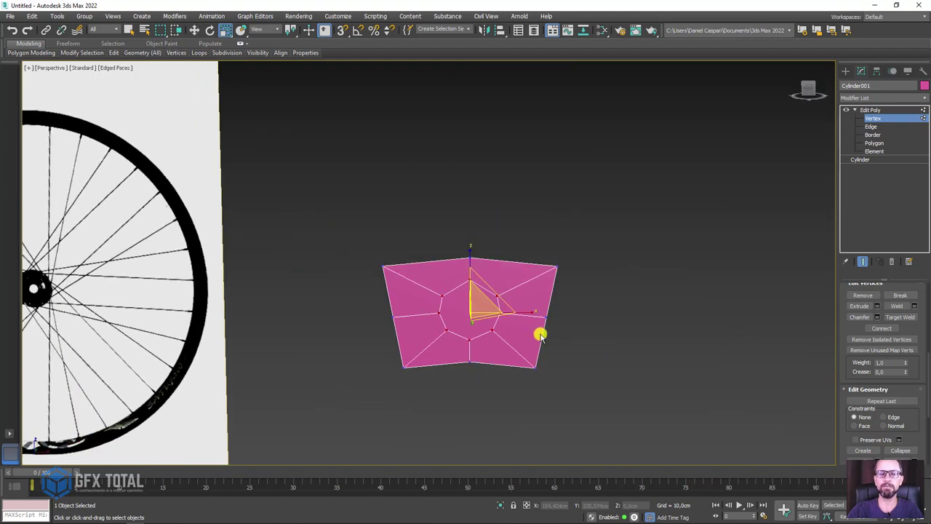
mouse_move(538, 333)
middle_mouse_down("alt")
mouse_move(540, 307)
mouse_move(537, 331)
middle_mouse_up("alt")
scroll(514, 291, "up", 1)
scroll(513, 291, "up", 3)
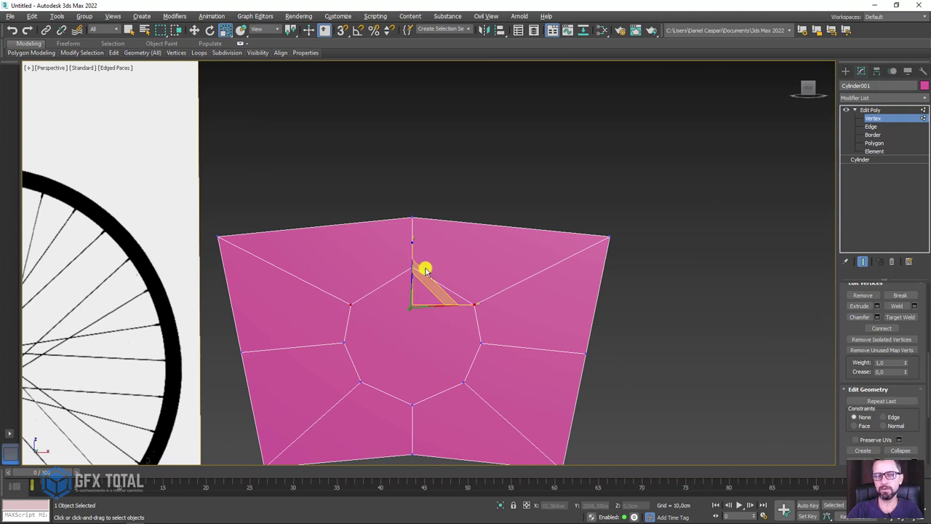
key("e")
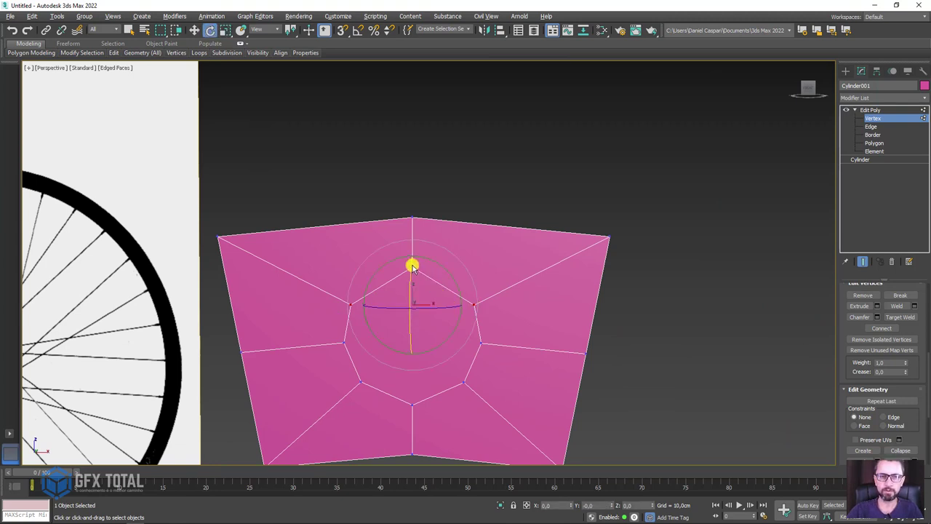
key("w")
left_click_drag(412, 265, 426, 252)
key("e")
key("r")
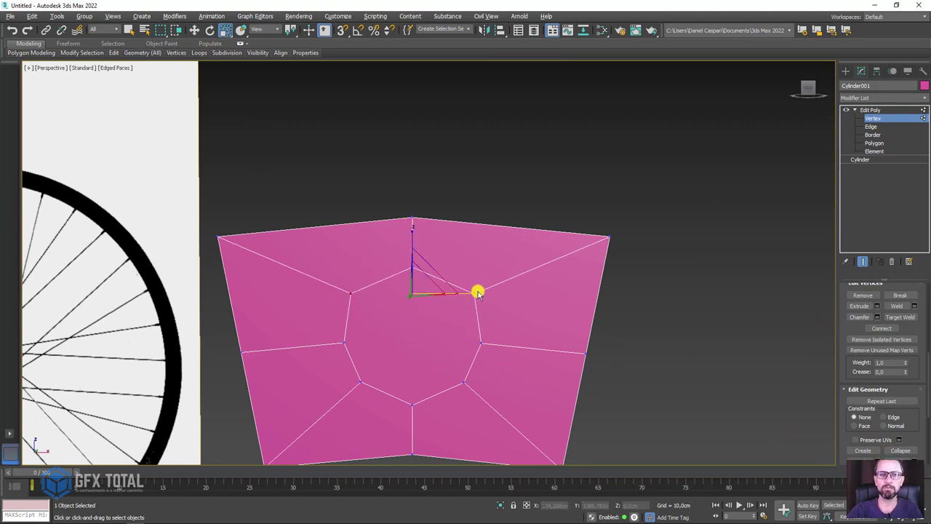
left_click_drag(472, 296, 356, 316)
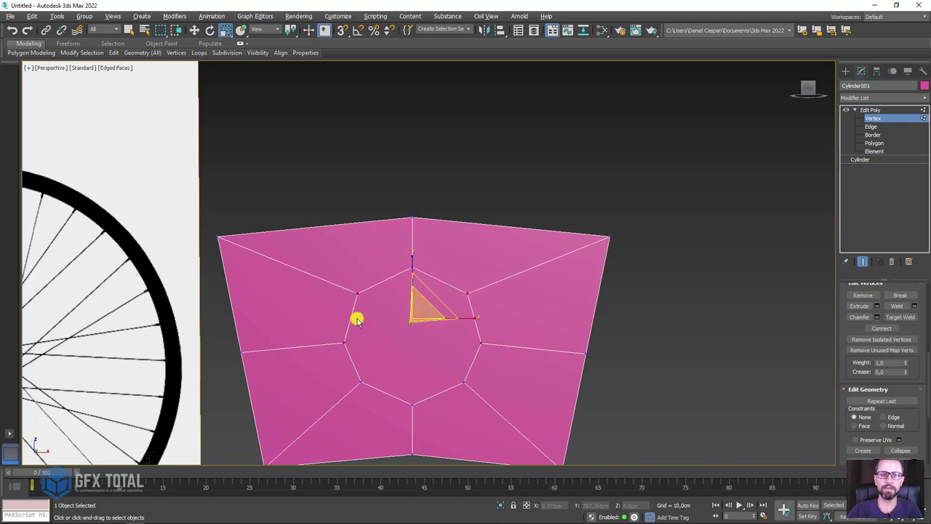
key("w")
mouse_move(408, 286)
left_mouse_down()
mouse_move(420, 272)
mouse_move(409, 237)
left_mouse_up()
left_click(443, 330)
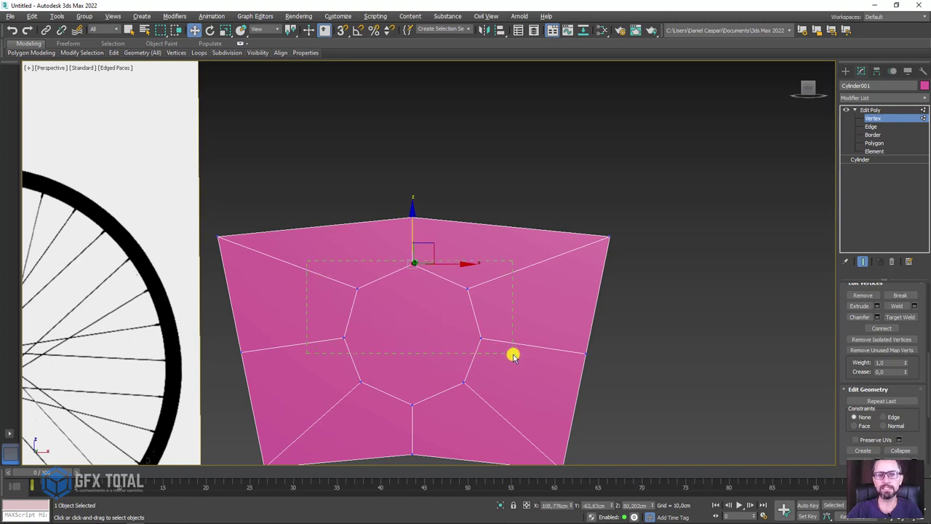
left_click_drag(513, 355, 513, 355)
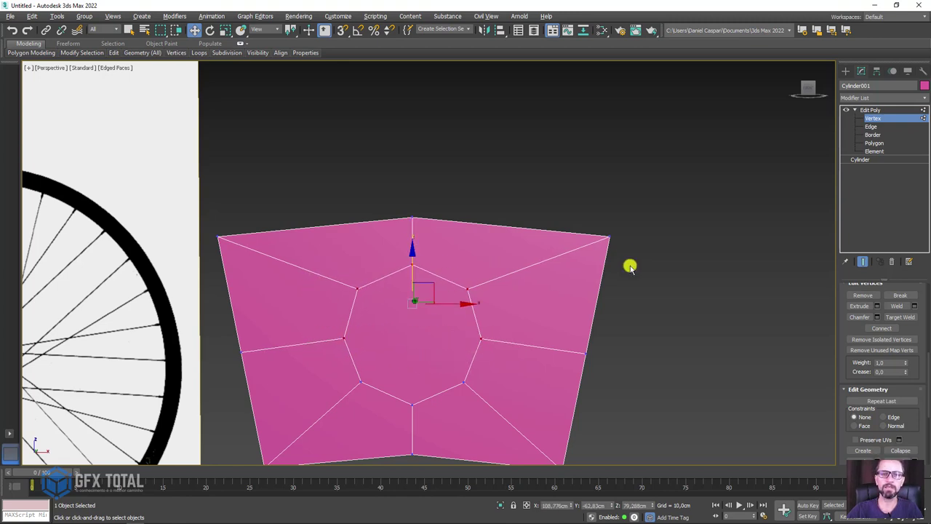
Scale up the central octagon polygon and inset it by 0.198cm to form a border loop.
left_click(874, 143)
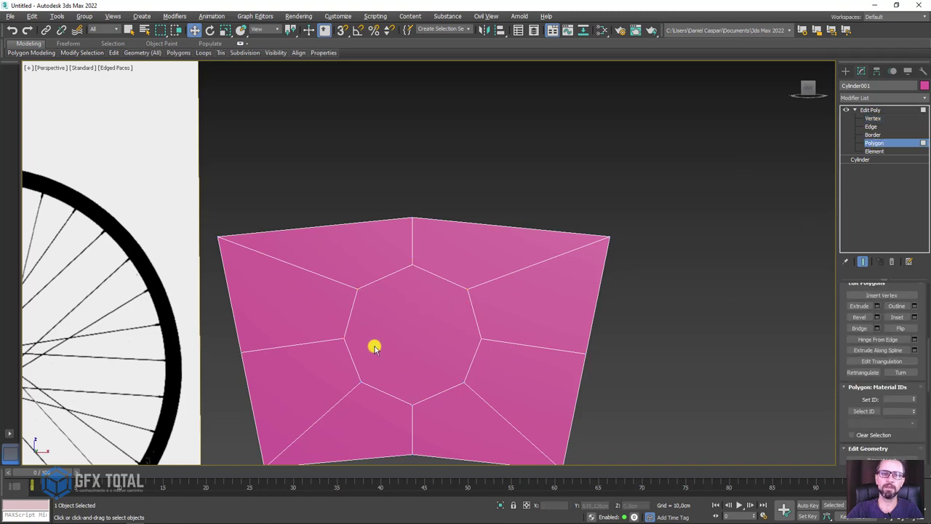
left_click(377, 343)
key("r")
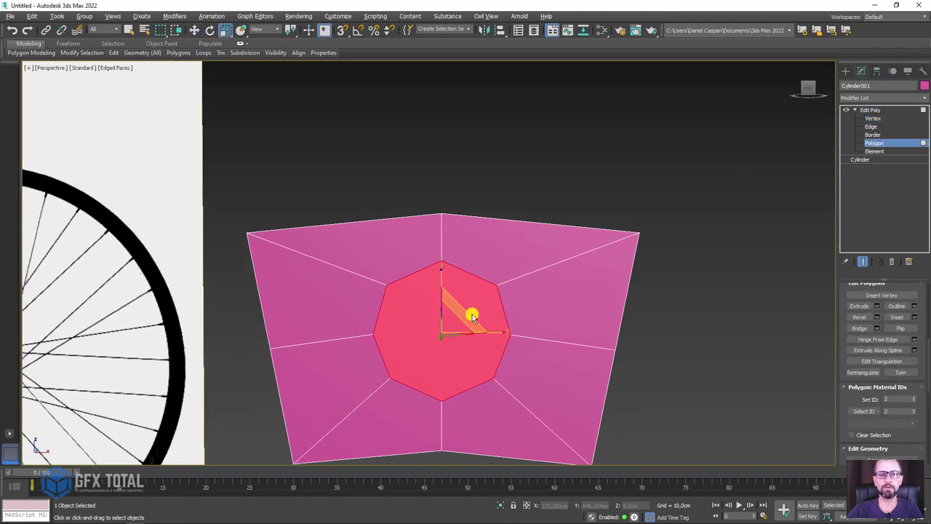
left_click_drag(471, 314, 486, 309)
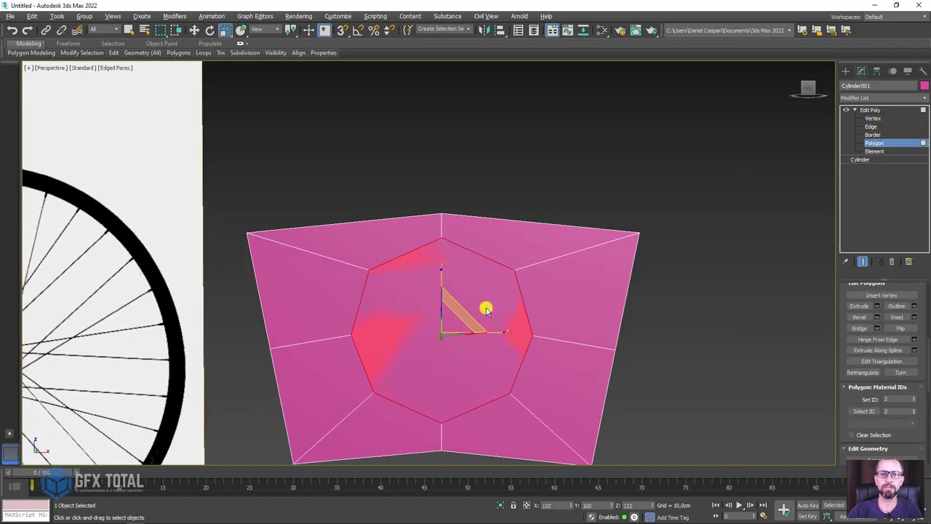
left_click(914, 317)
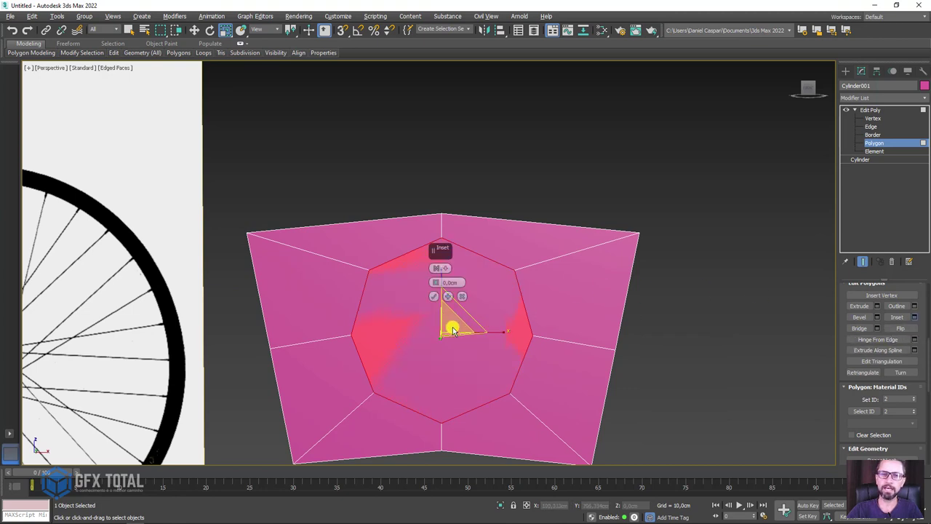
left_click_drag(437, 282, 438, 289)
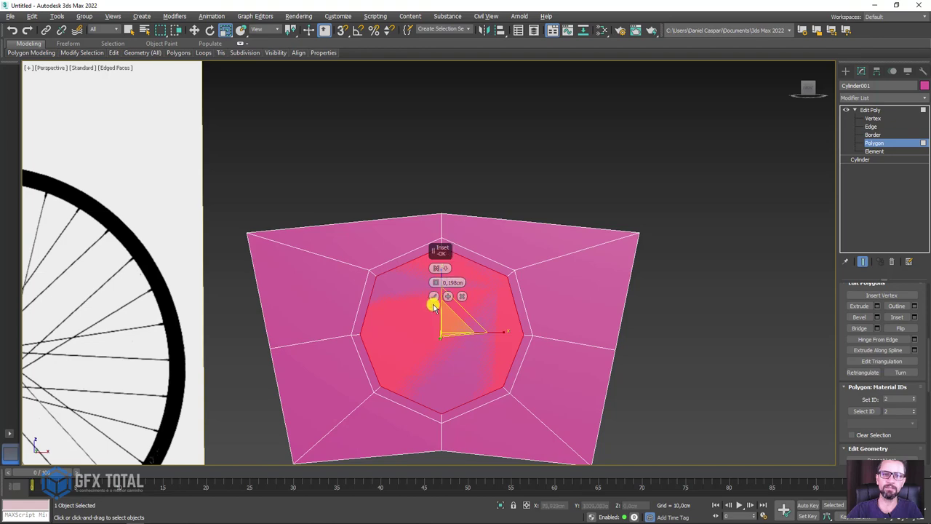
left_click(434, 299)
scroll(650, 318, "down", 4)
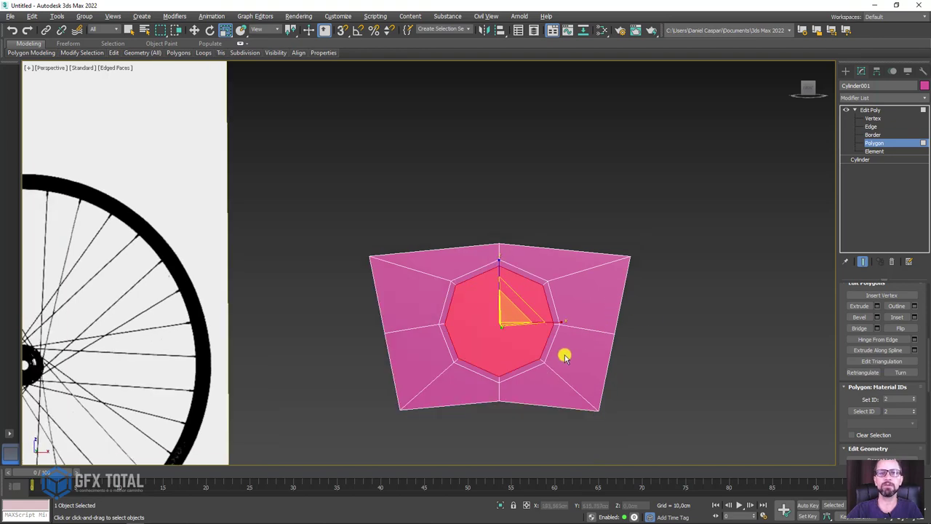
middle_click_drag(561, 353, 526, 376, "alt")
Shift-move the flange element aside as a Clone To Element copy and flip it.
left_click(860, 110)
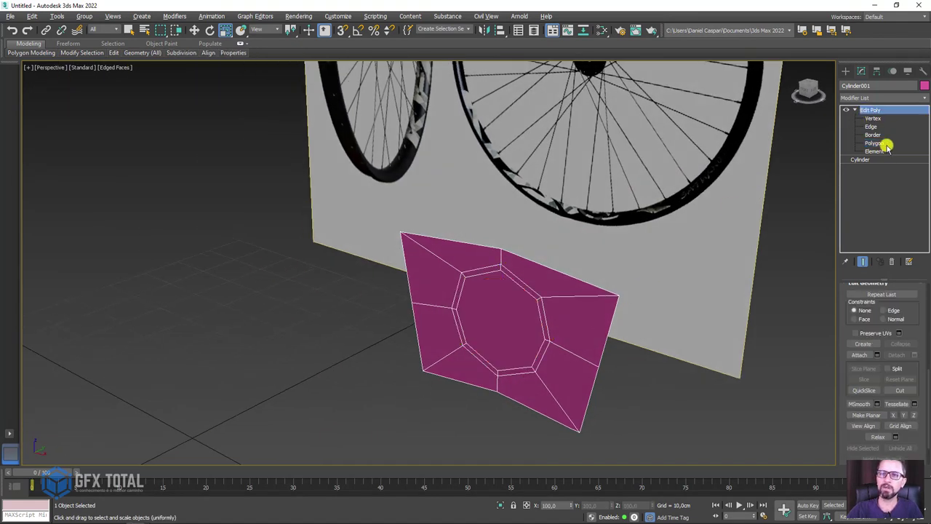
left_click(875, 151)
left_click(578, 313)
middle_click_drag(578, 313, 493, 311, "alt")
key("w")
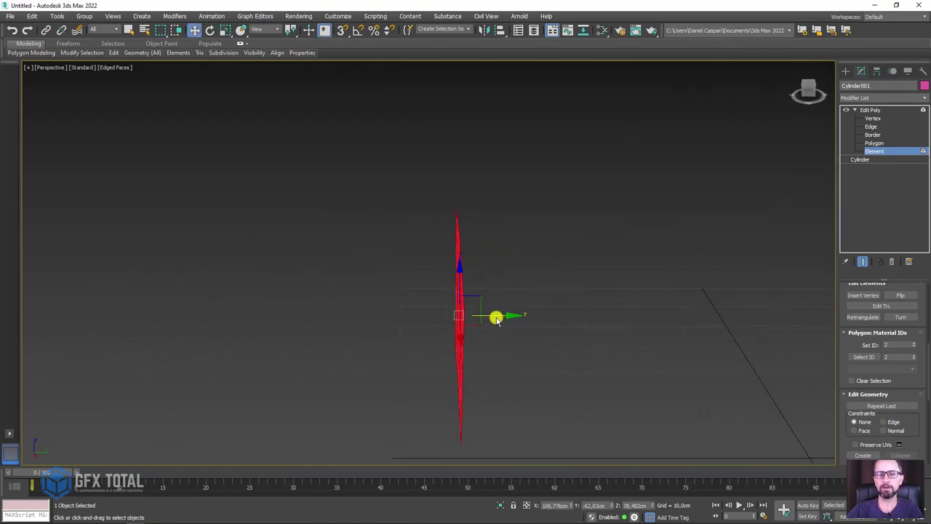
left_click_drag(495, 319, 586, 317, "shift")
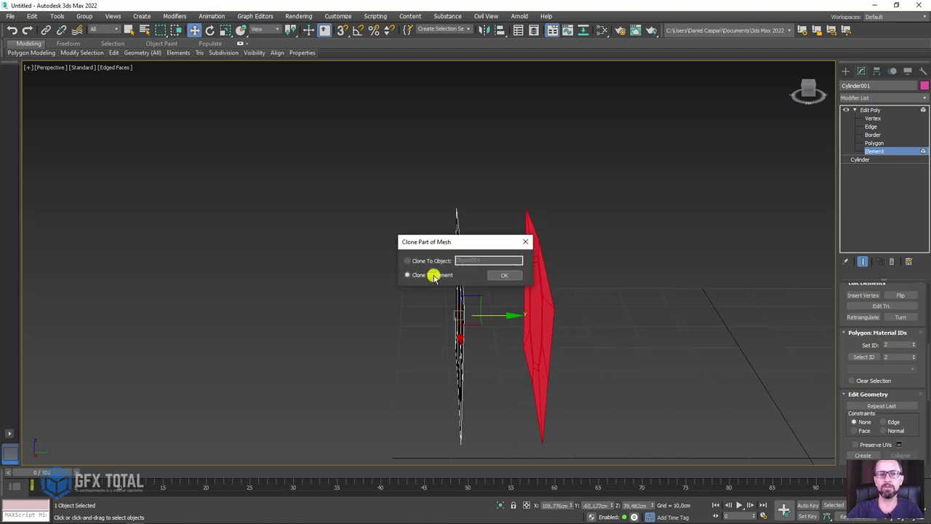
left_click(503, 275)
middle_click_drag(565, 311, 655, 320, "alt")
left_click(901, 295)
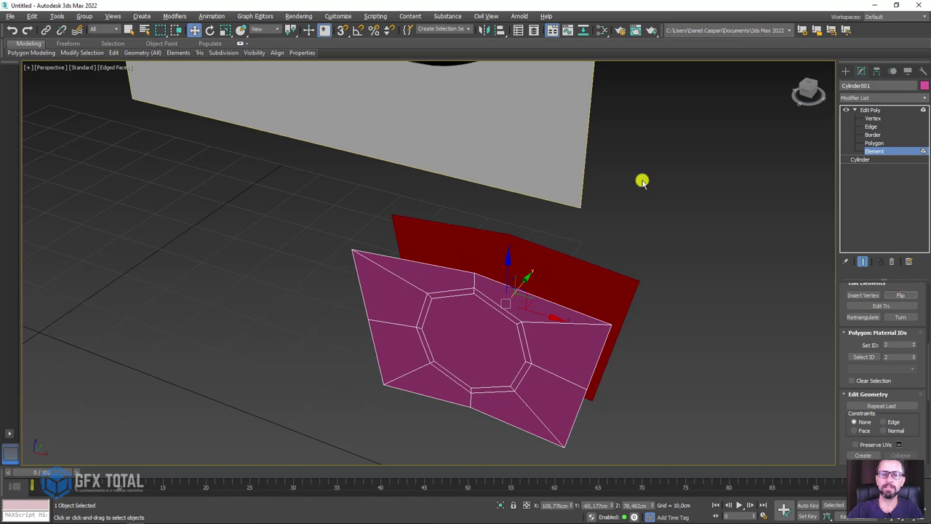
Bridge the open borders of both parts into one thick solid piece.
left_click(872, 135)
left_click_drag(640, 211, 520, 389)
mouse_move(663, 355)
middle_mouse_down("alt")
mouse_move(594, 330)
mouse_move(635, 322)
mouse_move(661, 332)
middle_mouse_up("alt")
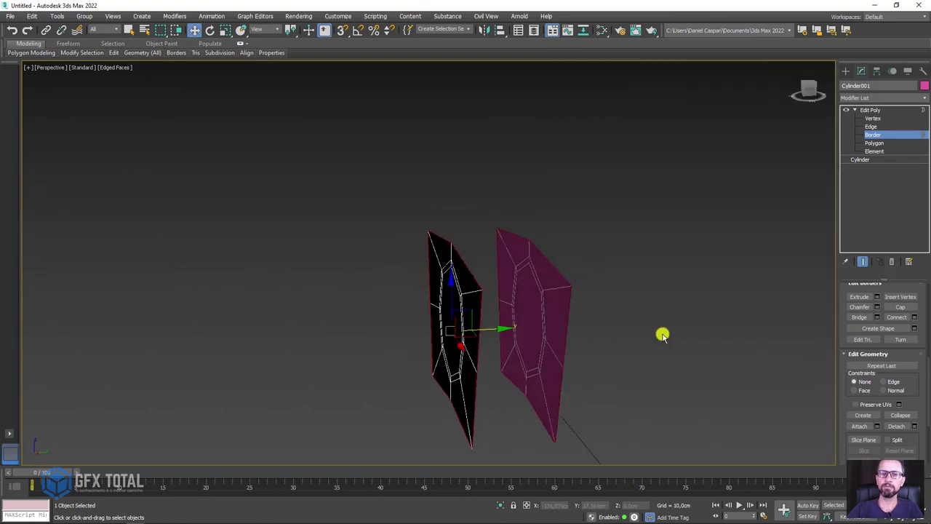
left_click(860, 318)
mouse_move(594, 322)
middle_mouse_down("alt")
mouse_move(555, 299)
mouse_move(617, 233)
mouse_move(670, 280)
mouse_move(590, 324)
mouse_move(594, 272)
mouse_move(668, 218)
middle_mouse_up("alt")
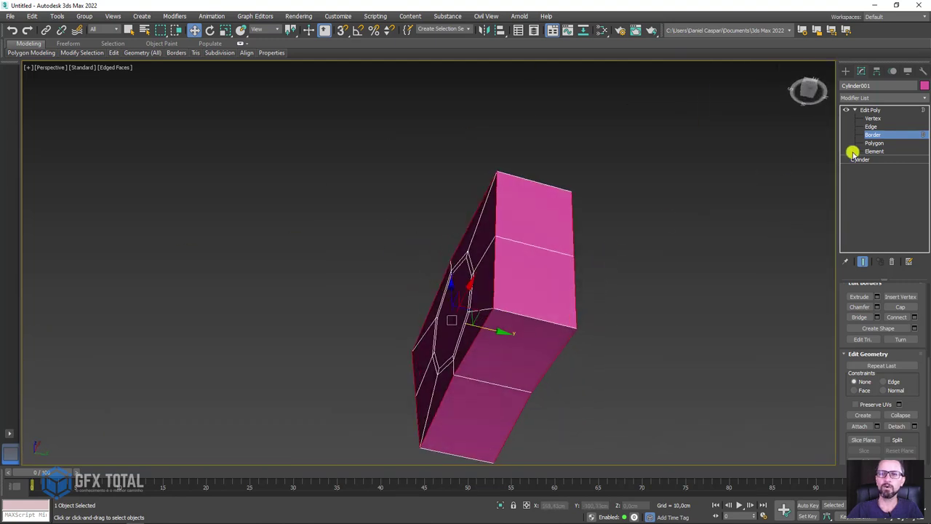
Delete the outer side polygons of the thick flange piece.
left_click(869, 144)
left_click(526, 339)
left_click(495, 409)
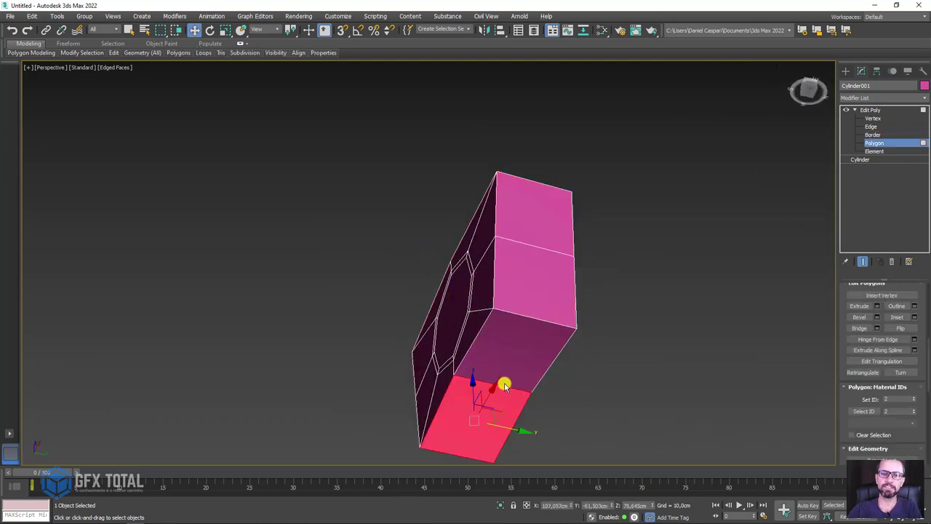
left_click(510, 362)
key("Delete")
left_click(490, 405)
key("Delete")
left_click(536, 259)
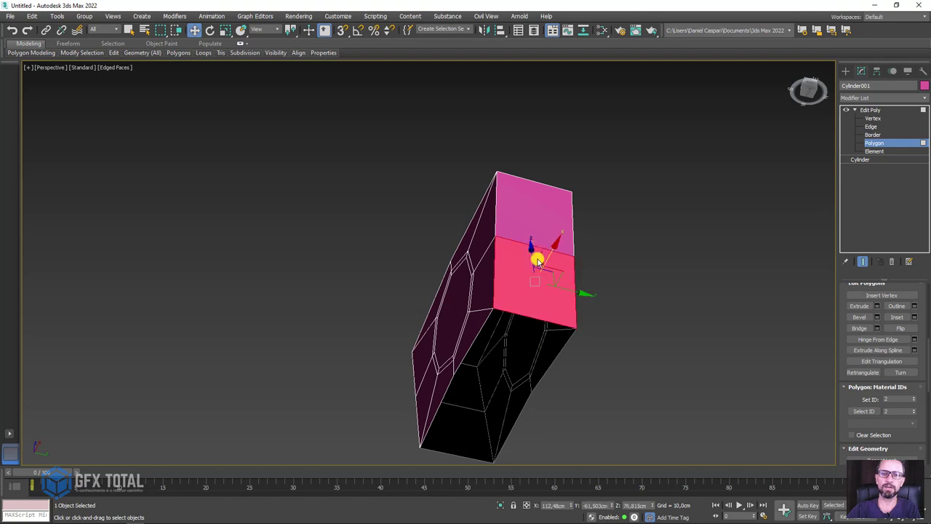
key("Delete")
left_click(533, 238)
key("Delete")
middle_click_drag(415, 301, 555, 334, "alt")
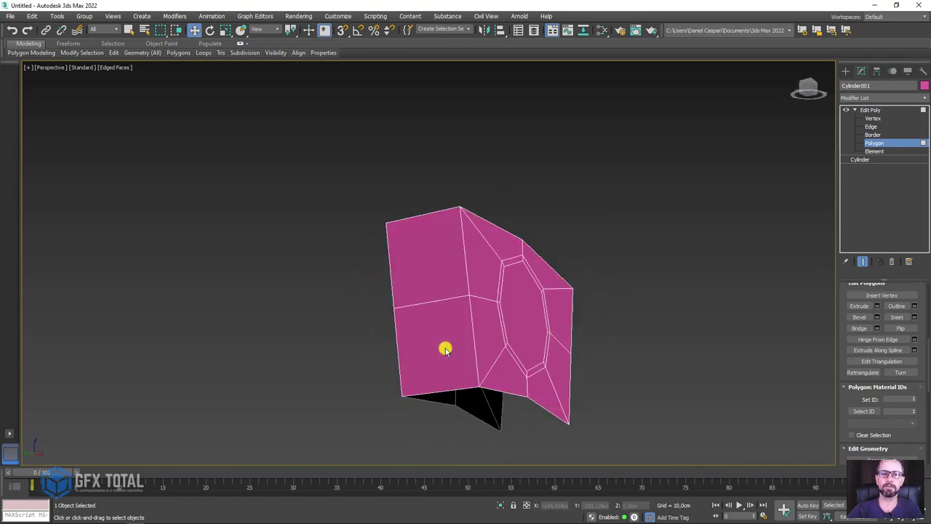
left_click(445, 350)
key("Delete")
left_click(428, 272)
key("Delete")
Bridge the two central octagons into a through-hole and inset its inner walls.
left_click(517, 311)
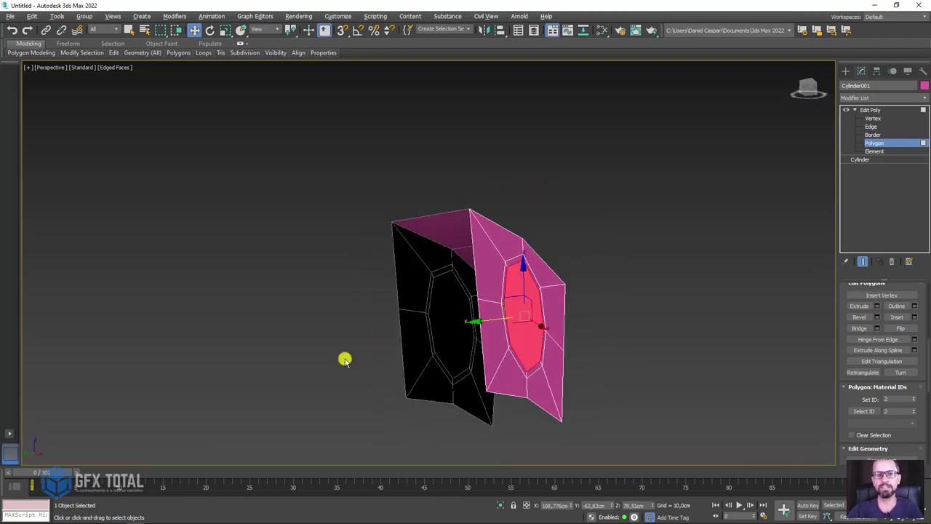
middle_click_drag(342, 357, 430, 378, "alt")
mouse_move(603, 354)
middle_mouse_down("alt")
mouse_move(546, 328)
mouse_move(572, 335)
mouse_move(496, 330)
mouse_move(547, 350)
middle_mouse_up("alt")
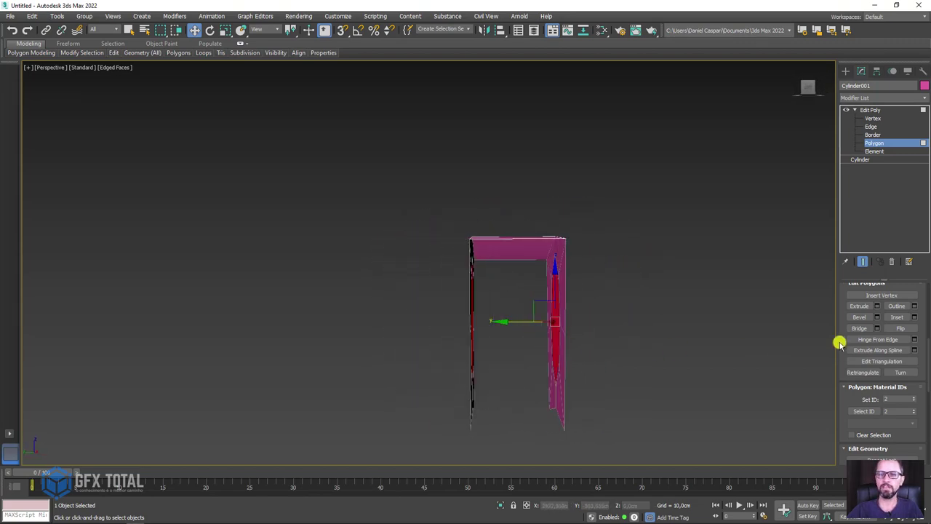
left_click(859, 328)
mouse_move(737, 345)
middle_mouse_down("alt")
mouse_move(648, 331)
mouse_move(628, 336)
mouse_move(657, 353)
mouse_move(443, 343)
mouse_move(494, 349)
mouse_move(426, 293)
mouse_move(441, 291)
middle_mouse_up("alt")
scroll(441, 291, "up", 2)
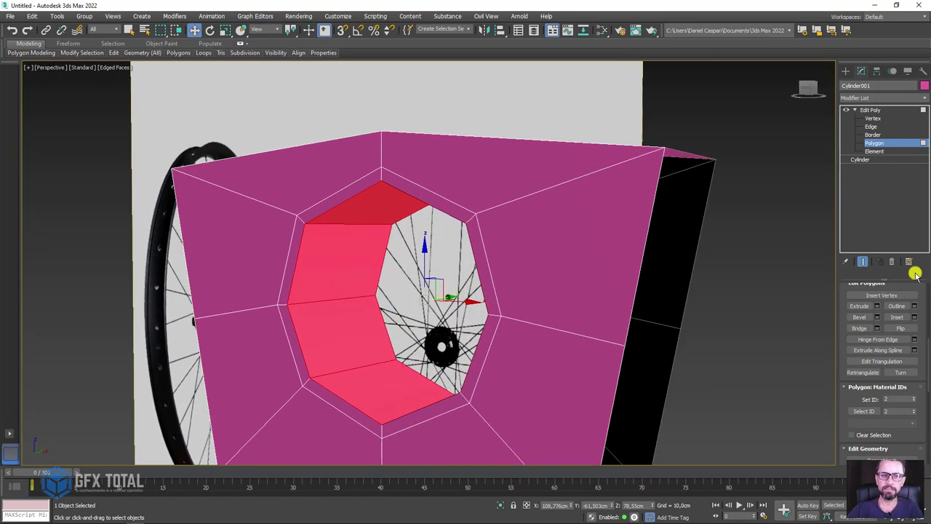
left_click(913, 318)
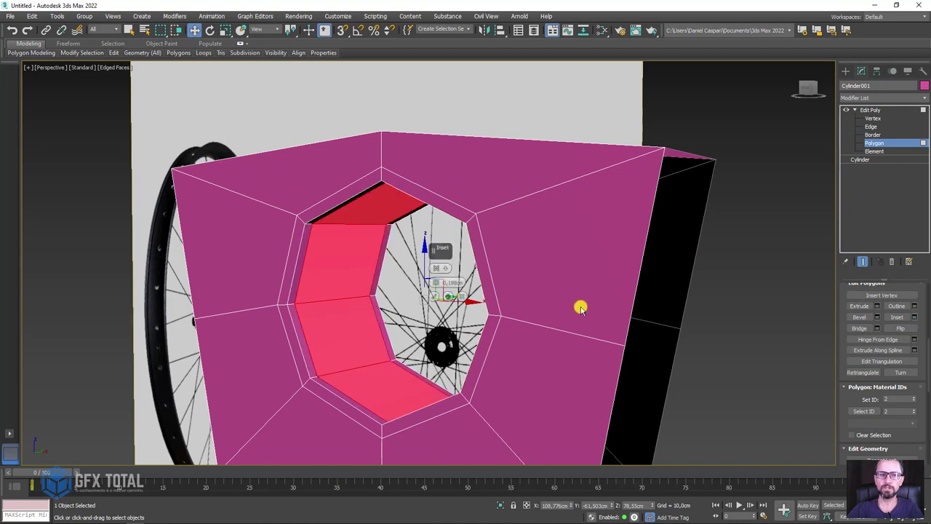
left_click(432, 298)
mouse_move(432, 298)
middle_mouse_down("alt")
mouse_move(439, 347)
mouse_move(751, 161)
middle_mouse_up("alt")
left_click(871, 110)
left_click(849, 110)
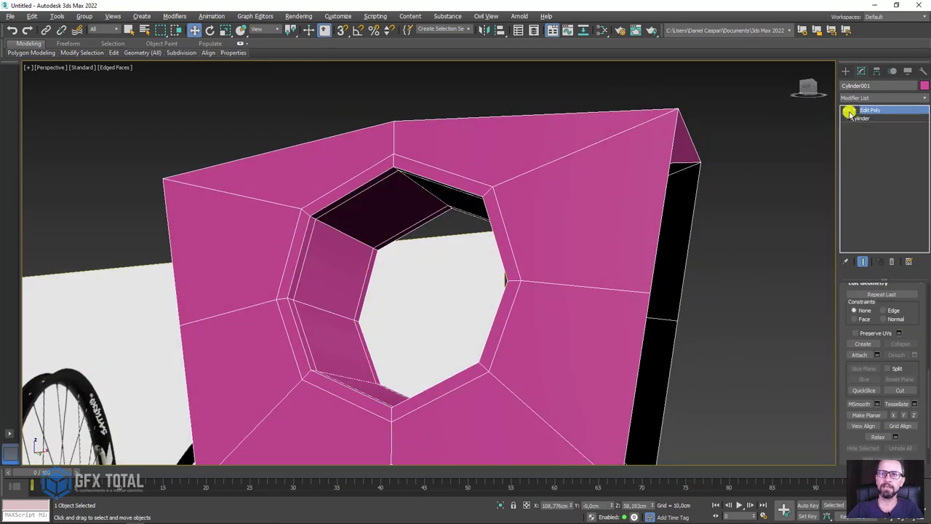
scroll(615, 182, "down", 5)
key("alt+q")
key("alt+q")
mouse_move(659, 260)
middle_mouse_down("alt")
mouse_move(547, 317)
mouse_move(671, 229)
middle_mouse_up("alt")
left_click(847, 109)
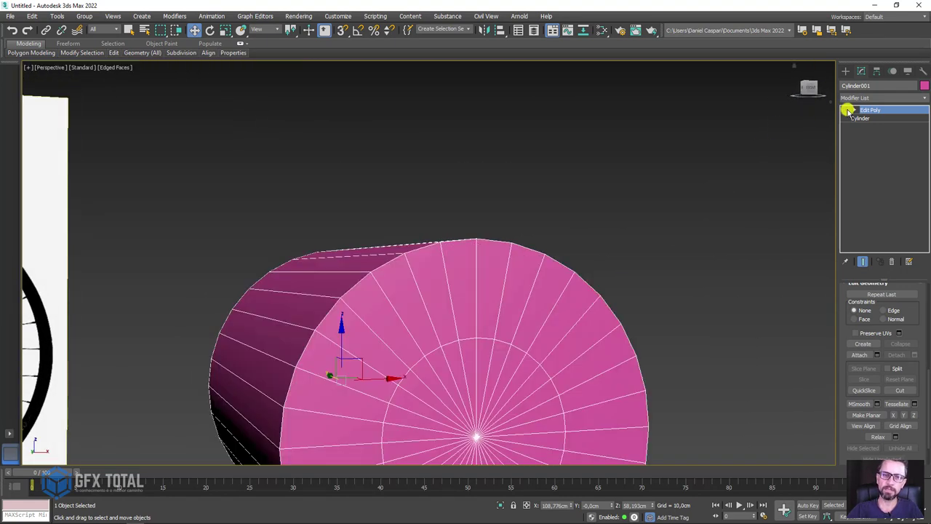
left_click(847, 110)
left_click(847, 110)
left_click(847, 110)
middle_click_drag(605, 227, 579, 256, "alt")
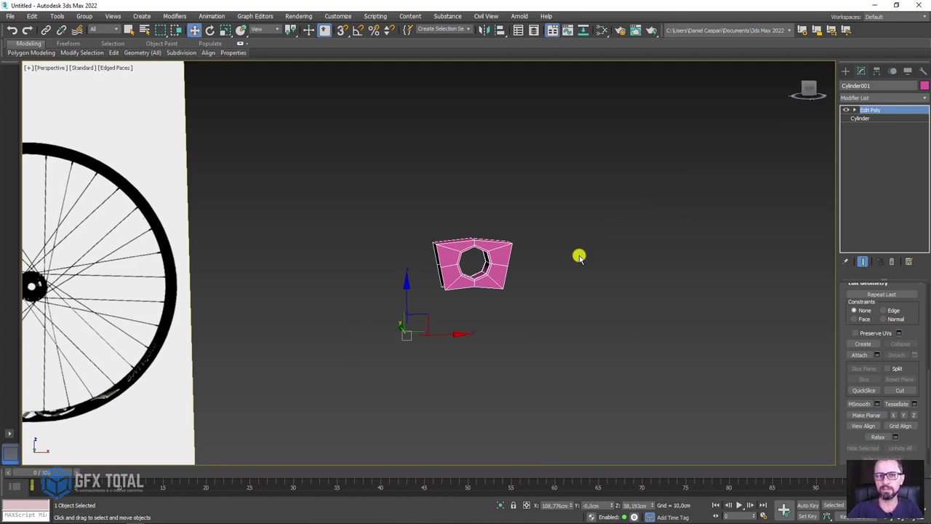
middle_click_drag(533, 233, 491, 240, "alt")
left_click_drag(450, 210, 450, 232)
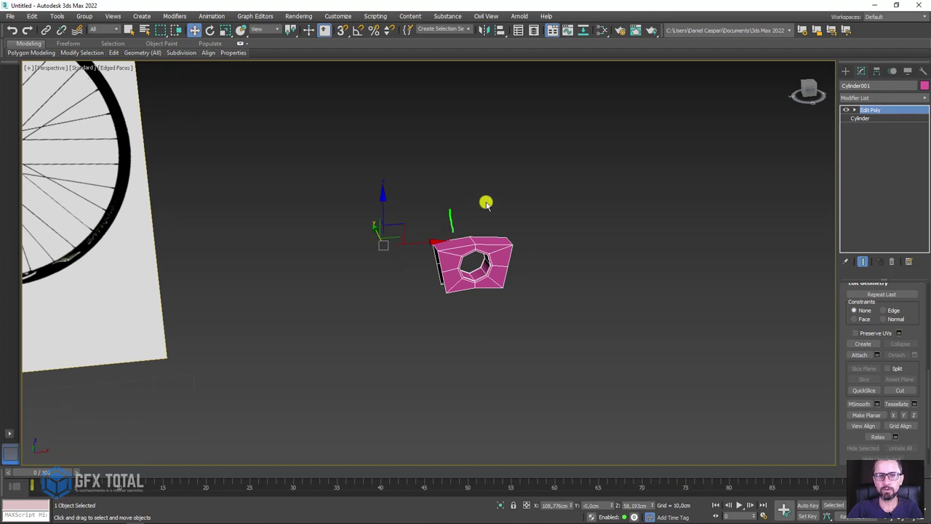
left_click_drag(486, 205, 487, 232)
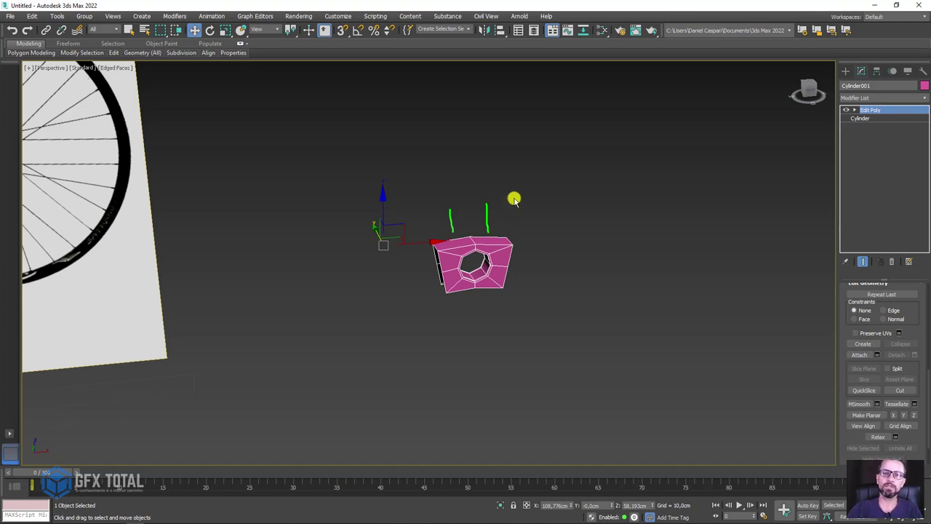
Test-rotate the holed segment, undo the rotation, and recentre it in the view.
left_click_drag(513, 198, 502, 254)
left_click_drag(602, 218, 582, 286)
left_click_drag(643, 260, 569, 382)
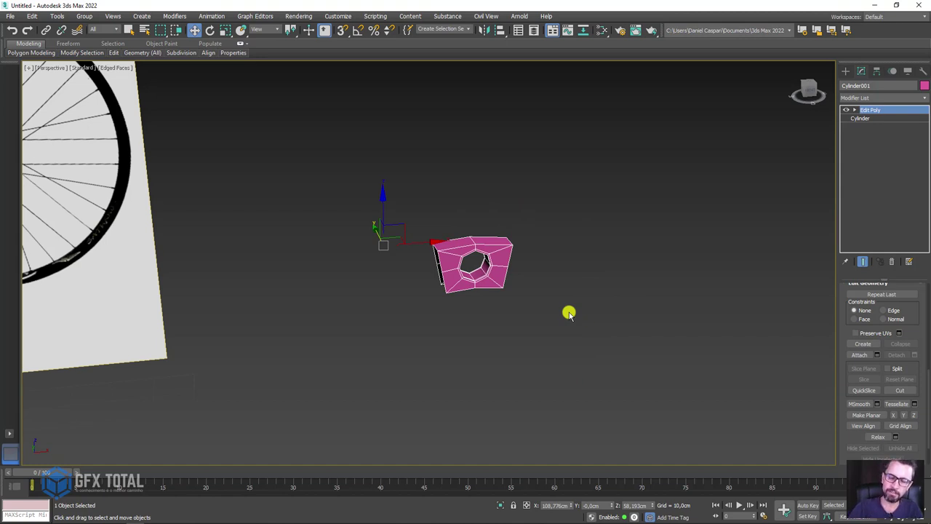
key("e")
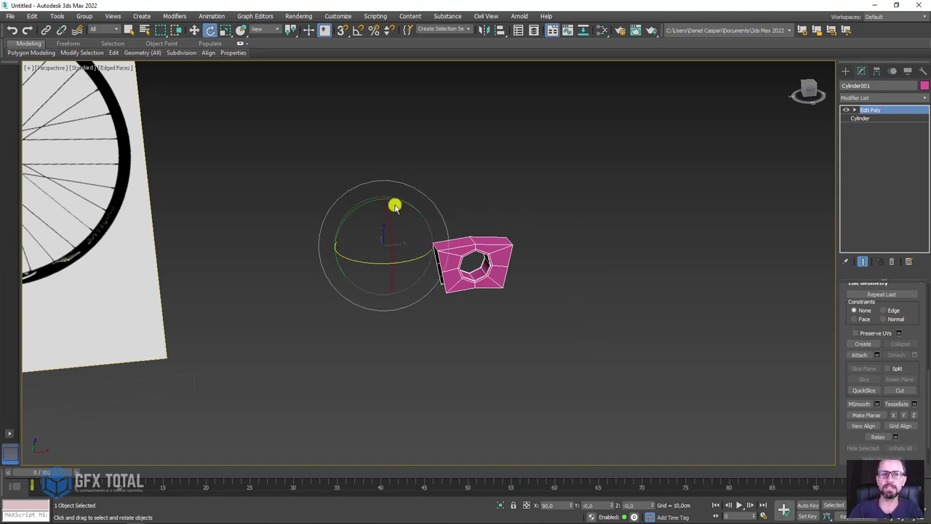
mouse_move(399, 201)
left_mouse_down()
mouse_move(531, 242)
mouse_move(457, 332)
left_mouse_up()
key("ctrl+z")
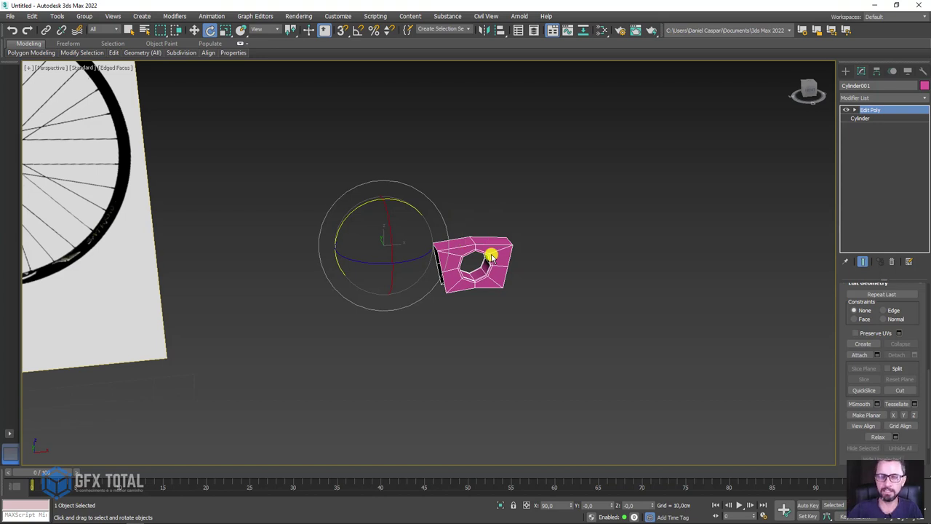
middle_click_drag(503, 295, 386, 179)
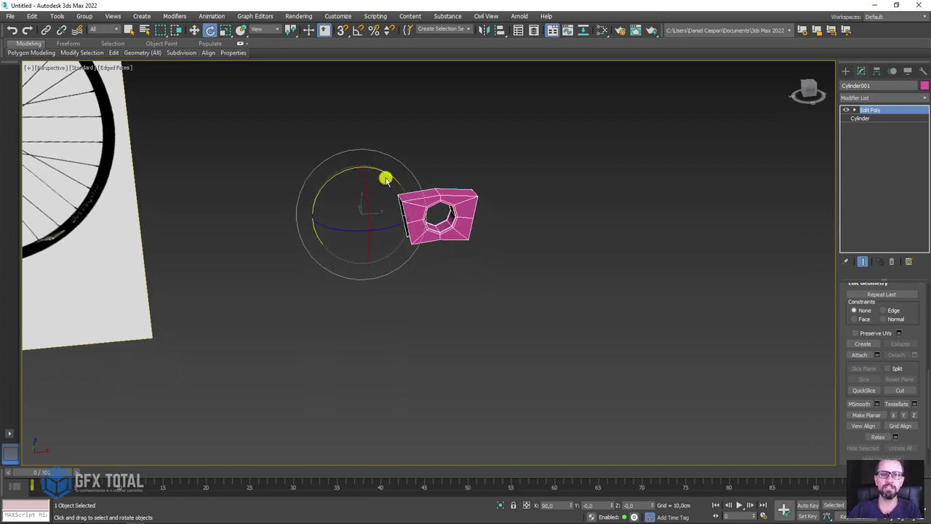
Open Tools > Array with Preview on and try, then reset, a total Z rotation.
left_click(57, 16)
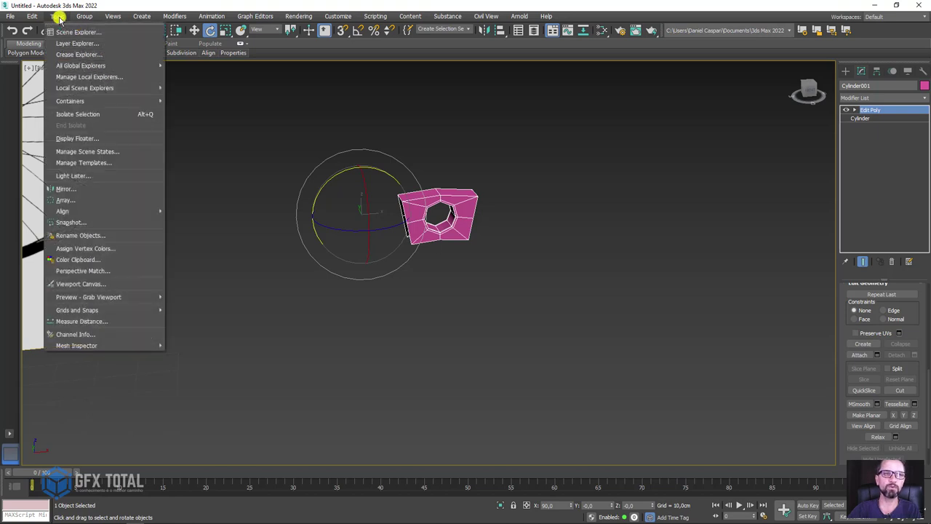
left_click(104, 207)
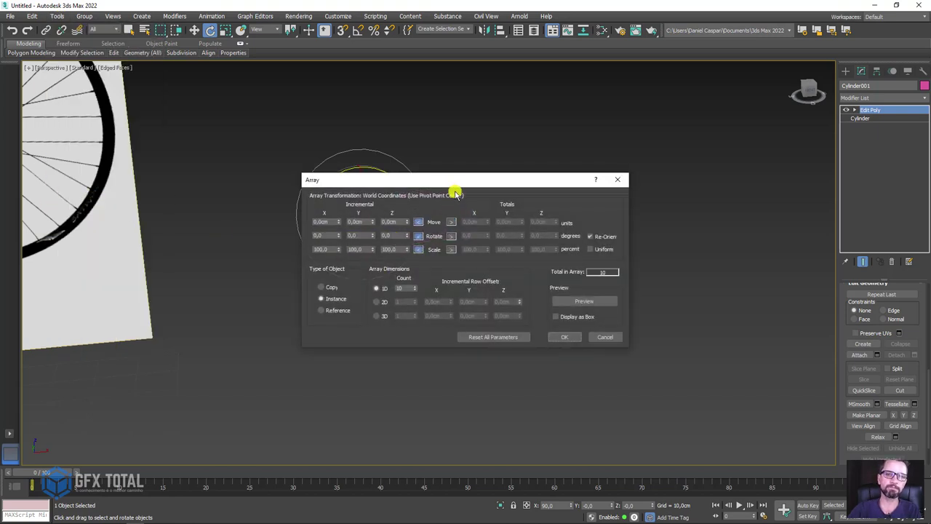
left_click_drag(453, 187, 659, 95)
left_click(802, 214)
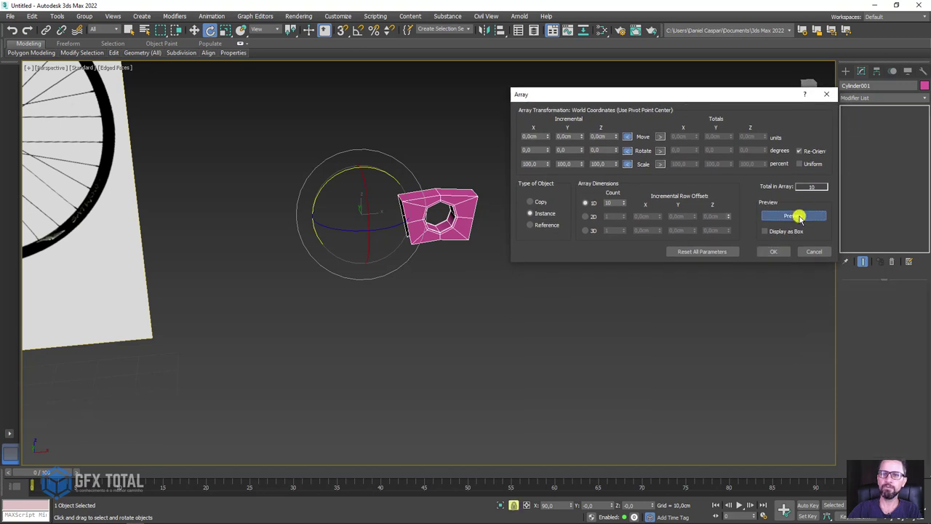
middle_click_drag(459, 113, 359, 136, "alt")
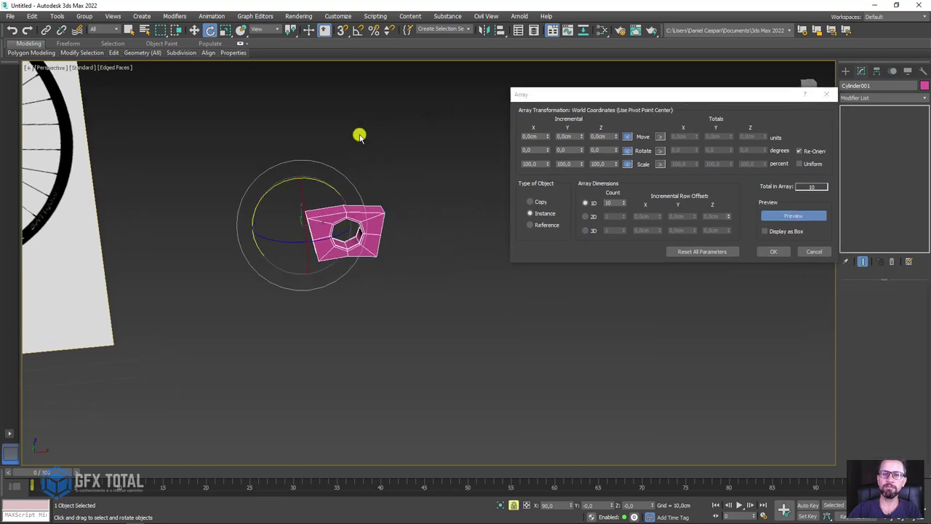
left_click(660, 150)
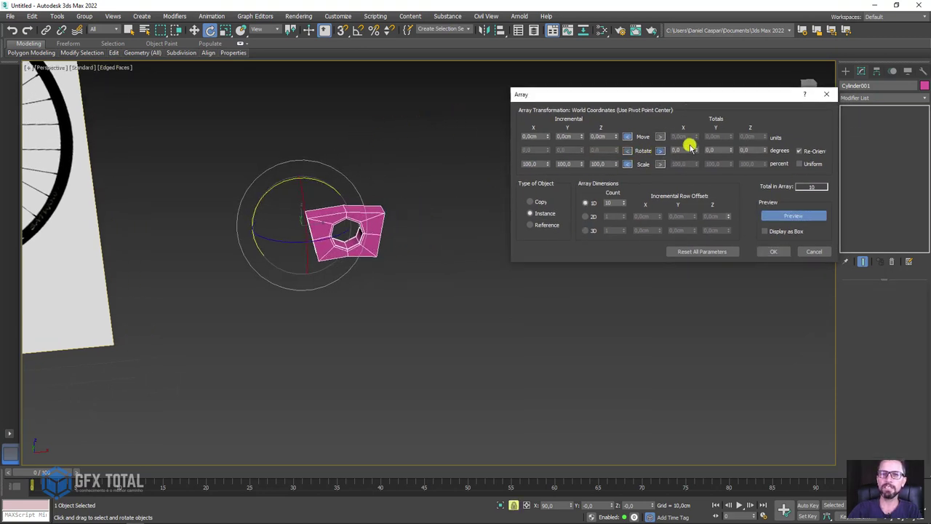
mouse_move(709, 102)
left_mouse_down()
mouse_move(625, 100)
mouse_move(664, 101)
left_mouse_up()
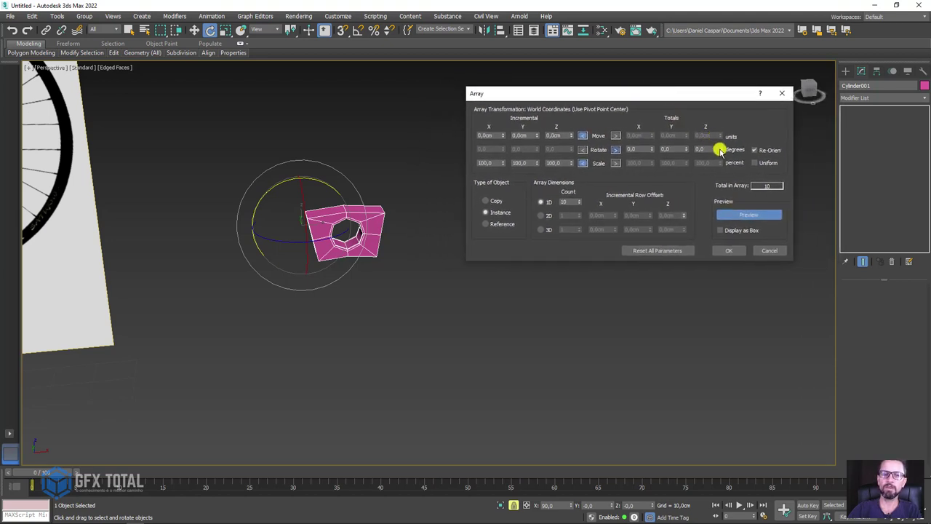
mouse_move(721, 150)
left_mouse_down()
mouse_move(690, 30)
mouse_move(446, 121)
left_mouse_up()
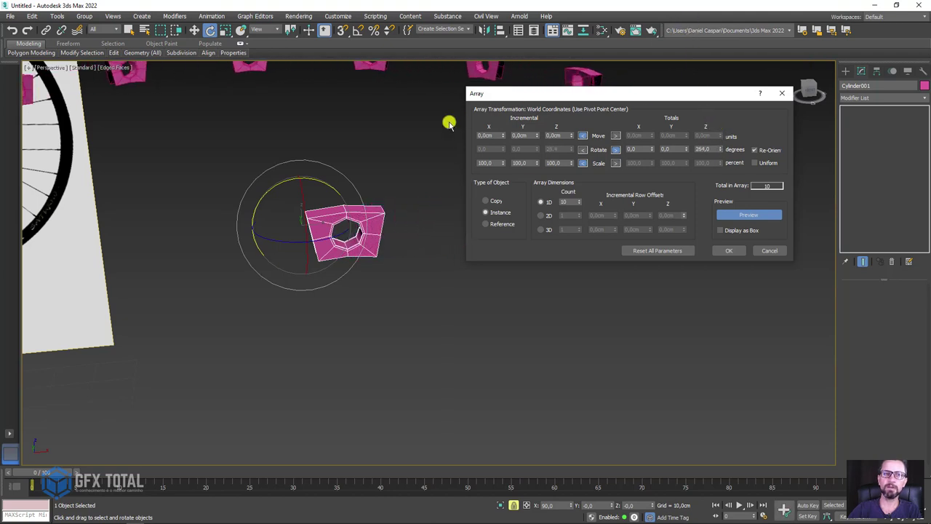
mouse_move(447, 120)
middle_mouse_down("alt")
mouse_move(385, 174)
mouse_move(388, 200)
middle_mouse_up("alt")
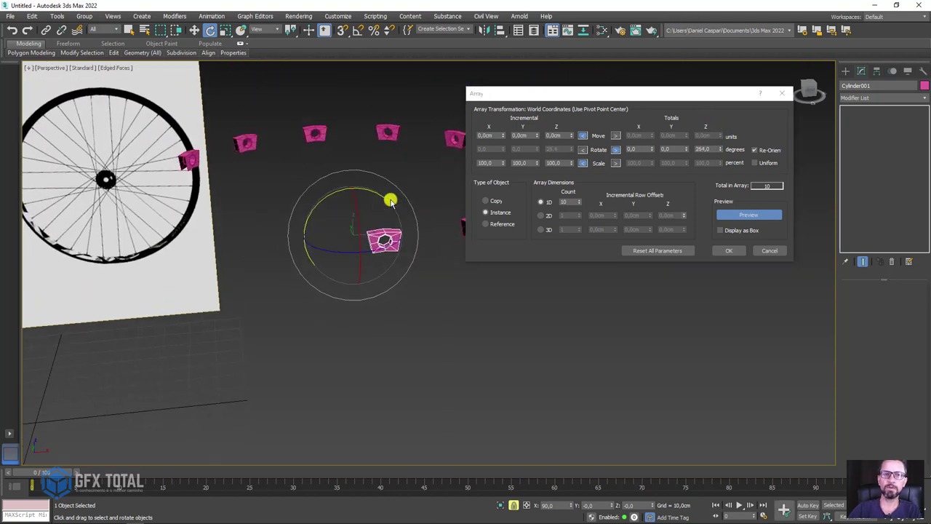
right_click(720, 149)
Array 16 copies with total Y rotation 360° and type Copy.
left_click_drag(686, 149, 677, 35)
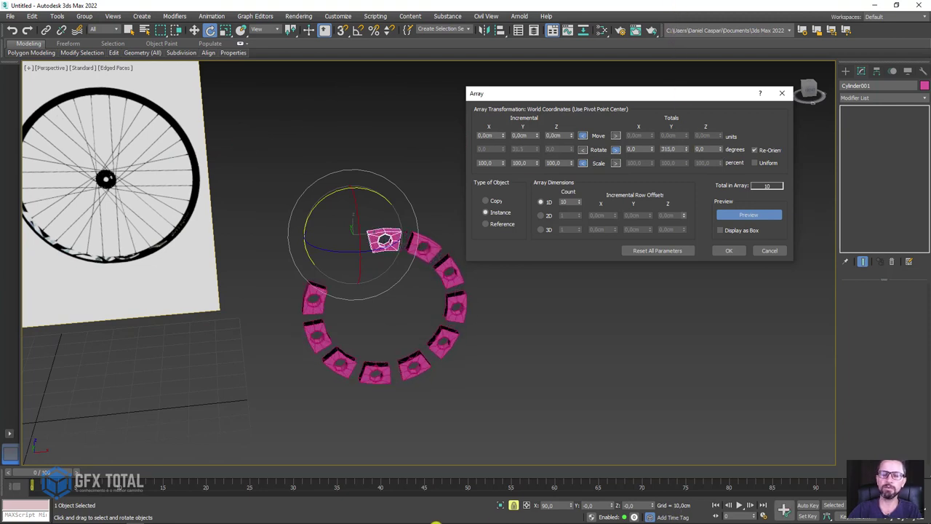
scroll(374, 188, "up", 2)
scroll(405, 221, "up", 2)
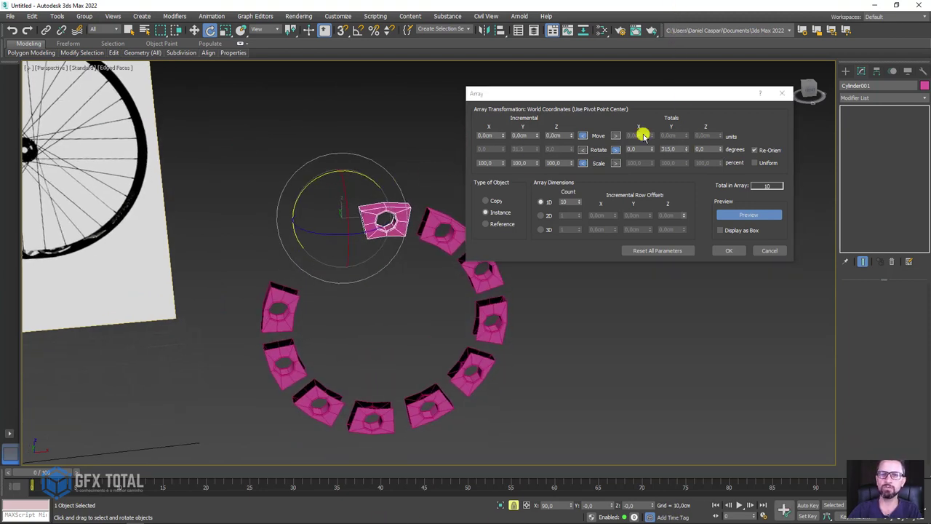
double_click(677, 149)
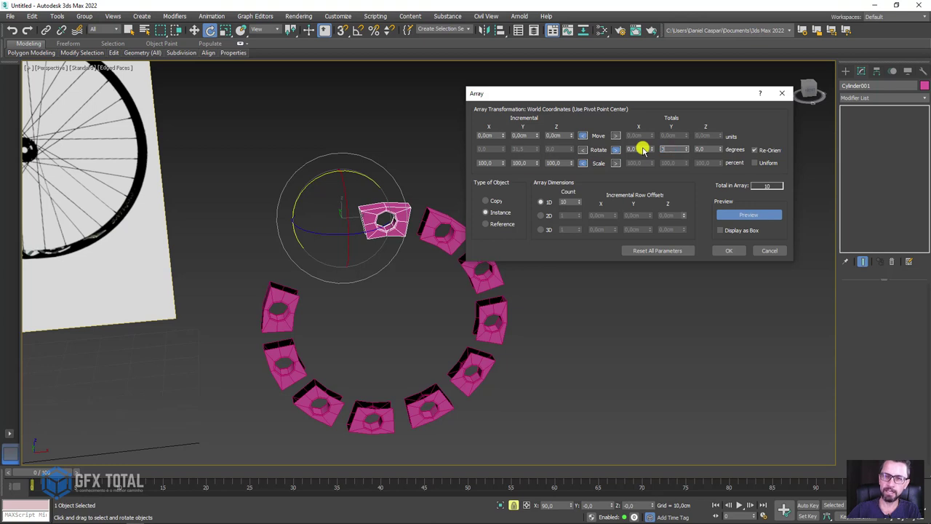
type("60")
key("Return")
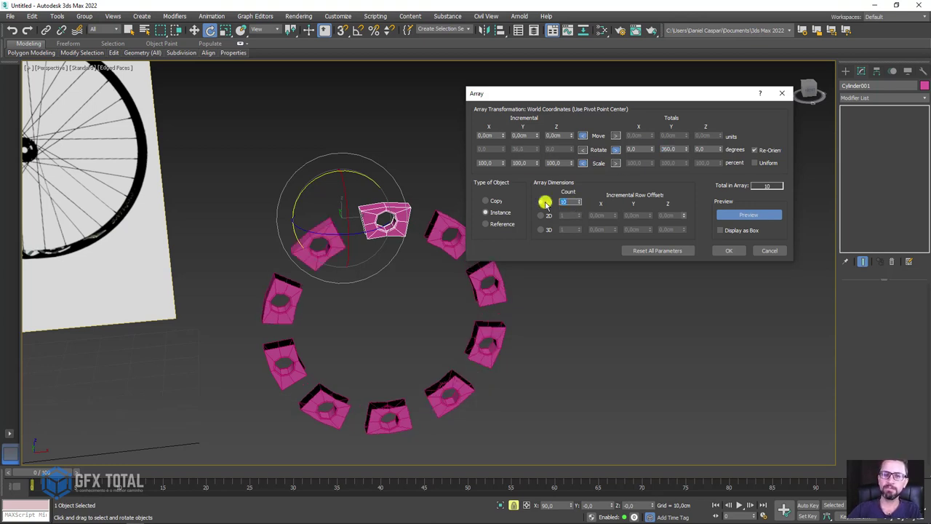
type("15")
key("Return")
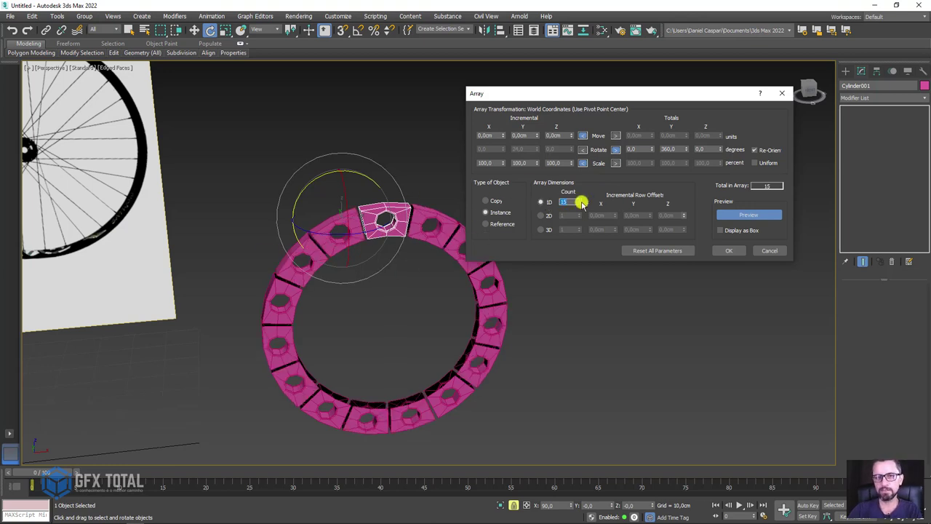
left_click(579, 200)
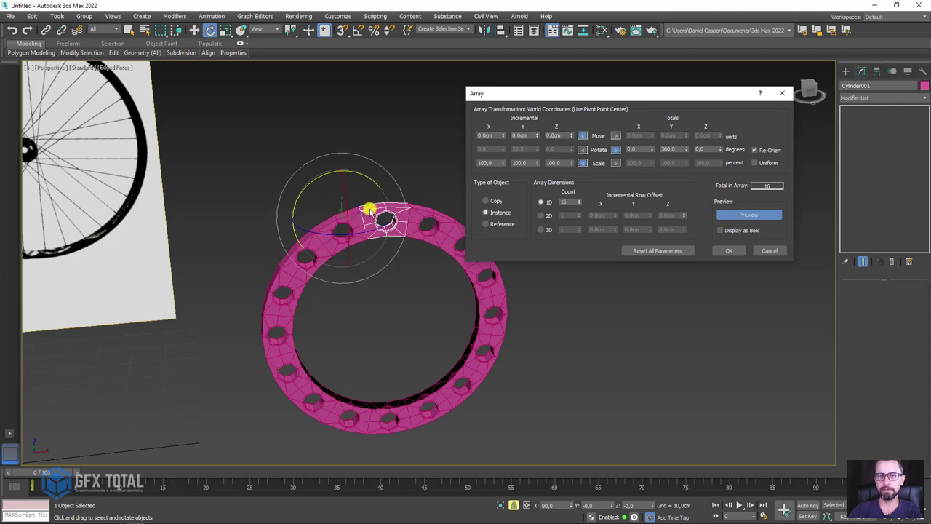
left_click(486, 201)
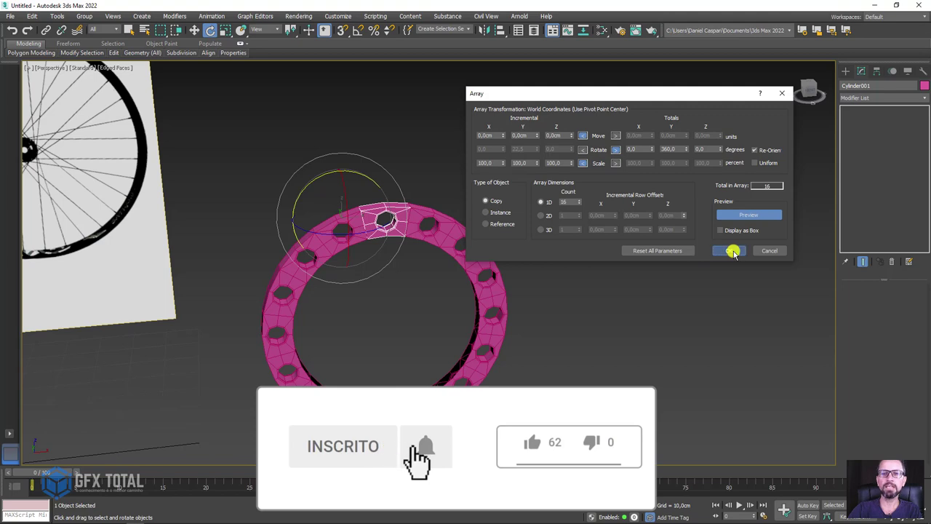
left_click(728, 250)
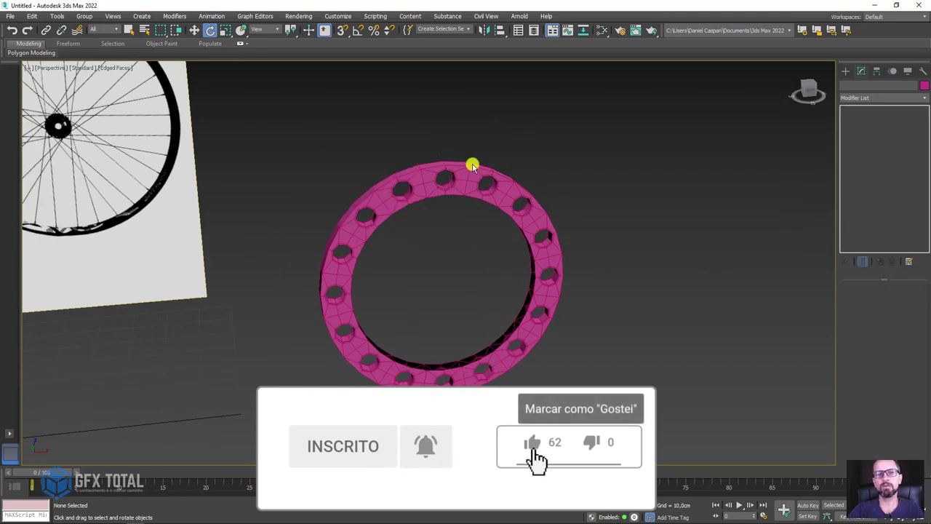
Toggle the Edit Poly modifier off and on to compare the ring.
mouse_move(568, 200)
middle_mouse_down("alt")
mouse_move(627, 179)
mouse_move(657, 247)
middle_mouse_up("alt")
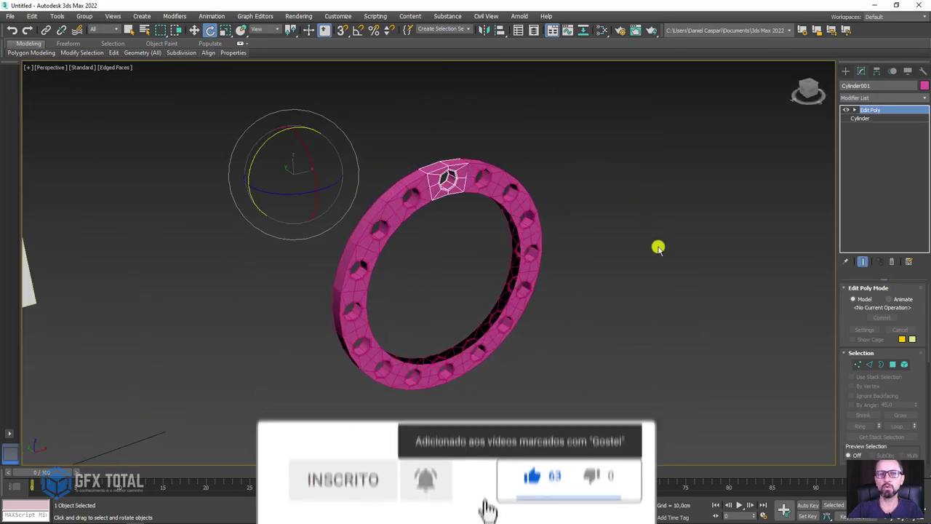
scroll(846, 322, "down", 1)
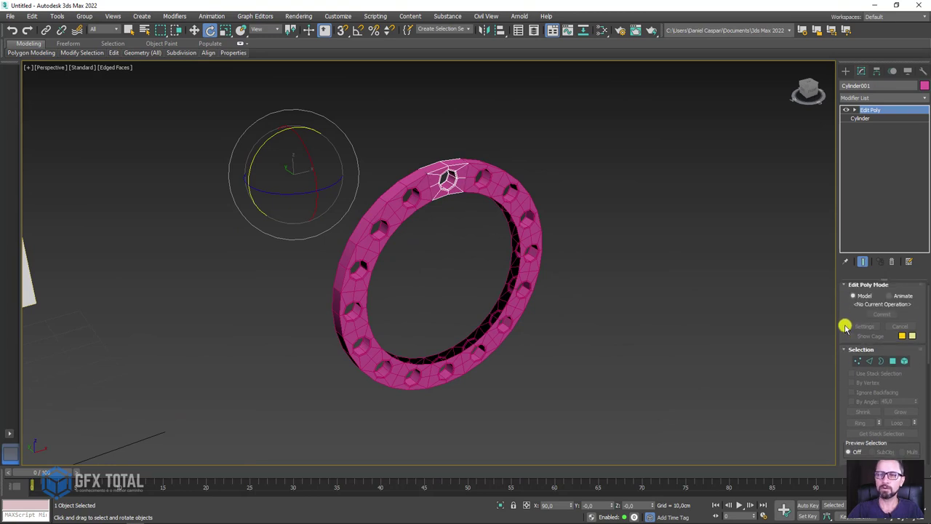
left_click(847, 110)
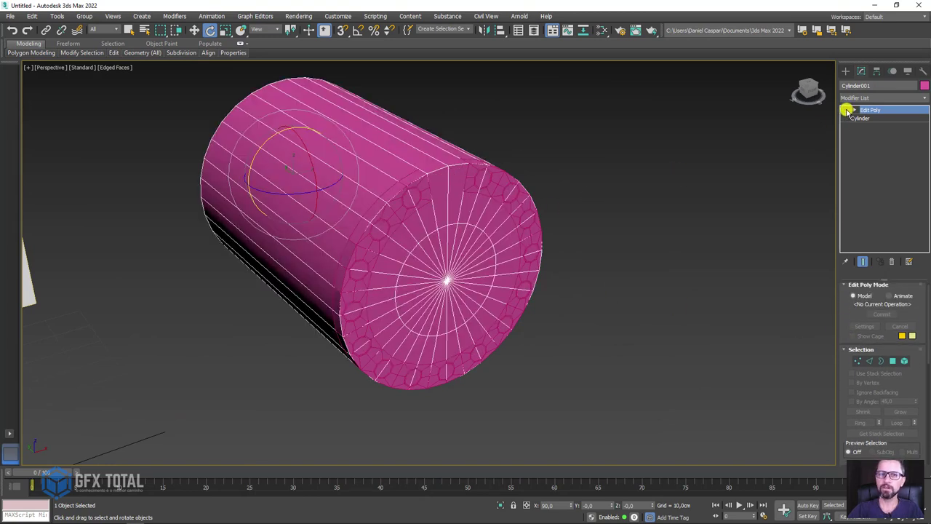
left_click(847, 110)
left_click(847, 110)
left_click(847, 110)
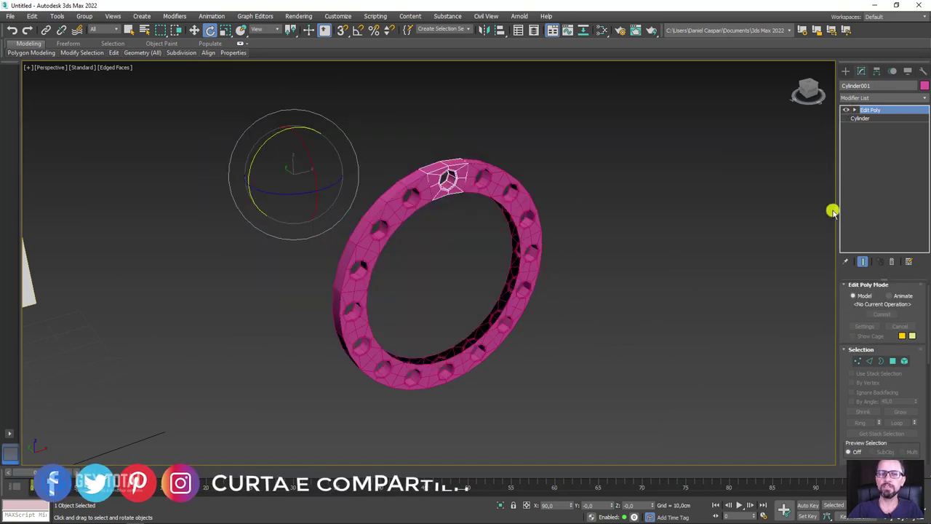
left_click_drag(844, 327, 851, 104)
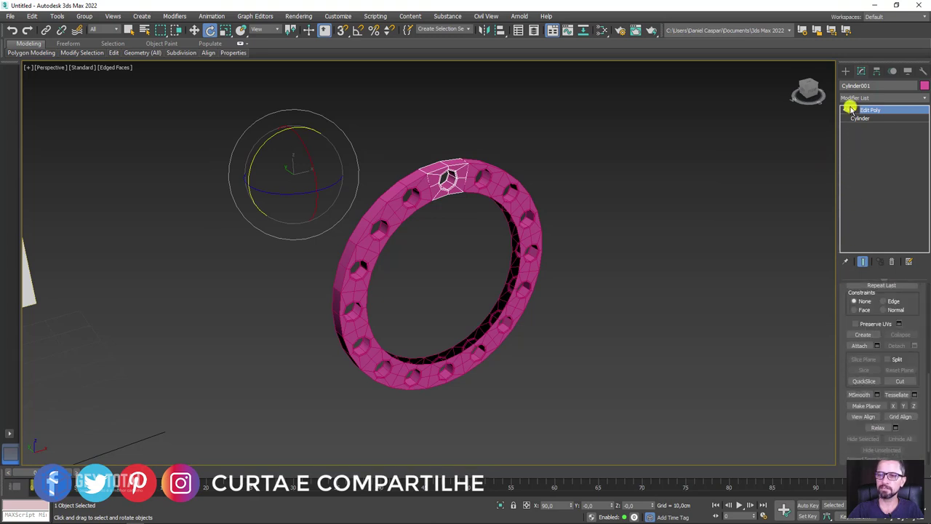
Attach all ring segments (Cylinder004–016) to Cylinder001 through the Attach List.
left_click(860, 345)
left_click(486, 183)
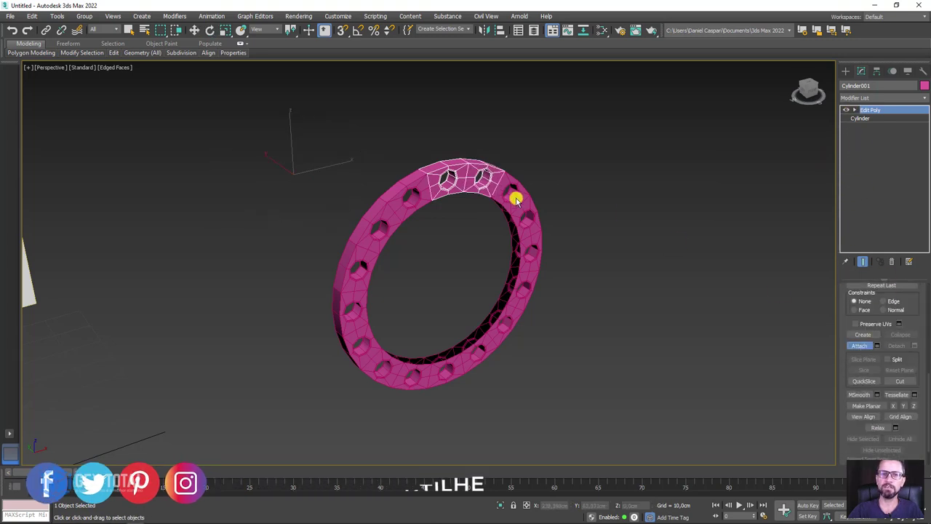
key("w")
left_click_drag(586, 150, 419, 445)
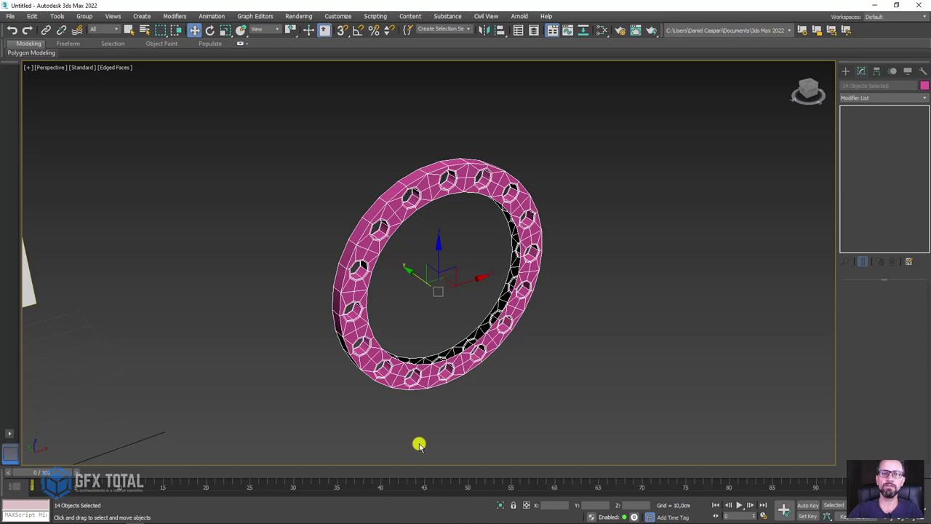
left_click(500, 506)
left_click(480, 110)
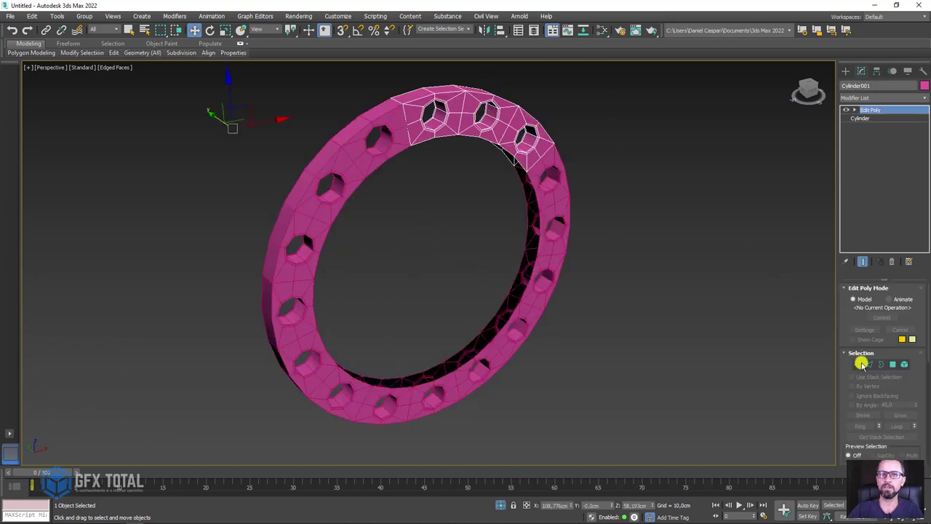
left_click_drag(848, 430, 842, 295)
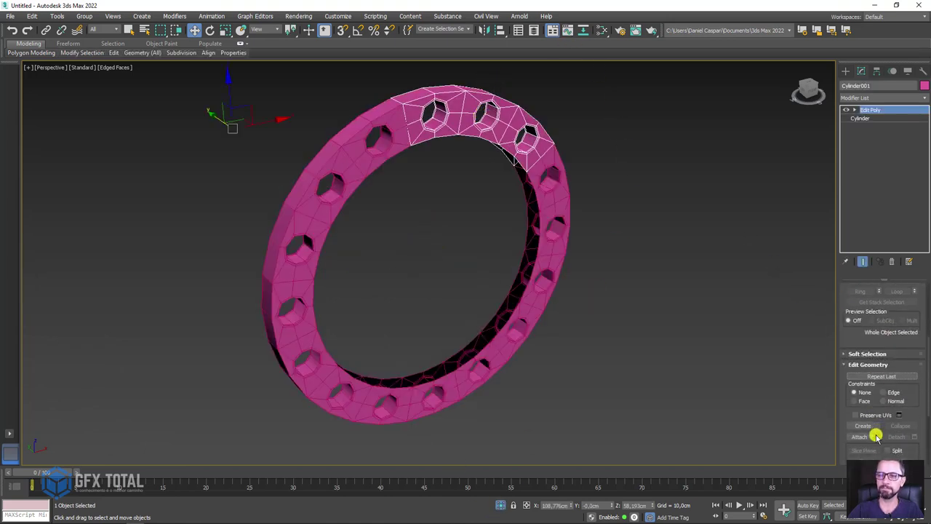
key("h")
key("ctrl+a")
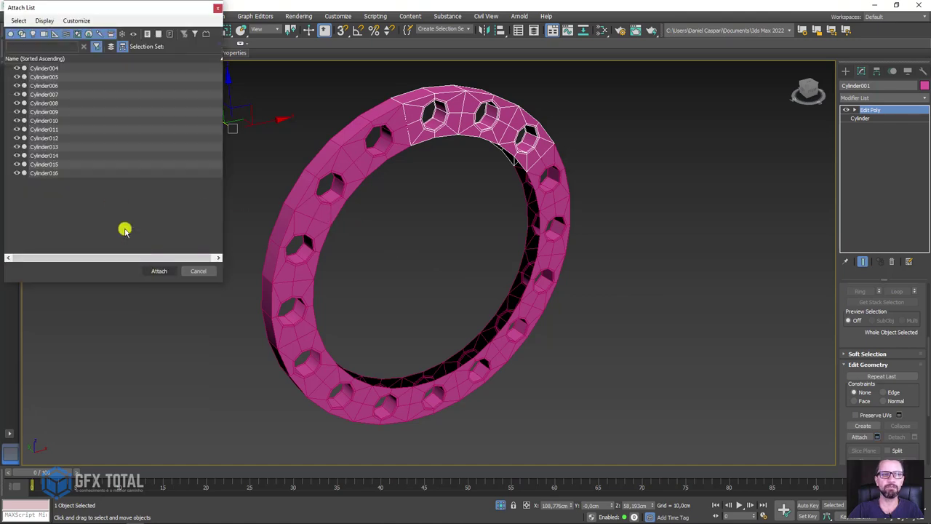
left_click(160, 270)
scroll(560, 264, "down", 5)
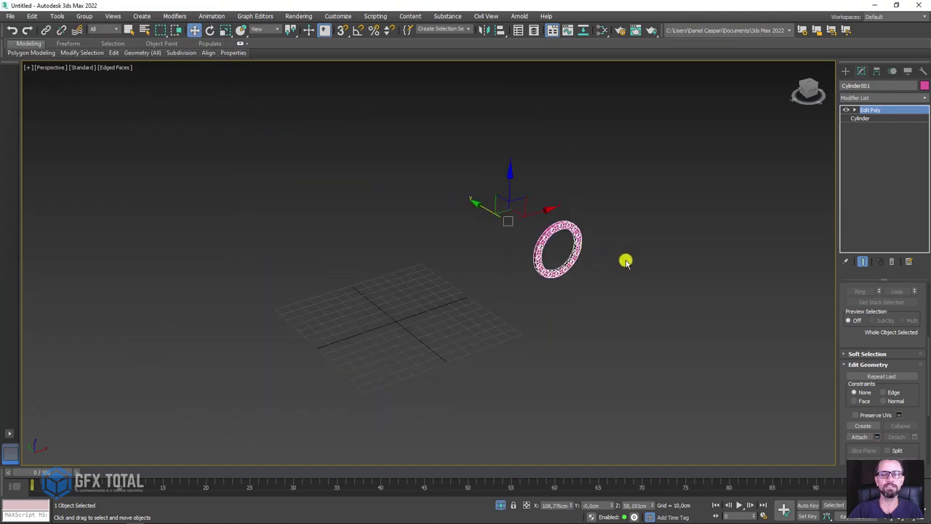
scroll(554, 244, "up", 5)
Frame the ring in Vertex mode and drag a top-edge vertex aside to expose tearing gaps.
key("z")
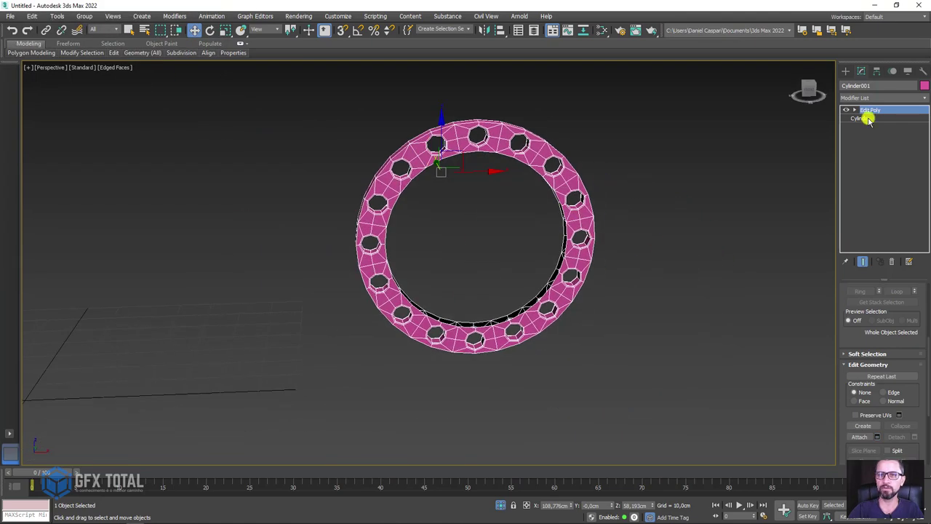
left_click(847, 109)
left_click(873, 118)
scroll(468, 131, "up", 3)
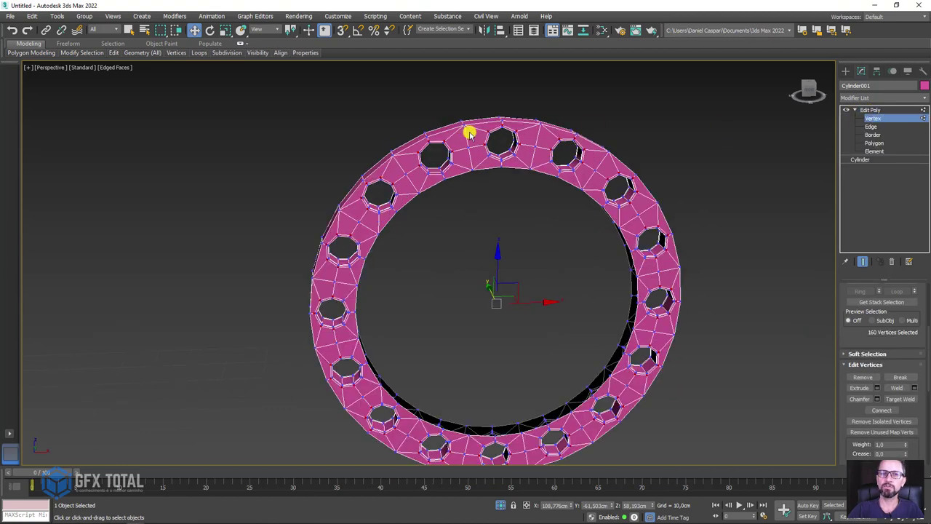
scroll(464, 120, "up", 4)
left_click(445, 95)
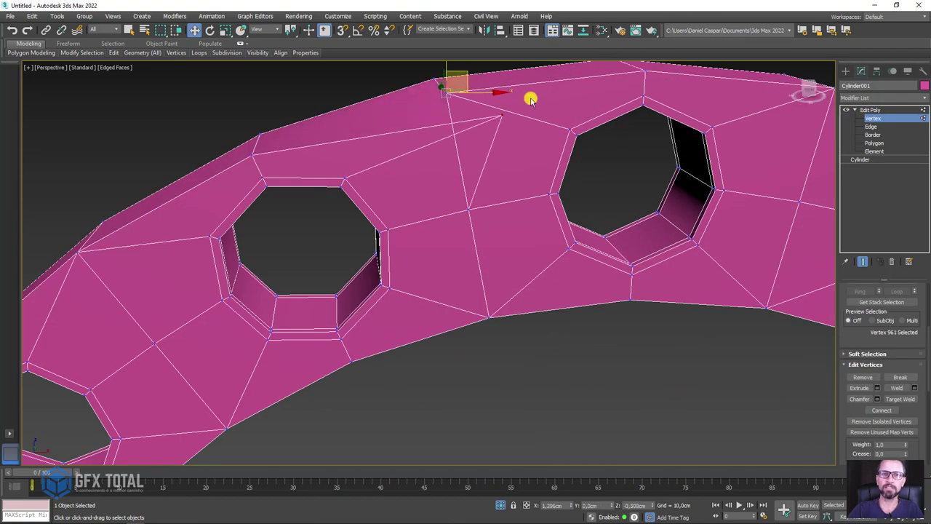
left_click_drag(453, 85, 379, 116)
scroll(493, 118, "down", 6)
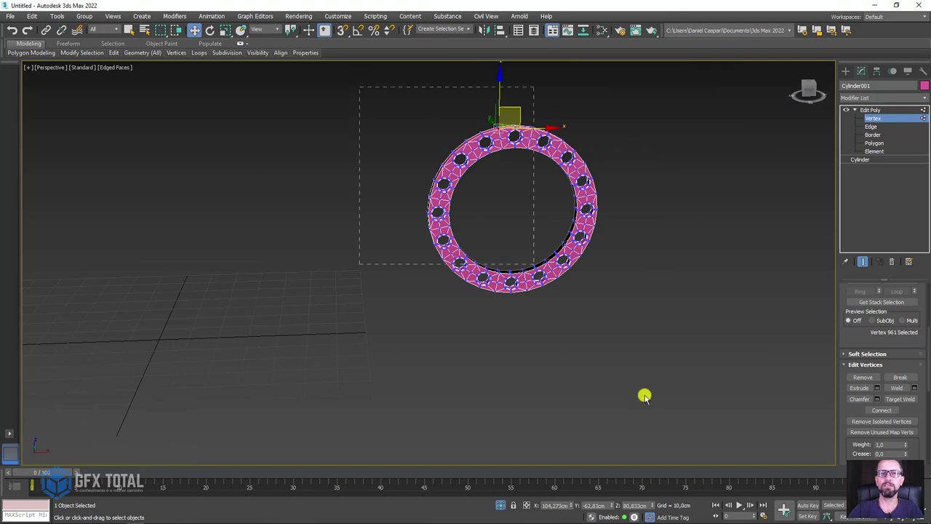
Weld all ring vertices (1024 down to 928), then test-move a vertex and undo.
key("ctrl+a")
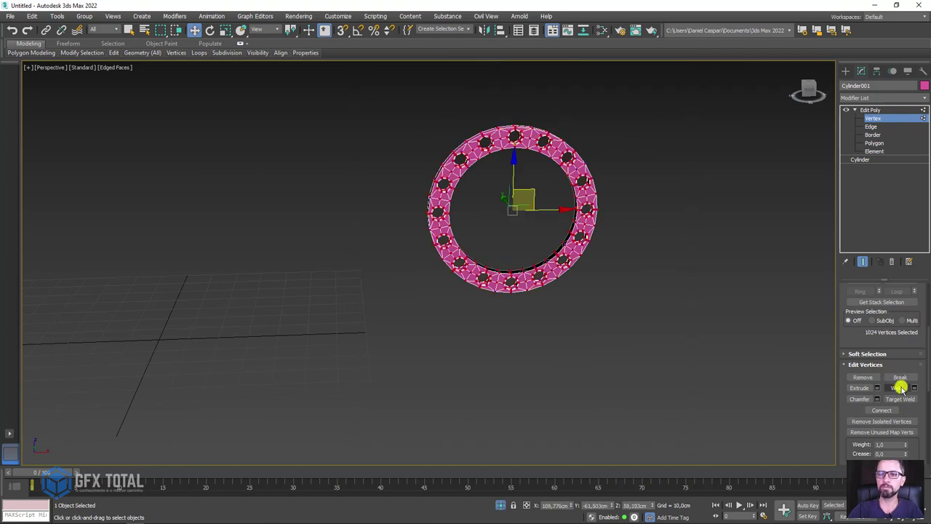
scroll(480, 139, "up", 5)
scroll(472, 137, "up", 2)
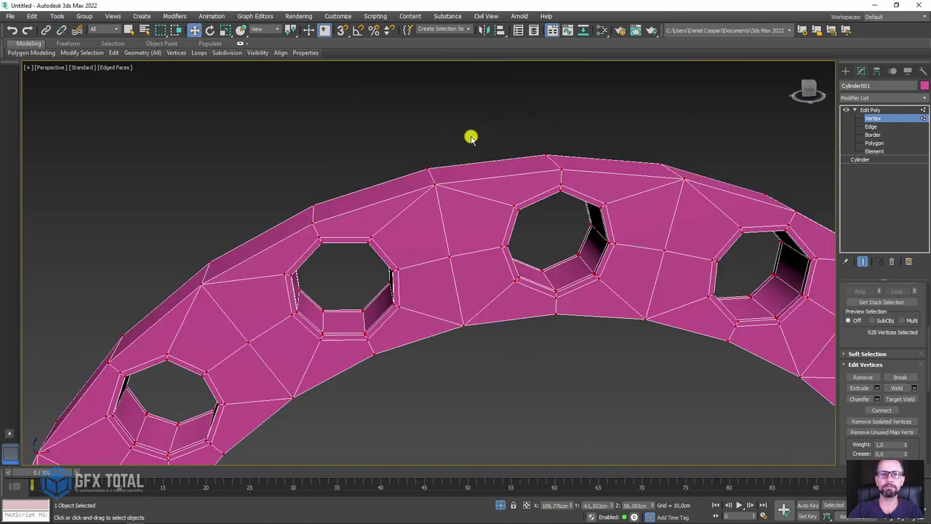
left_click(441, 175)
left_click_drag(437, 152, 370, 120)
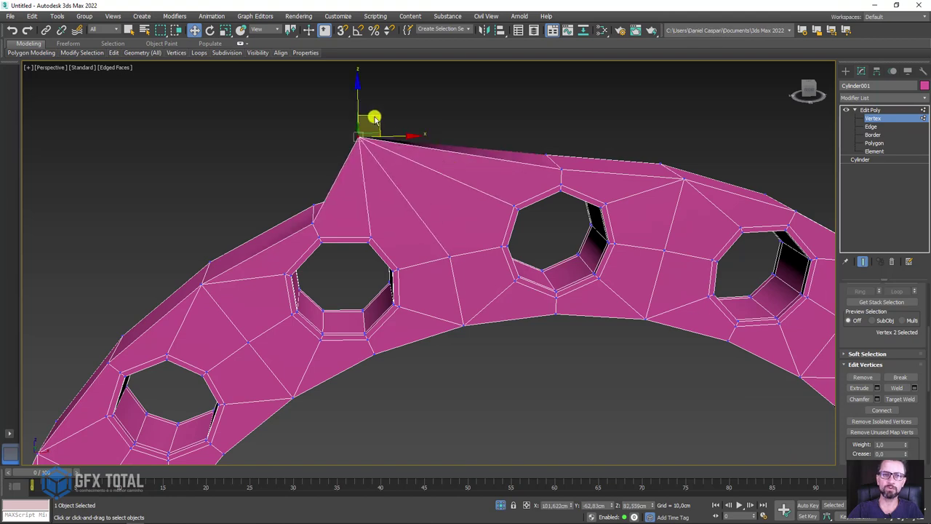
key("ctrl+z")
Switch to Border level and select the ring's inner border loops.
scroll(534, 146, "down", 4)
scroll(597, 192, "down", 3)
middle_click_drag(596, 193, 852, 127, "alt")
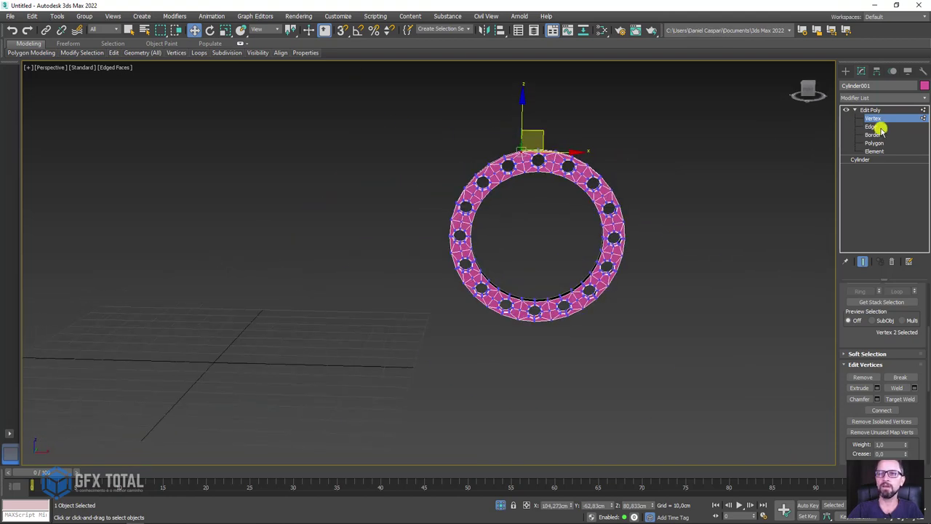
left_click(871, 127)
left_click(872, 134)
scroll(573, 187, "up", 3)
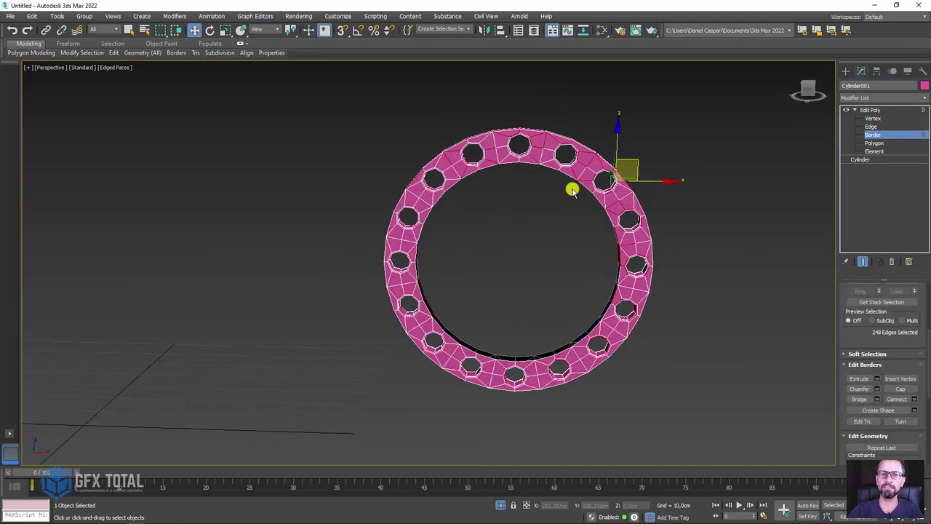
left_click(524, 160)
Scale the inner border loops up to 115%, checking the hub reference photos.
mouse_move(549, 199)
middle_mouse_down("alt")
mouse_move(601, 179)
mouse_move(538, 206)
mouse_move(686, 218)
mouse_move(545, 210)
middle_mouse_up("alt")
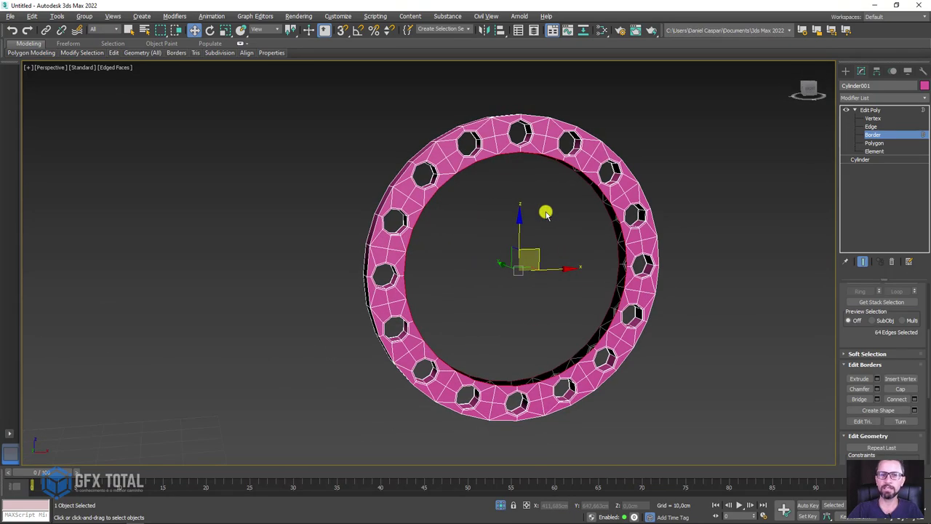
key("e")
key("r")
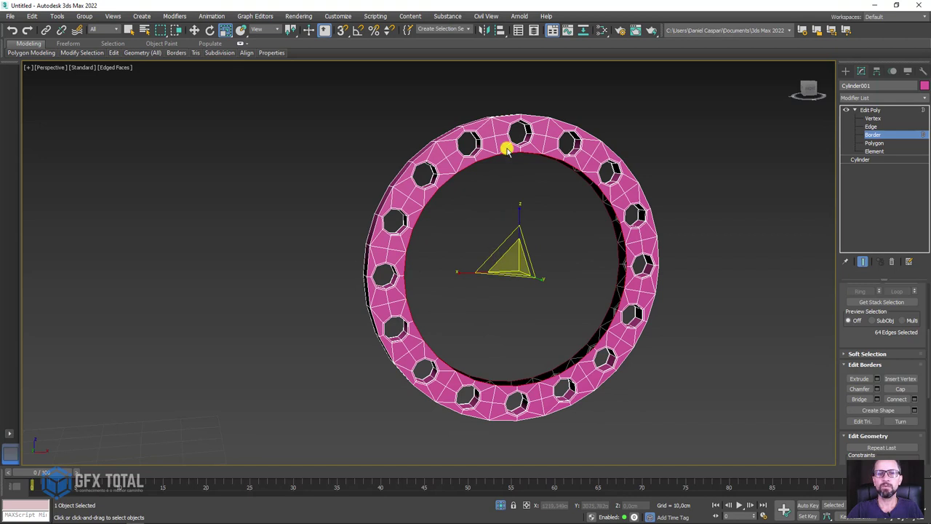
left_click_drag(491, 244, 502, 256)
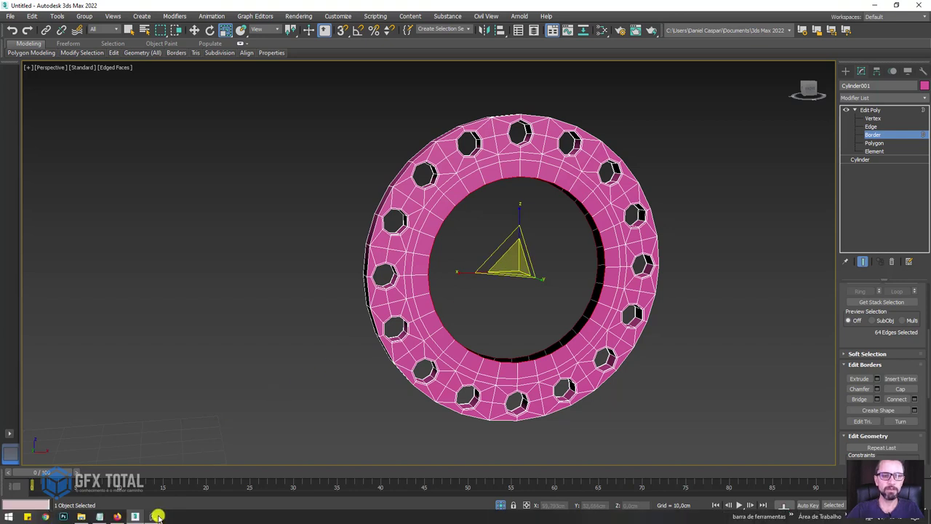
left_click(158, 516)
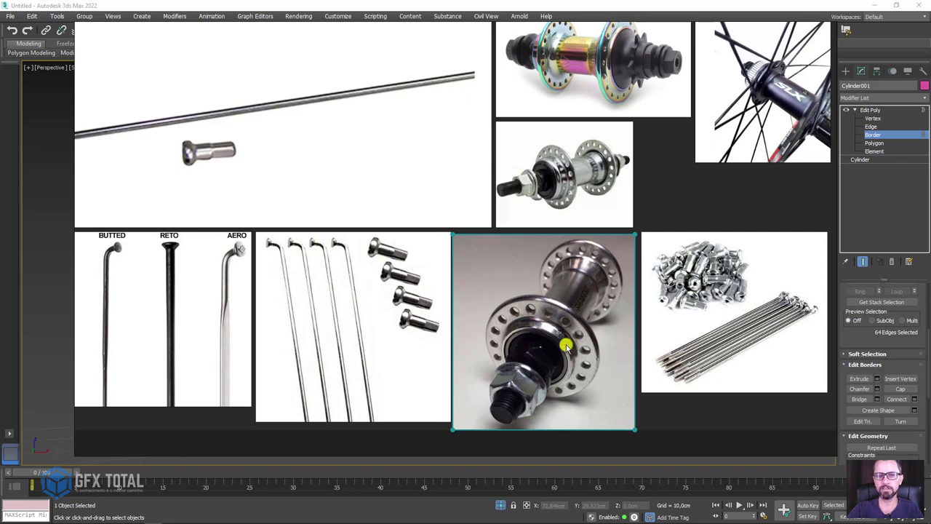
key("alt+Tab")
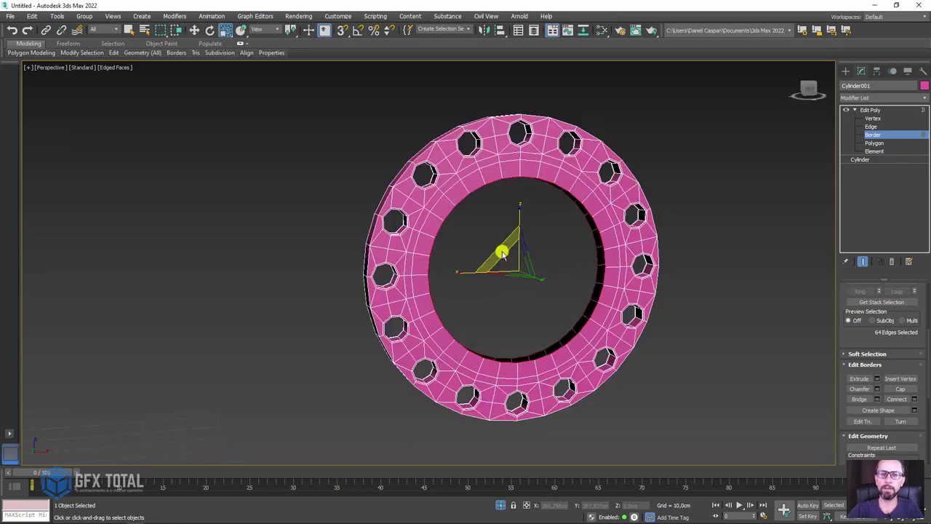
left_click_drag(496, 250, 493, 245)
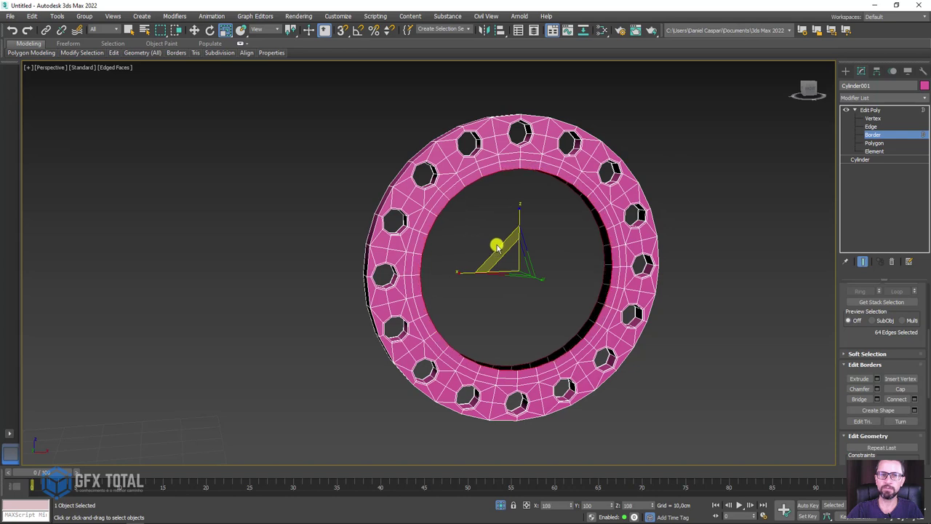
Shift-move one inner border loop outward into a band, then Shift-scale it inward into a lip.
left_click(502, 170)
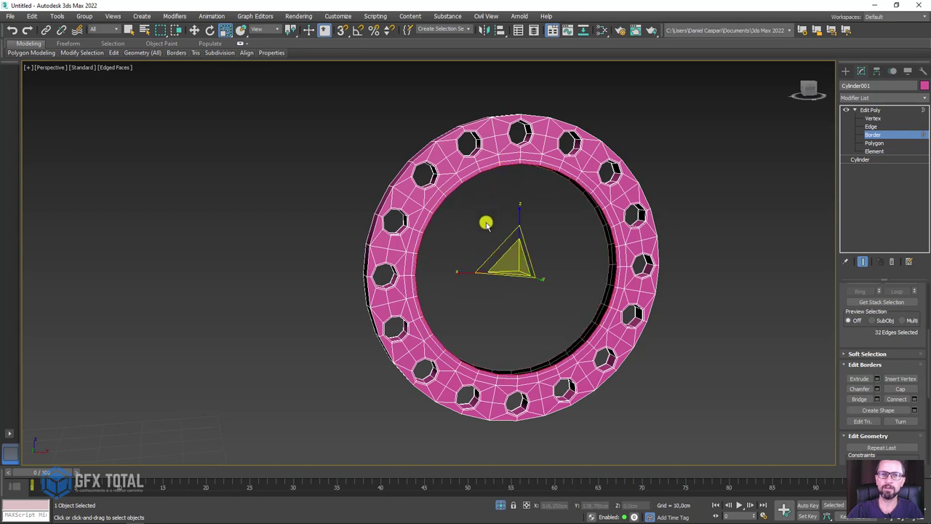
middle_click_drag(484, 220, 577, 284, "alt")
key("w")
mouse_move(485, 266)
left_mouse_down("shift")
mouse_move(528, 270)
mouse_move(567, 293)
left_mouse_up("shift")
key("e")
key("r")
key("w")
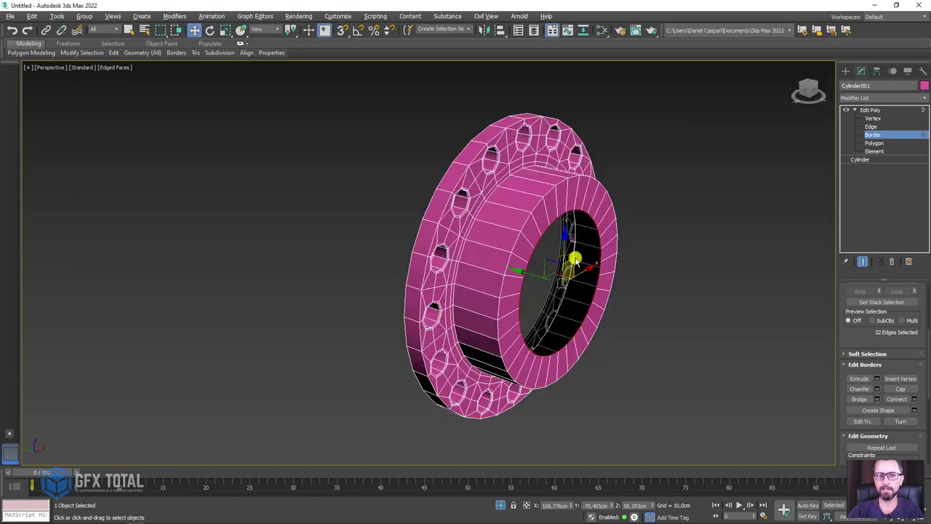
Scale the selected inner border down to 50%.
key("e")
key("r")
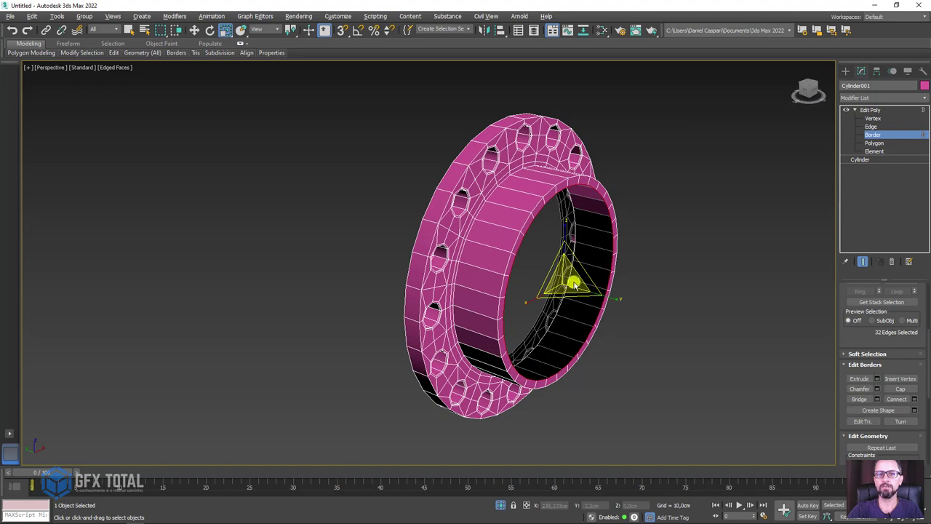
left_click_drag(574, 284, 565, 333)
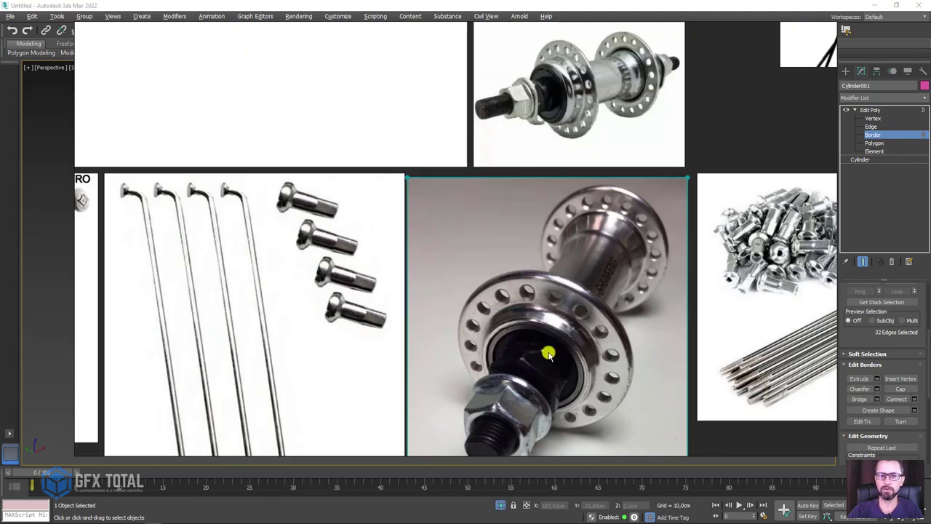
key("w")
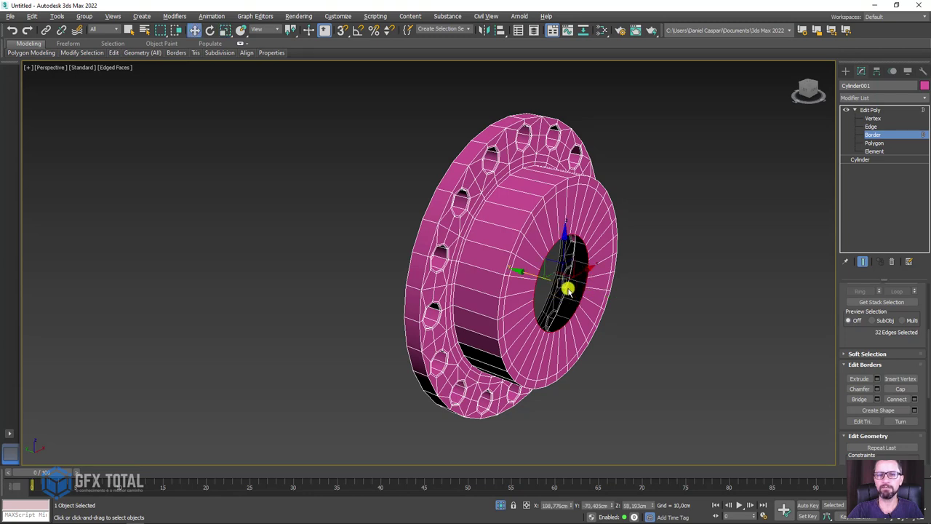
Shift-drag the border outward into a narrower tube and drag again to lengthen it.
key("r")
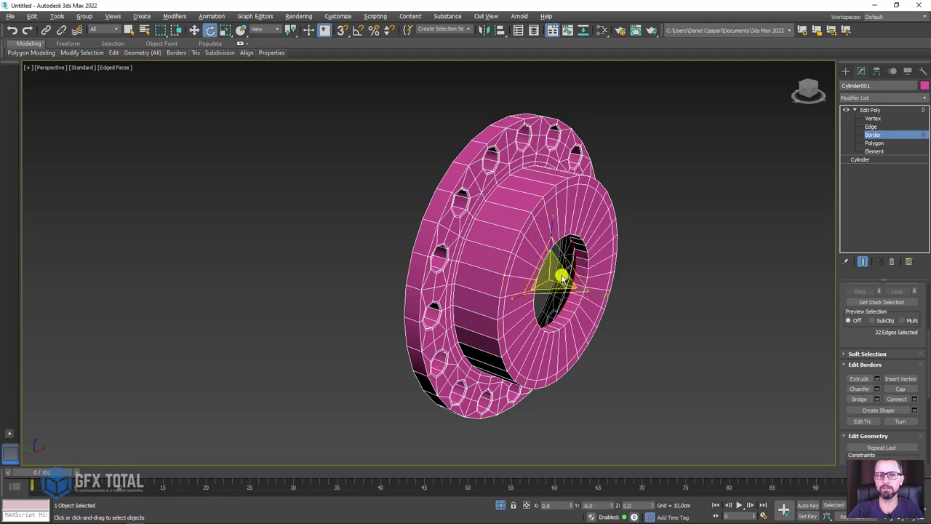
key("w")
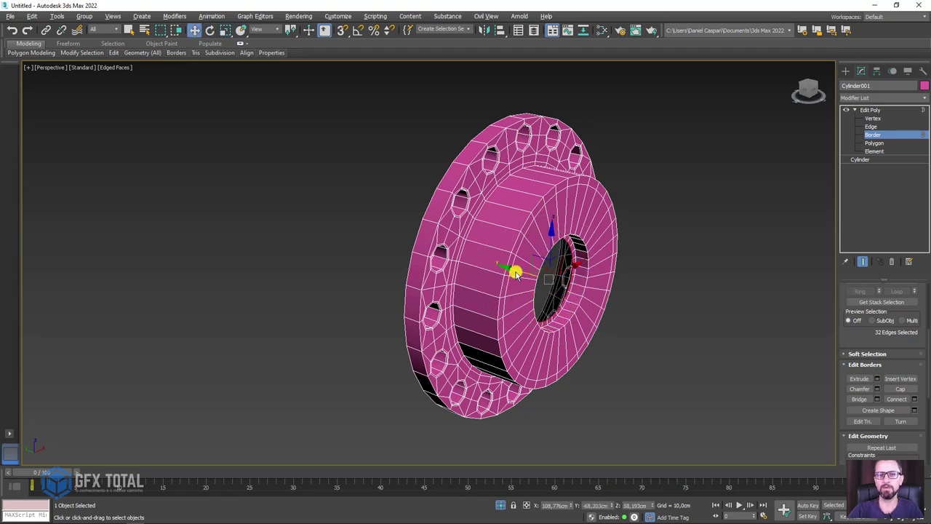
left_click_drag(514, 272, 585, 294, "shift")
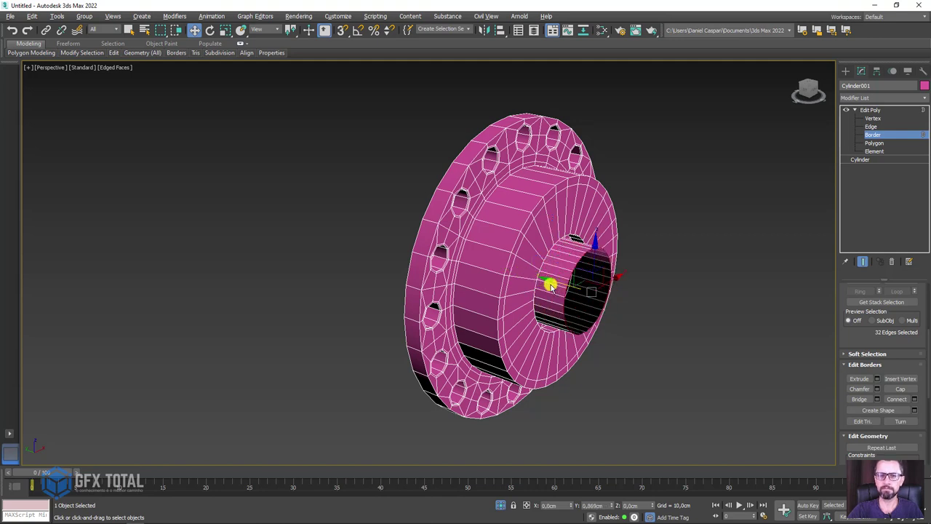
key("e")
key("r")
key("w")
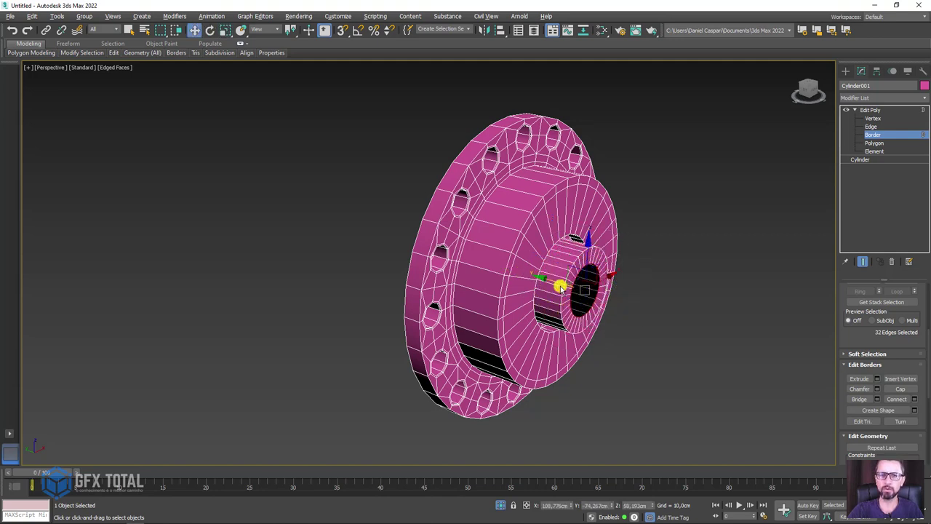
left_click_drag(561, 280, 593, 271, "shift")
mouse_move(675, 328)
middle_mouse_down("alt")
mouse_move(599, 298)
mouse_move(647, 324)
mouse_move(597, 235)
middle_mouse_up("alt")
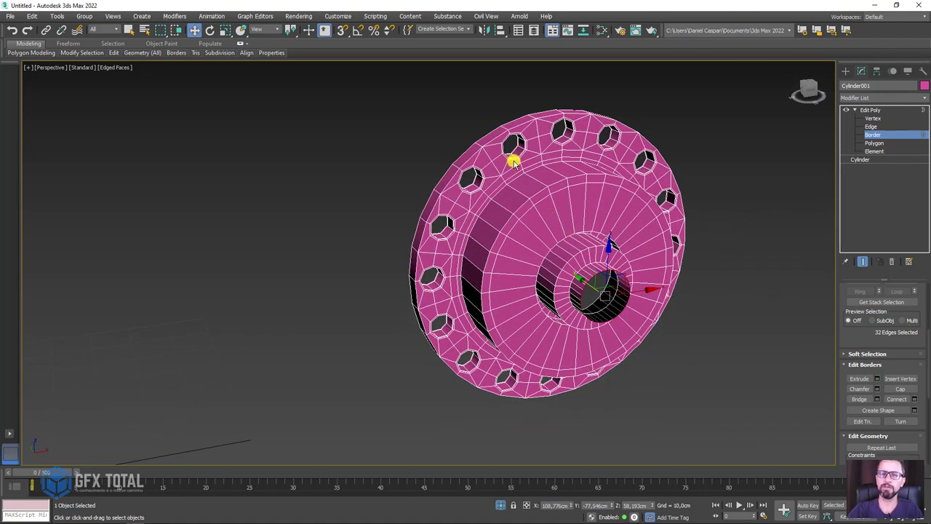
Switch to Edge level and compare the hub against the reference photos from a new angle.
scroll(586, 258, "up", 5)
scroll(427, 248, "down", 3)
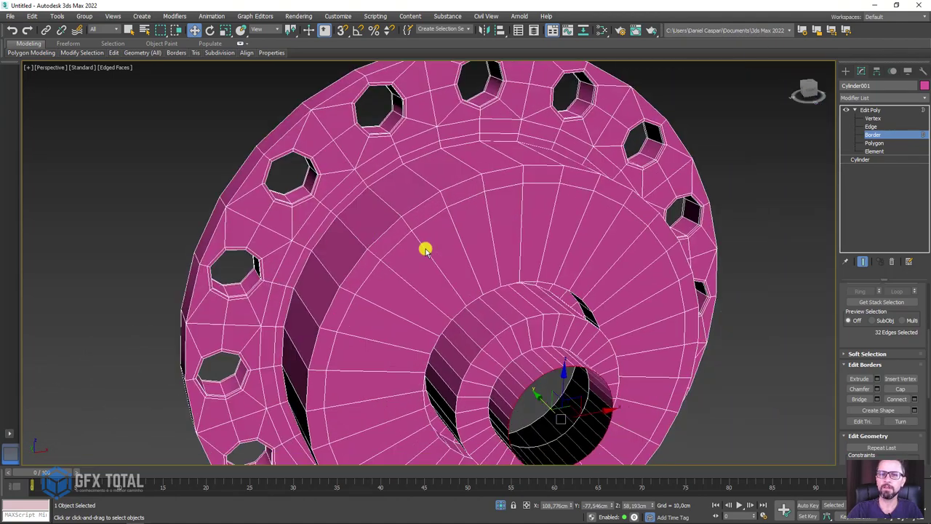
middle_click_drag(426, 248, 443, 225, "alt")
scroll(443, 225, "up", 2)
left_click(872, 126)
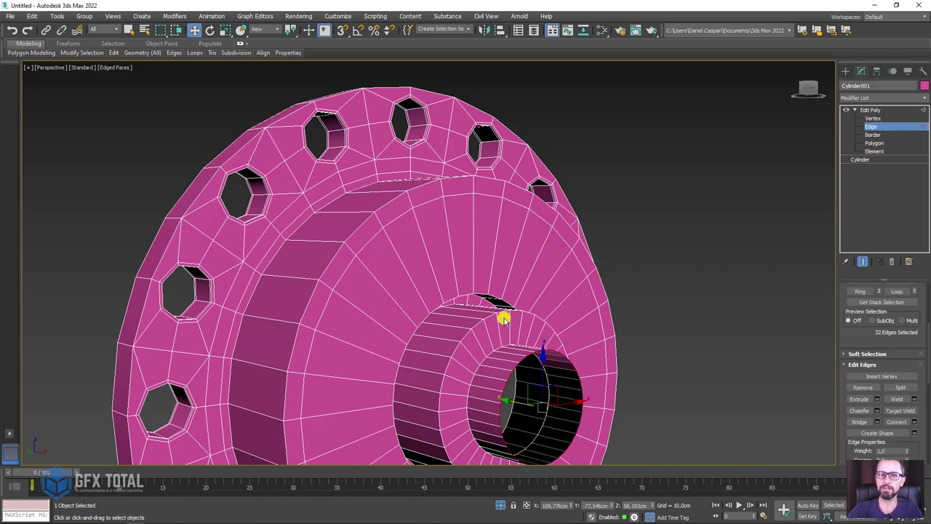
left_click(153, 517)
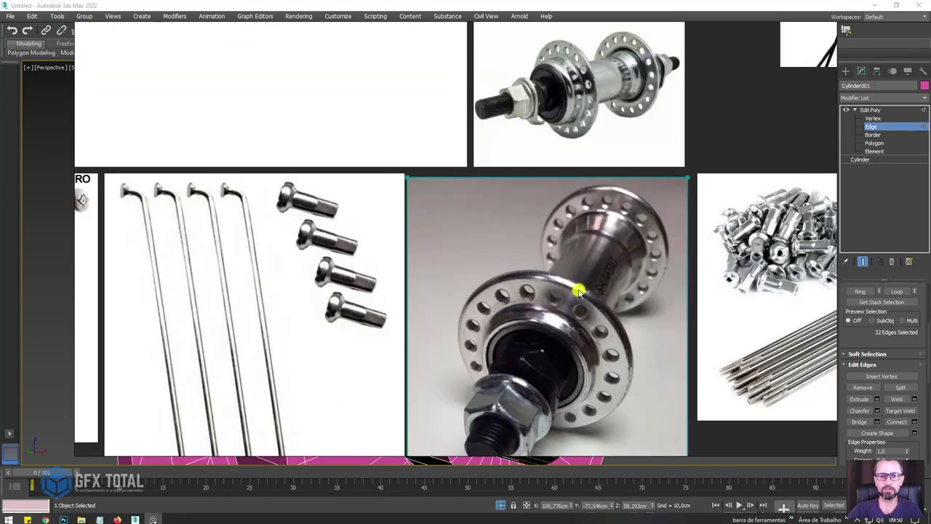
left_click(848, 78)
mouse_move(474, 345)
middle_mouse_down("alt")
mouse_move(477, 274)
mouse_move(507, 238)
mouse_move(493, 232)
middle_mouse_up("alt")
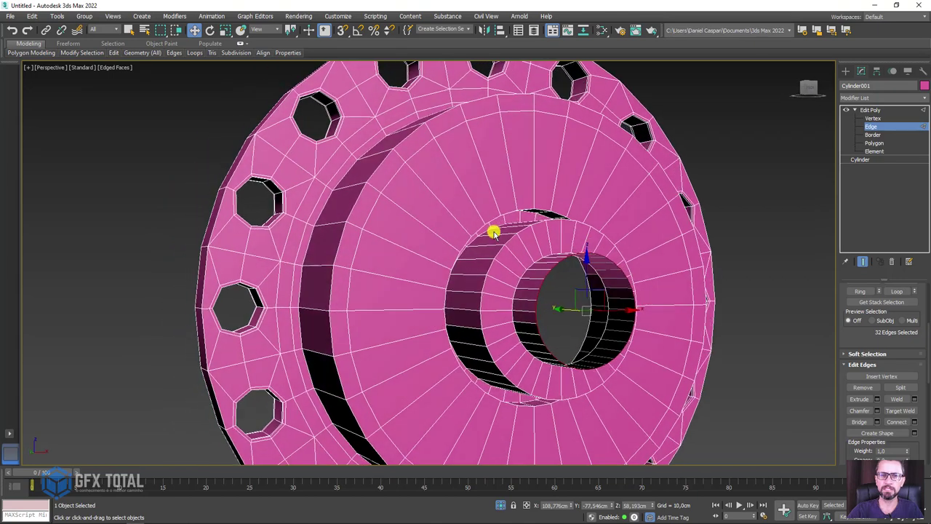
scroll(502, 225, "up", 5)
scroll(534, 212, "up", 2)
scroll(536, 223, "up", 2)
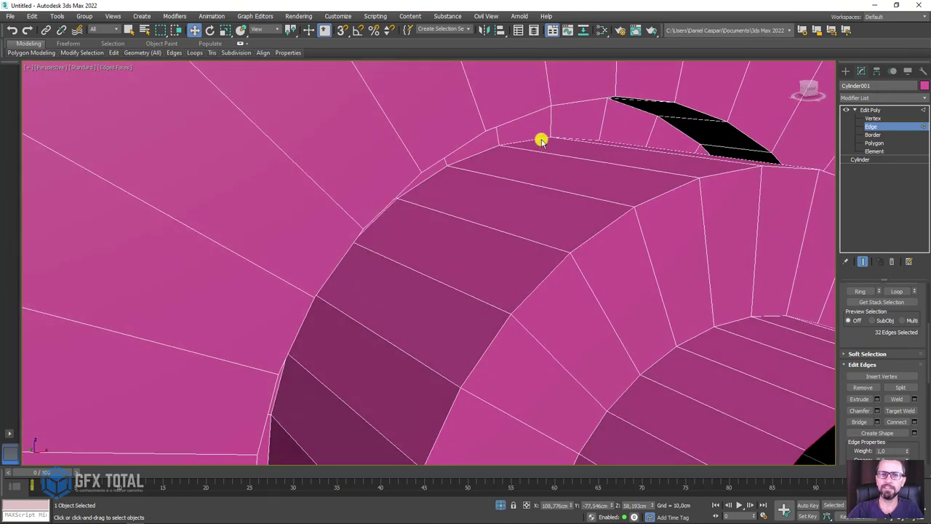
Delete the hub's protruding geometry and the old central hole rim.
left_click(533, 139)
mouse_move(533, 140)
middle_mouse_down("alt")
mouse_move(540, 145)
mouse_move(545, 129)
mouse_move(568, 124)
mouse_move(675, 178)
middle_mouse_up("alt")
scroll(675, 178, "down", 4)
middle_click_drag(703, 212, 727, 204, "alt")
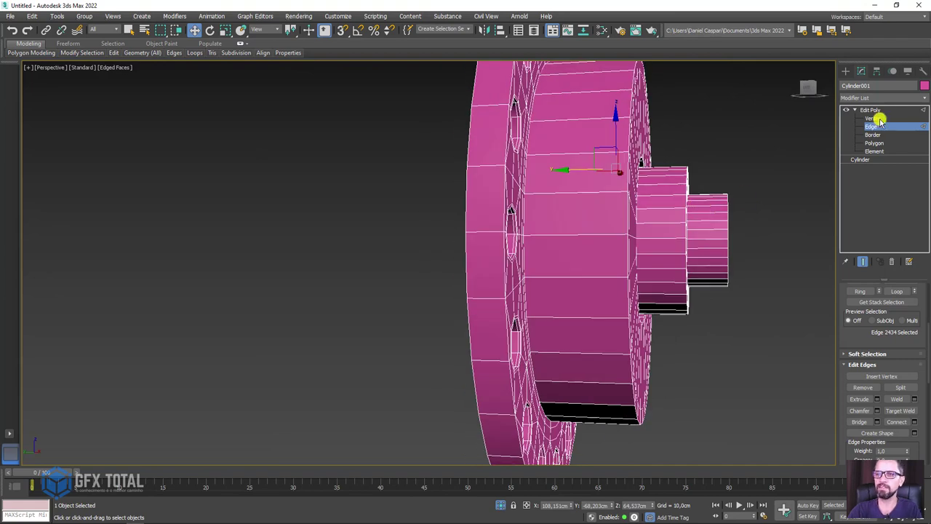
left_click(876, 118)
key("Delete")
mouse_move(732, 298)
middle_mouse_down("alt")
mouse_move(719, 291)
mouse_move(770, 210)
middle_mouse_up("alt")
left_click(873, 134)
left_click(661, 211)
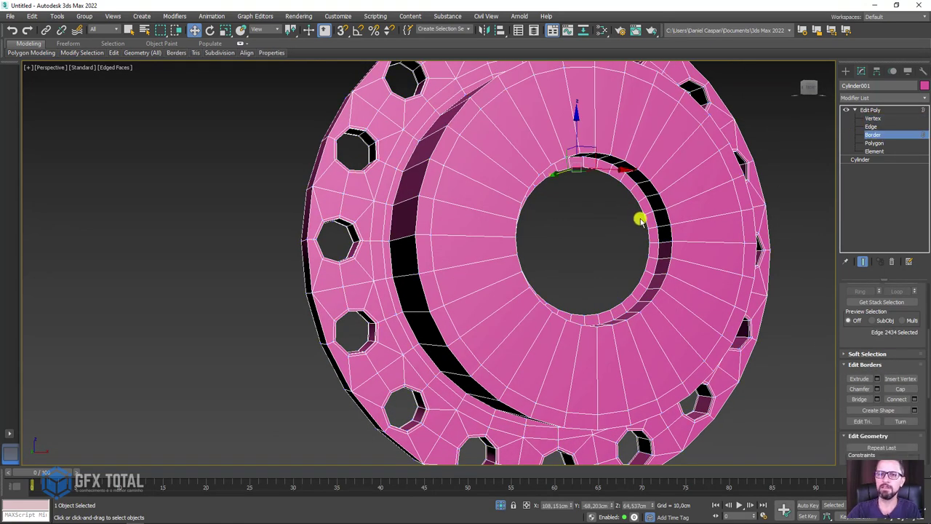
key("Delete")
Scale the central hole's front rim down and Shift-drag it outward into a short tube.
left_click(668, 210)
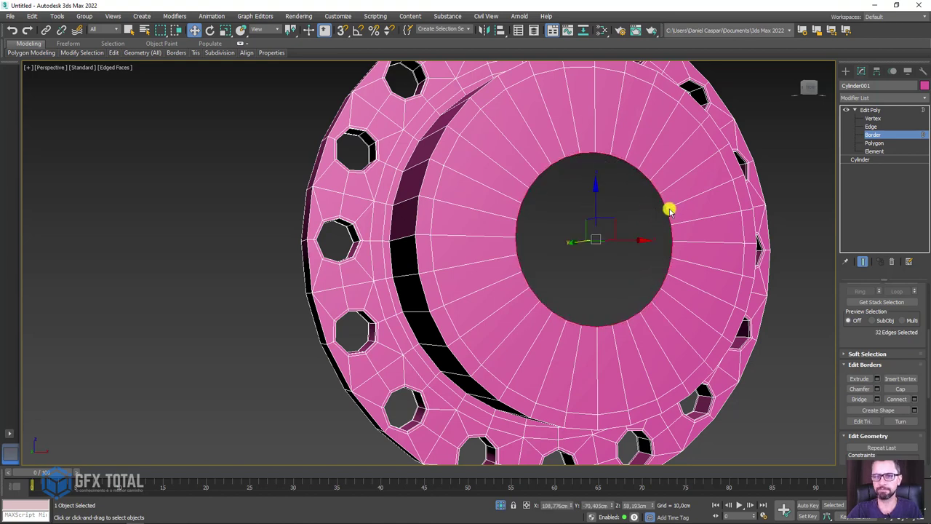
key("r")
left_click_drag(593, 248, 589, 250)
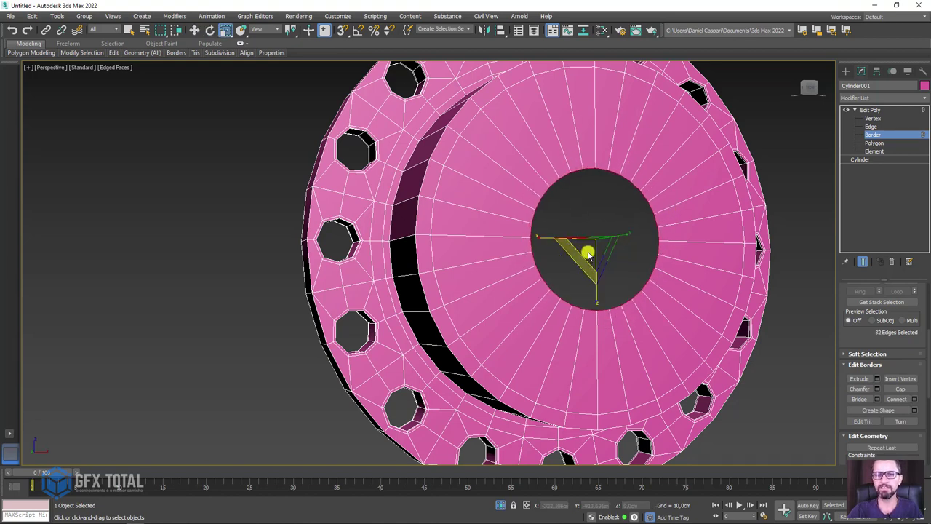
mouse_move(589, 249)
middle_mouse_down("alt")
mouse_move(611, 258)
mouse_move(557, 237)
middle_mouse_up("alt")
key("w")
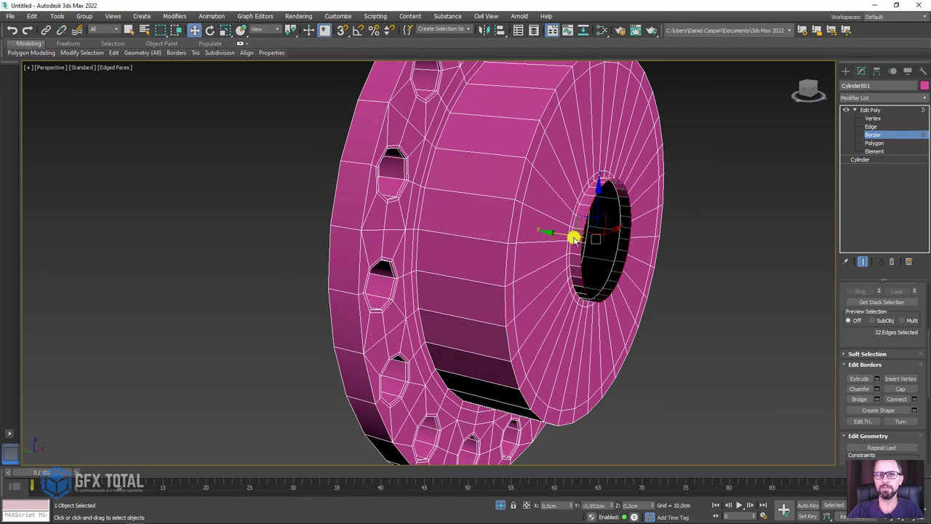
left_click_drag(574, 238, 655, 235, "shift")
middle_click_drag(654, 234, 604, 229, "alt")
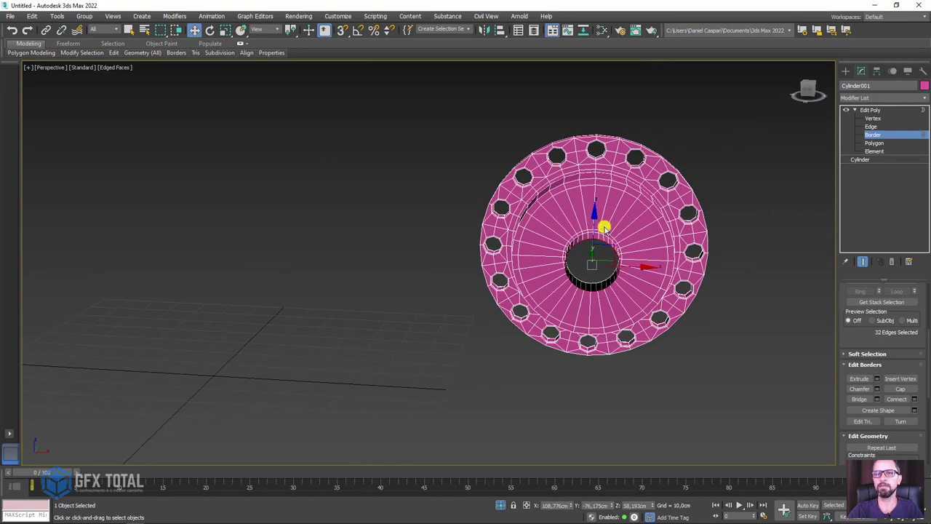
scroll(604, 228, "up", 3)
left_click(875, 128)
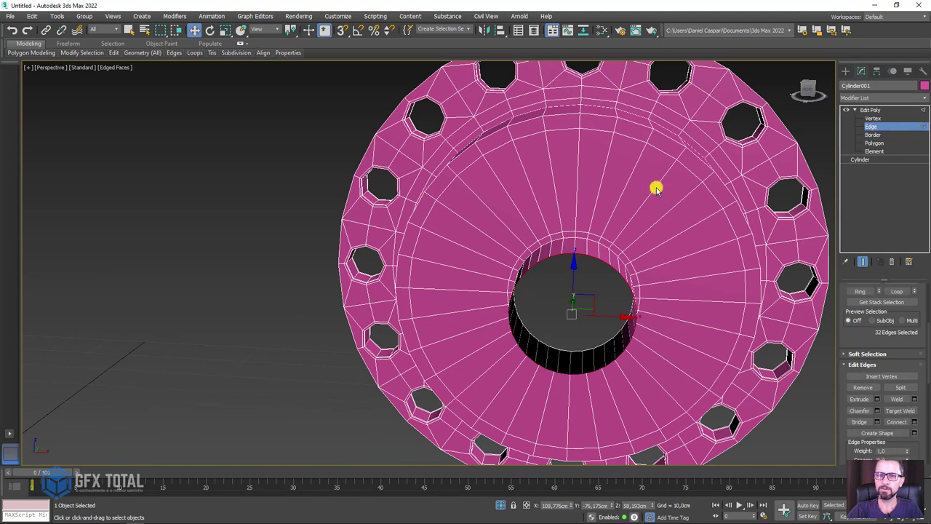
Ring-select the 32 radial edges on the flange face and Connect them with one circular loop.
left_click(654, 190)
scroll(861, 392, "up", 4)
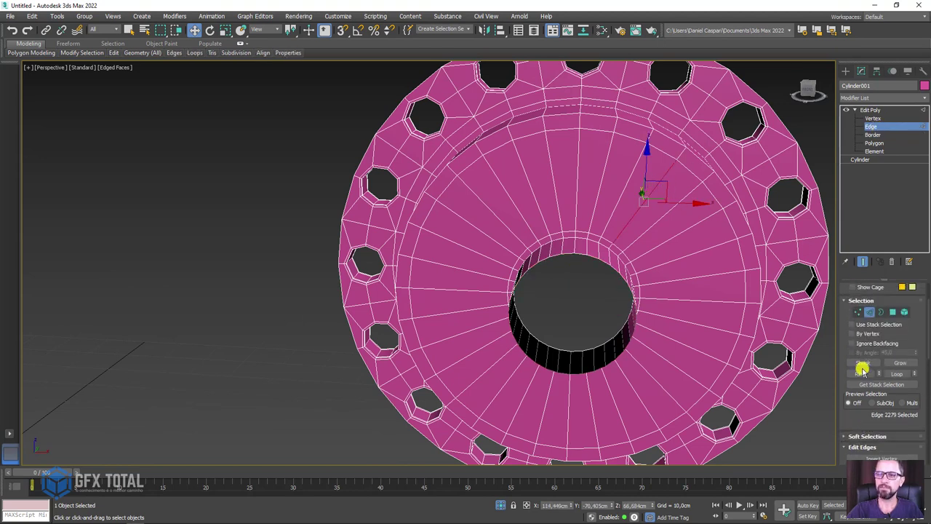
left_click(859, 374)
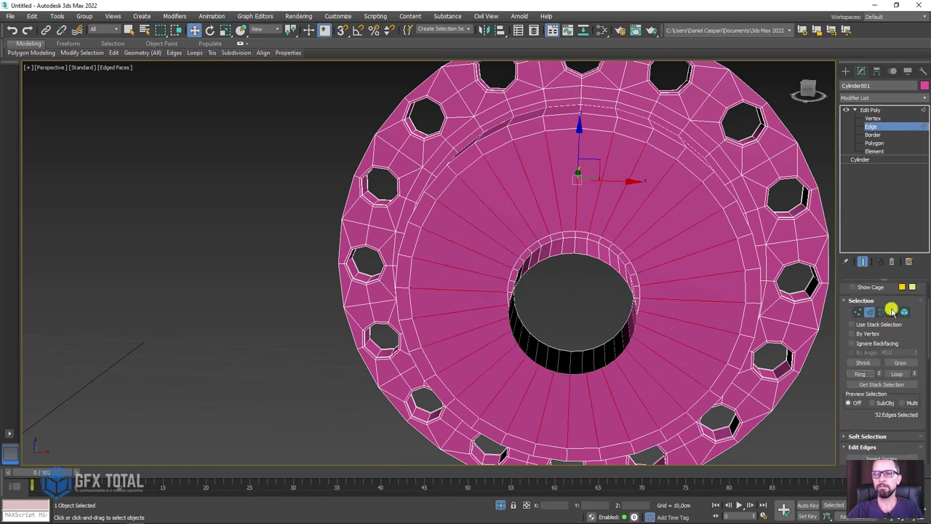
left_click(892, 311, "ctrl")
mouse_move(574, 349)
middle_mouse_down("alt")
mouse_move(596, 311)
mouse_move(499, 272)
mouse_move(494, 285)
middle_mouse_up("alt")
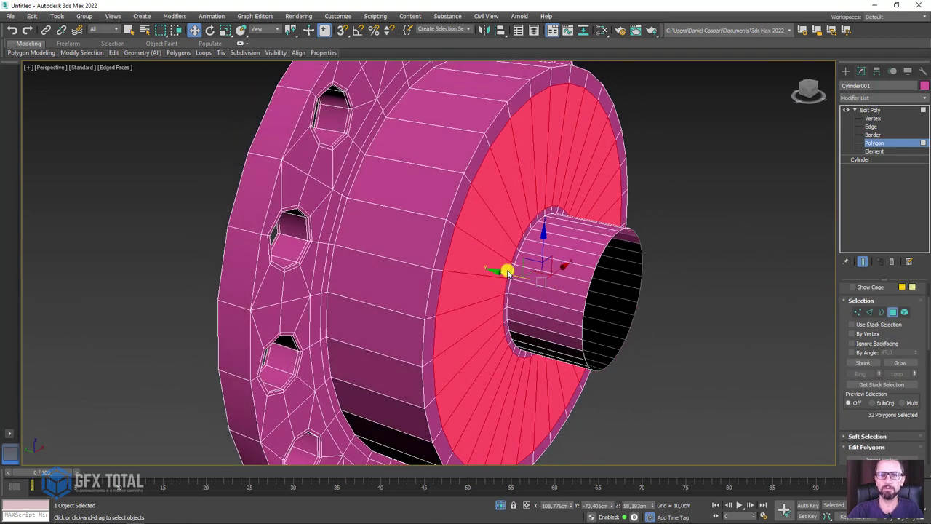
left_click_drag(503, 274, 511, 274)
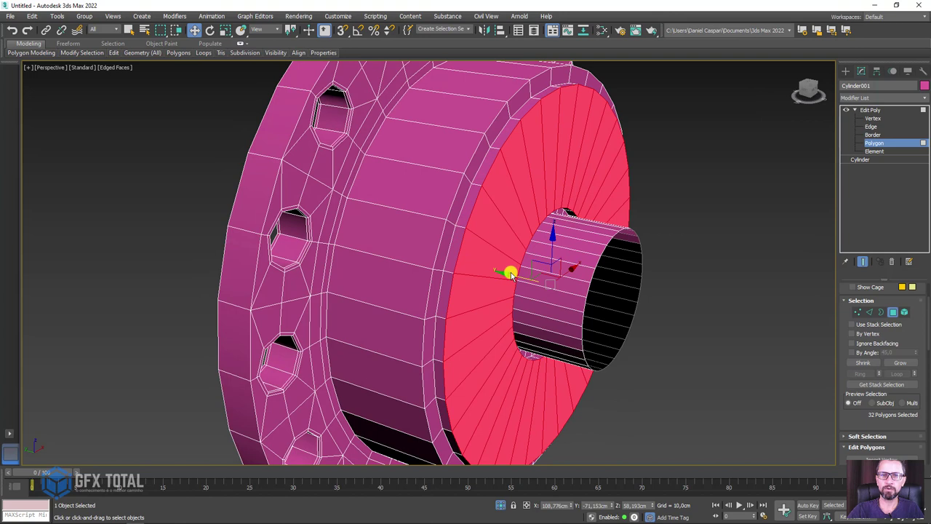
left_click(872, 127)
left_click_drag(549, 155, 536, 175)
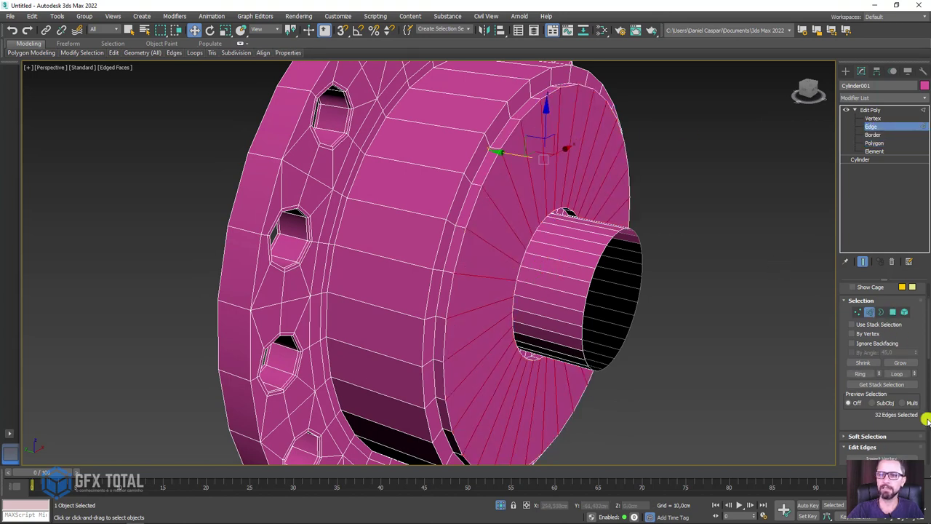
scroll(880, 300, "down", 5)
left_click(915, 336)
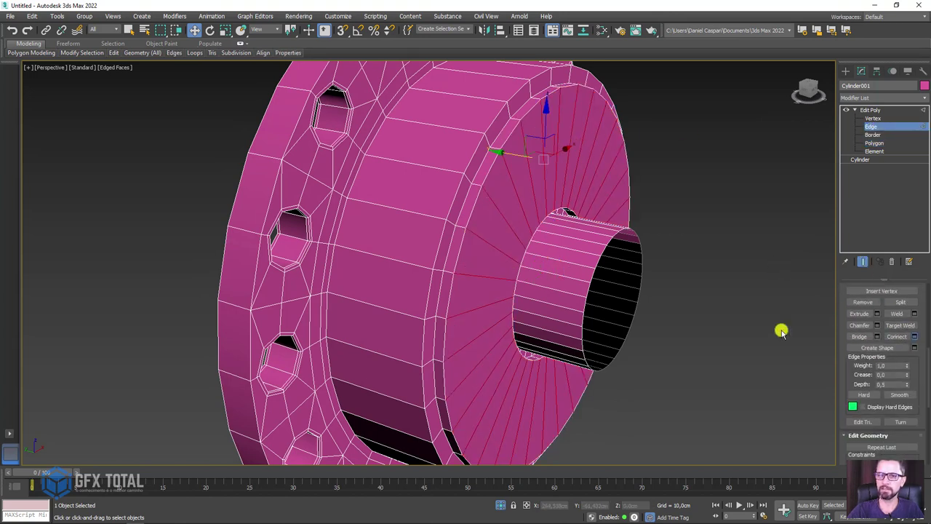
left_click(433, 313)
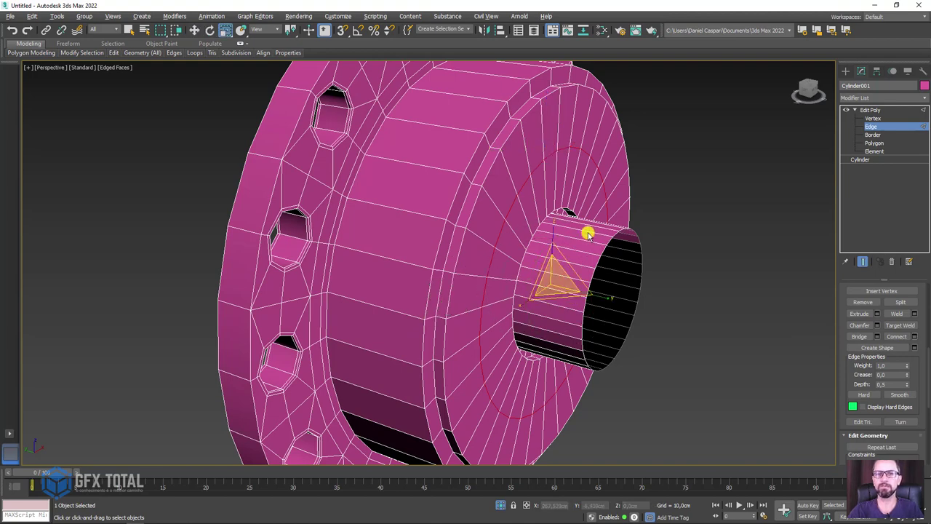
Scale the new loop outward, then Extrude its edges -0,889cm high and 0,198cm wide.
middle_click_drag(589, 232, 531, 254, "alt")
left_click_drag(533, 262, 523, 256)
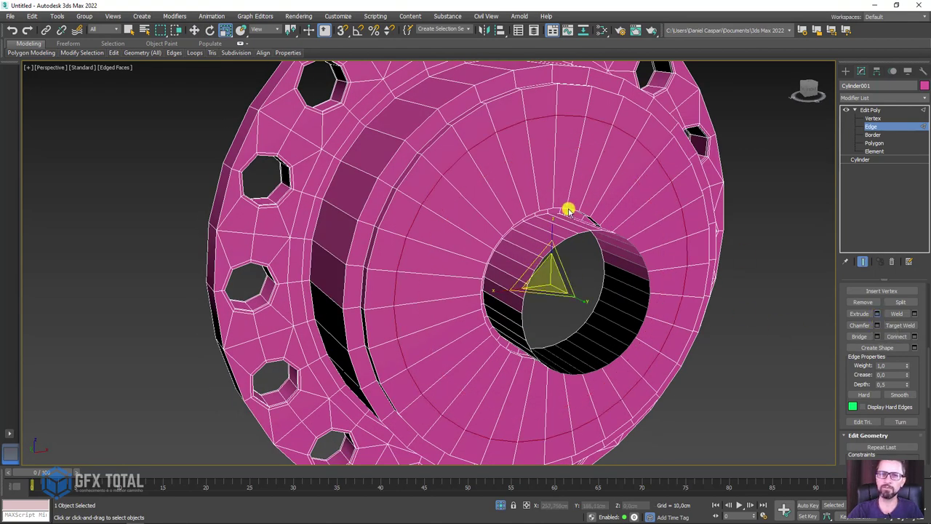
middle_click_drag(568, 210, 582, 208, "alt")
mouse_move(439, 264)
left_mouse_down()
mouse_move(444, 279)
mouse_move(435, 265)
left_mouse_up()
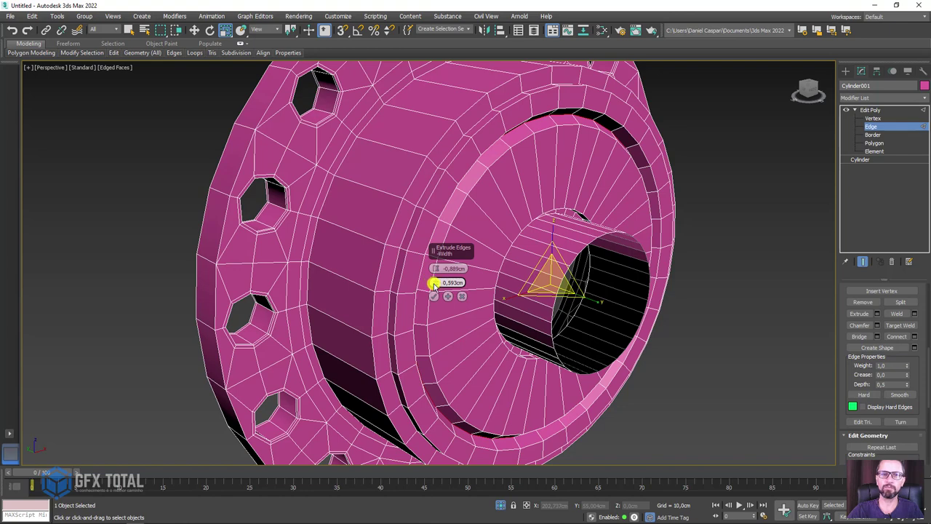
right_click(435, 284)
left_click_drag(440, 287, 442, 287)
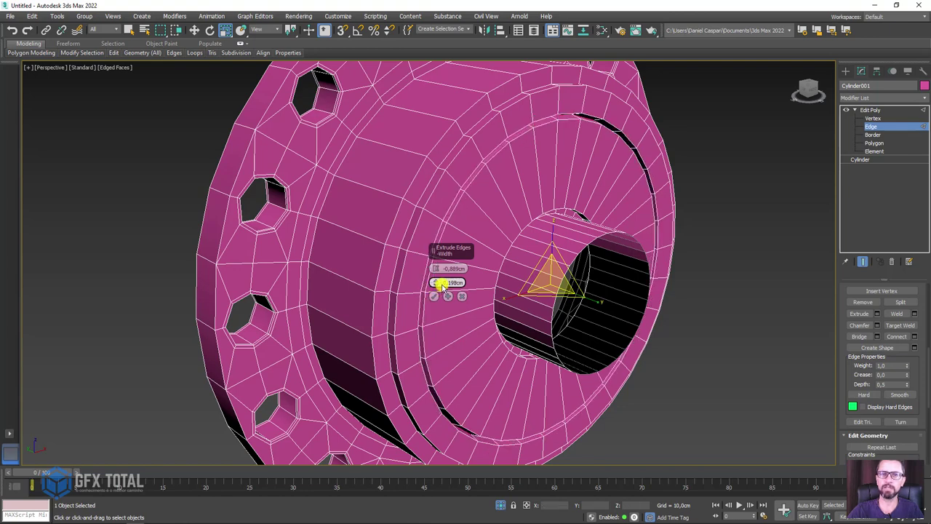
left_click(434, 296)
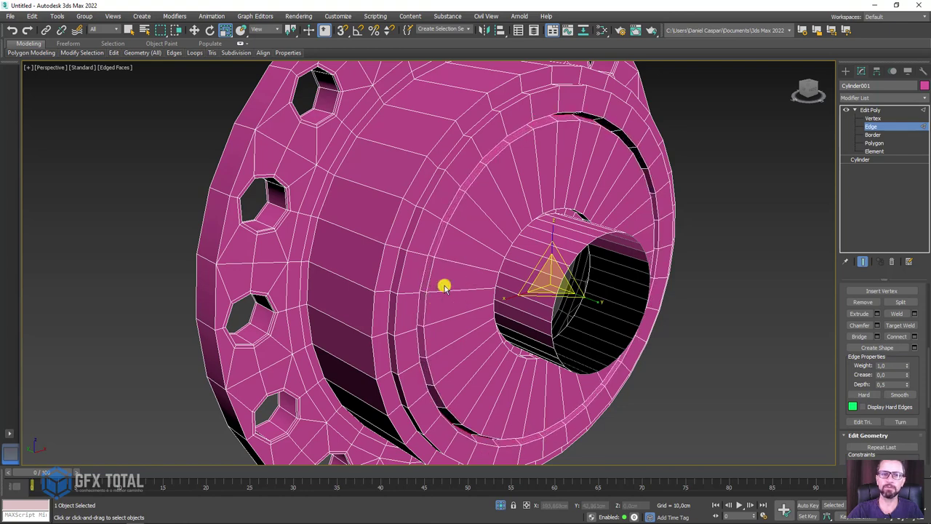
middle_click_drag(553, 276, 560, 246, "alt")
scroll(553, 242, "down", 2)
scroll(553, 218, "up", 3)
scroll(706, 196, "down", 5)
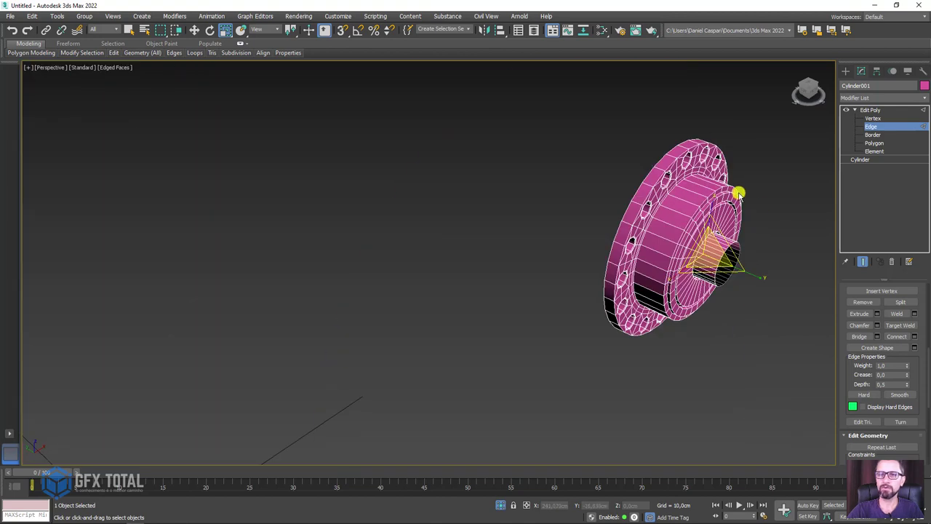
scroll(568, 216, "up", 3)
scroll(563, 224, "up", 3)
scroll(588, 235, "up", 2)
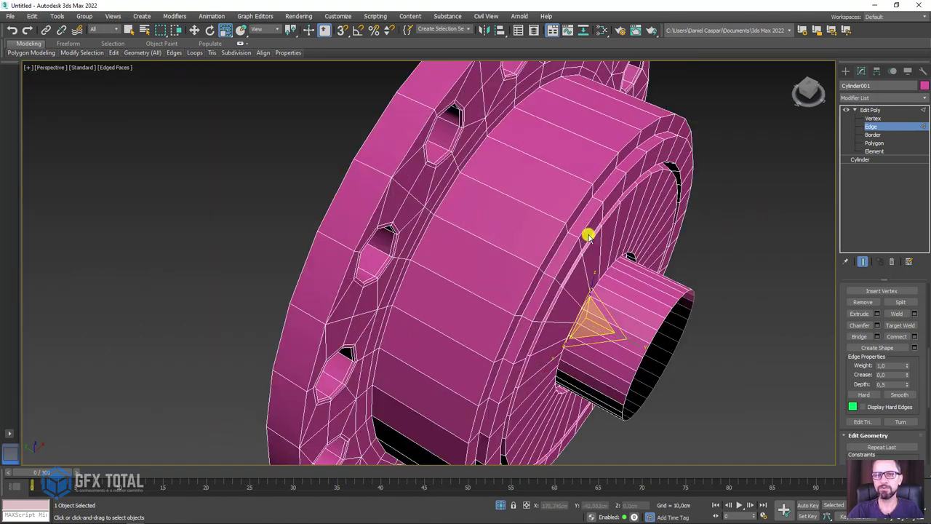
scroll(617, 268, "up", 2)
middle_click_drag(617, 267, 594, 269, "alt")
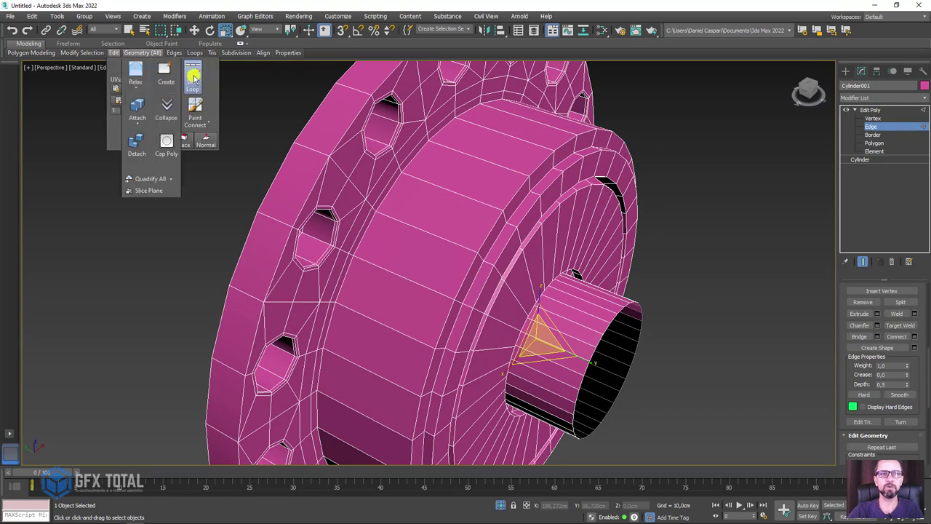
Use SwiftLoop to insert four support loops along the outer rim, inner rim and groove edges.
mouse_move(113, 52)
left_click(193, 69)
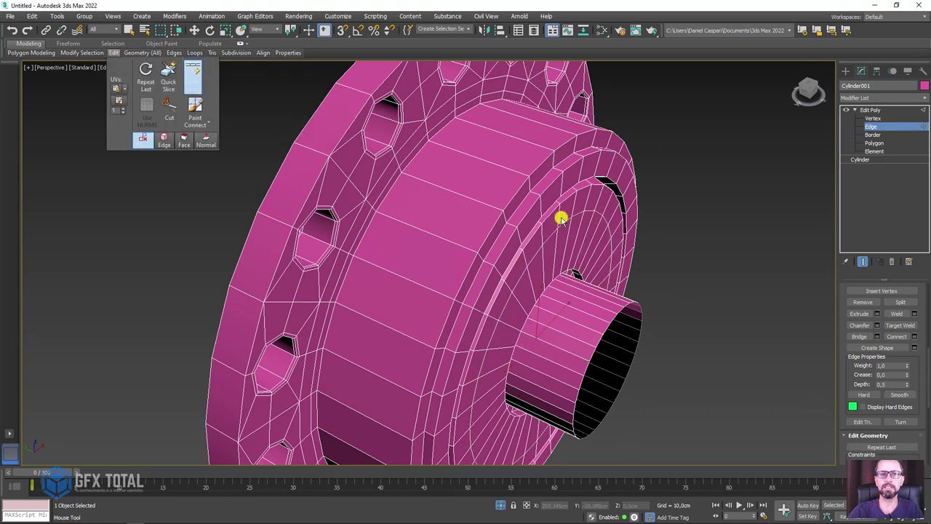
middle_click_drag(561, 214, 558, 204, "alt")
scroll(558, 204, "up", 3)
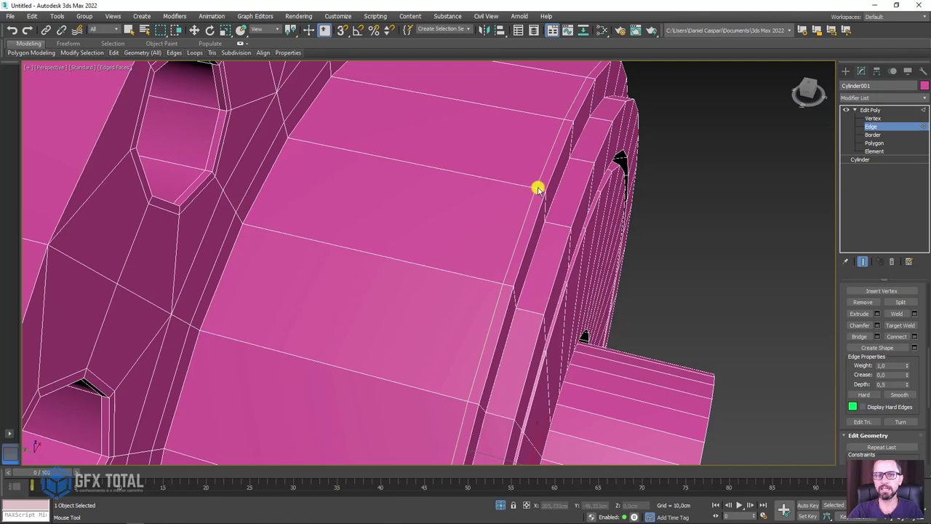
middle_click_drag(567, 203, 505, 148, "alt")
double_click(500, 130)
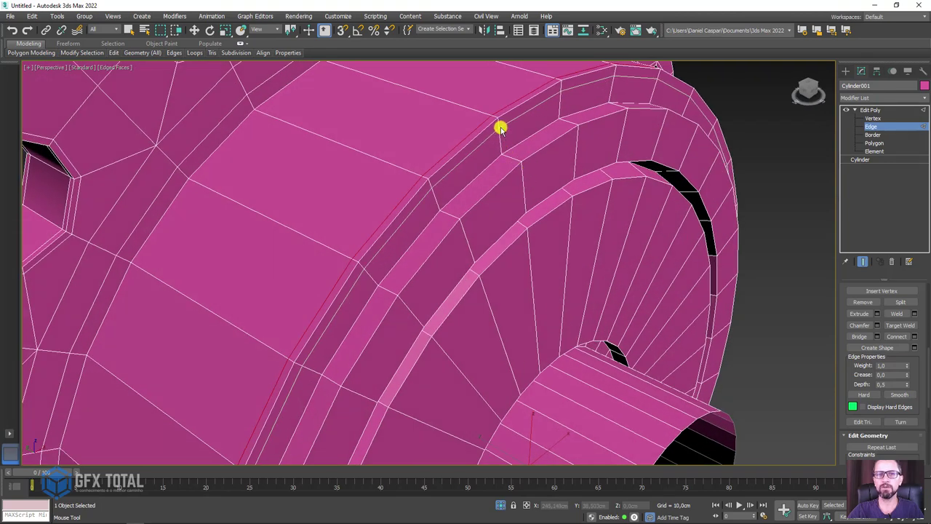
double_click(506, 145)
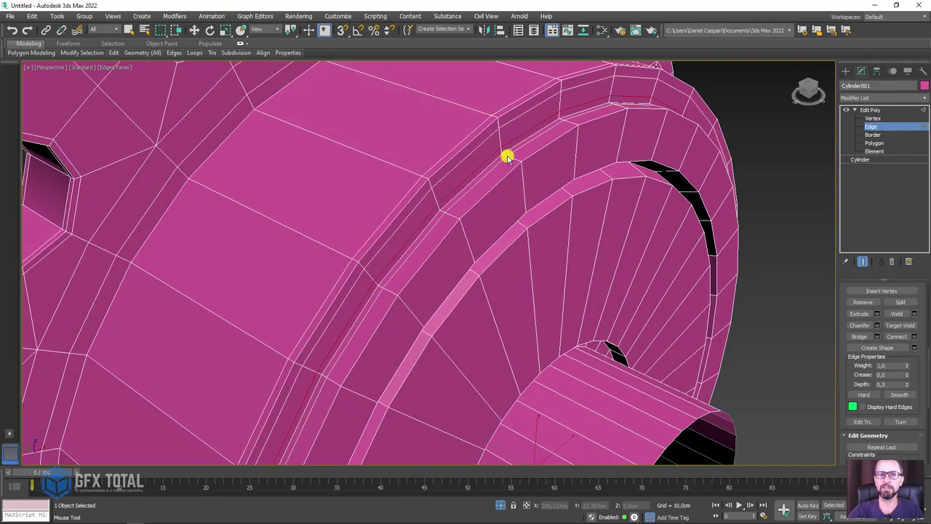
double_click(521, 165)
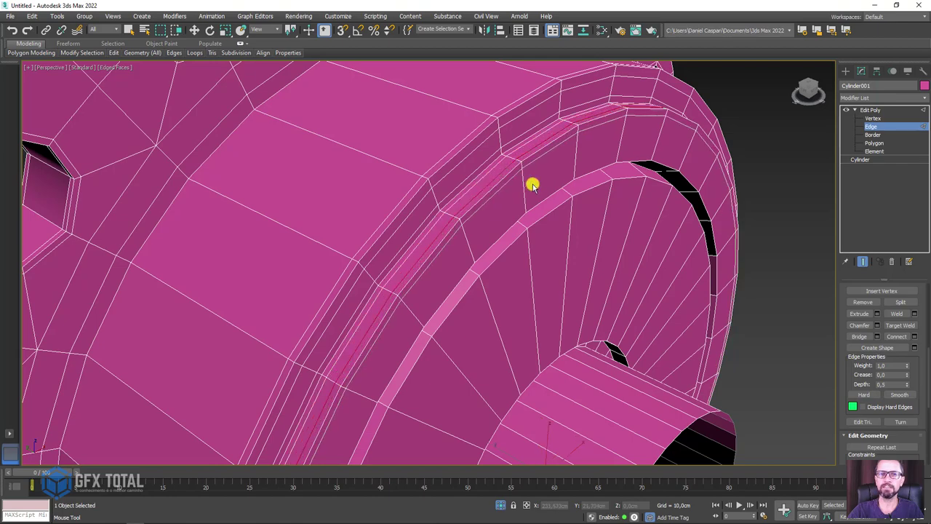
double_click(526, 205)
Select the edge at the small gap in the rim and ready it for moving.
mouse_move(526, 206)
middle_mouse_down("alt")
mouse_move(507, 171)
mouse_move(557, 206)
middle_mouse_up("alt")
scroll(476, 152, "up", 5)
scroll(557, 211, "down", 5)
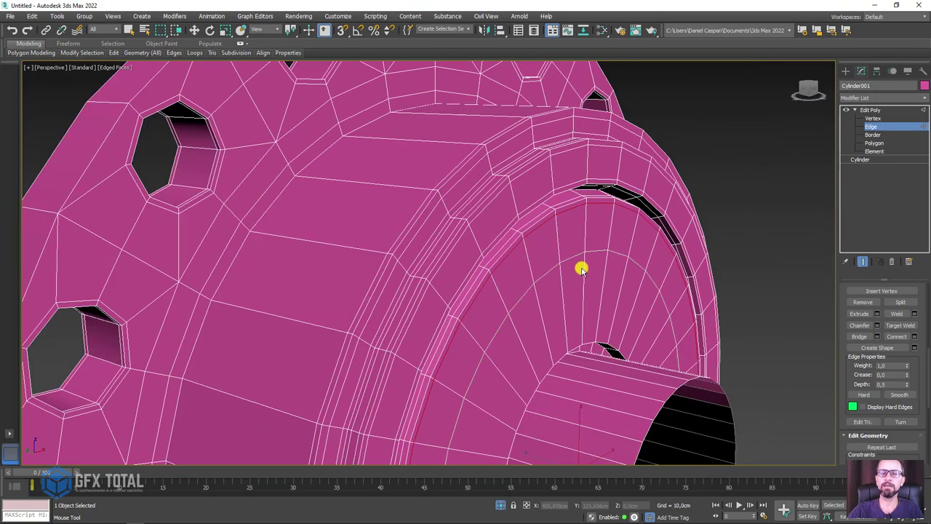
mouse_move(582, 266)
middle_mouse_down("alt")
mouse_move(576, 339)
mouse_move(557, 357)
mouse_move(548, 318)
middle_mouse_up("alt")
scroll(560, 362, "up", 5)
scroll(538, 344, "up", 5)
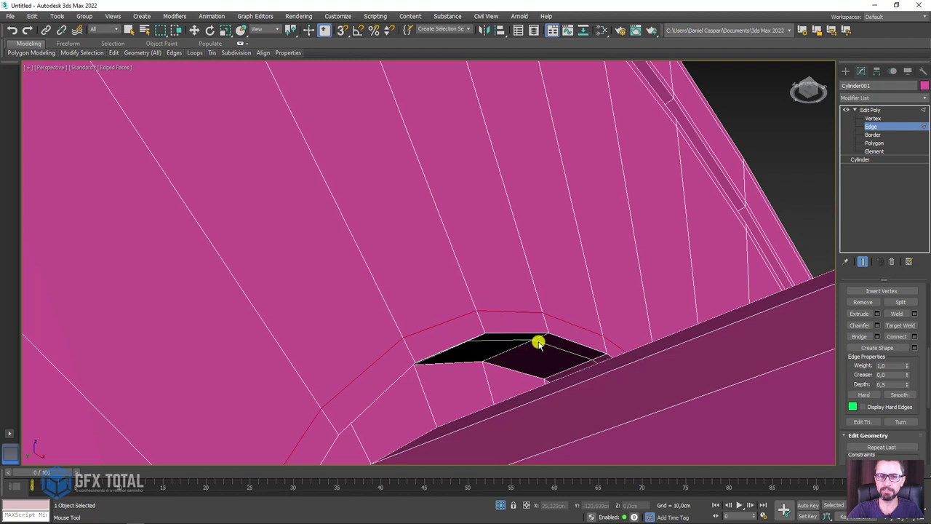
left_click(501, 362)
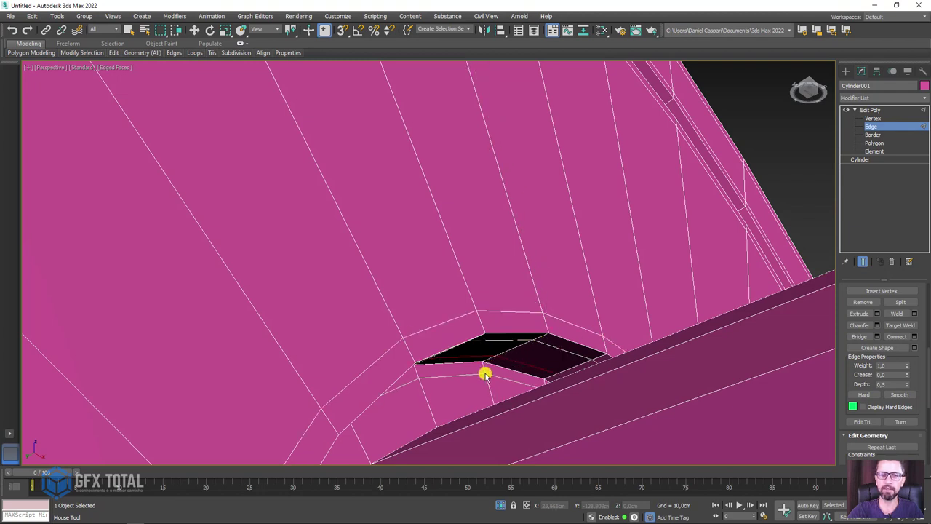
mouse_move(486, 374)
middle_mouse_down("alt")
mouse_move(485, 424)
mouse_move(470, 269)
mouse_move(501, 262)
middle_mouse_up("alt")
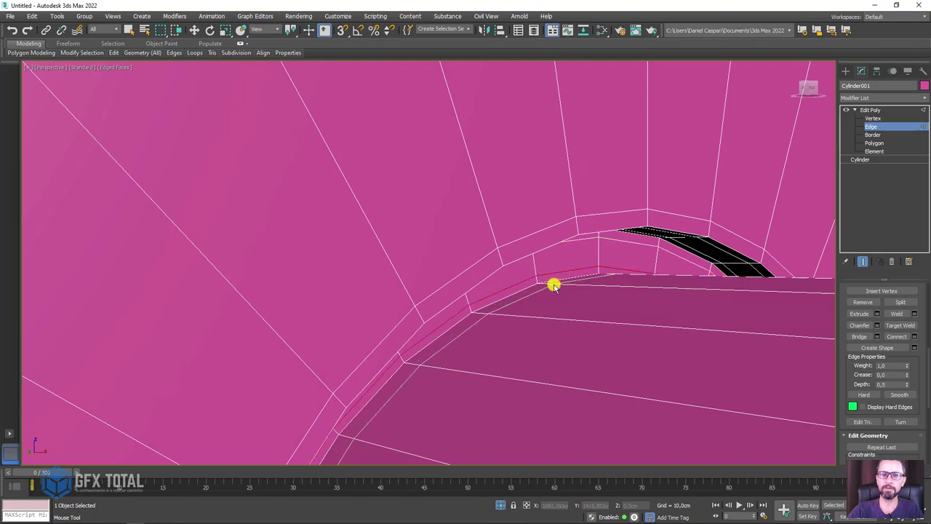
scroll(630, 279, "down", 5)
scroll(630, 279, "down", 5)
mouse_move(630, 278)
middle_mouse_down("alt")
mouse_move(686, 330)
mouse_move(676, 291)
middle_mouse_up("alt")
key("w")
scroll(723, 353, "down", 3)
Add a TurboSmooth modifier with 1 iteration above Edit Poly on Cylinder001.
left_click(873, 110)
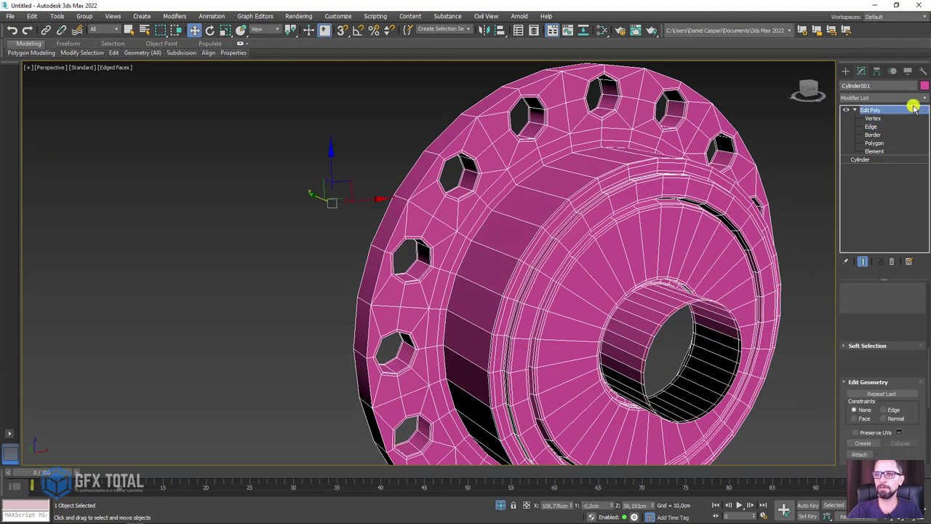
left_click(928, 101)
left_click_drag(921, 150, 921, 424)
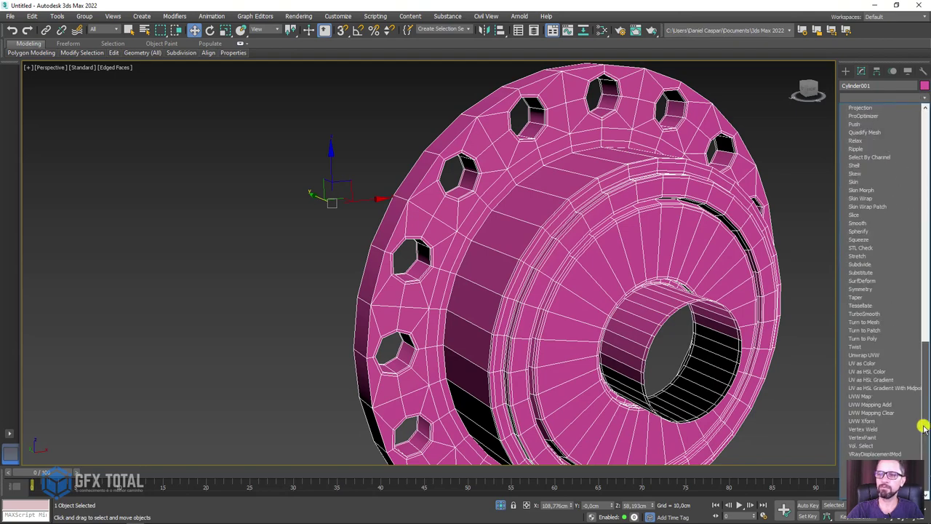
left_click(862, 314)
Inspect the smoothed rim with Edged Faces toggled, then turn TurboSmooth off and return to Edge level.
middle_click_drag(713, 297, 661, 275, "alt")
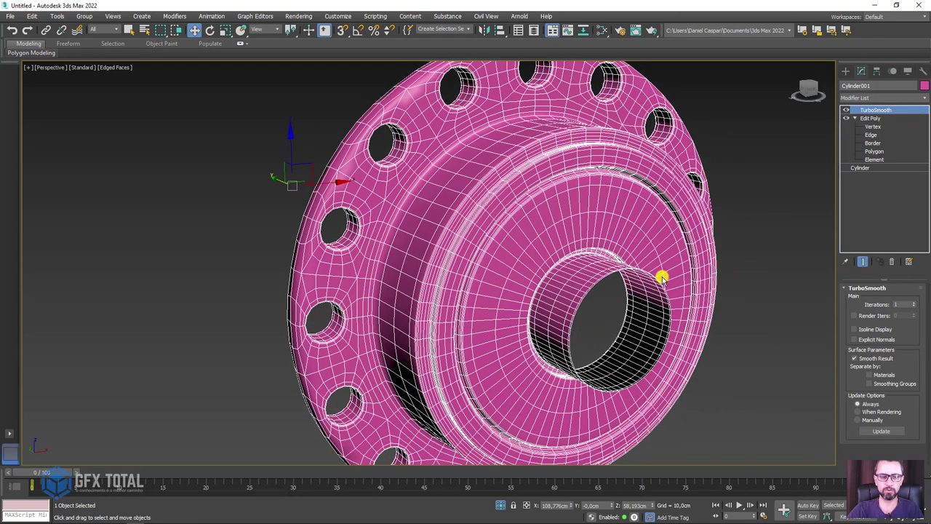
key("F4")
mouse_move(690, 304)
middle_mouse_down("alt")
mouse_move(615, 291)
mouse_move(703, 307)
mouse_move(734, 420)
middle_mouse_up("alt")
scroll(482, 208, "up", 3)
scroll(483, 210, "up", 2)
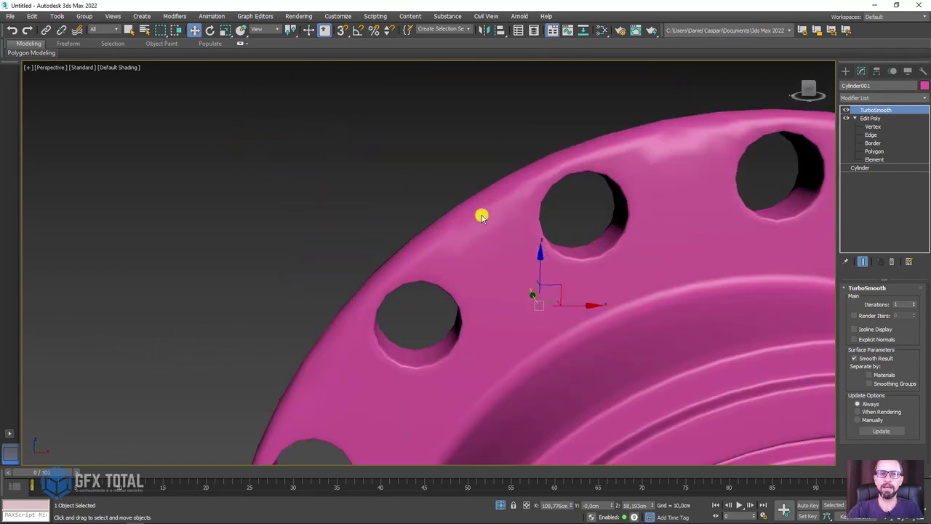
key("F4")
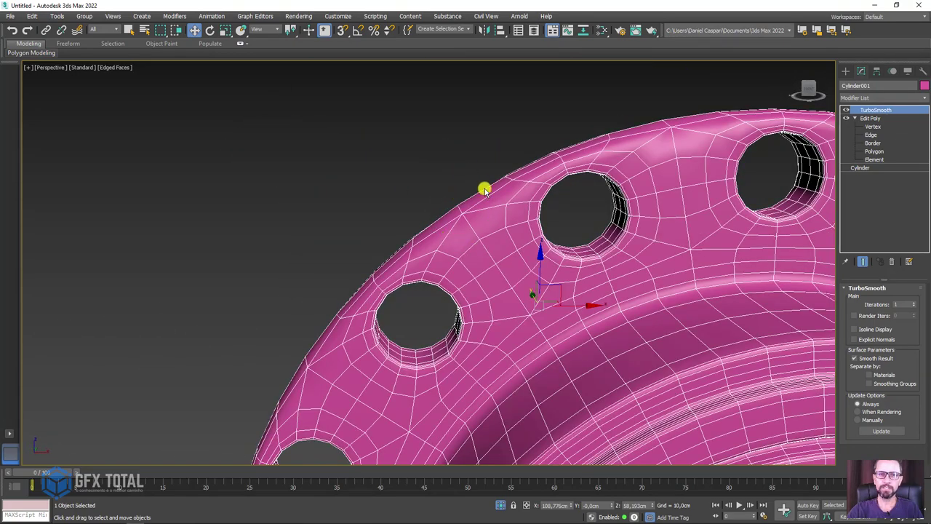
scroll(484, 189, "down", 3)
middle_click_drag(544, 208, 517, 191, "alt")
left_click(846, 110)
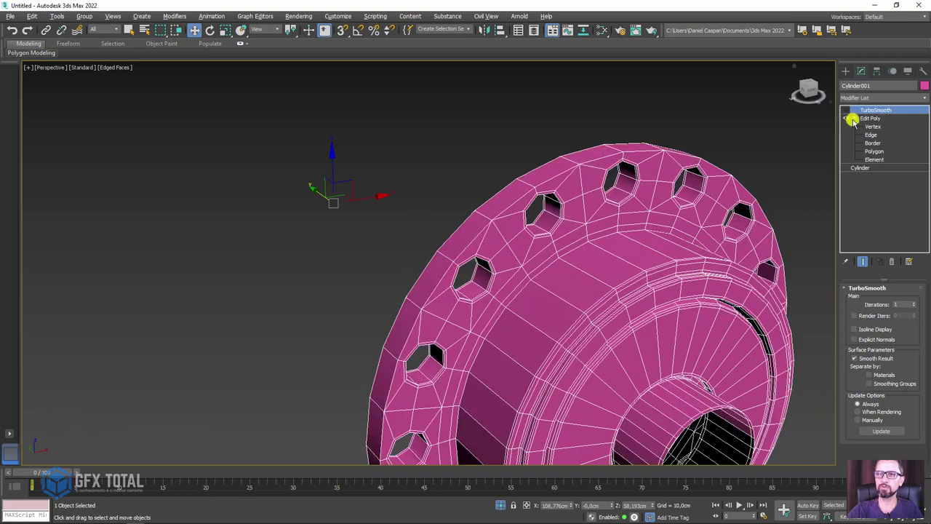
left_click(871, 135)
Loop-select the edges around the flange's outer rim and convert them to rim faces.
left_click(524, 184)
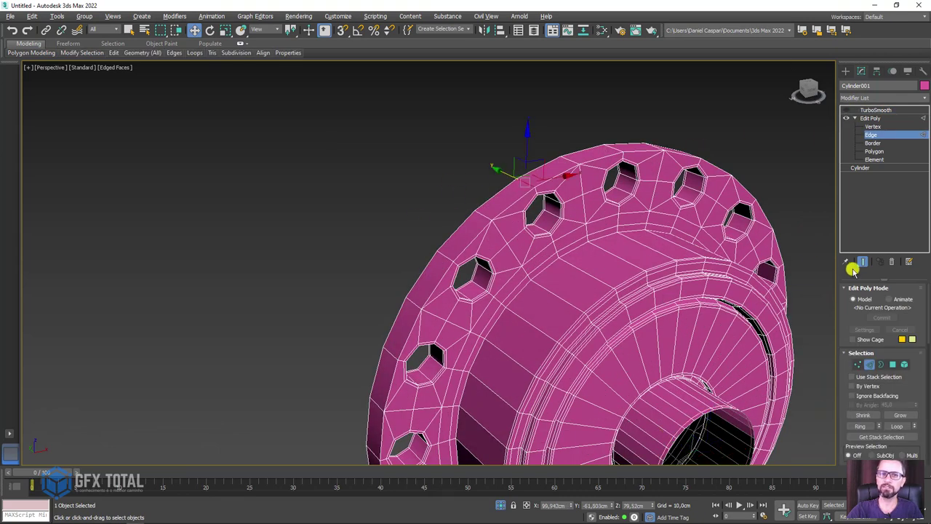
left_click(860, 426)
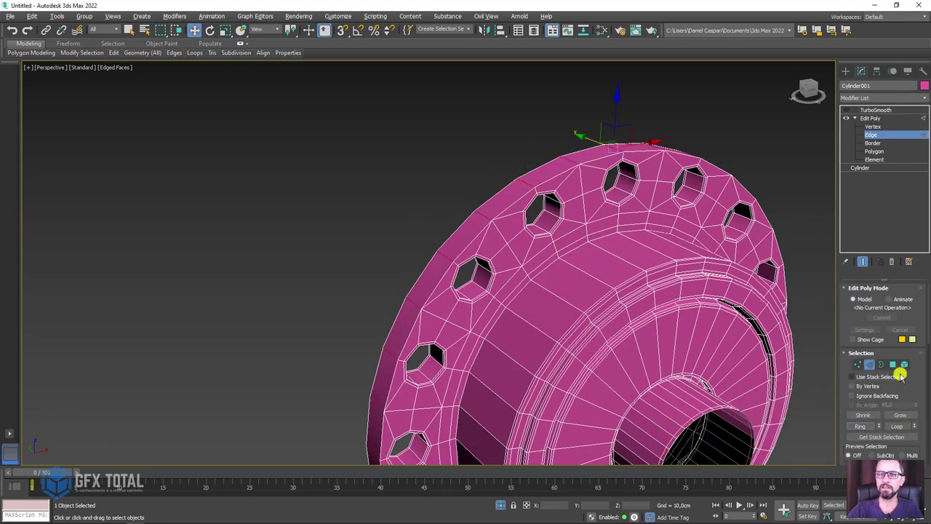
left_click(893, 365, "ctrl")
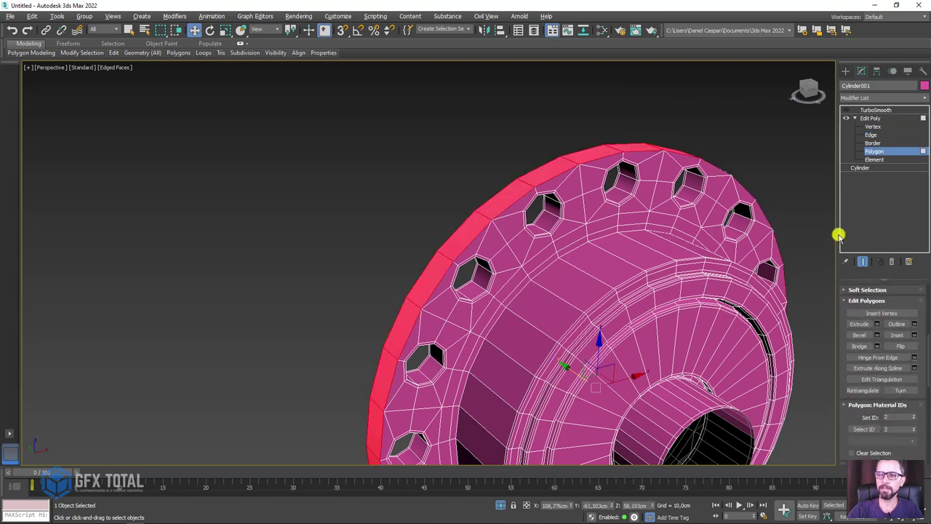
Extrude the rim faces along Local Normals to a thin lip.
left_click(877, 320)
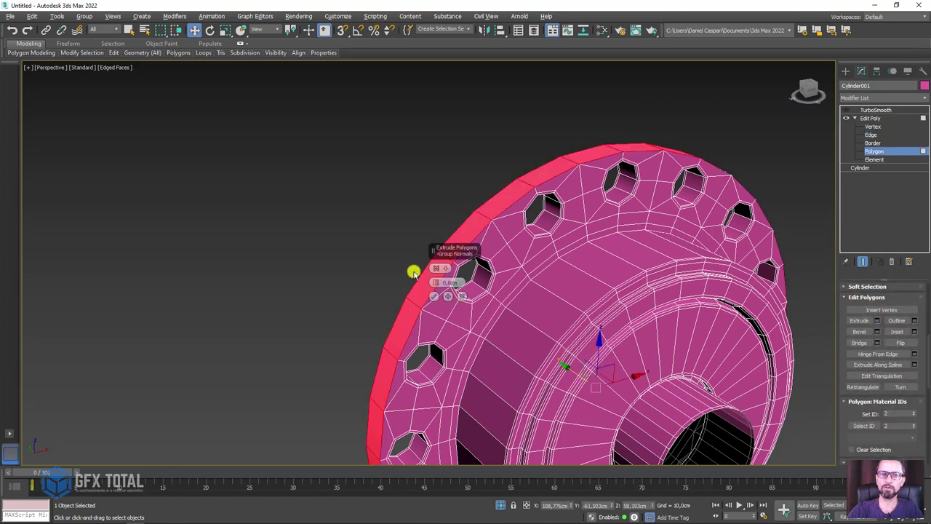
left_click_drag(433, 286, 449, 259)
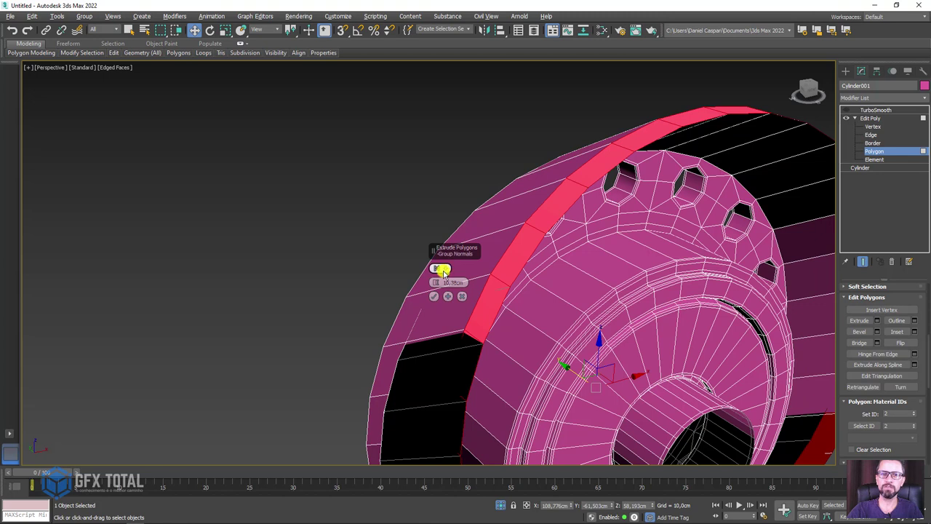
left_click(441, 269)
left_click(473, 288)
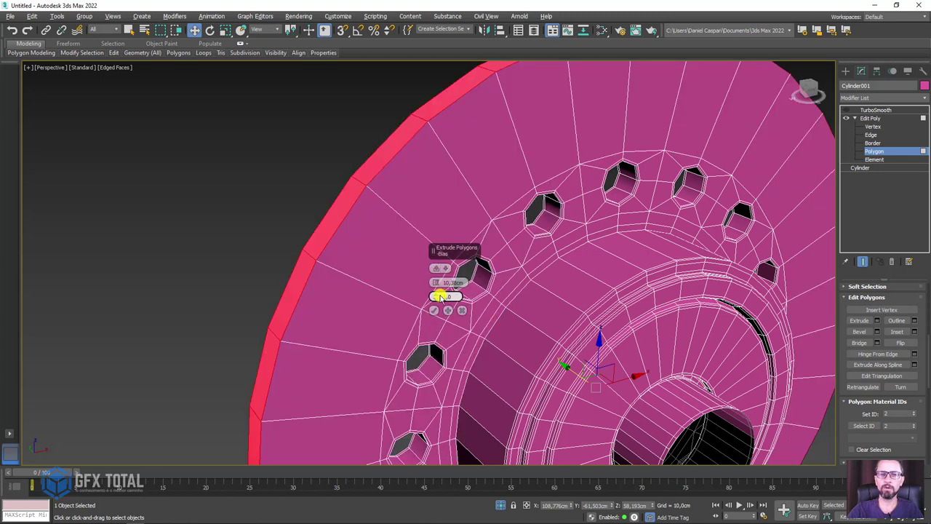
mouse_move(436, 283)
left_mouse_down()
mouse_move(442, 328)
mouse_move(432, 331)
left_mouse_up()
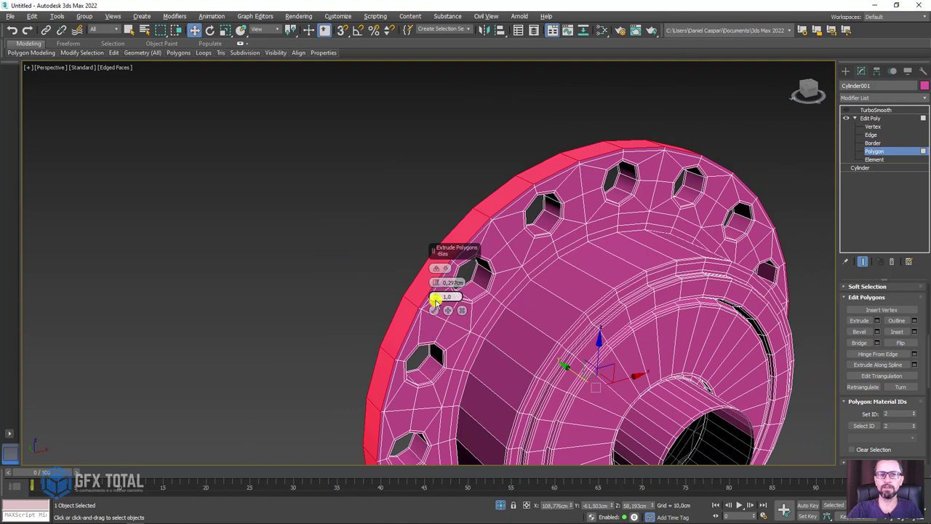
left_click(433, 312)
Inset the extruded rim faces by a thin border.
scroll(521, 225, "up", 2)
scroll(522, 225, "up", 4)
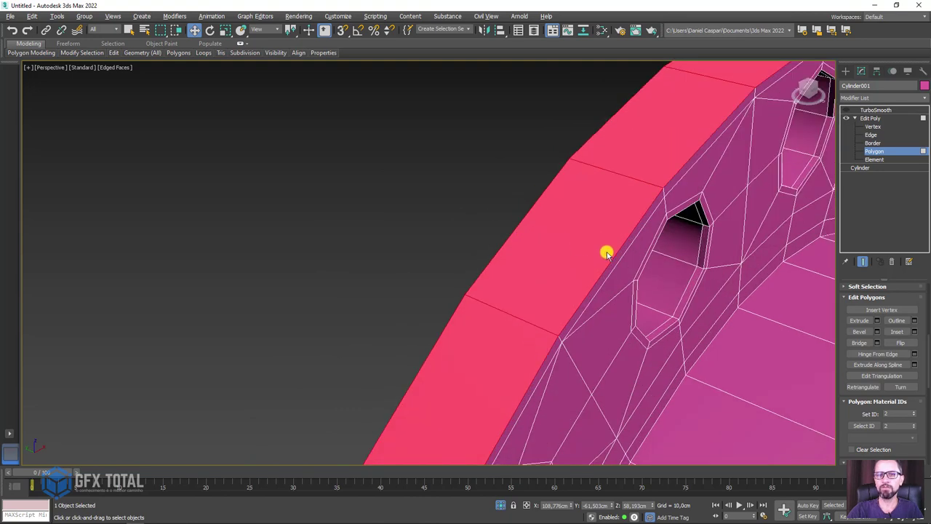
left_click(914, 332)
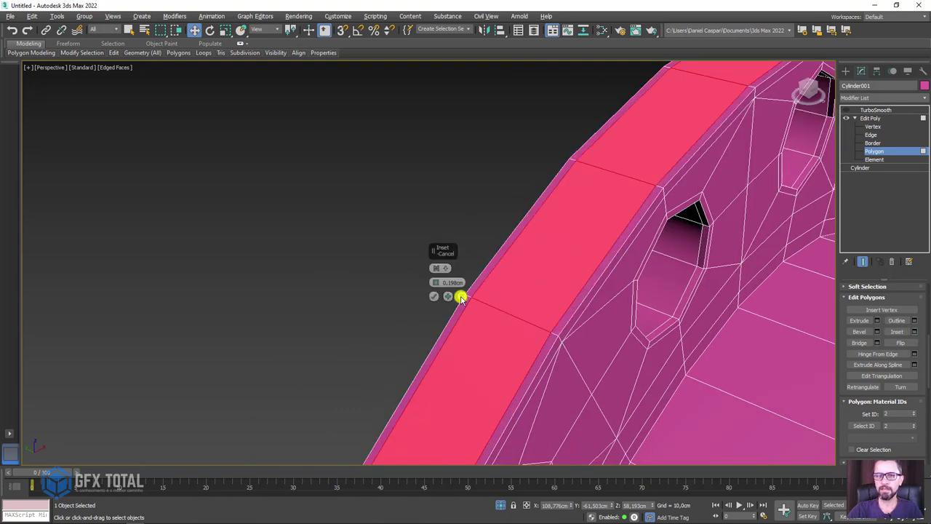
left_click(435, 295)
Exit Polygon level and switch TurboSmooth back on to preview the smoothed flange.
scroll(633, 245, "down", 3)
scroll(700, 146, "down", 2)
left_click(862, 120)
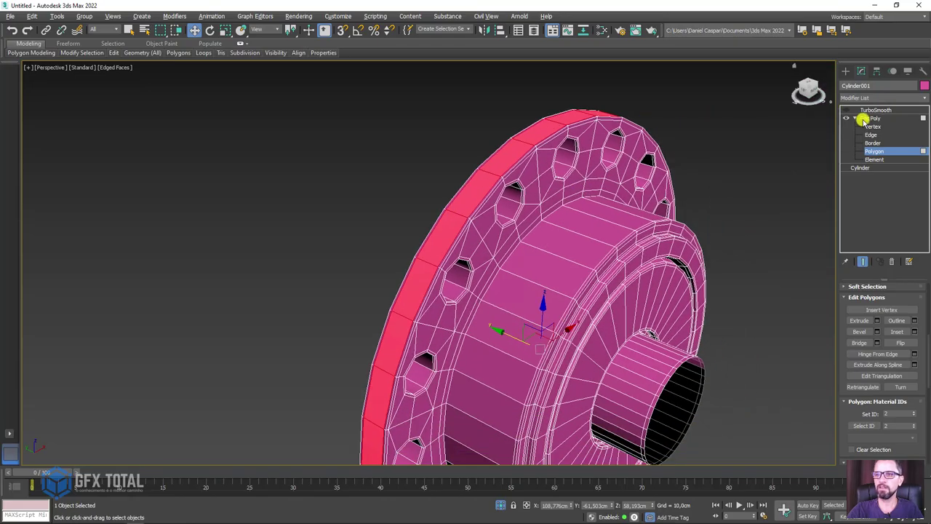
left_click(851, 110)
Orbit around the smoothed hub to inspect the flange from top and side angles.
middle_click_drag(737, 181, 641, 140, "alt")
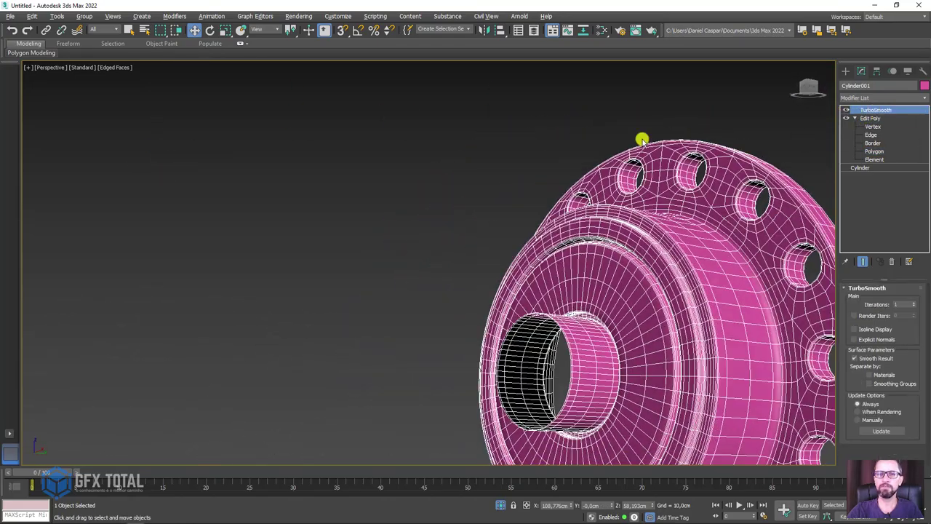
scroll(642, 140, "down", 3)
mouse_move(474, 87)
middle_mouse_down("alt")
mouse_move(643, 205)
mouse_move(528, 183)
mouse_move(571, 215)
mouse_move(494, 163)
middle_mouse_up("alt")
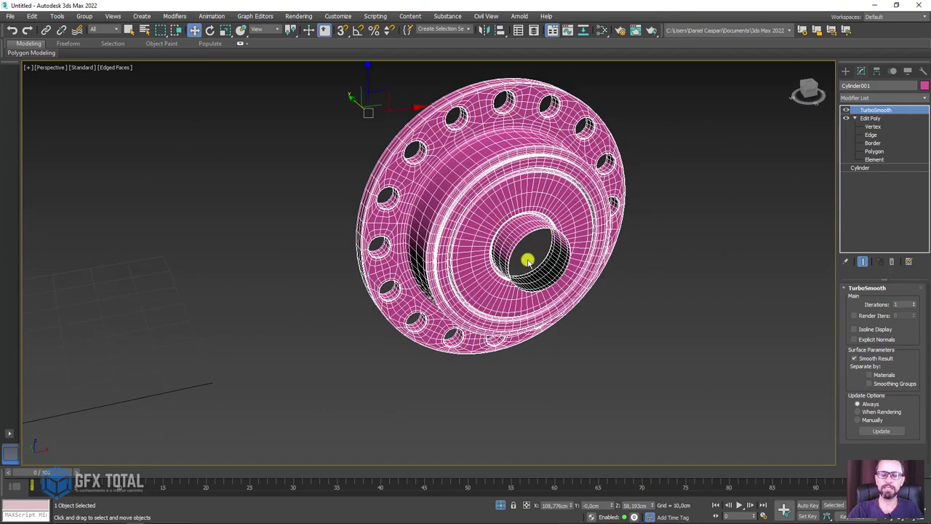
middle_click_drag(528, 260, 561, 254, "alt")
scroll(557, 243, "up", 3)
scroll(555, 312, "down", 1)
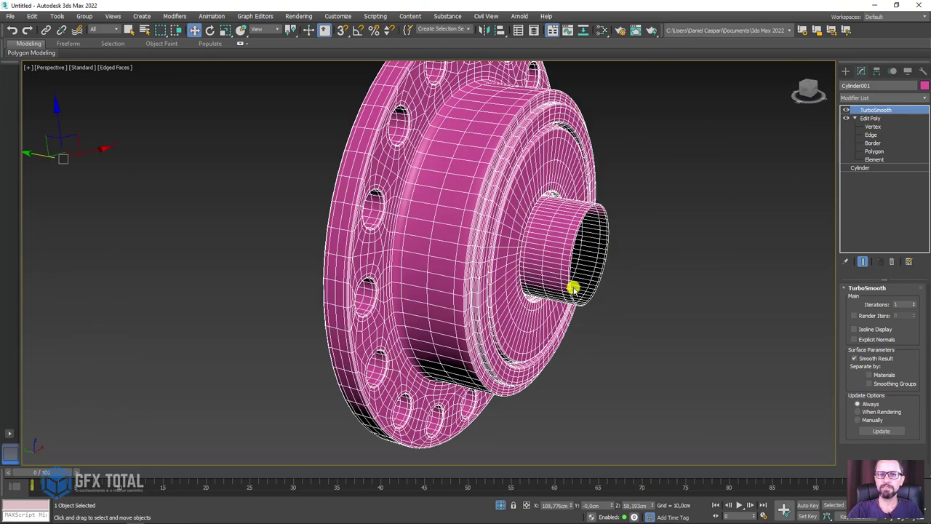
mouse_move(574, 289)
middle_mouse_down("alt")
mouse_move(549, 225)
mouse_move(495, 158)
middle_mouse_up("alt")
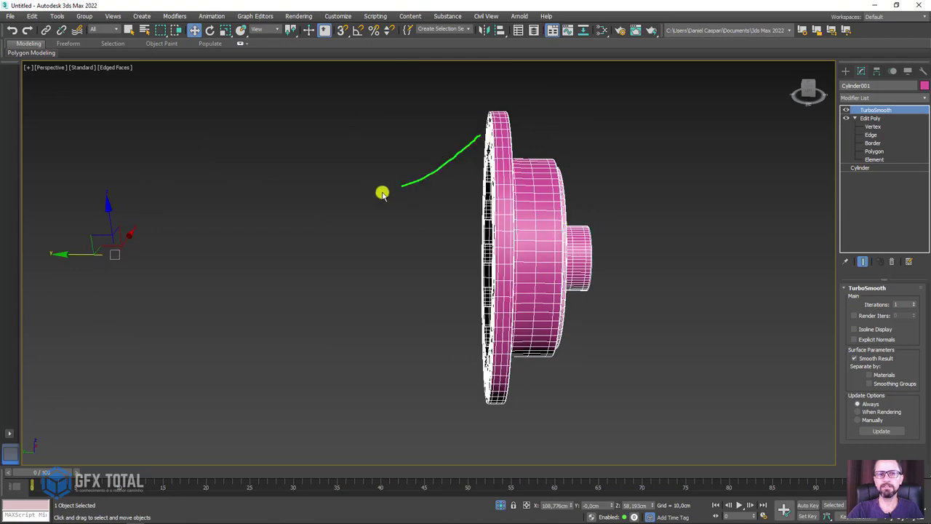
Return to a three-quarter view, turn TurboSmooth off, and switch Edit Poly to Border level.
middle_click_drag(557, 245, 526, 260, "alt")
scroll(567, 240, "up", 3)
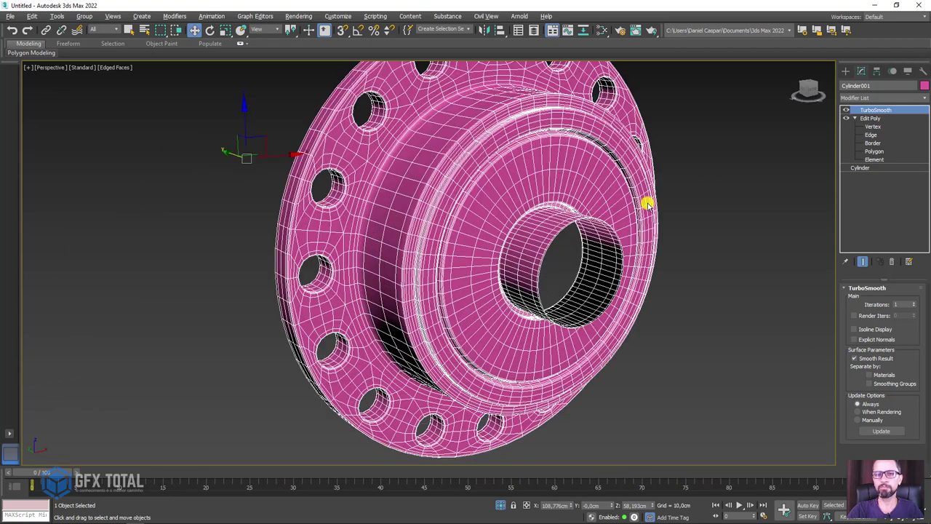
left_click(843, 110)
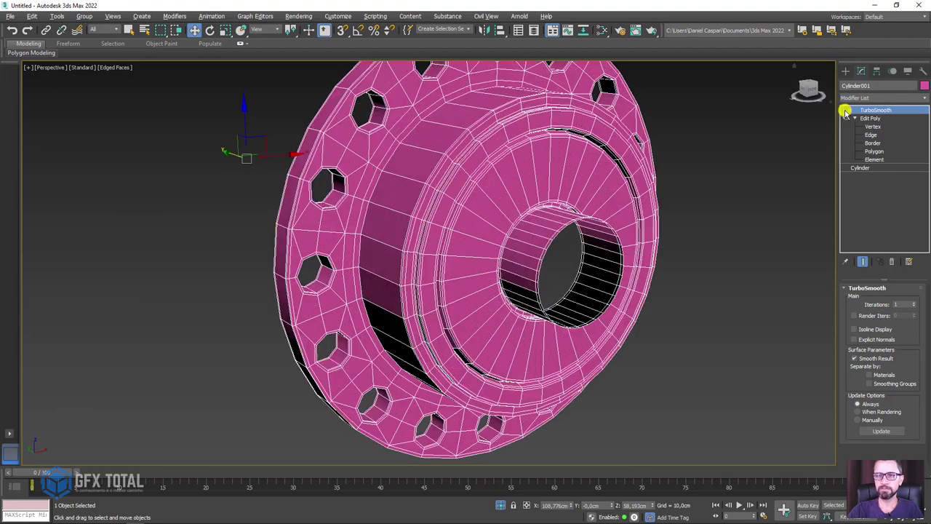
left_click(873, 143)
Select the hub bore's open border and check that 32 edges are selected.
left_click(619, 240)
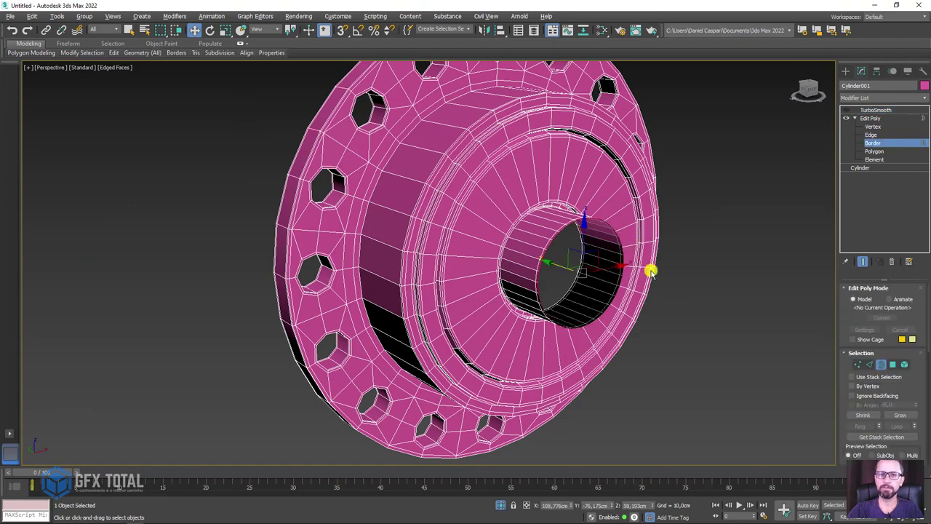
scroll(673, 275, "up", 3)
scroll(676, 277, "down", 3)
scroll(550, 268, "down", 3)
mouse_move(487, 250)
middle_mouse_down("alt")
mouse_move(545, 264)
mouse_move(567, 249)
middle_mouse_up("alt")
scroll(844, 328, "down", 5)
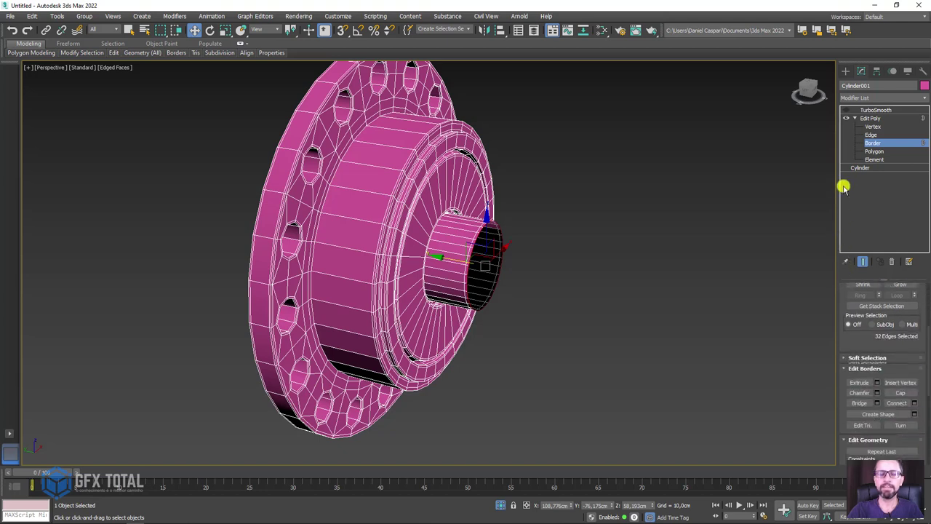
Return Edit Poly from Border level to object level and pan the view across the scene.
scroll(918, 291, "up", 2)
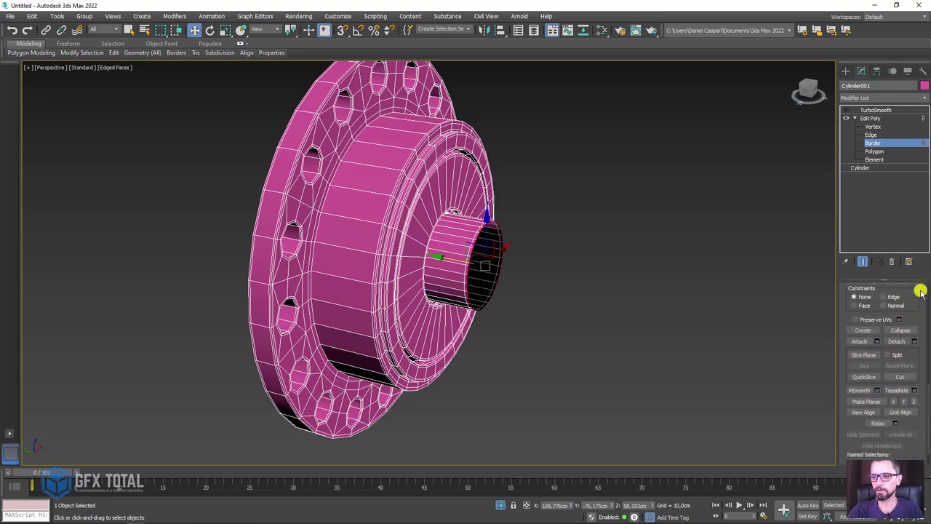
scroll(910, 322, "up", 2)
scroll(910, 322, "up", 1)
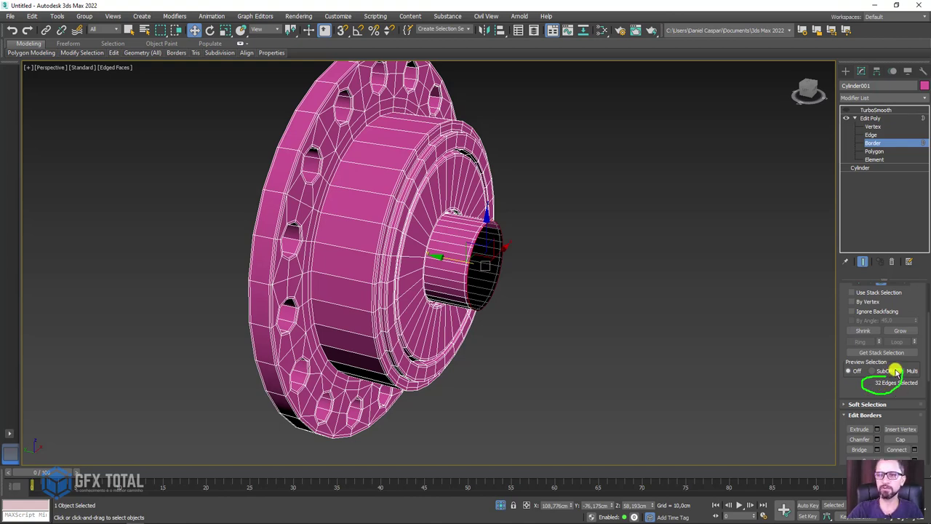
left_click(871, 118)
mouse_move(622, 214)
middle_mouse_down()
mouse_move(356, 234)
mouse_move(256, 226)
middle_mouse_up()
In Front view, create a 33,89 x 71,957 cm plane right of the flange, edged faces on, more width segments.
key("f")
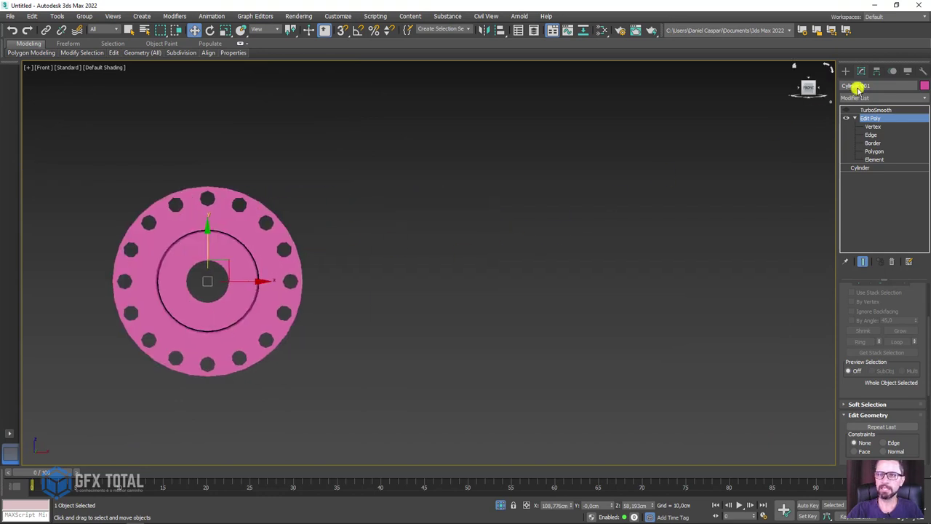
left_click(845, 72)
left_click(903, 184)
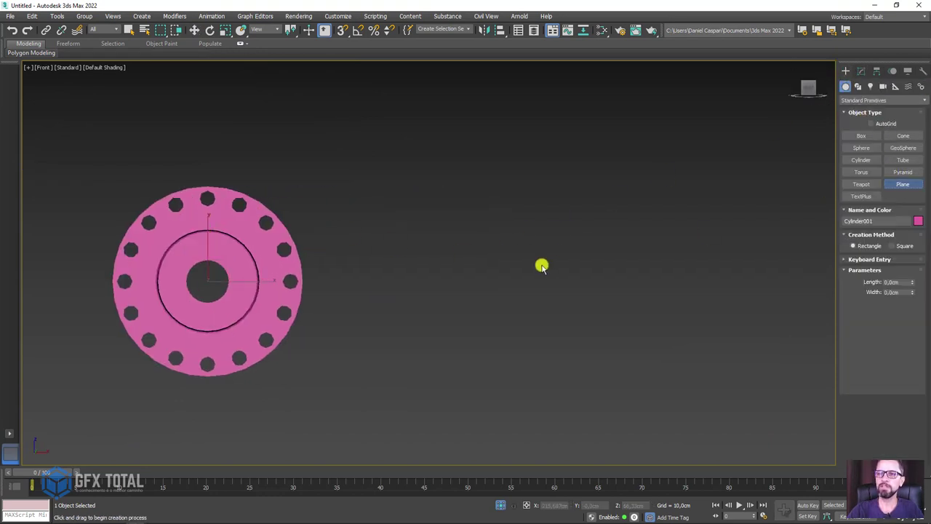
left_click_drag(403, 203, 695, 340)
key("F4")
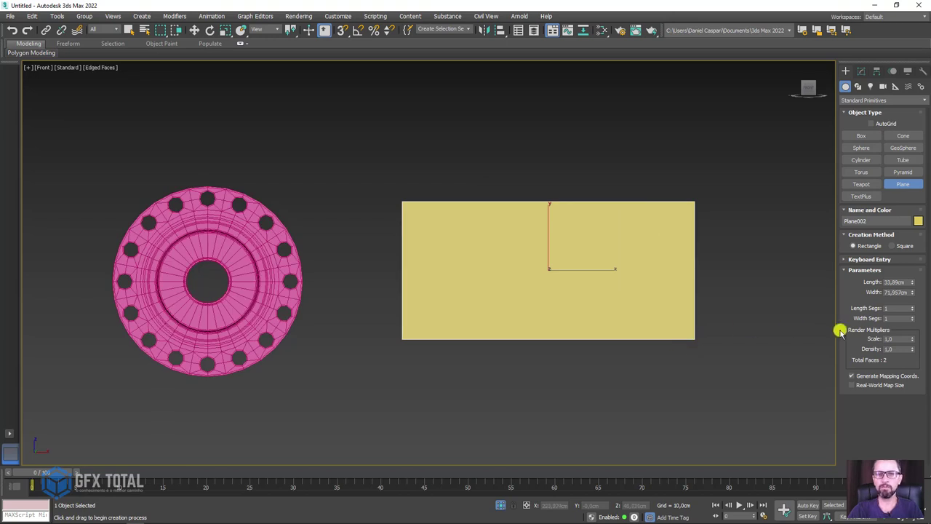
left_click_drag(912, 318, 913, 318)
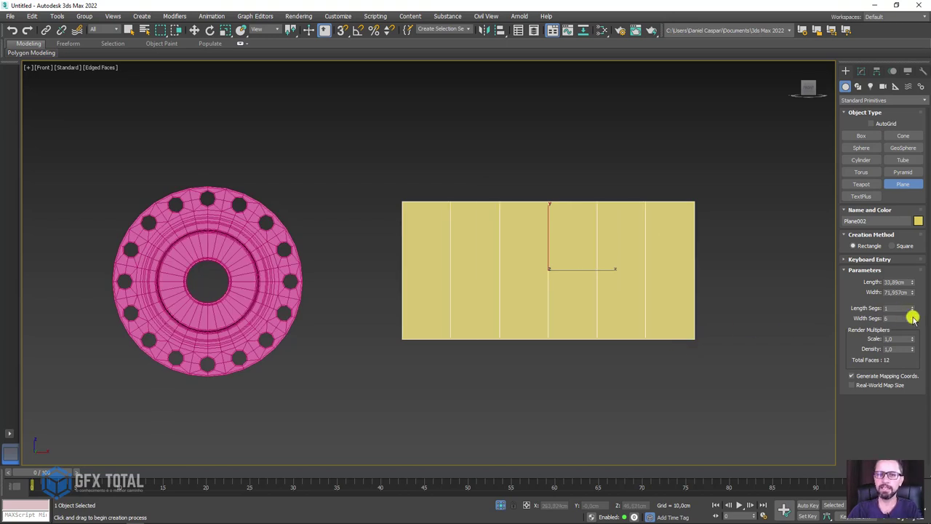
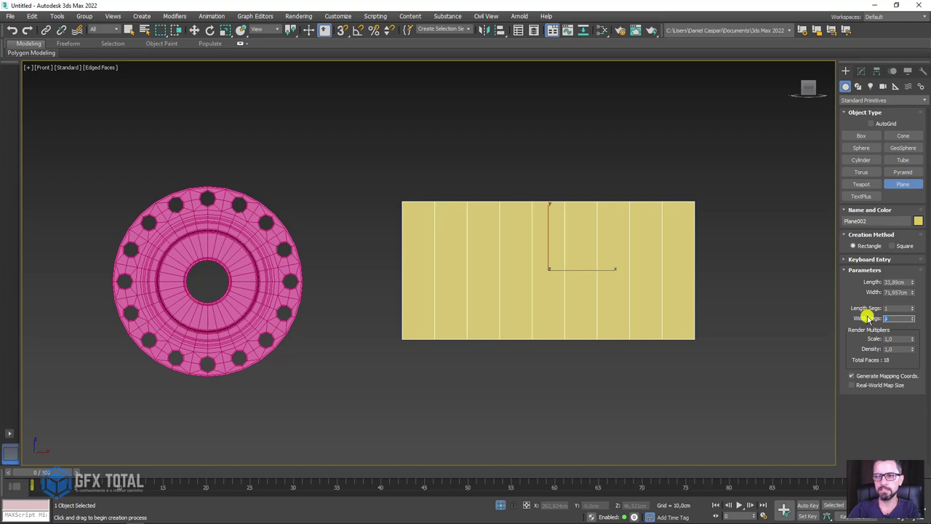
type("32")
Give the yellow plane 32 width and 8 length segments, then Shift-drag a copy to its right.
key("Return")
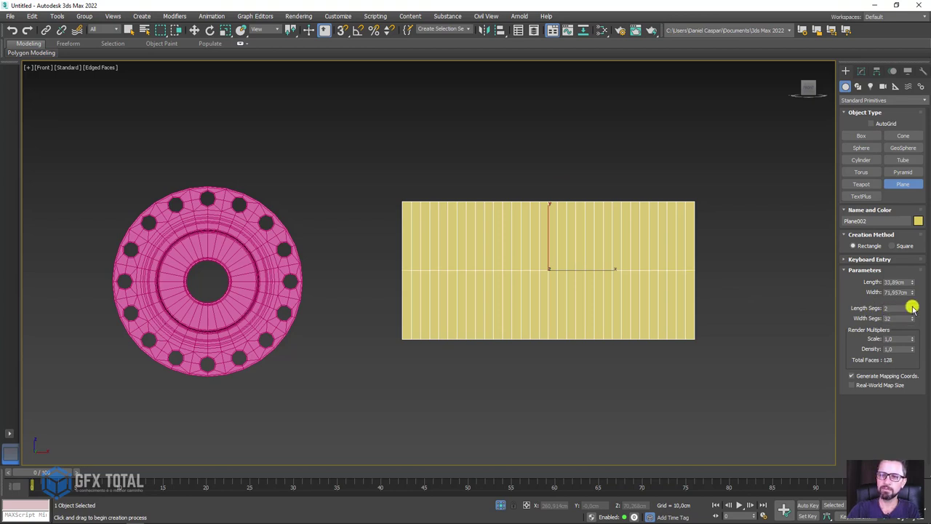
left_click_drag(913, 308, 913, 308)
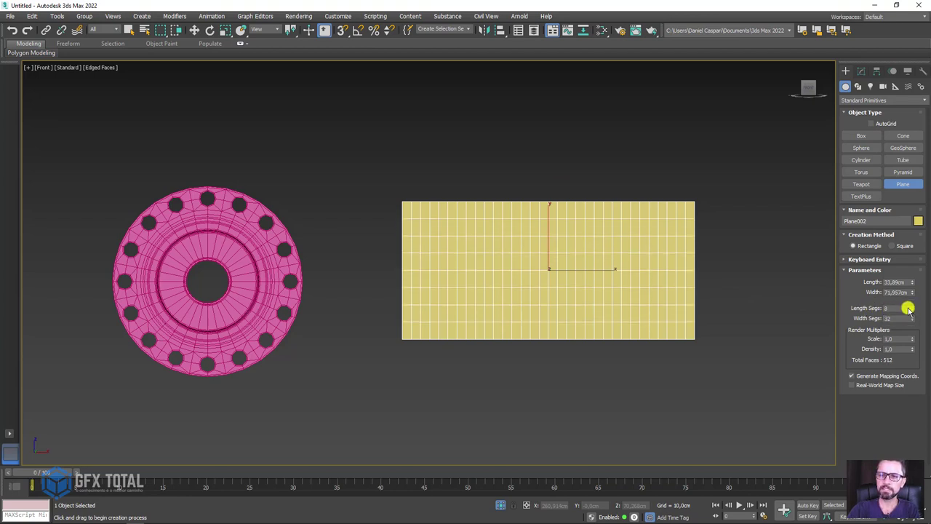
middle_click_drag(658, 306, 439, 309)
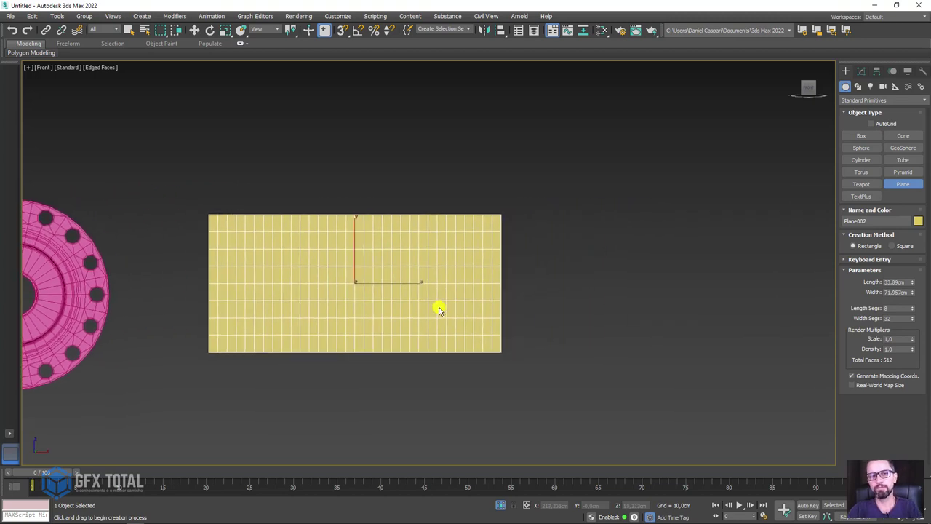
key("w")
left_click_drag(395, 285, 710, 283, "shift")
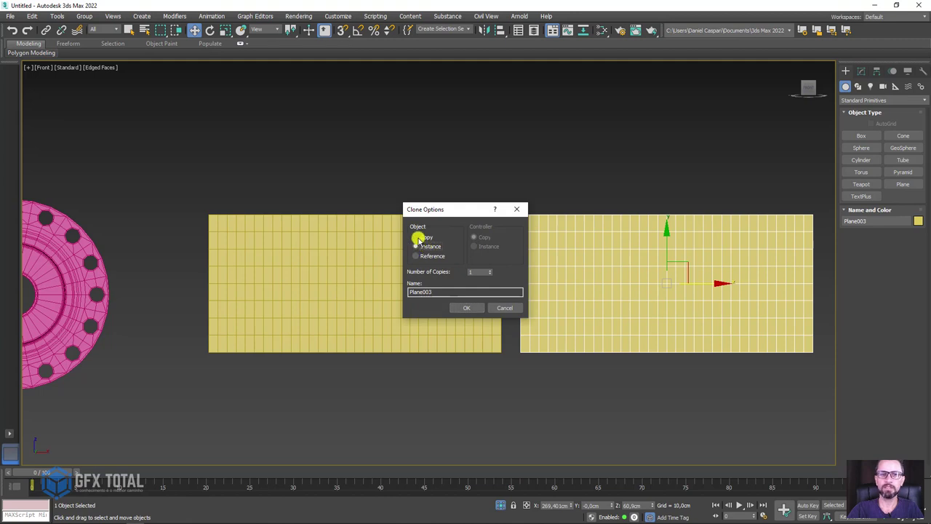
Keep the clone as an independent copy and give it a blue object color.
left_click(466, 308)
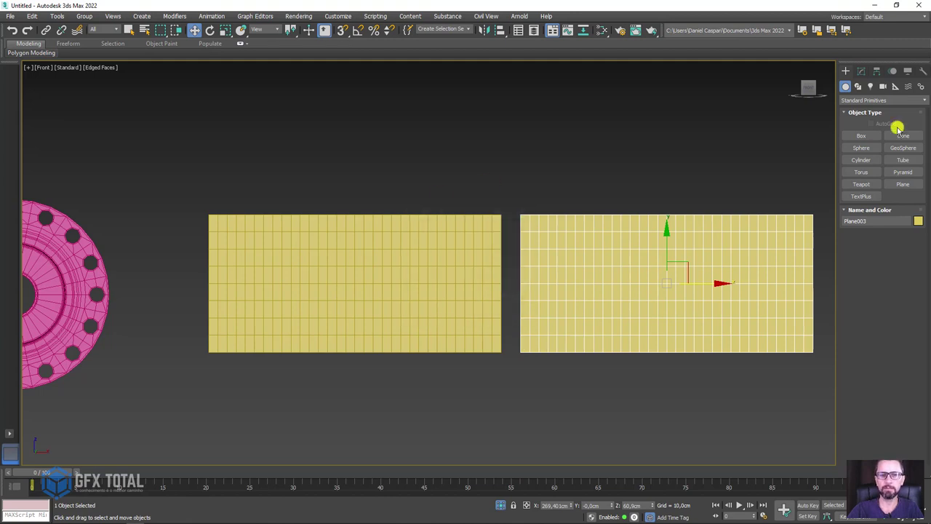
left_click(918, 220)
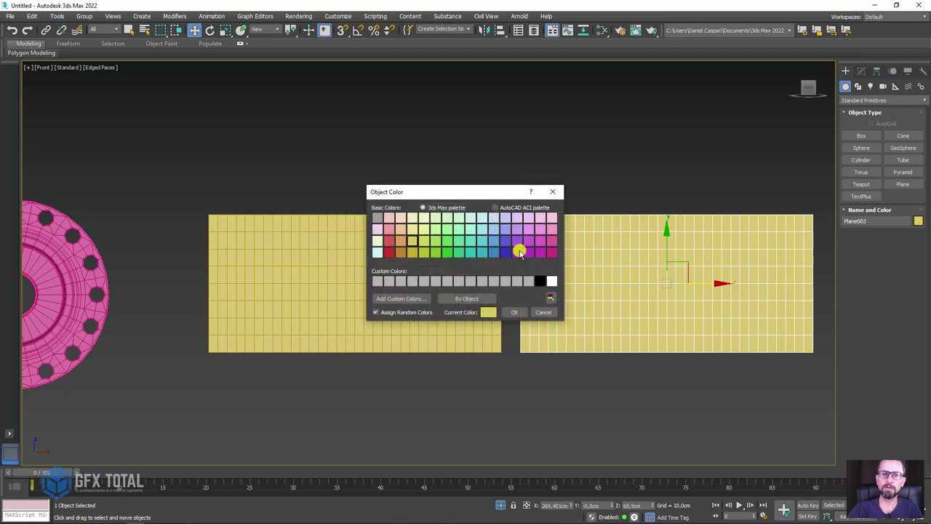
left_click(505, 252)
left_click(518, 313)
scroll(524, 342, "up", 2)
scroll(502, 346, "up", 3)
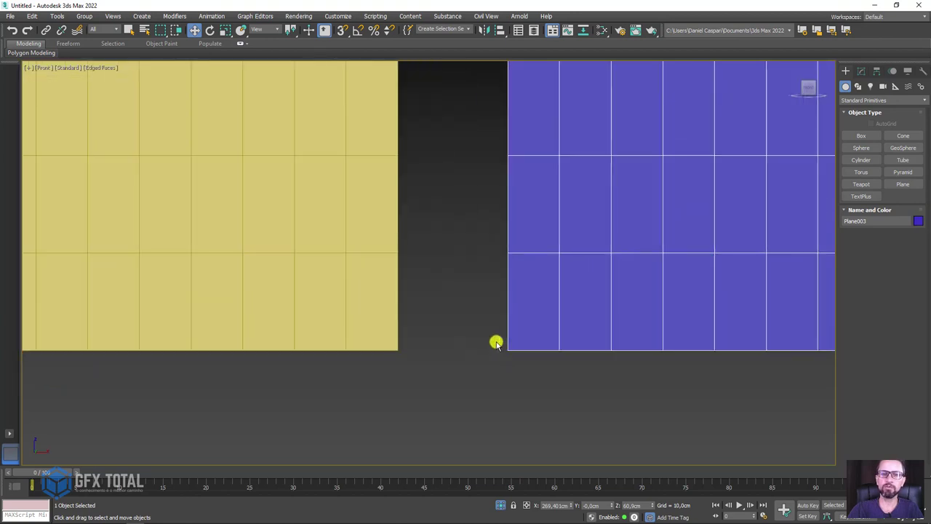
Review the Grid and Snap Settings options, then close the dialog.
right_click(342, 31)
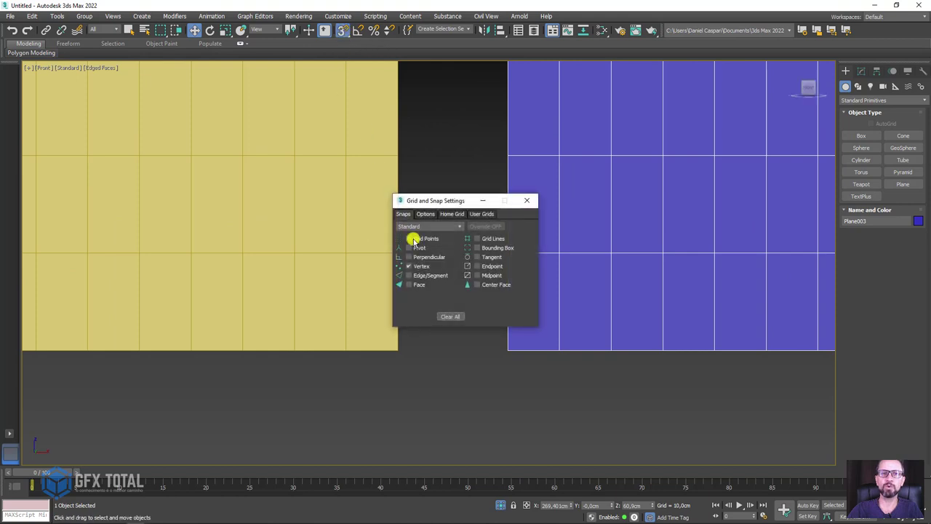
left_click(424, 214)
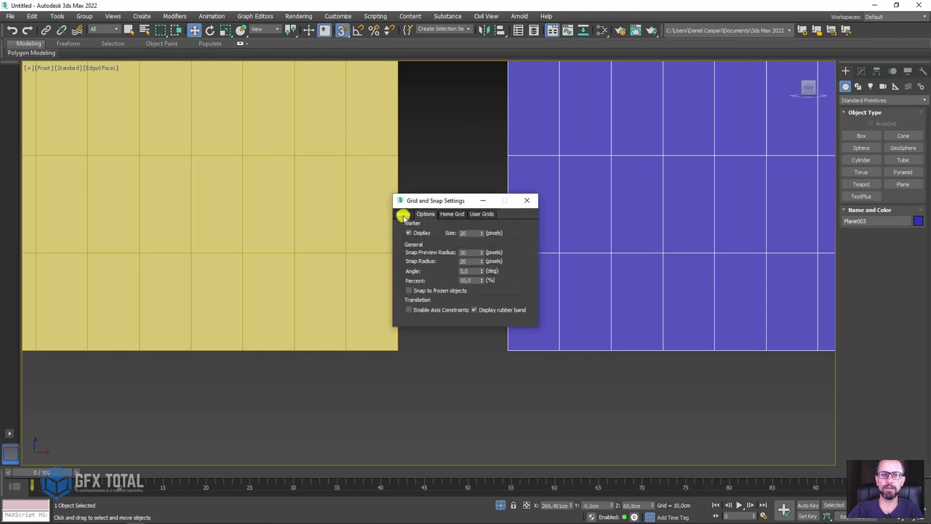
left_click(403, 216)
left_click(526, 203)
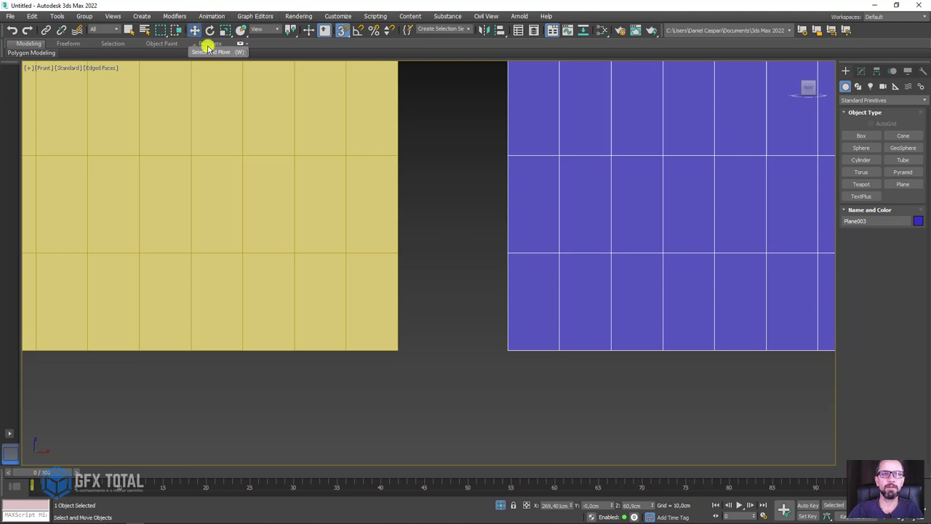
Snap the blue plane's corner onto the yellow plane's corner.
left_click_drag(508, 348, 402, 352)
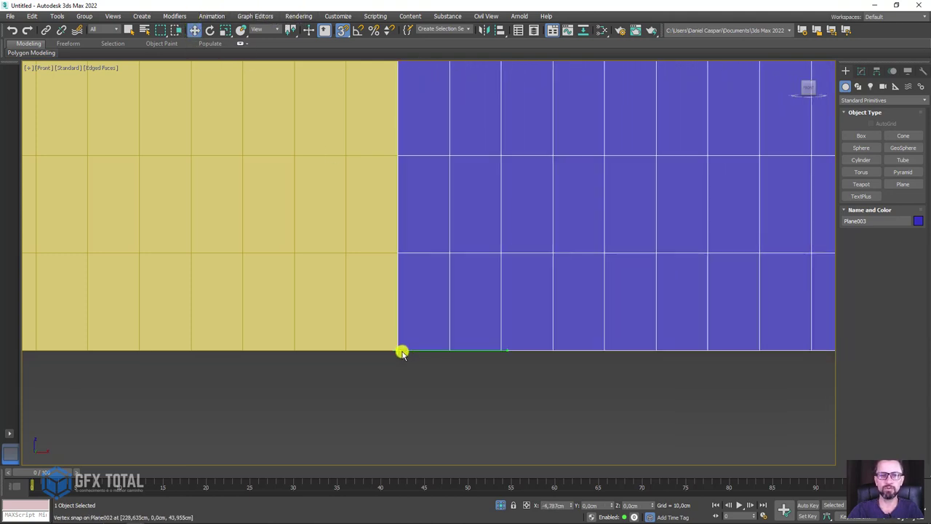
scroll(400, 353, "down", 3)
scroll(367, 327, "down", 3)
middle_click_drag(355, 335, 410, 335)
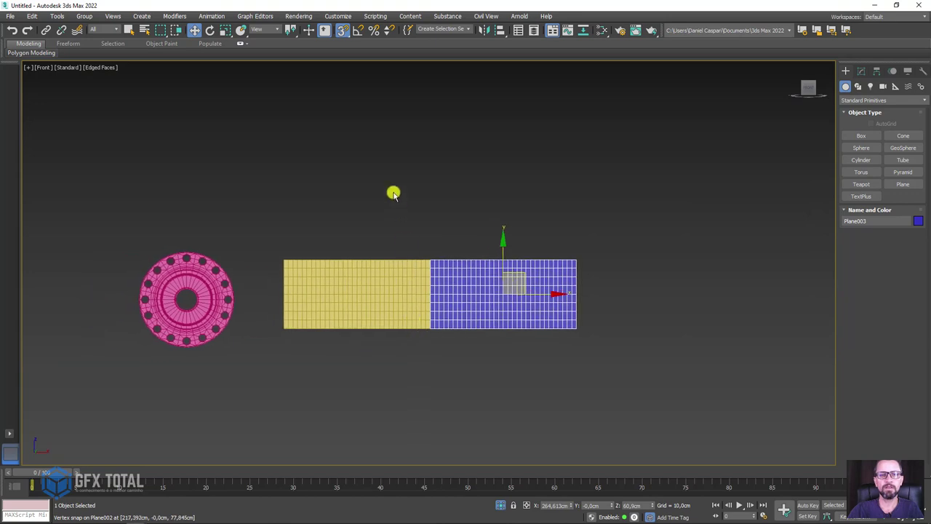
Add an FFD 2x2x2 modifier to the yellow plane.
left_click(408, 306)
left_click(861, 71)
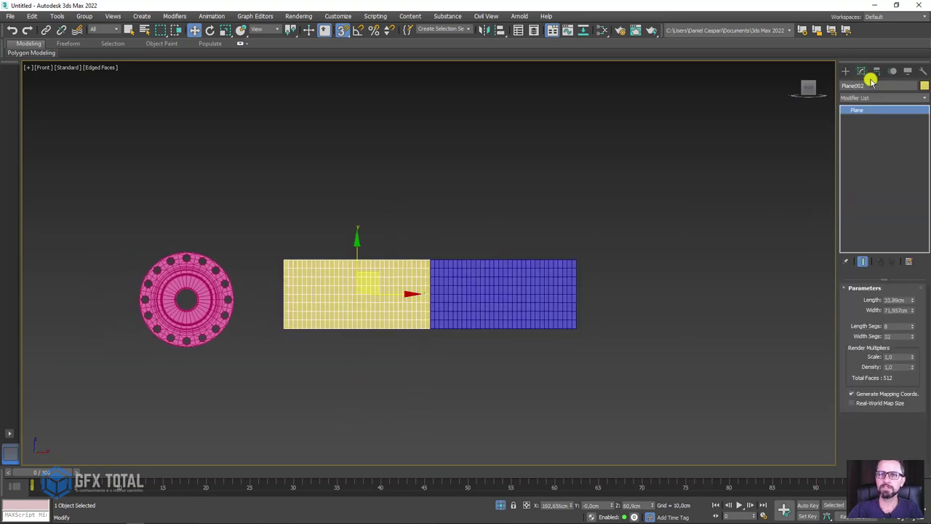
left_click(923, 99)
scroll(924, 129, "down", 3)
scroll(902, 218, "down", 2)
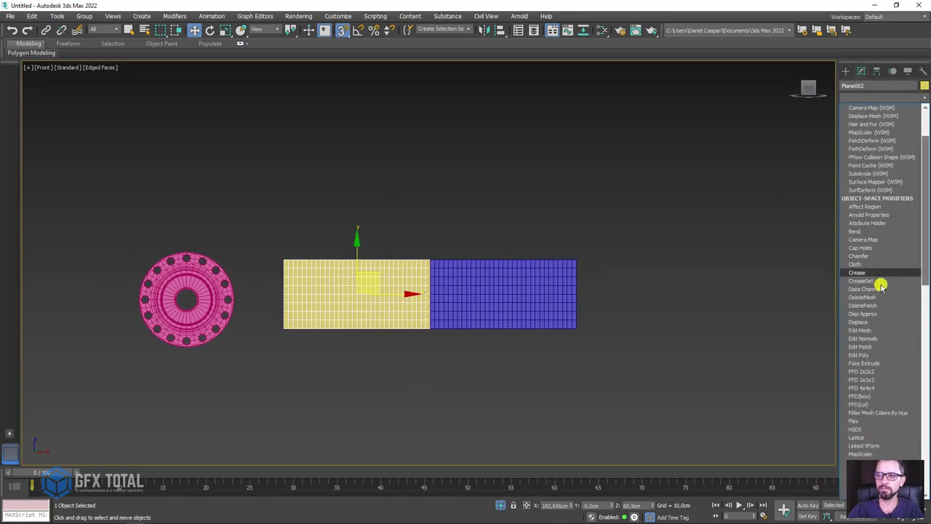
left_click(869, 370)
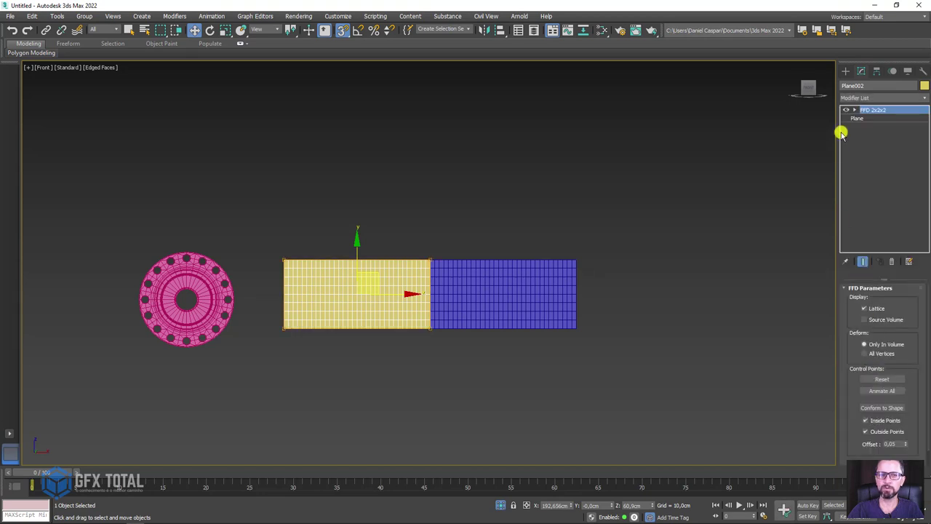
Raise the lattice's right control points up to the blue plane's edge.
left_click(856, 109)
left_click(880, 117)
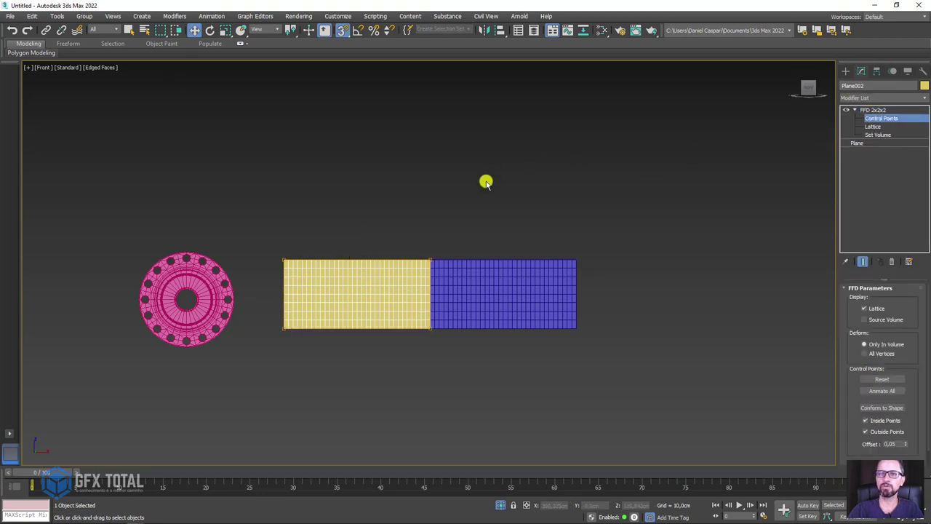
scroll(391, 379, "up", 5)
scroll(430, 328, "up", 3)
scroll(397, 323, "up", 2)
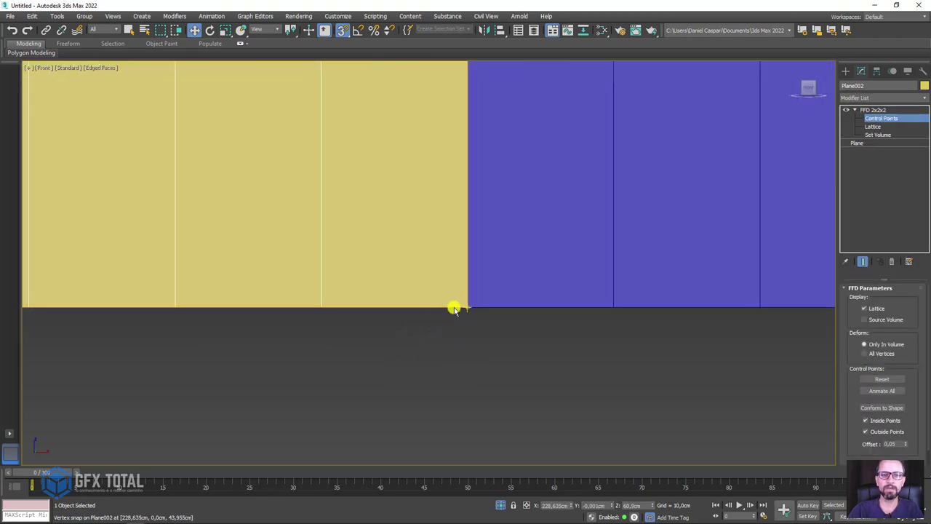
middle_click_drag(460, 304, 464, 419)
left_click_drag(448, 412, 443, 217)
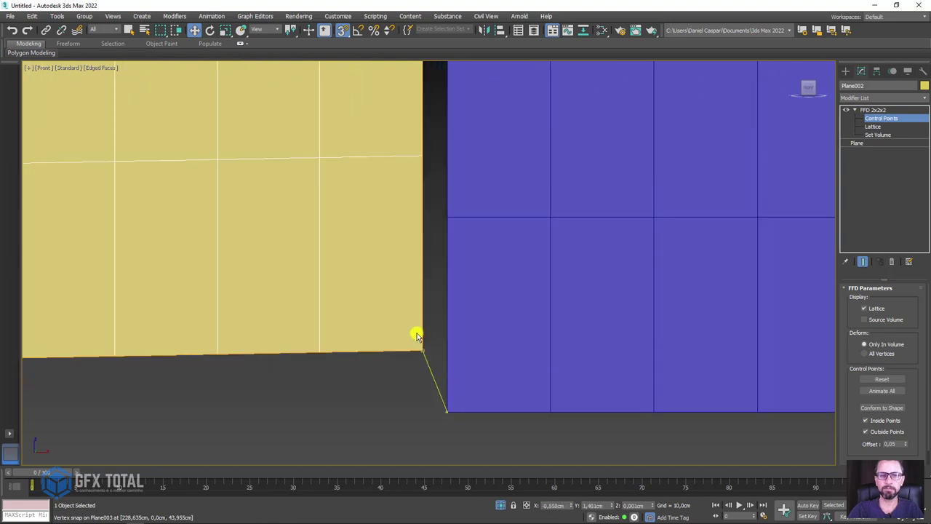
scroll(444, 216, "down", 8)
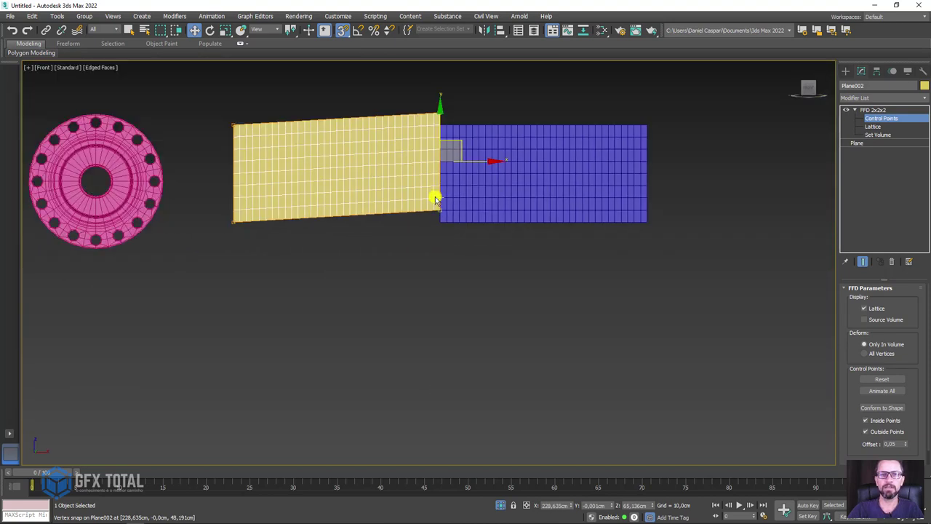
middle_click_drag(433, 197, 487, 235)
Exit control-point editing and delete the blue plane.
left_click(865, 113)
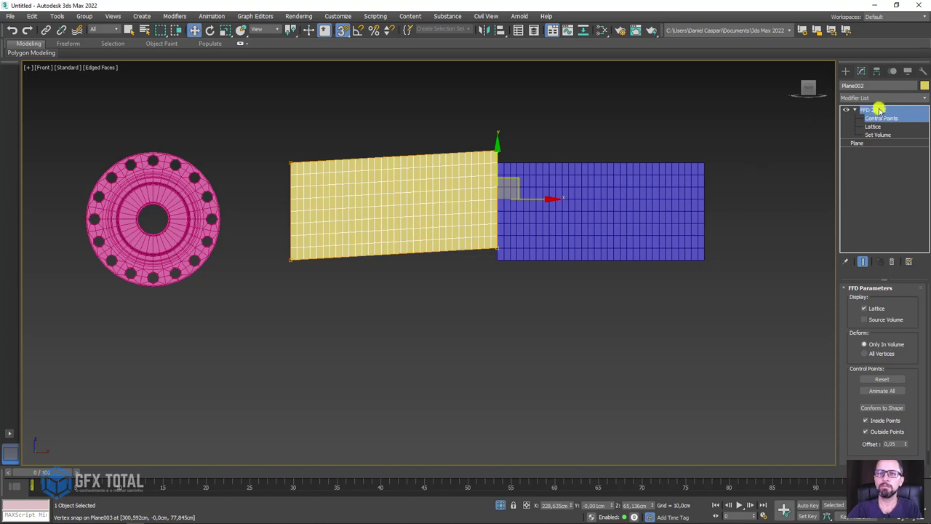
left_click(878, 109)
left_click(594, 230)
key("Delete")
mouse_move(522, 172)
middle_mouse_down()
mouse_move(553, 213)
mouse_move(456, 243)
mouse_move(488, 357)
mouse_move(523, 201)
mouse_move(554, 287)
middle_mouse_up()
Switch to Perspective and add a Bend modifier to the slanted plane.
key("p")
left_click(553, 218)
left_click(922, 104)
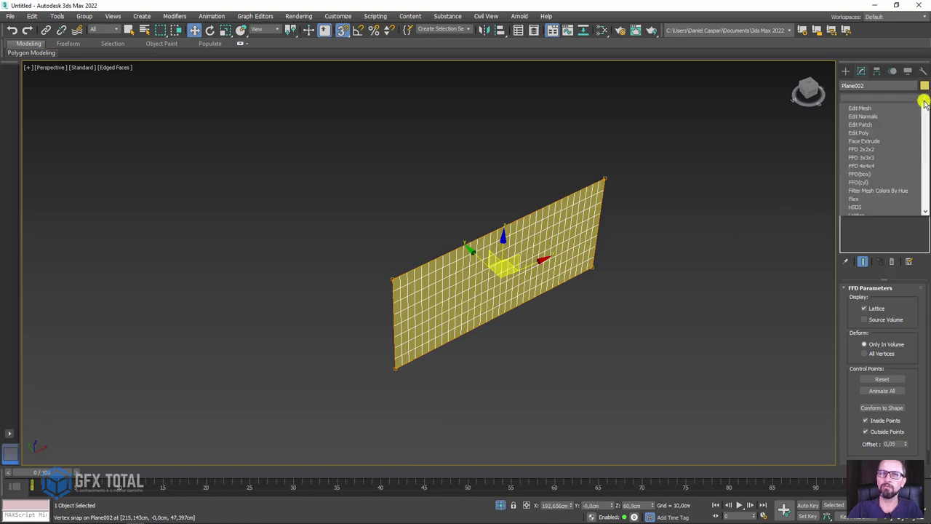
left_click(868, 284)
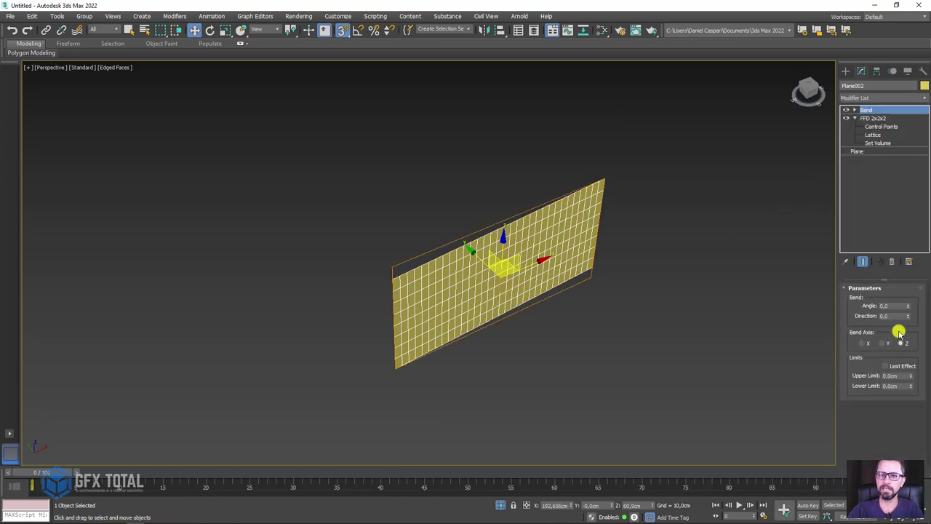
left_click_drag(908, 306, 883, 220)
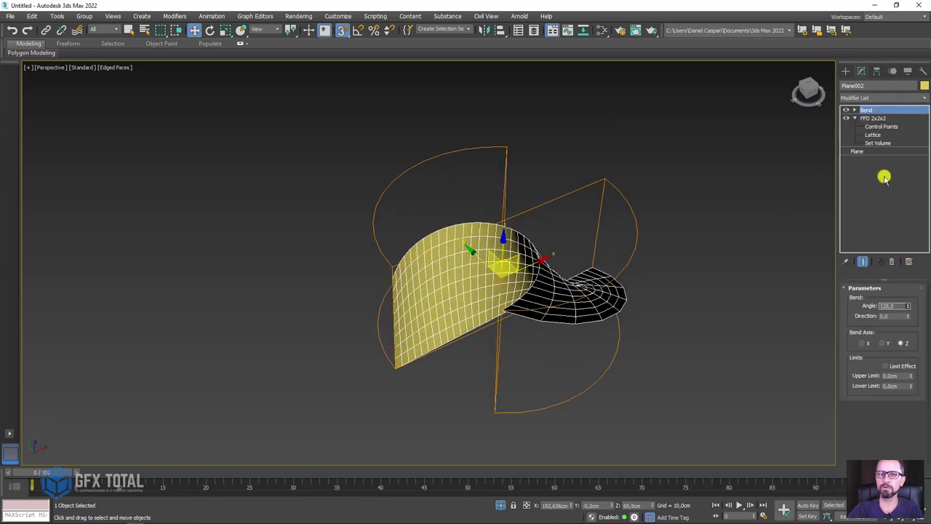
Set the Bend axis to X and the angle to 360 degrees.
left_click(880, 343)
left_click(864, 343)
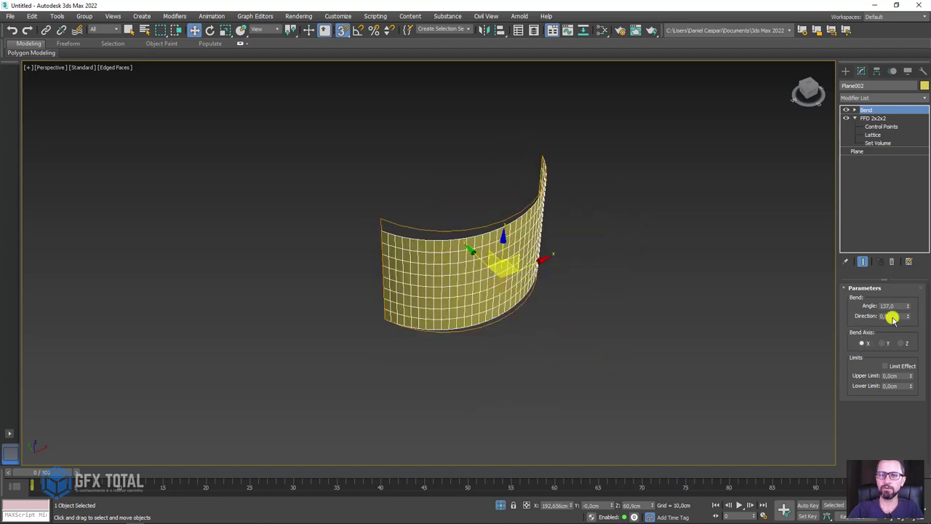
left_click_drag(908, 305, 895, 315)
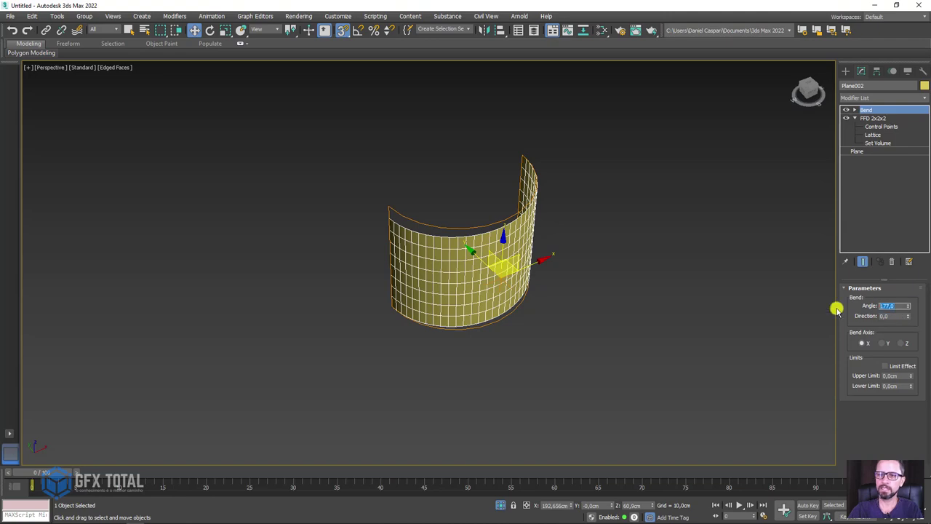
type("360")
key("Return")
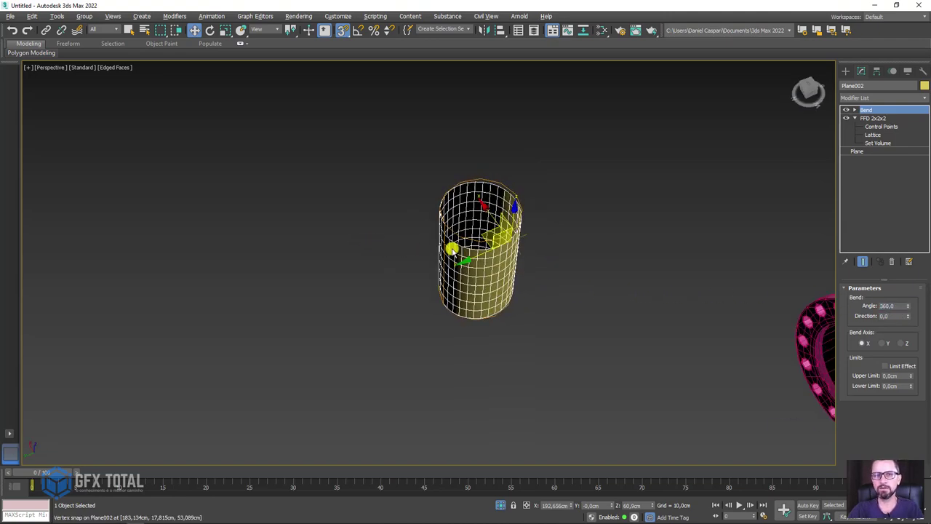
key("z")
left_click_drag(901, 310, 867, 297)
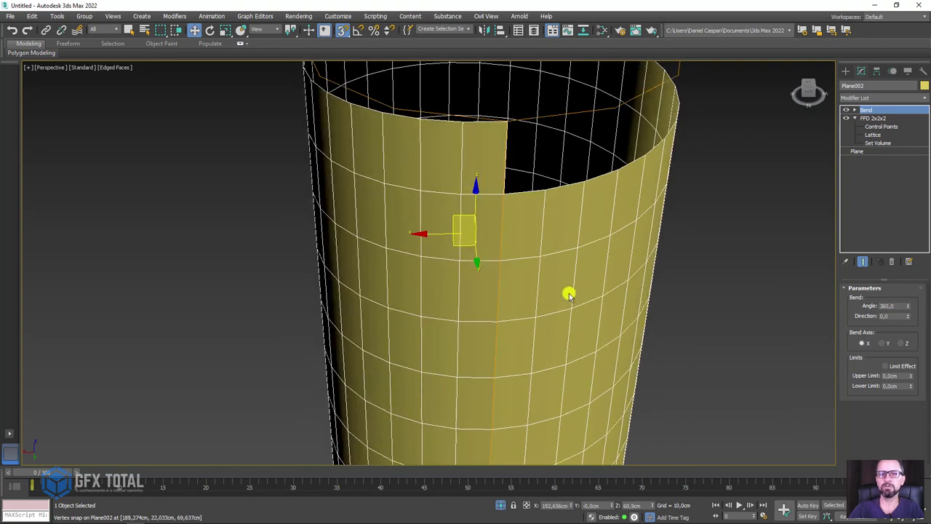
scroll(568, 293, "down", 4)
Convert the cylinder to Editable Poly and weld all its seam vertices.
right_click(484, 218)
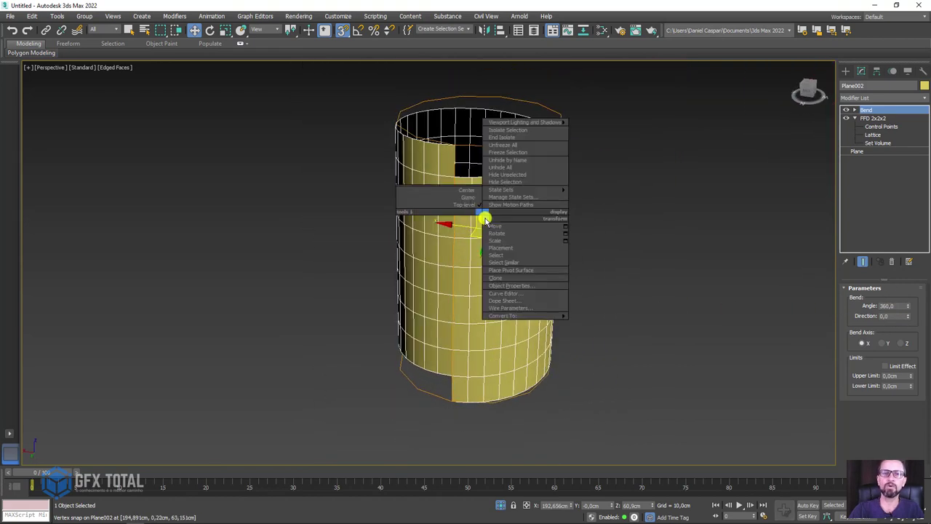
mouse_move(503, 316)
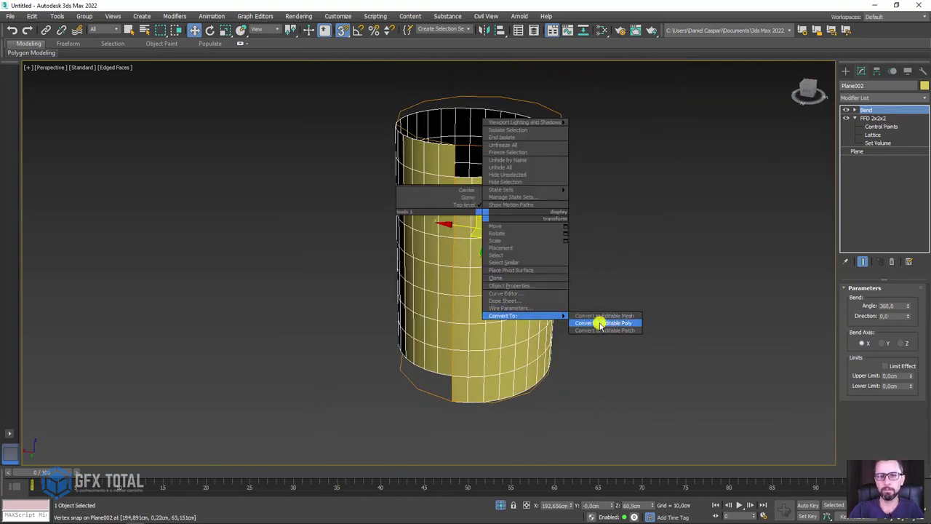
left_click(601, 323)
left_click(858, 299)
left_click_drag(716, 120, 341, 474)
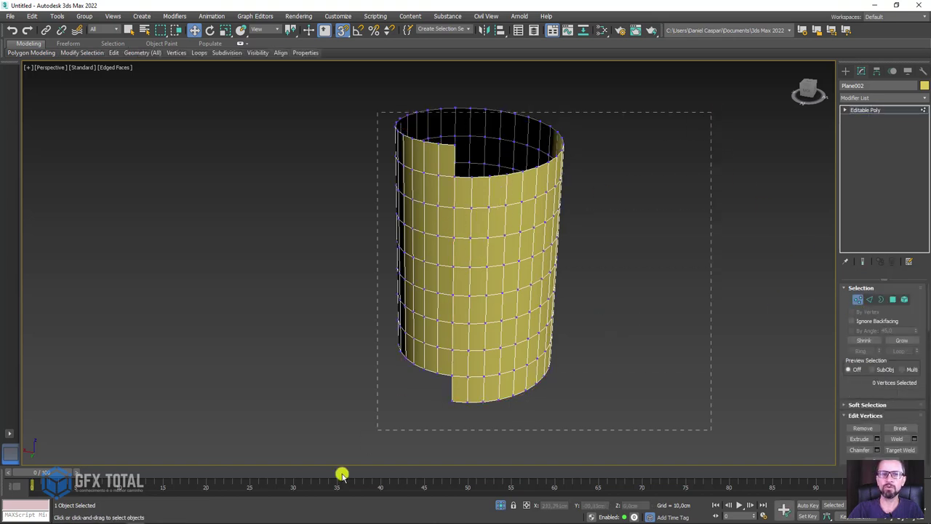
scroll(920, 306, "down", 2)
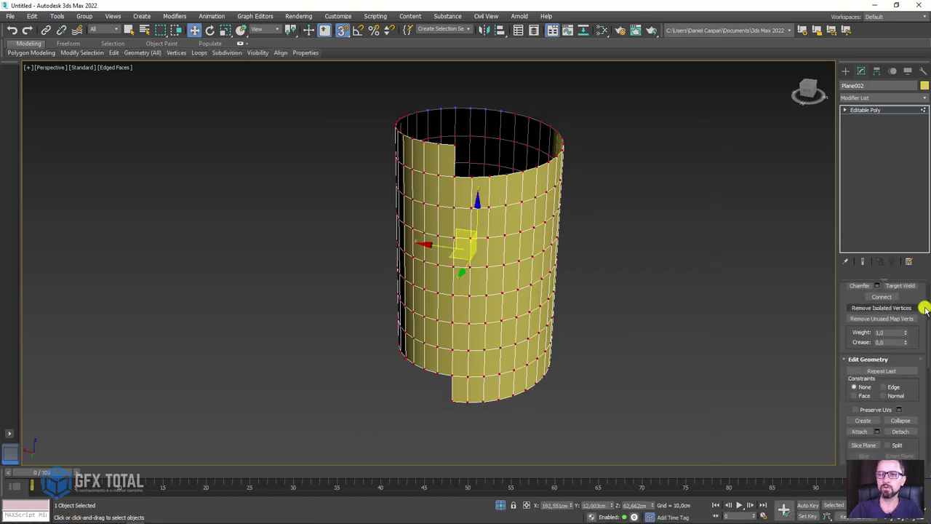
left_click(899, 376)
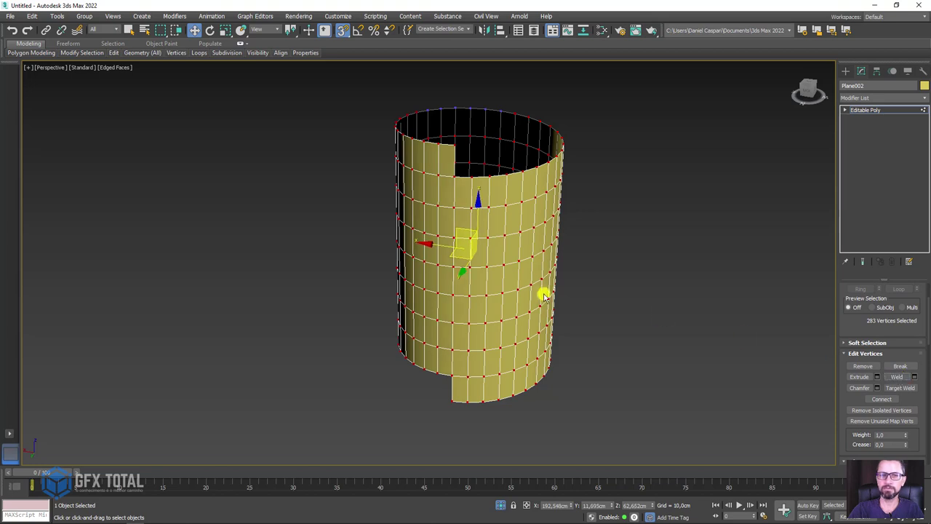
Exit sub-object mode and Shift-clone the cylinder upward as copy Plane003.
middle_click_drag(540, 293, 790, 171, "alt")
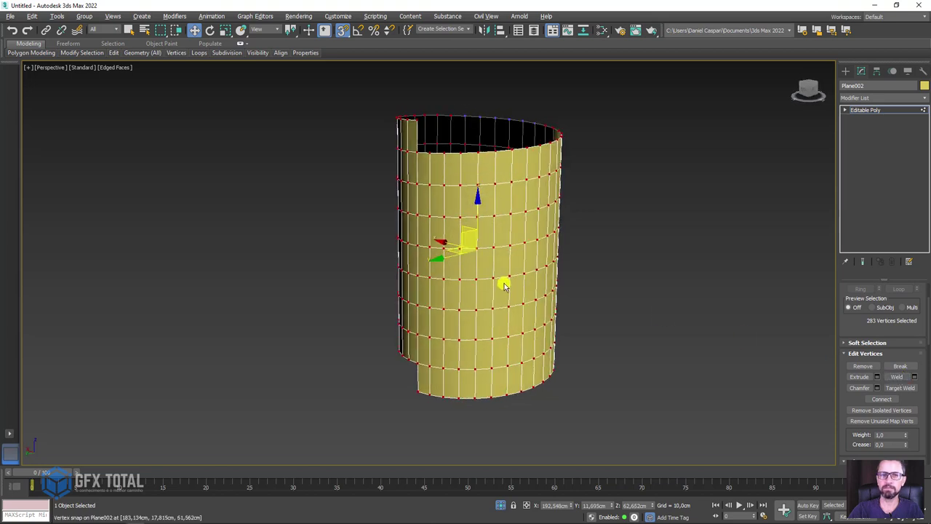
left_click(847, 111)
left_click(844, 111)
scroll(582, 240, "down", 4)
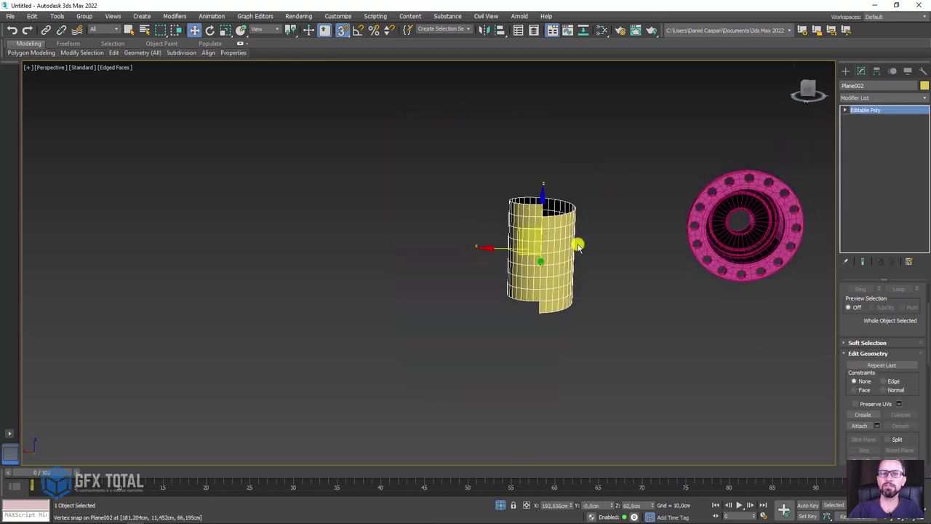
scroll(553, 225, "up", 3)
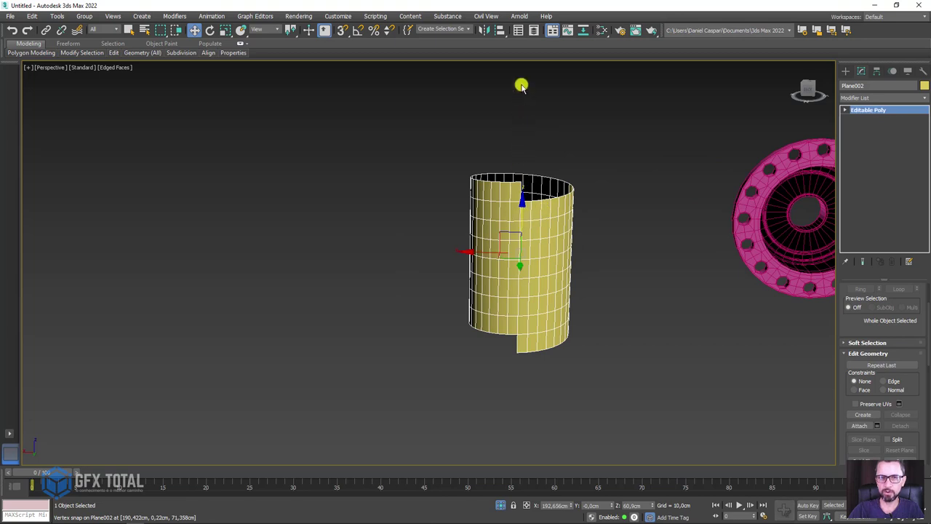
left_click_drag(521, 86, 523, 86, "shift")
left_click(472, 309)
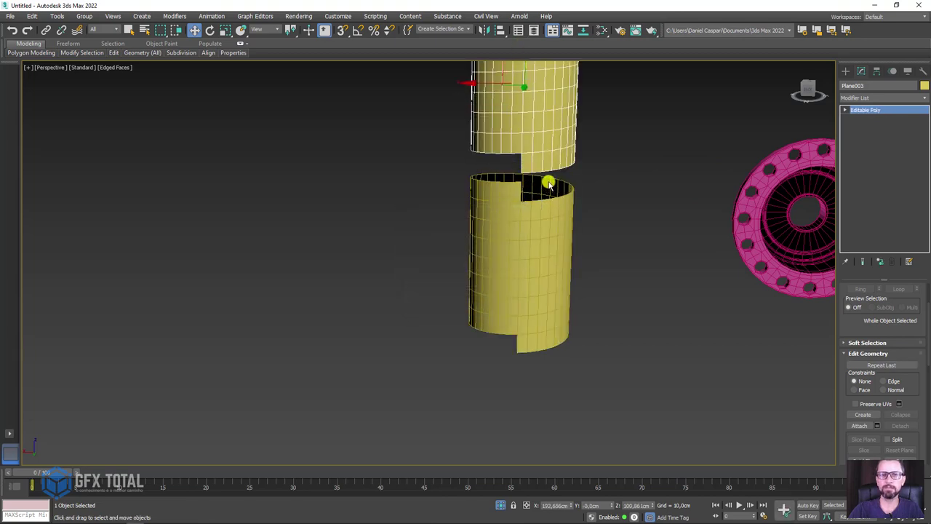
Vertex-snap the copy onto the top of the lower cylinder.
scroll(542, 183, "up", 2)
scroll(478, 144, "up", 3)
scroll(480, 142, "down", 2)
key("s")
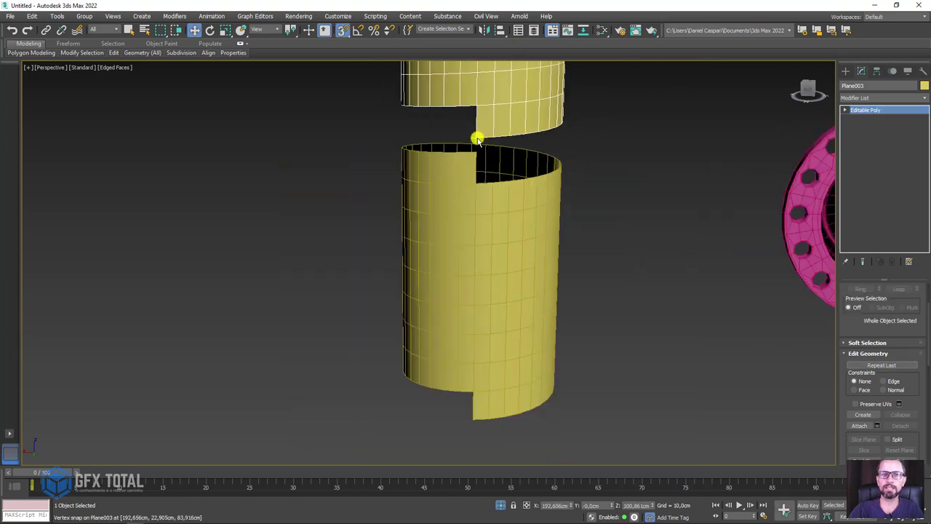
left_click_drag(486, 175, 480, 185)
scroll(480, 185, "down", 4)
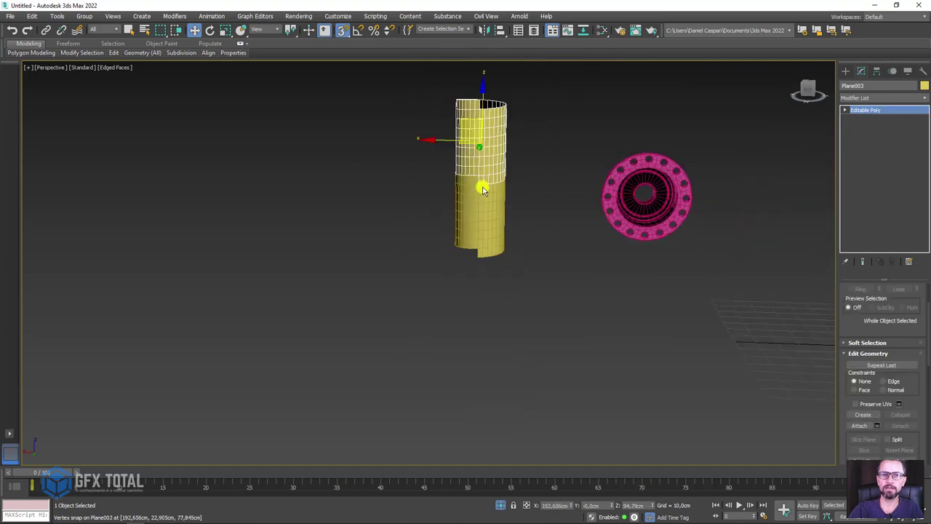
middle_click_drag(482, 185, 481, 271)
Turn snapping off and attach the upper cylinder to Plane002.
left_click(345, 31)
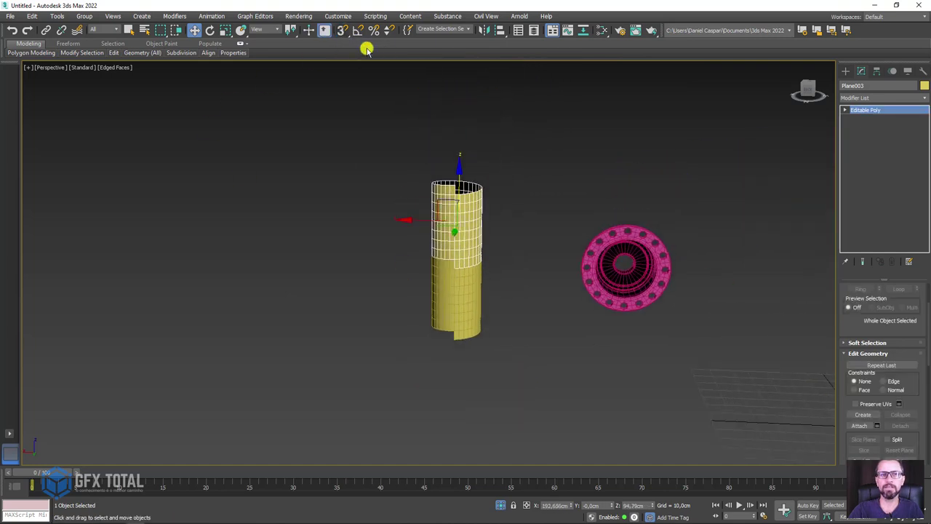
key("ctrl+z")
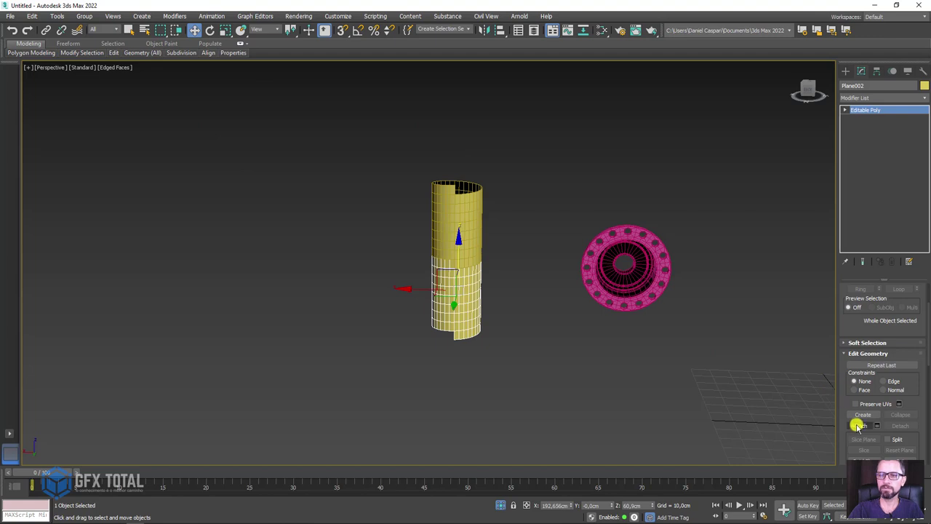
left_click(857, 426)
left_click(456, 247)
In Edge mode, pick one horizontal edge and Loop it into full horizontal rings.
key("1")
key("ctrl+a")
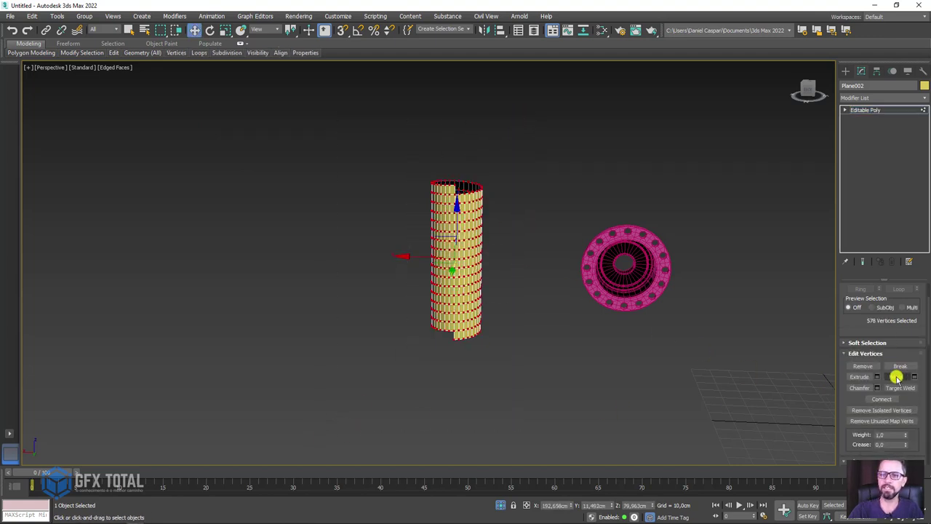
scroll(524, 270, "up", 5)
scroll(516, 272, "up", 2)
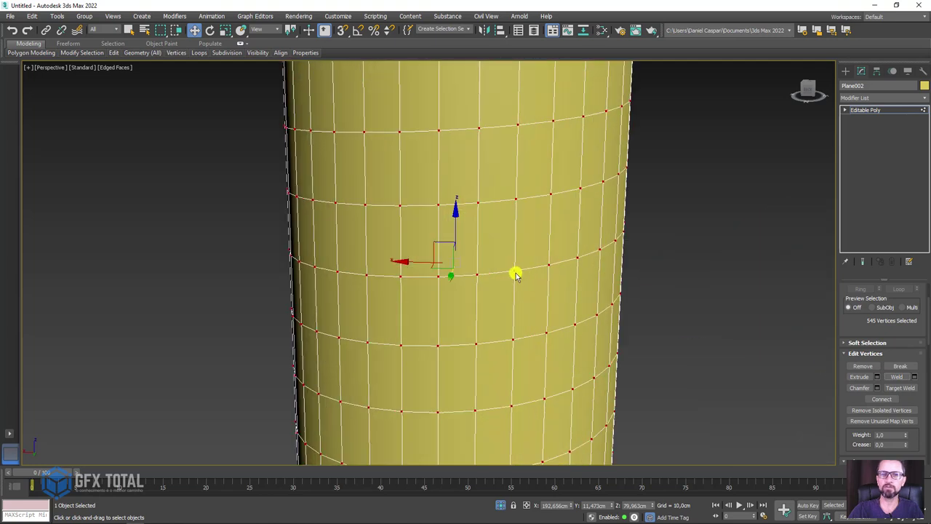
scroll(516, 272, "down", 5)
left_click(847, 109)
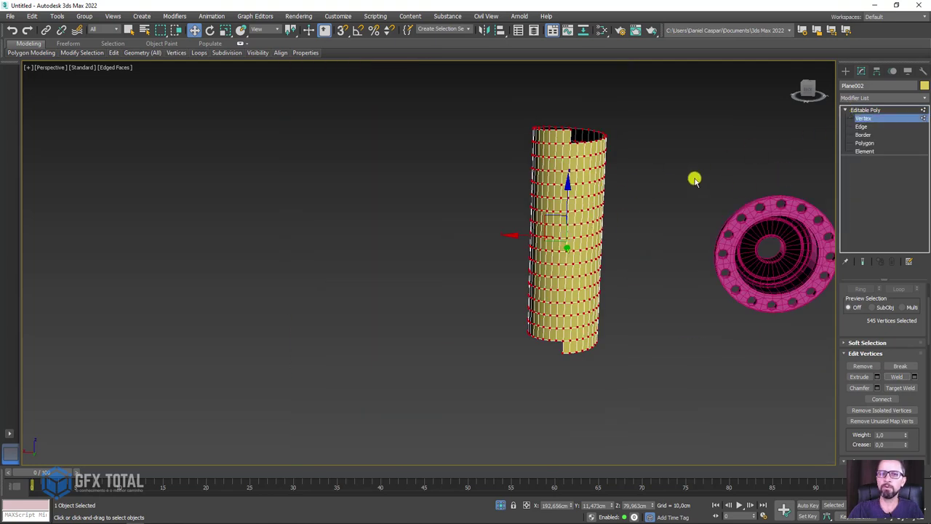
left_click(861, 126)
scroll(574, 165, "up", 4)
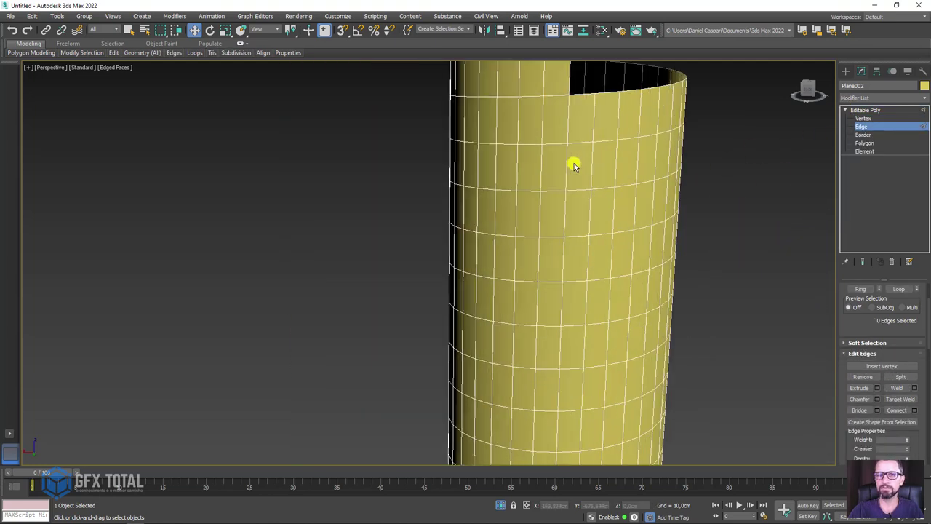
left_click(552, 98)
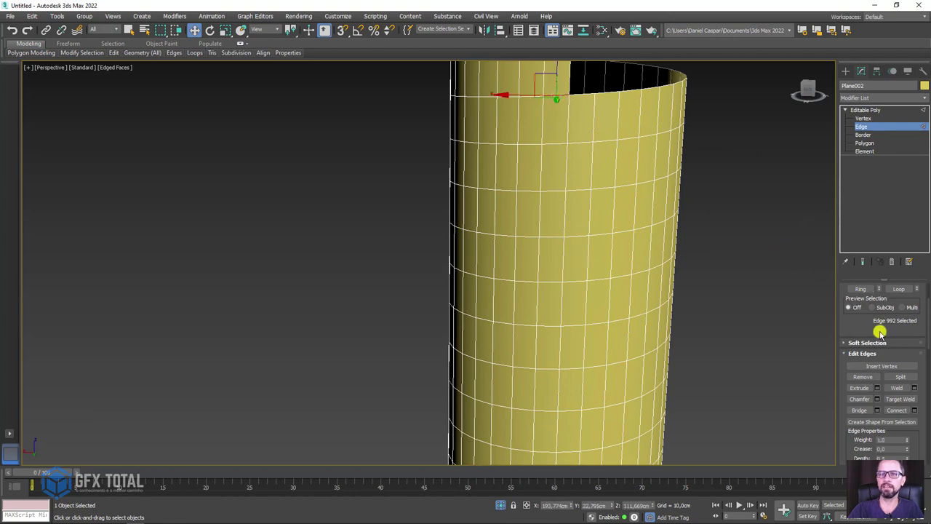
left_click(897, 288)
Alt-deselect the edges along the cylinder's top and bottom.
scroll(603, 182, "down", 2)
scroll(624, 174, "down", 1)
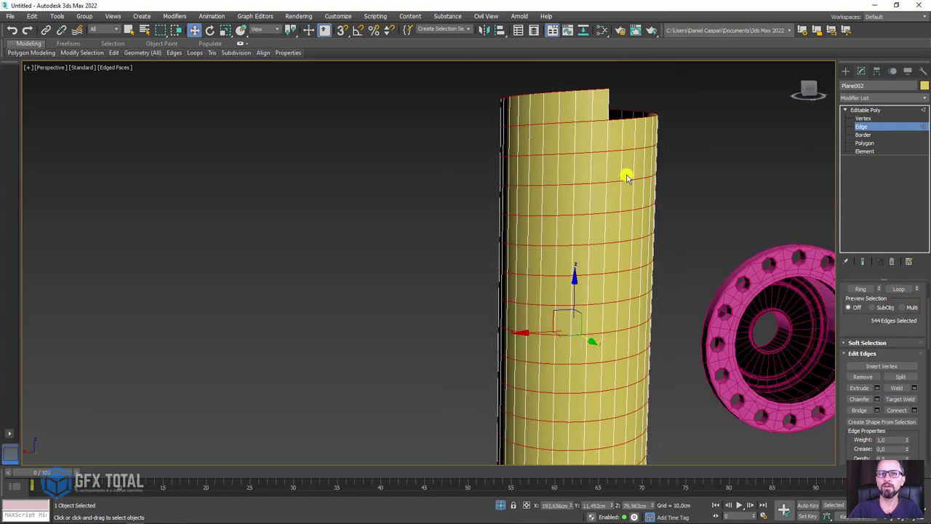
scroll(620, 237, "down", 1)
middle_click_drag(620, 237, 667, 138, "alt")
left_click_drag(591, 189, 591, 188, "alt")
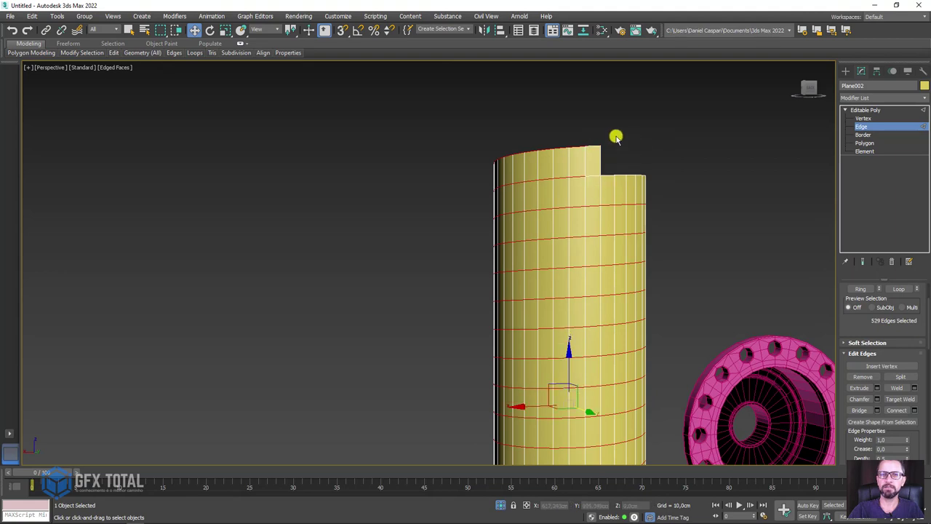
left_click_drag(689, 191, 684, 190, "alt")
mouse_move(609, 201)
middle_mouse_down("alt")
mouse_move(711, 208)
mouse_move(705, 201)
mouse_move(668, 292)
mouse_move(633, 156)
mouse_move(628, 265)
middle_mouse_up("alt")
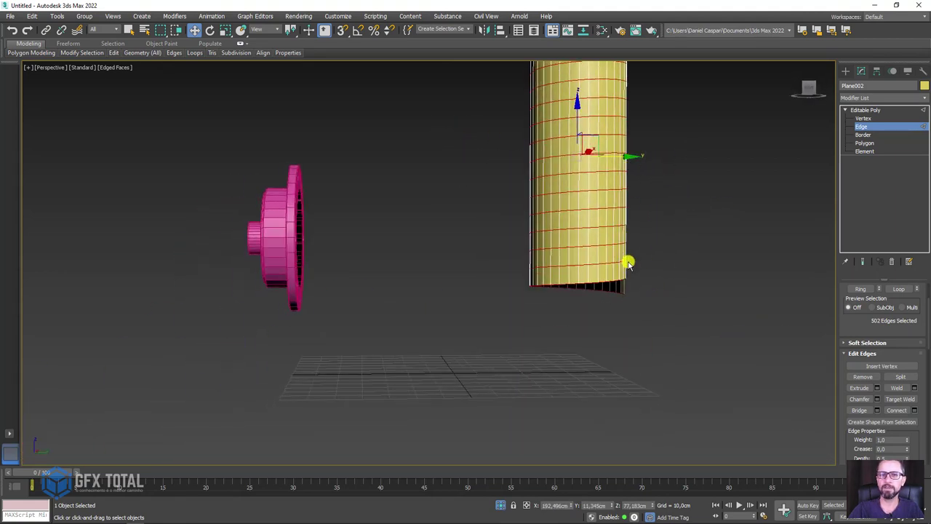
left_click_drag(435, 269, 436, 266, "alt")
mouse_move(593, 320)
middle_mouse_down("alt")
mouse_move(603, 315)
mouse_move(612, 327)
middle_mouse_up("alt")
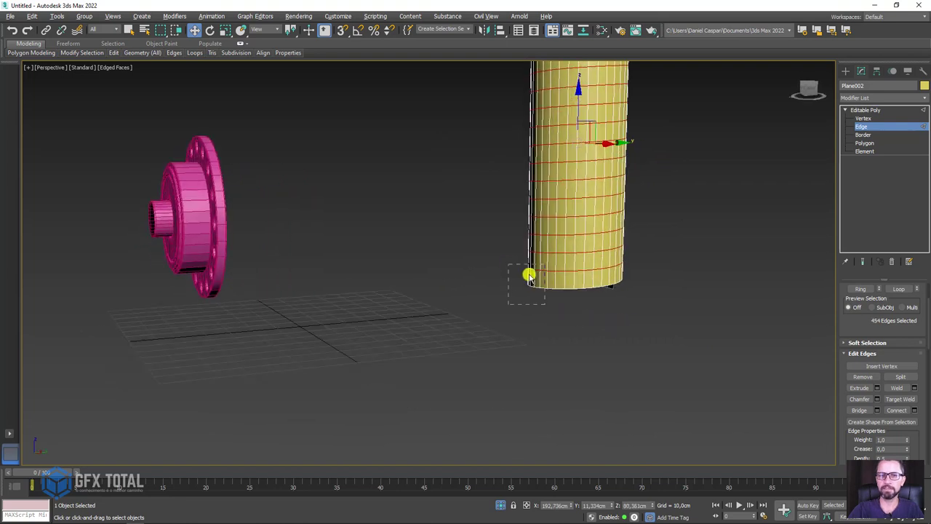
left_click_drag(529, 276, 529, 275, "alt")
left_click_drag(591, 318, 513, 268, "alt")
mouse_move(512, 267)
middle_mouse_down("alt")
mouse_move(553, 388)
mouse_move(522, 371)
mouse_move(517, 389)
mouse_move(596, 392)
middle_mouse_up("alt")
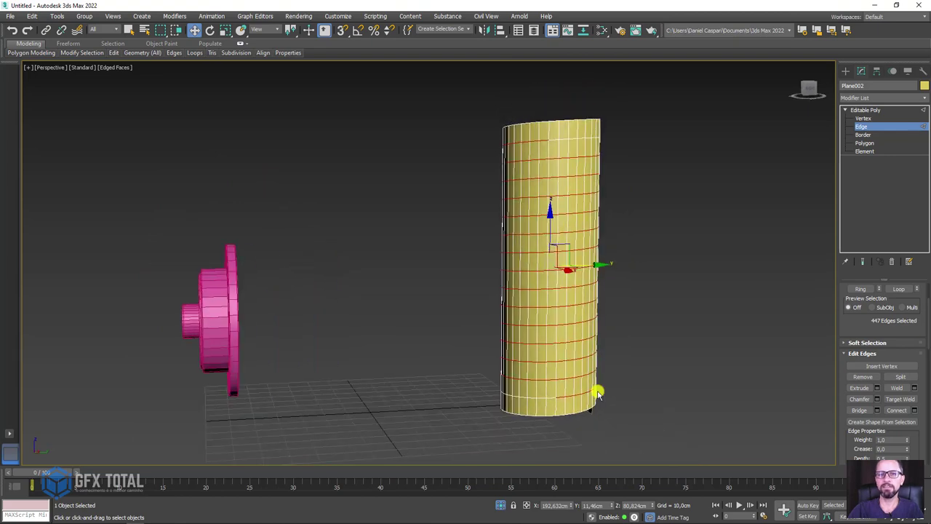
Extrude the selected edge rings with a small height into thin thread ridges.
left_click(876, 388)
middle_click_drag(582, 270, 449, 269, "alt")
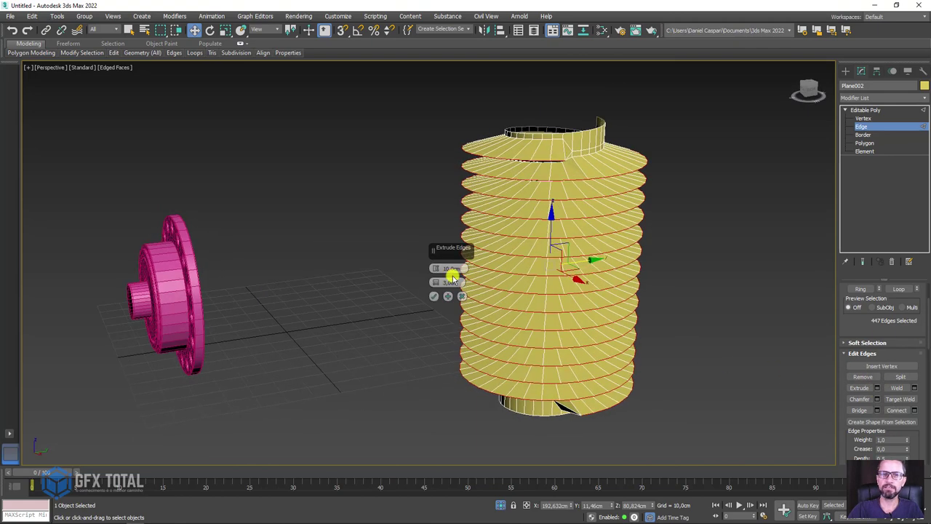
mouse_move(435, 269)
left_mouse_down()
mouse_move(437, 302)
mouse_move(434, 276)
left_mouse_up()
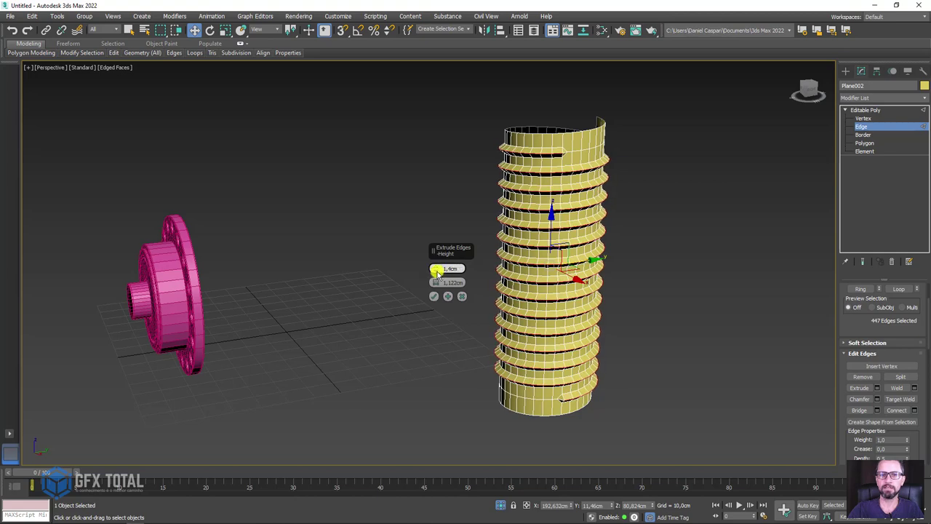
left_click(433, 296)
Scale the threaded cylinder element down along Z to shorten it.
middle_click_drag(556, 294, 824, 160, "alt")
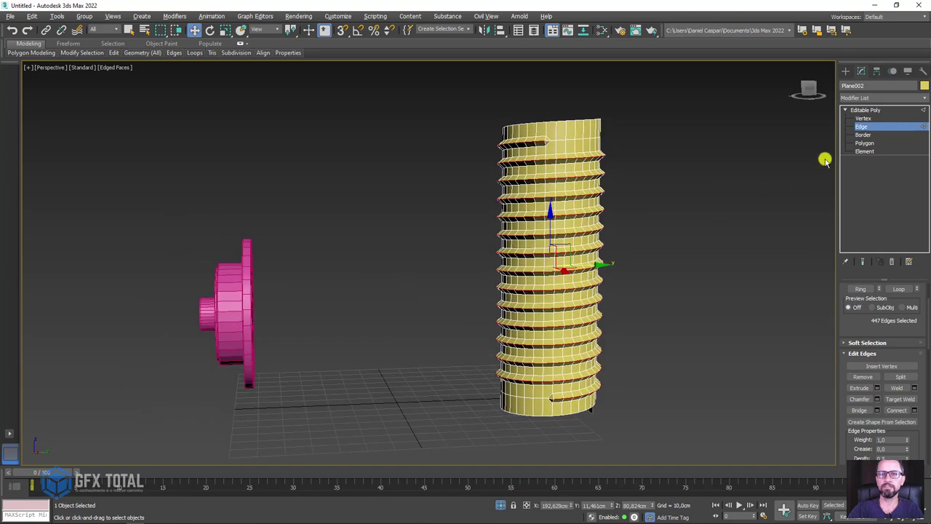
left_click(864, 150)
left_click(516, 311)
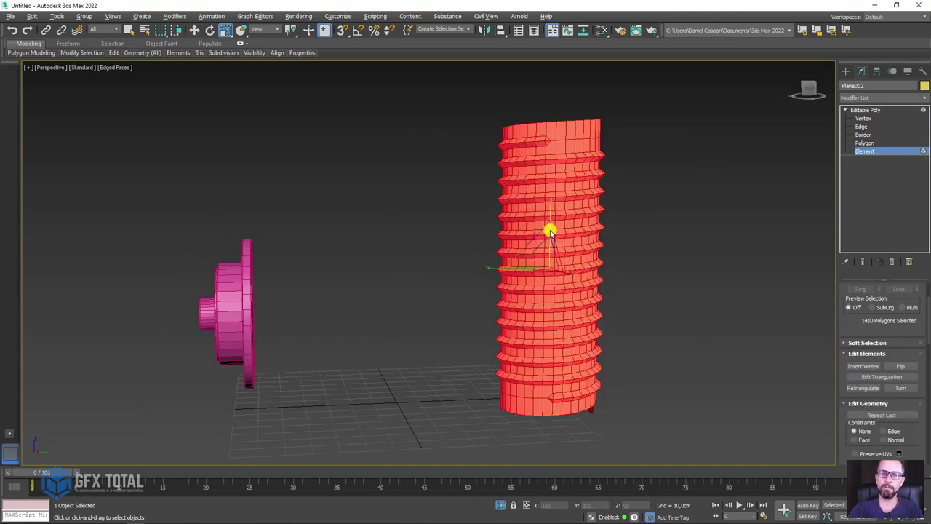
left_click_drag(550, 231, 551, 254)
left_click(867, 109)
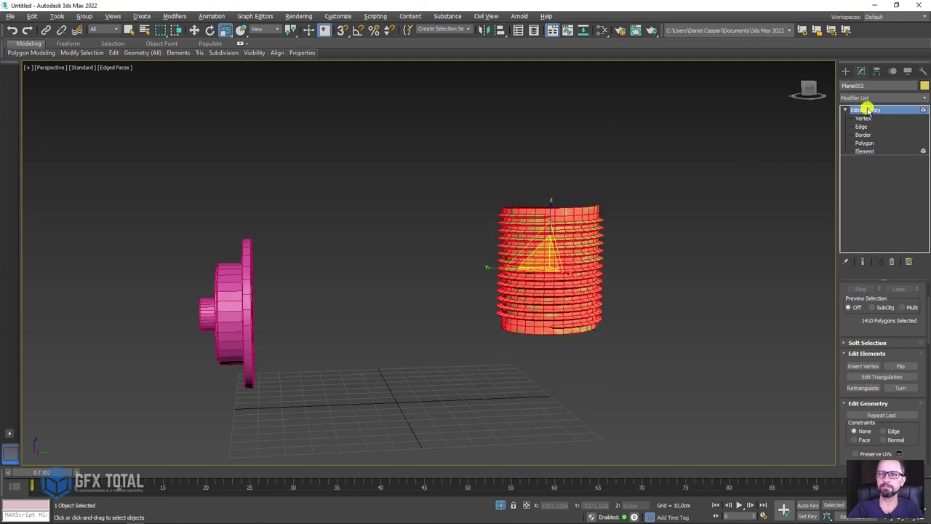
Select the cylinder's top open border and switch to the Move tool.
middle_click_drag(728, 167, 650, 241, "alt")
scroll(645, 231, "up", 5)
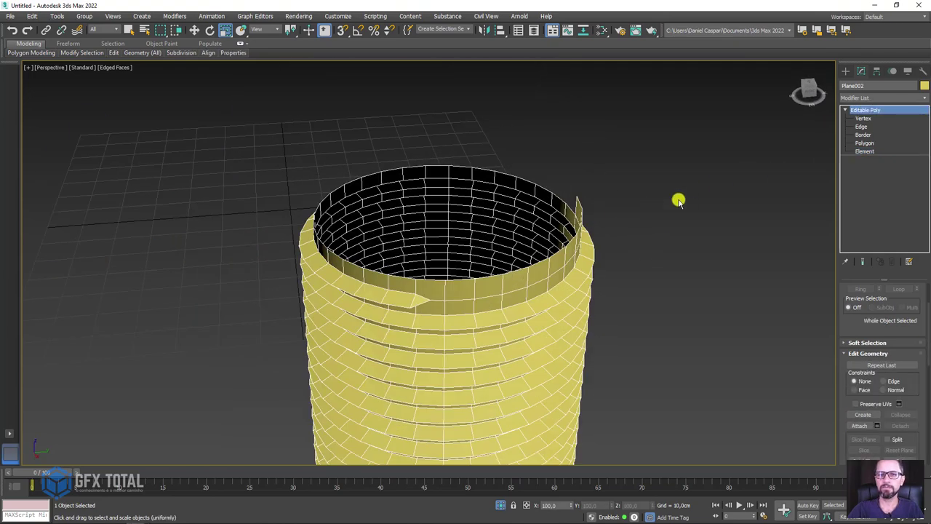
left_click(874, 134)
left_click_drag(513, 196, 514, 196)
mouse_move(514, 196)
middle_mouse_down("alt")
mouse_move(465, 172)
mouse_move(499, 191)
mouse_move(636, 173)
mouse_move(472, 221)
middle_mouse_up("alt")
key("w")
scroll(472, 220, "up", 4)
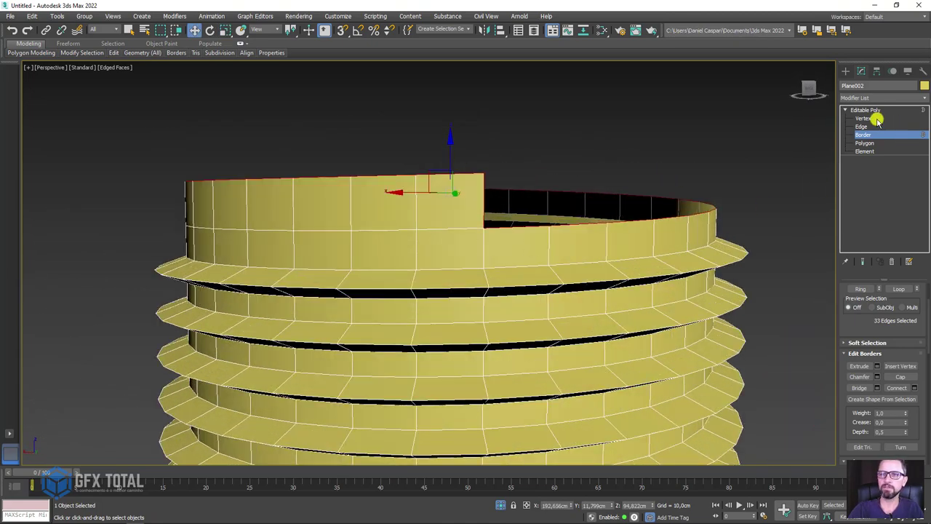
Snap the thread-end vertex up to the top rim and weld the overlapping vertices.
left_click(877, 119)
left_click(484, 230)
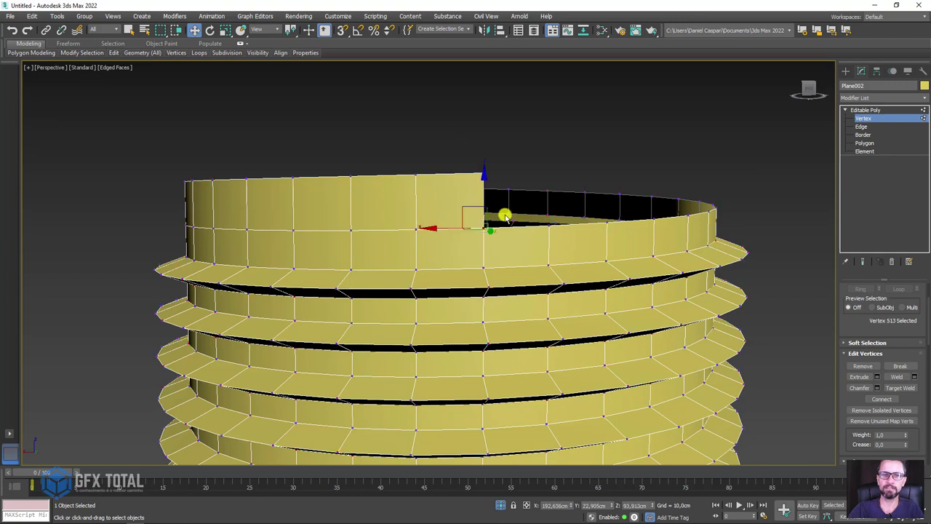
key("s")
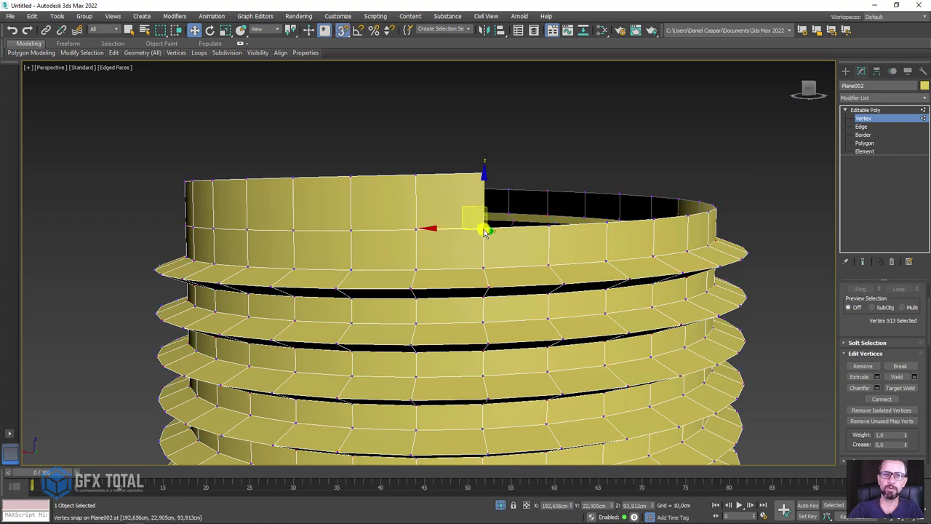
left_click_drag(484, 230, 485, 175)
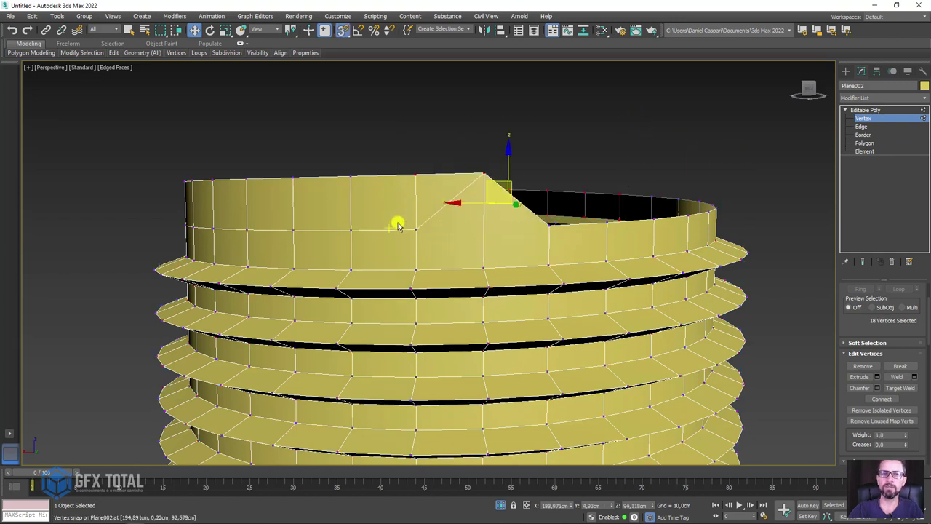
left_click(899, 376)
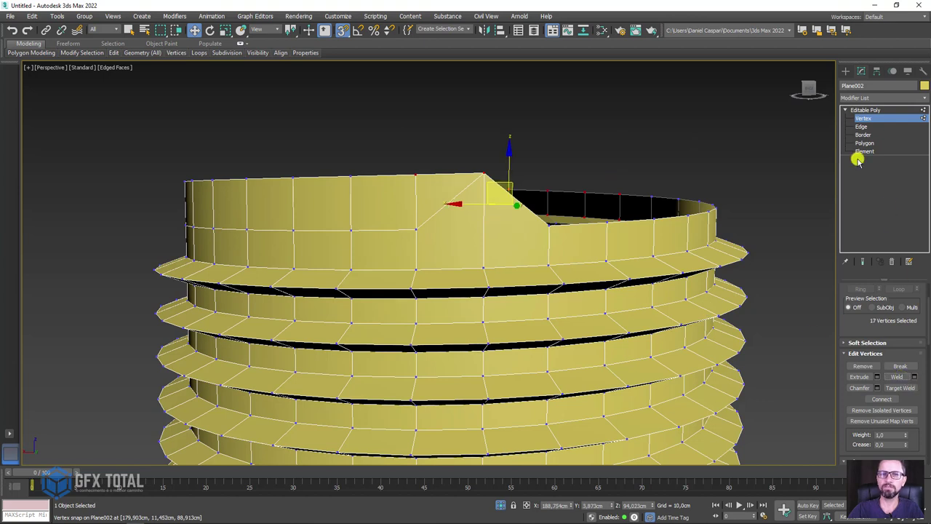
Select the bolt's open top border and scale it flat into a level rim.
left_click(863, 135)
left_click_drag(740, 150, 657, 243)
key("e")
key("r")
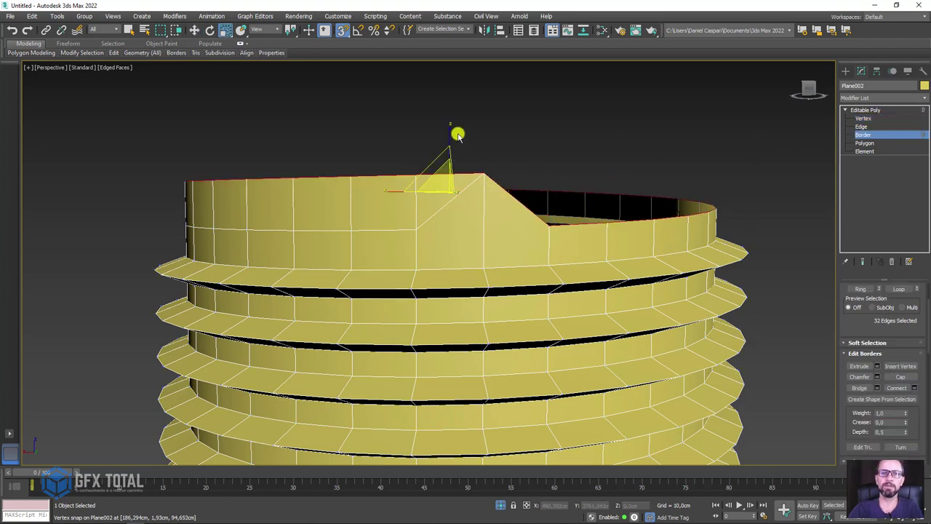
left_click_drag(451, 137, 499, 139)
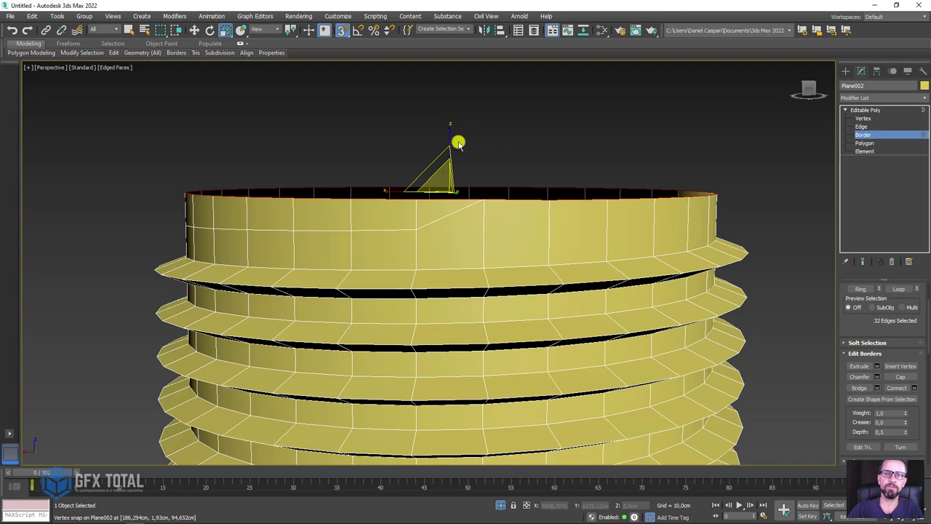
scroll(462, 105, "down", 5)
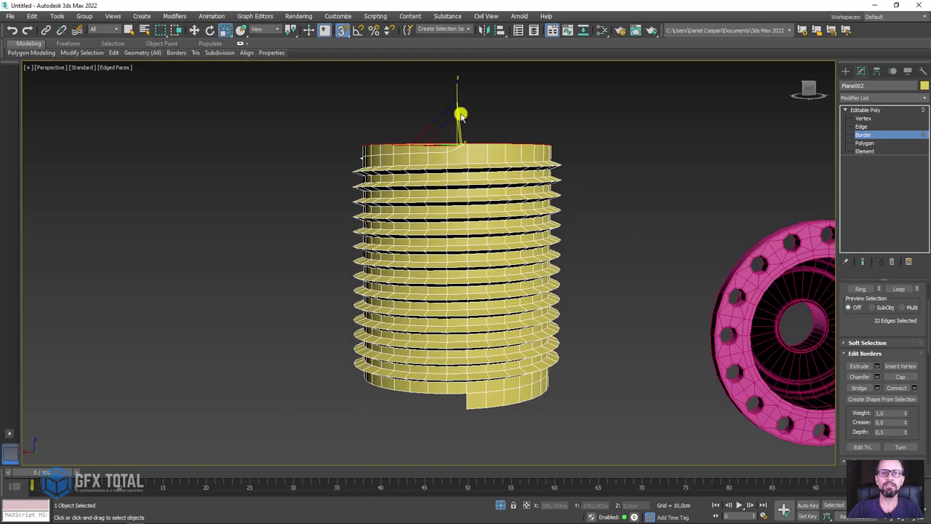
mouse_move(461, 115)
middle_mouse_down("alt")
mouse_move(480, 193)
mouse_move(472, 155)
mouse_move(472, 170)
middle_mouse_up("alt")
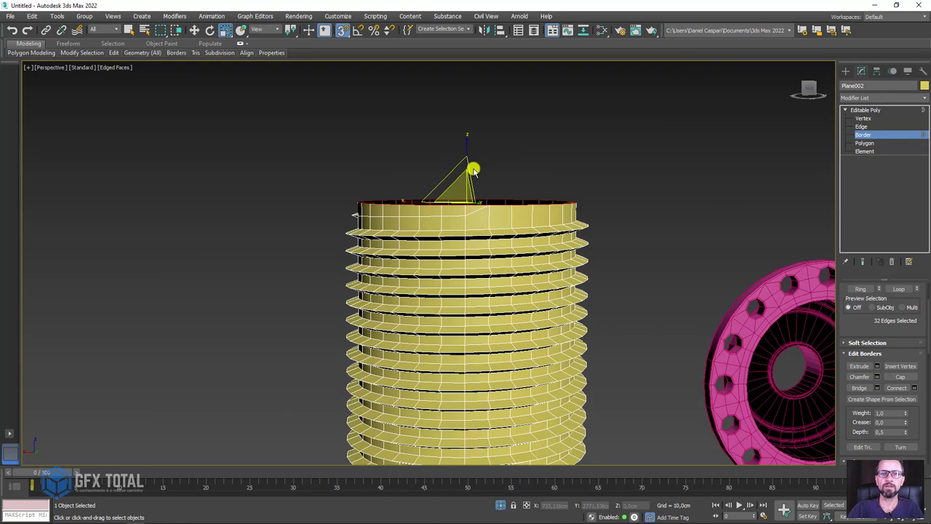
middle_click_drag(497, 207, 399, 214, "alt")
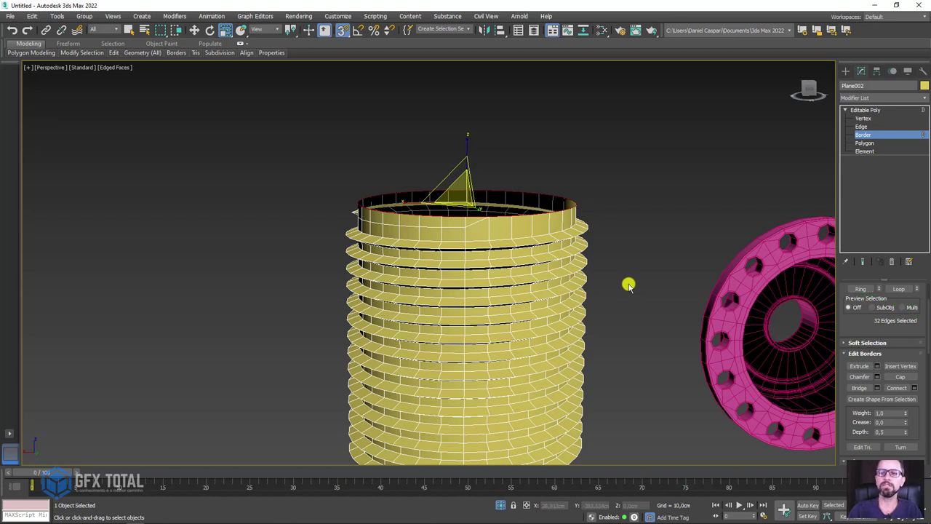
Extrude the top border a short way, scale it inward into a tapered cap, and cap the hole.
key("w")
mouse_move(468, 151)
left_mouse_down("shift")
mouse_move(464, 138)
mouse_move(459, 161)
left_mouse_up("shift")
key("ctrl+z")
left_click(345, 30)
key("e")
key("r")
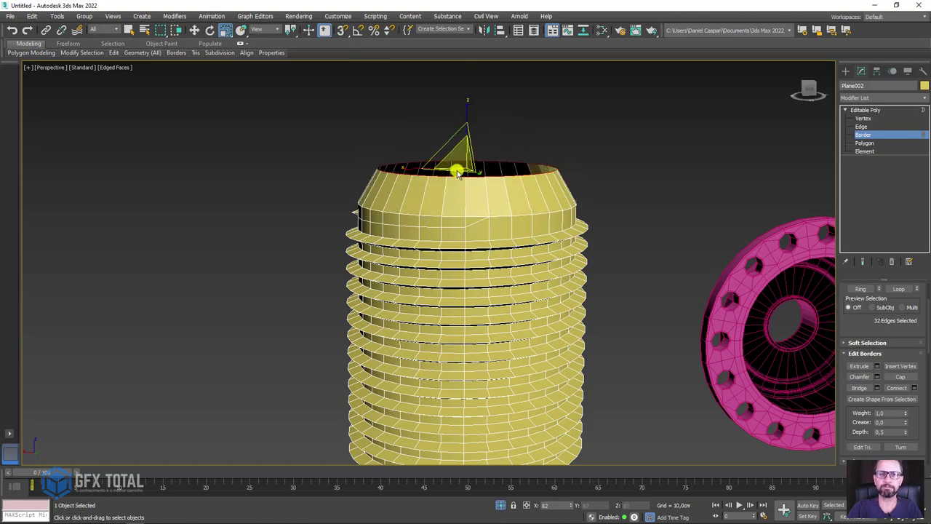
middle_click_drag(482, 149, 472, 170, "alt")
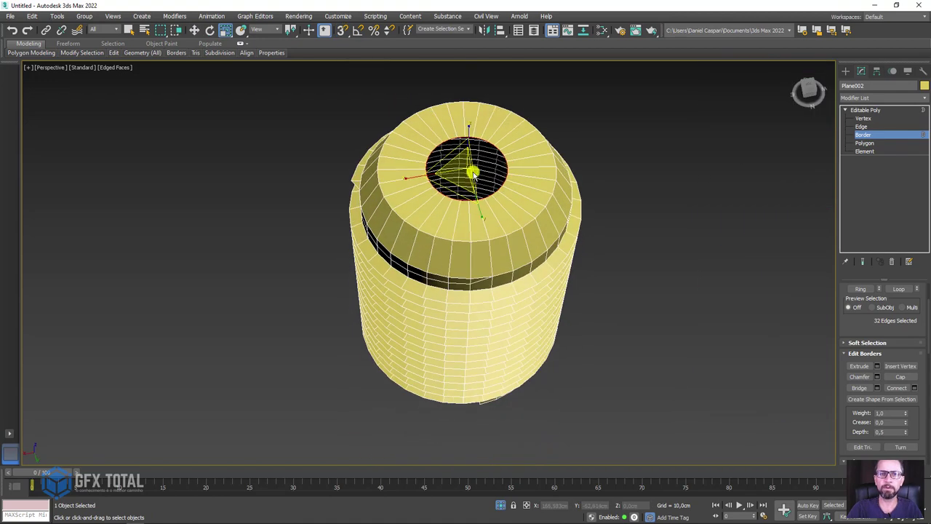
left_click_drag(472, 170, 475, 218, "shift")
middle_click_drag(475, 219, 519, 224, "alt")
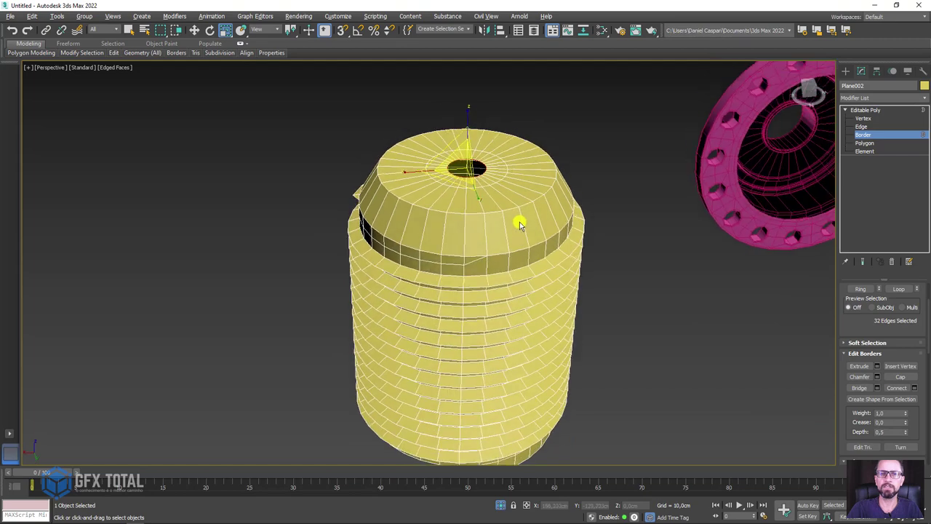
left_click(893, 373)
mouse_move(113, 53)
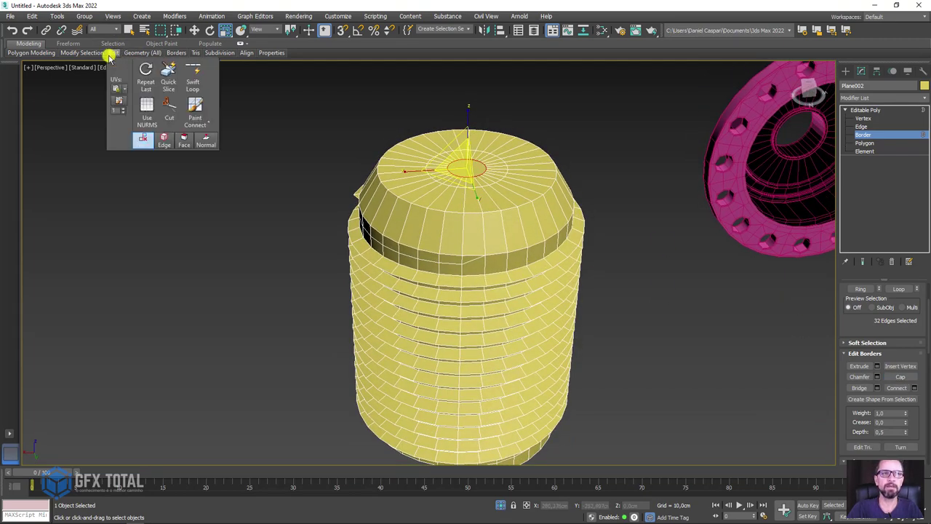
Add a Swift Loop edge loop just below the bolt's top rim.
left_click(192, 70)
scroll(415, 233, "up", 3)
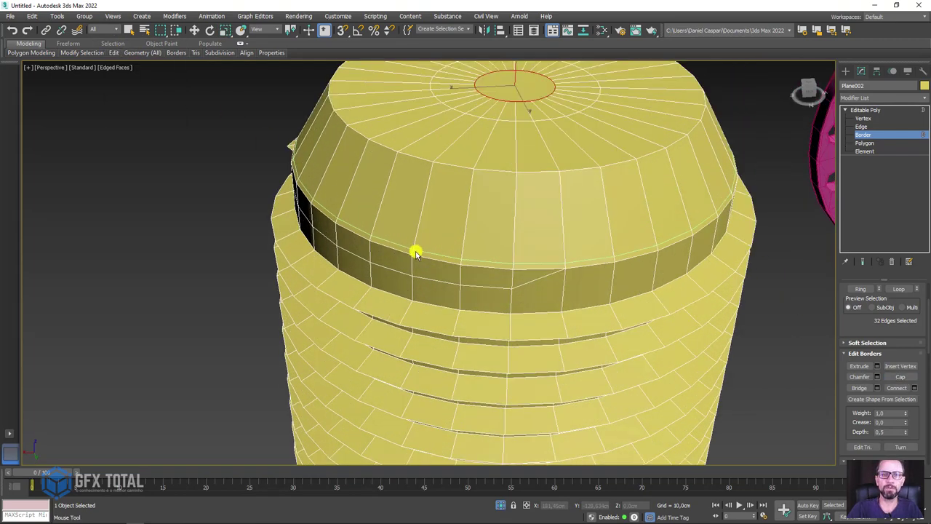
left_click(432, 172)
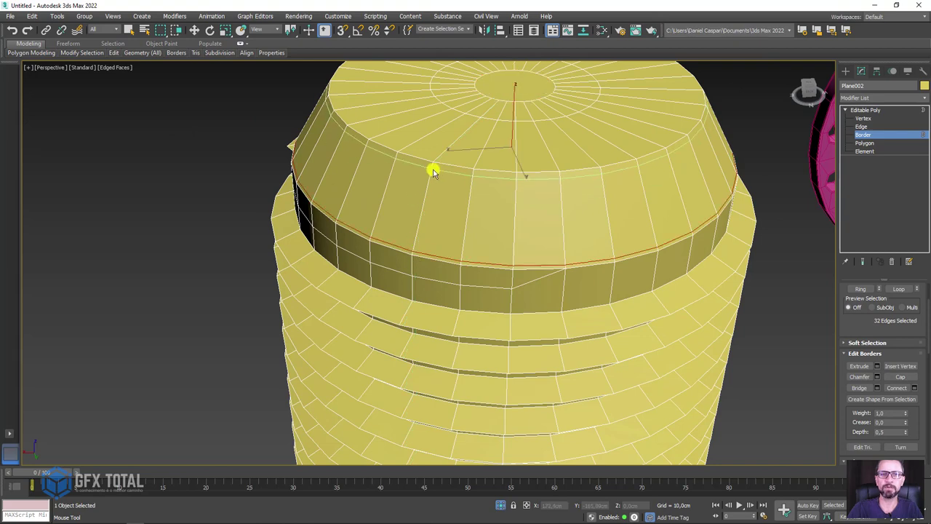
key("w")
scroll(638, 104, "down", 5)
Centre the bolt's pivot on the object using Affect Pivot Only and Center to Object.
left_click(865, 110)
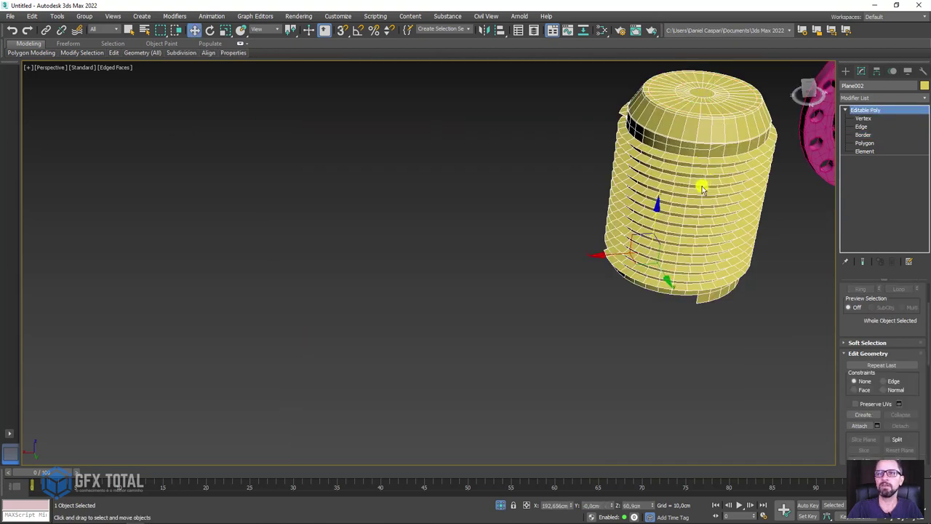
scroll(315, 296, "down", 3)
mouse_move(315, 296)
middle_mouse_down()
mouse_move(547, 252)
mouse_move(442, 257)
mouse_move(432, 173)
middle_mouse_up()
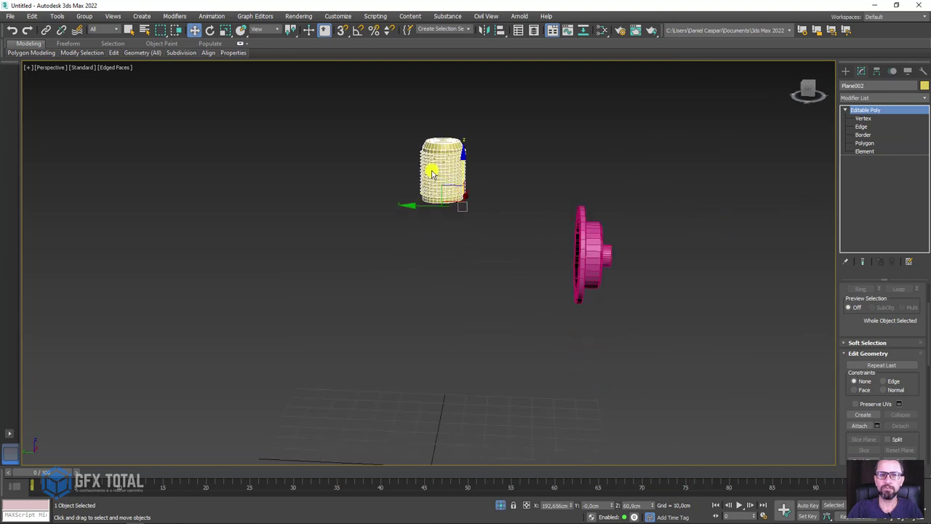
scroll(432, 175, "up", 3)
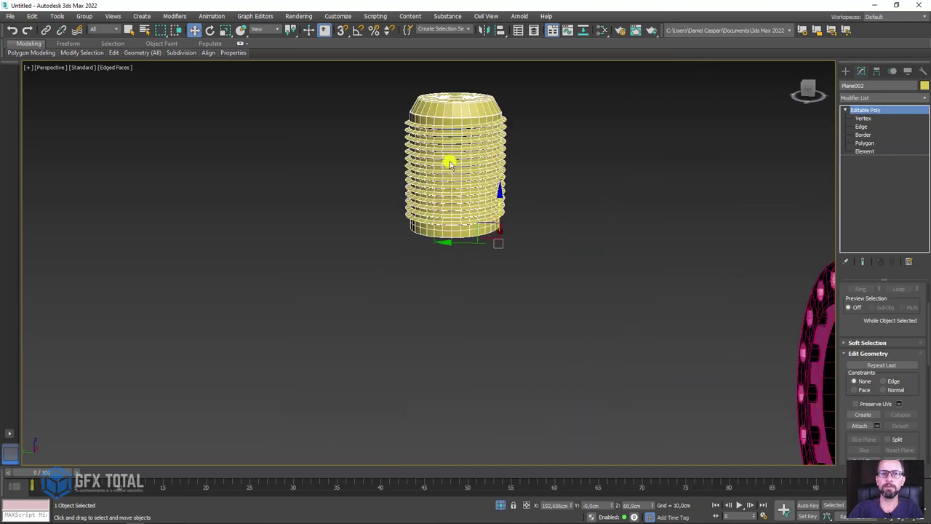
scroll(517, 185, "down", 2)
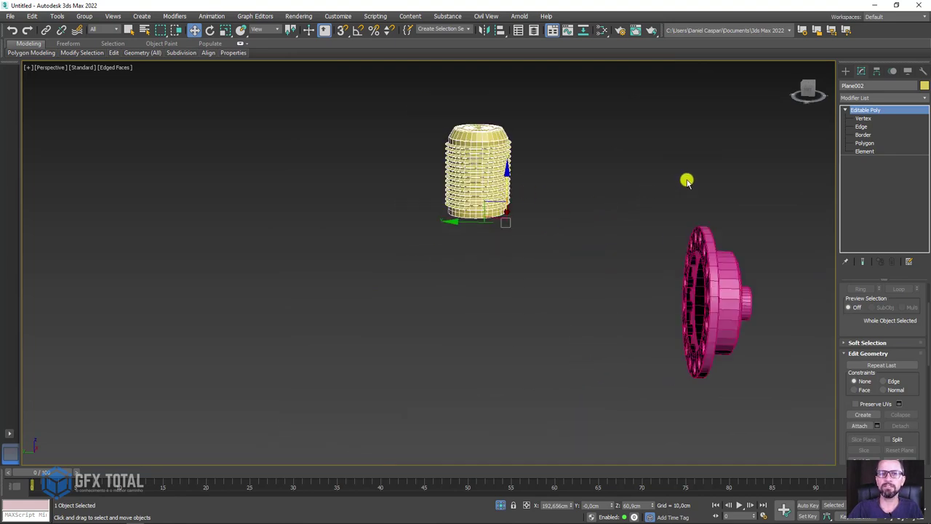
left_click(876, 71)
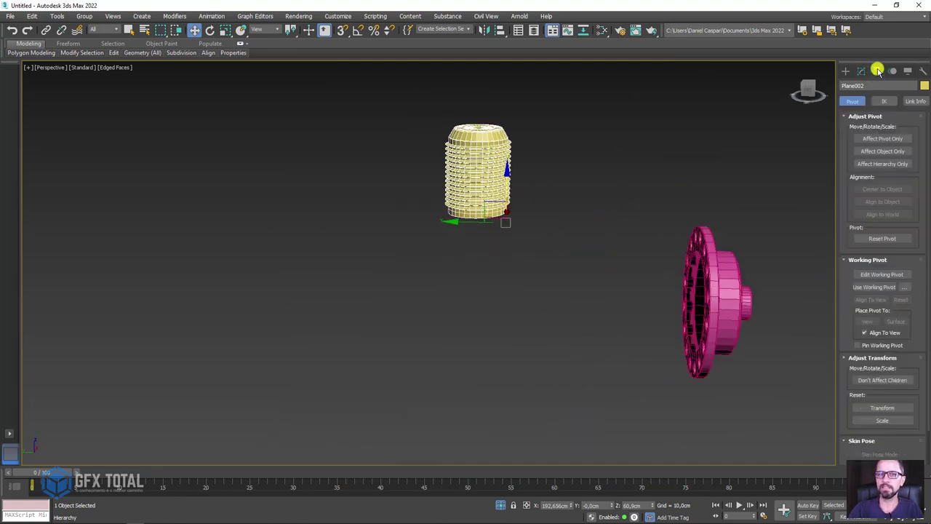
left_click(882, 138)
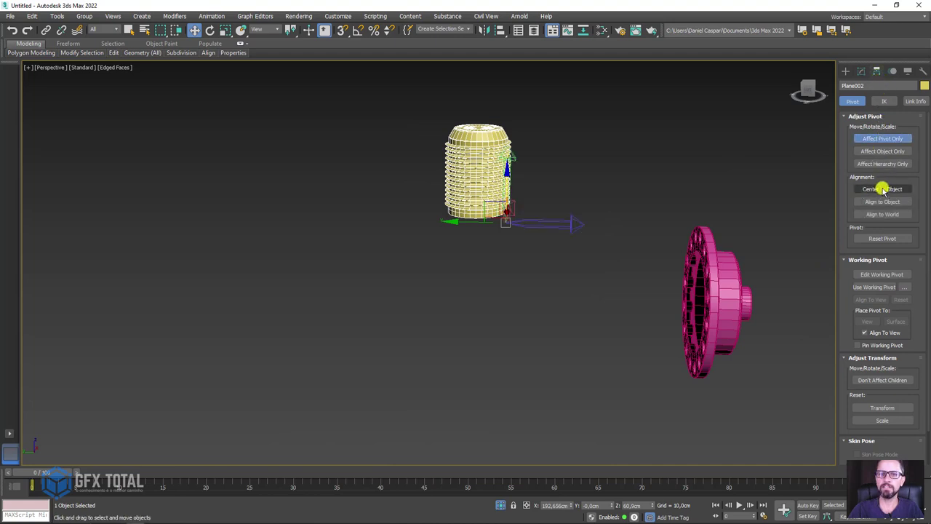
left_click(882, 189)
left_click(873, 139)
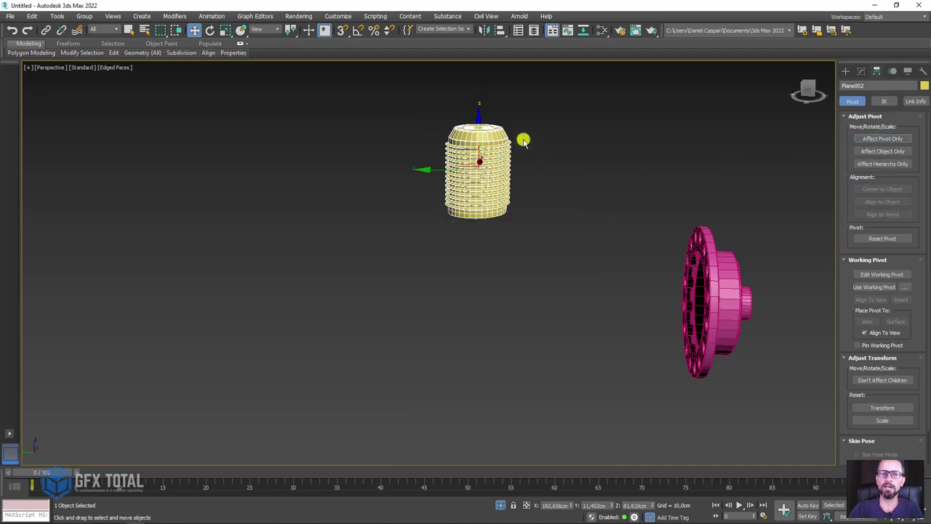
Rotate the bolt 90° onto its side.
key("e")
left_click_drag(505, 129, 540, 152)
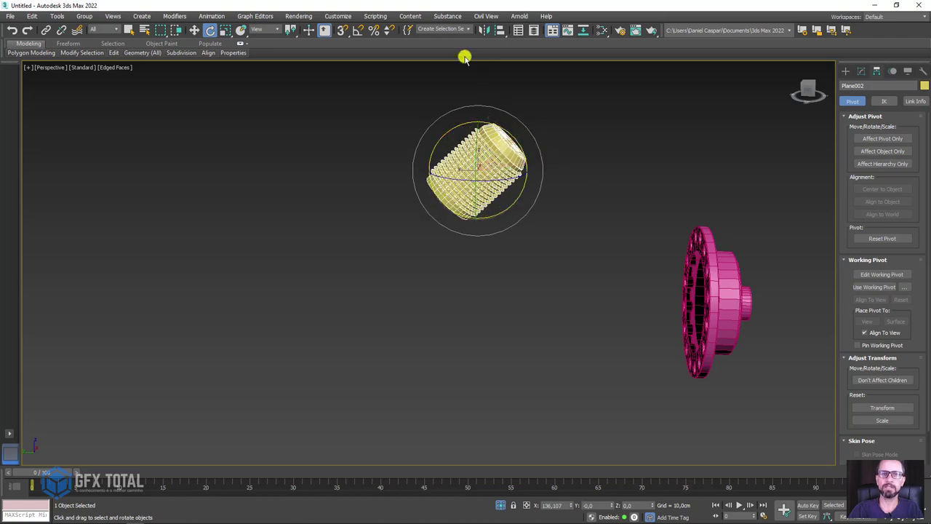
key("ctrl+z")
left_click_drag(504, 124, 543, 154)
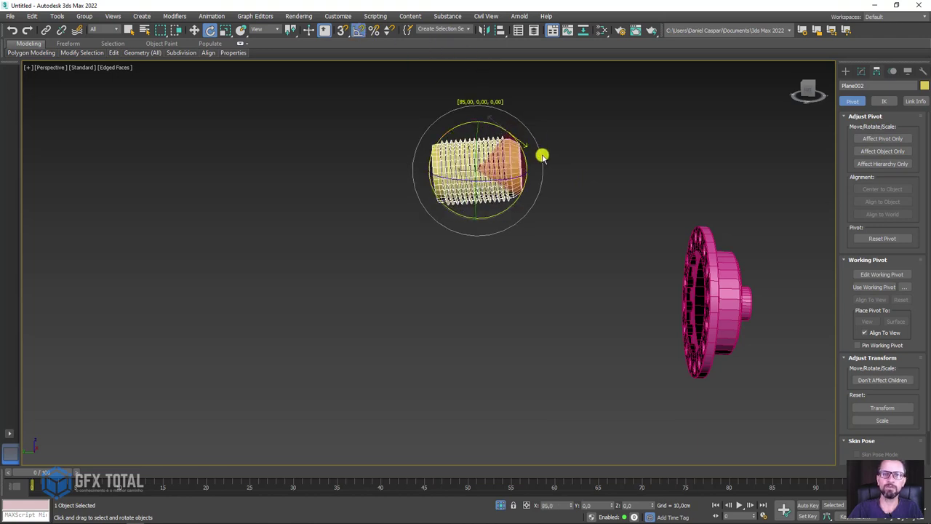
mouse_move(601, 227)
middle_mouse_down("alt")
mouse_move(495, 231)
mouse_move(532, 279)
mouse_move(546, 255)
mouse_move(565, 250)
mouse_move(605, 283)
middle_mouse_up("alt")
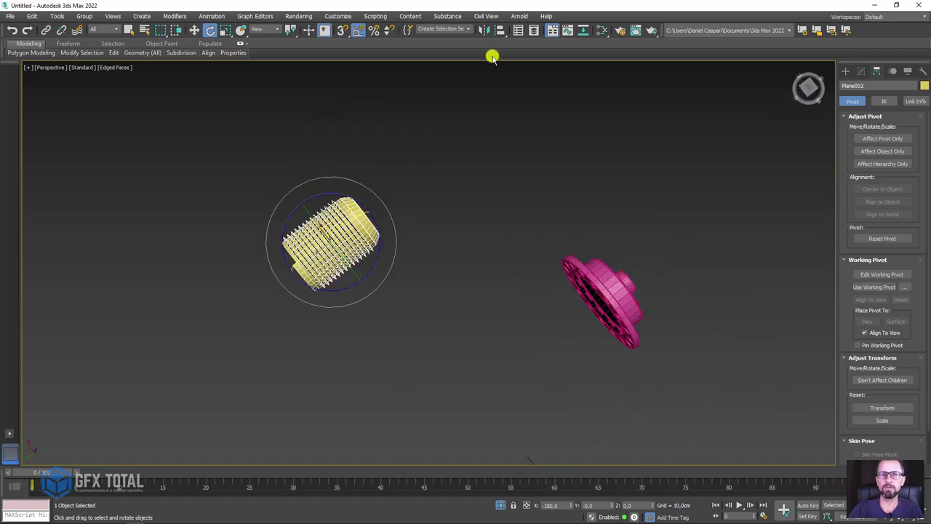
Align the bolt's pivot to the pink flange's pivot.
left_click(500, 30)
left_click(607, 280)
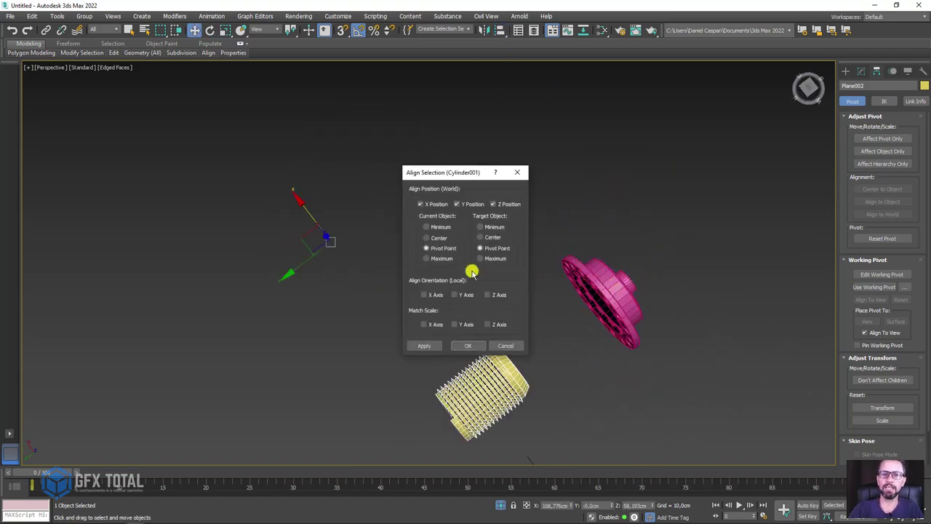
left_click(474, 345)
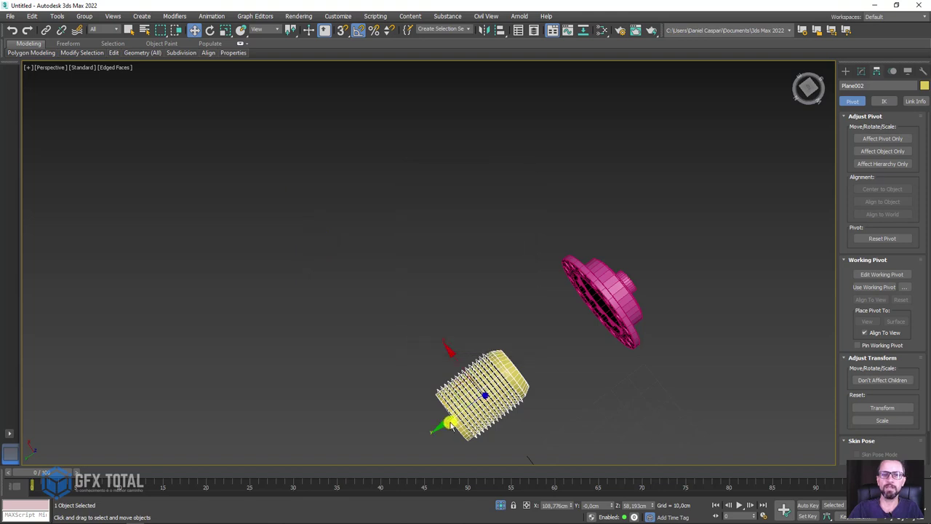
middle_click_drag(451, 426, 625, 267, "alt")
scroll(625, 268, "up", 5)
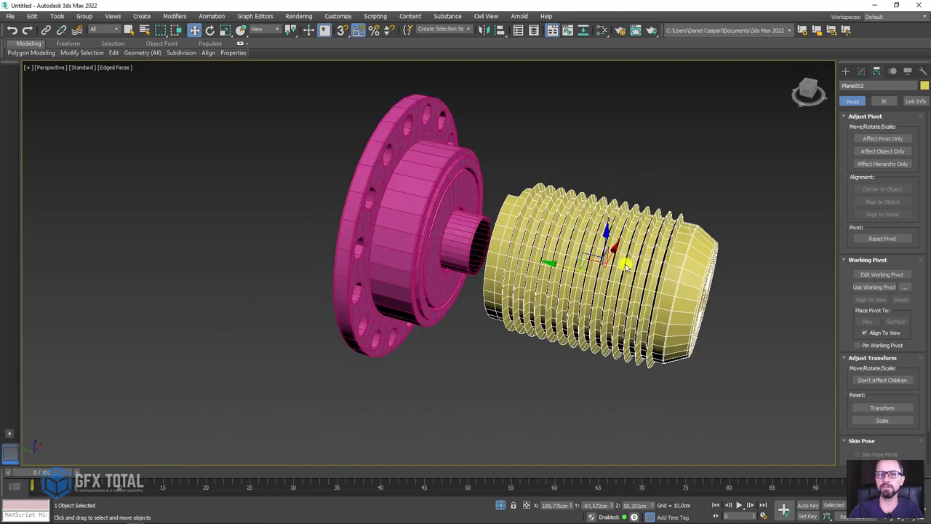
Scale the bolt to fit the flange hub and move it into the axle hub.
key("r")
left_click_drag(603, 269, 630, 374)
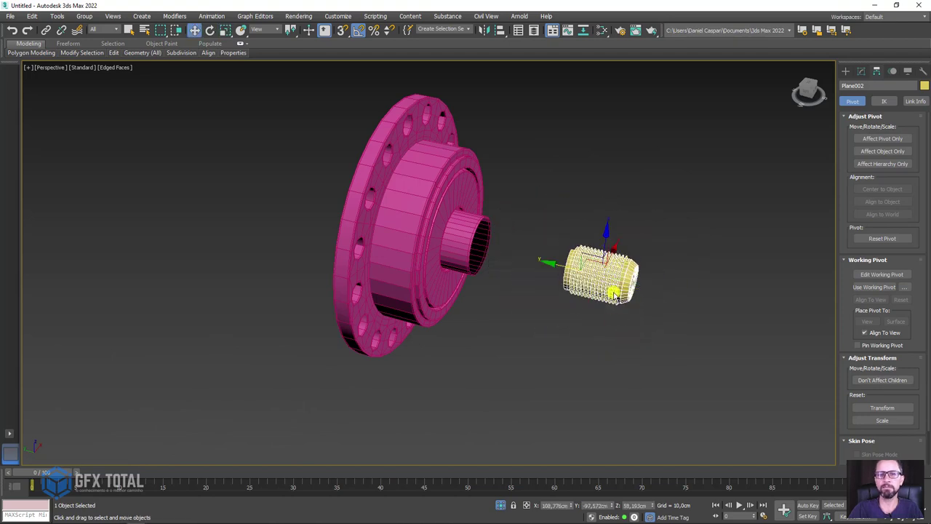
left_click_drag(569, 267, 472, 259)
scroll(510, 255, "up", 2)
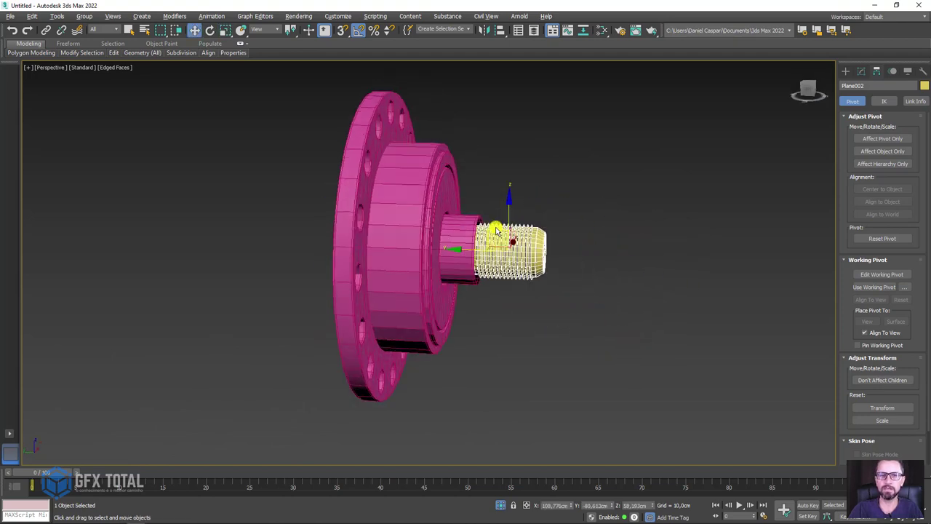
scroll(513, 272, "up", 3)
key("r")
left_click_drag(530, 275, 572, 255)
Resize the threaded cylinder to the axle and slide it out past the axle stub.
key("w")
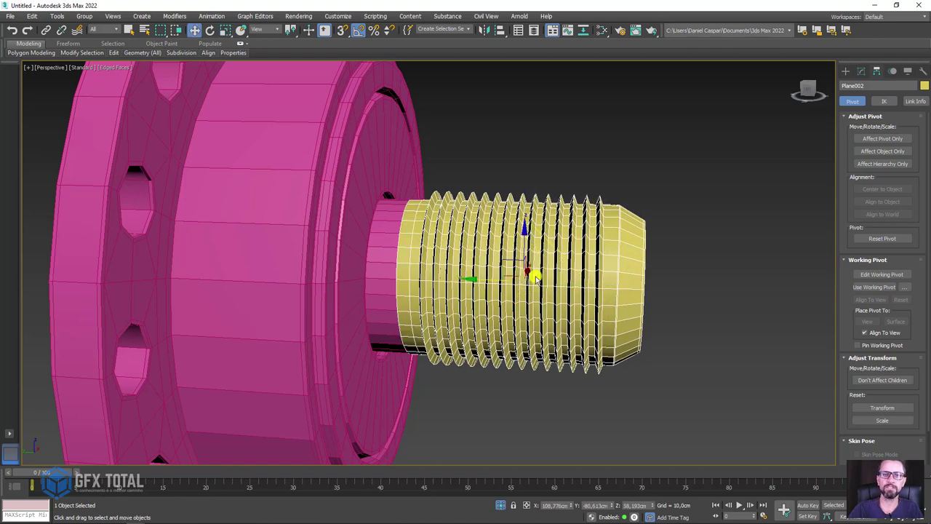
mouse_move(473, 282)
left_mouse_down()
mouse_move(548, 285)
mouse_move(516, 309)
left_mouse_up()
middle_click_drag(516, 307, 534, 305, "alt")
key("r")
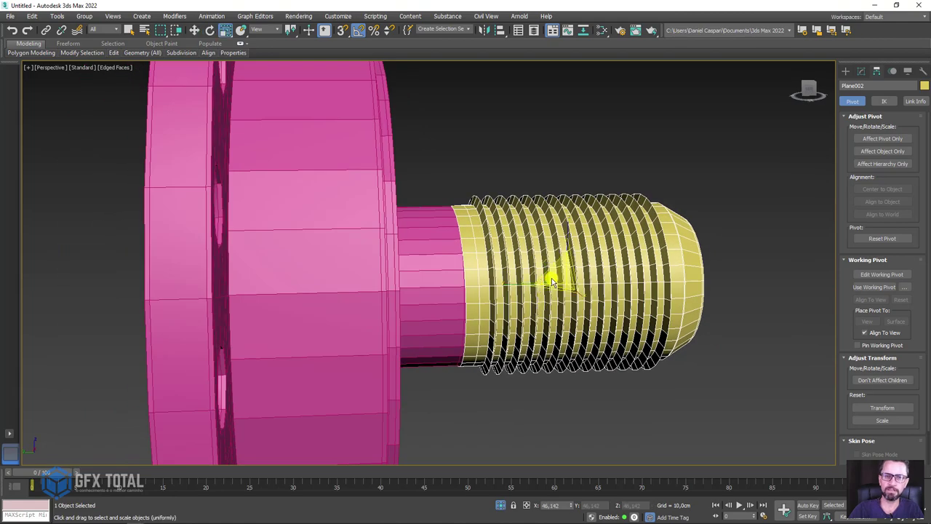
mouse_move(562, 283)
left_mouse_down()
mouse_move(557, 272)
mouse_move(544, 289)
mouse_move(615, 282)
left_mouse_up()
key("w")
mouse_move(615, 283)
middle_mouse_down("alt")
mouse_move(522, 295)
mouse_move(426, 222)
mouse_move(740, 107)
middle_mouse_up("alt")
Attach the threaded cylinder to the pink hub's Edit Poly mesh.
left_click(426, 223)
left_click(861, 71)
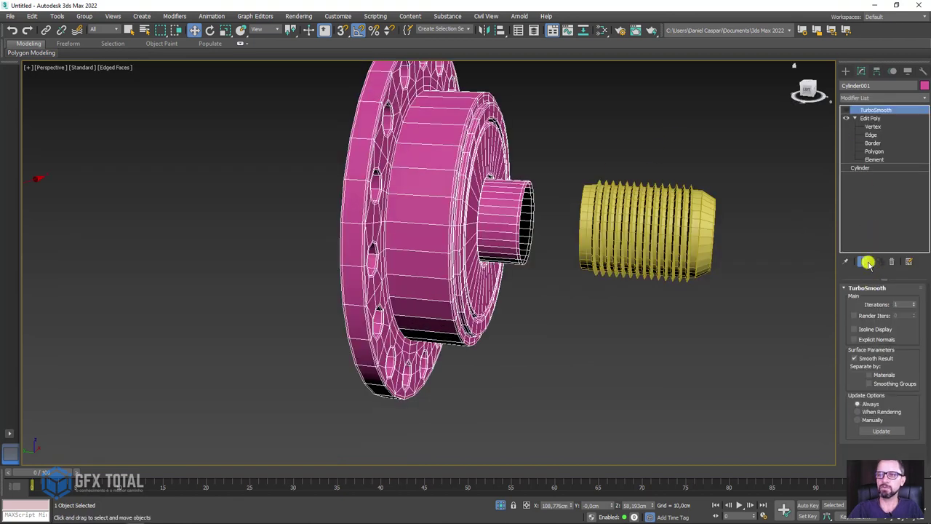
left_click(871, 120)
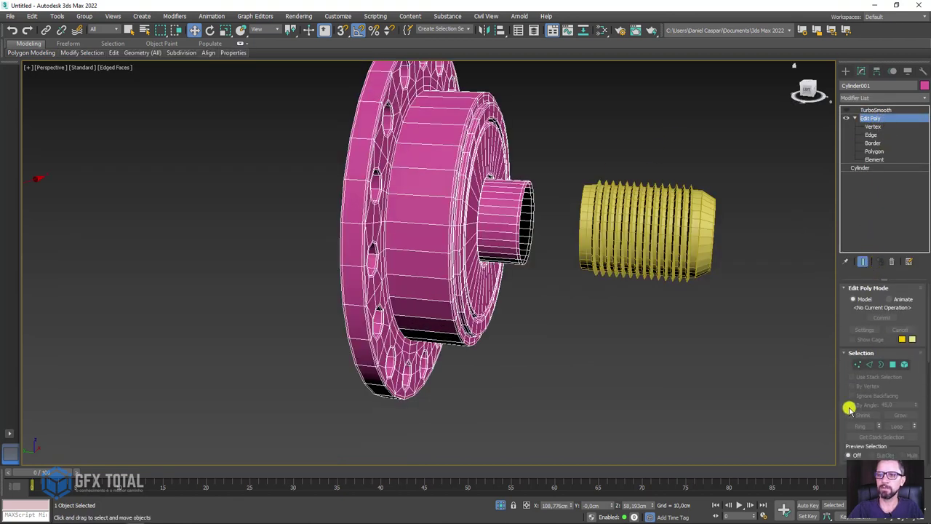
scroll(850, 409, "down", 5)
scroll(865, 320, "down", 5)
left_click(859, 357)
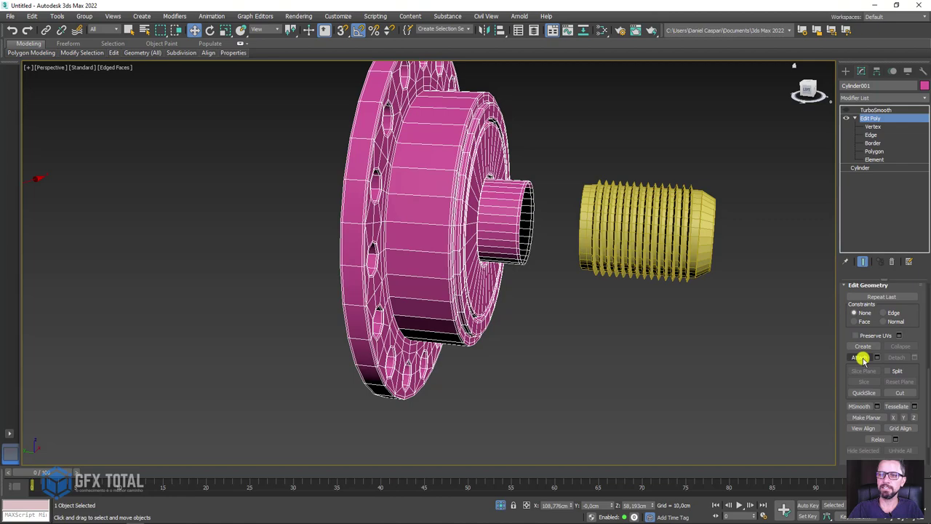
left_click(630, 231)
mouse_move(688, 218)
middle_mouse_down("alt")
mouse_move(707, 276)
mouse_move(686, 245)
mouse_move(713, 218)
middle_mouse_up("alt")
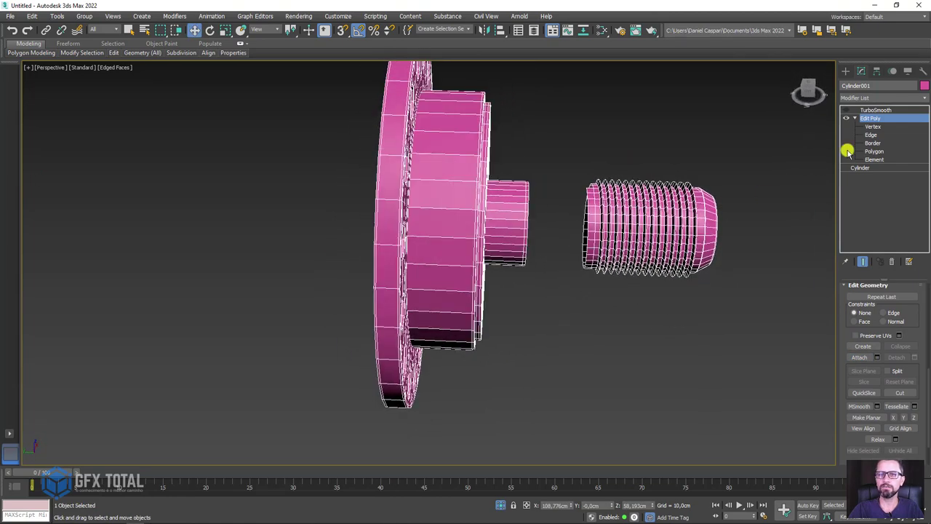
Select the thread's open end and the axle stub's end border, then Bridge them together.
left_click(878, 143)
left_click(590, 197)
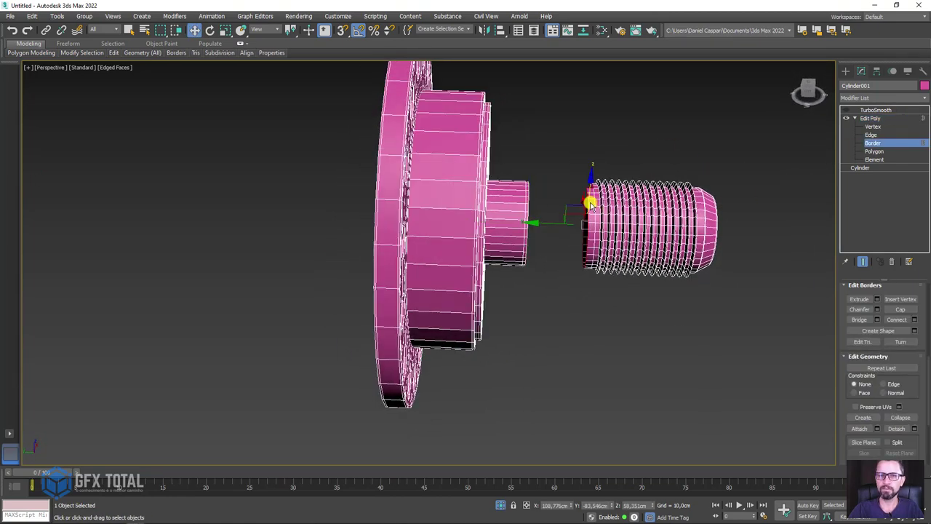
scroll(591, 197, "up", 5)
middle_click_drag(592, 196, 577, 293, "alt")
key("r")
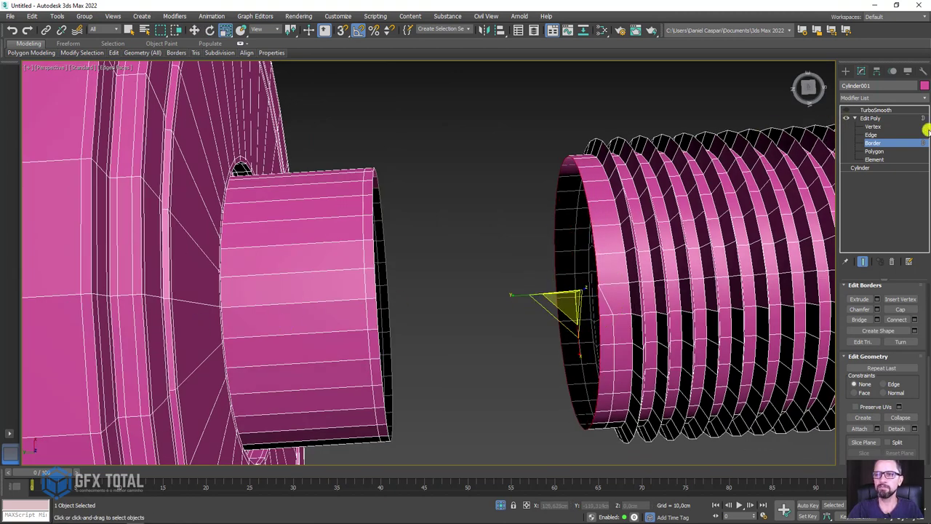
left_click(878, 127)
left_click_drag(691, 498, 691, 499)
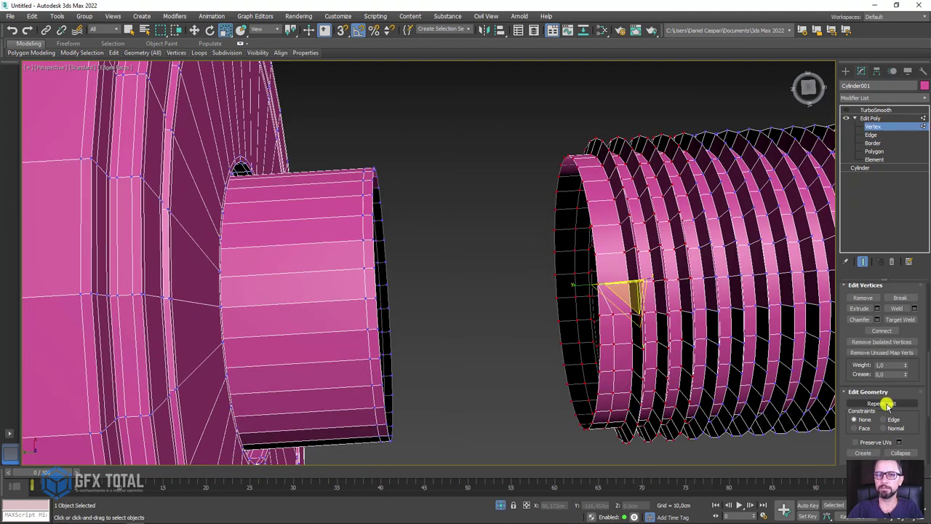
left_click(876, 144)
left_click_drag(366, 325, 366, 325)
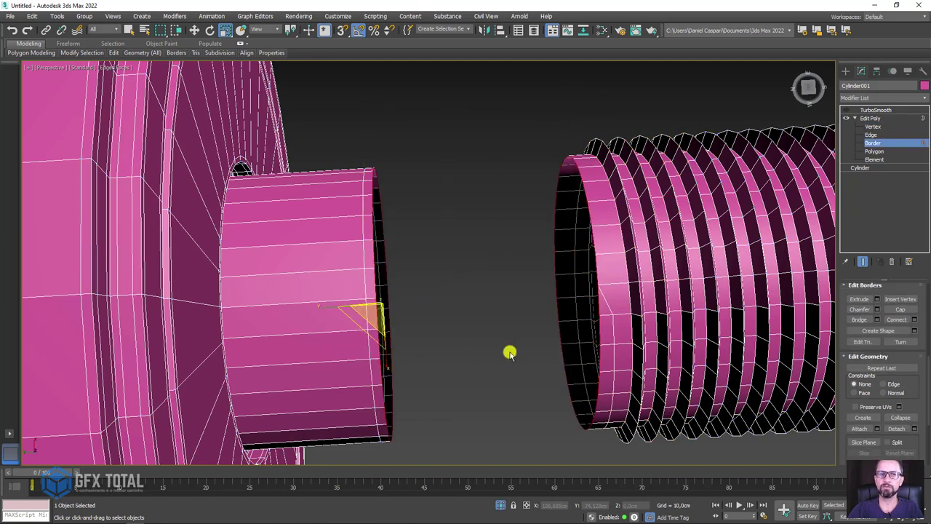
left_click(860, 318)
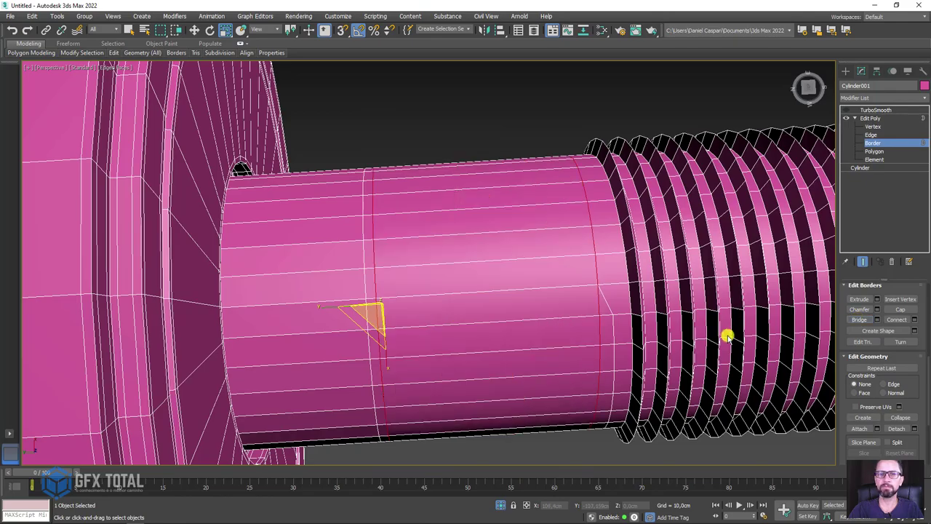
Inspect the joined bolt around the hub and exit Border editing.
mouse_move(727, 332)
middle_mouse_down("alt")
mouse_move(721, 382)
mouse_move(710, 258)
middle_mouse_up("alt")
scroll(721, 306, "down", 5)
mouse_move(721, 306)
middle_mouse_down("alt")
mouse_move(485, 266)
mouse_move(482, 254)
mouse_move(576, 266)
middle_mouse_up("alt")
scroll(541, 265, "up", 3)
scroll(541, 265, "up", 2)
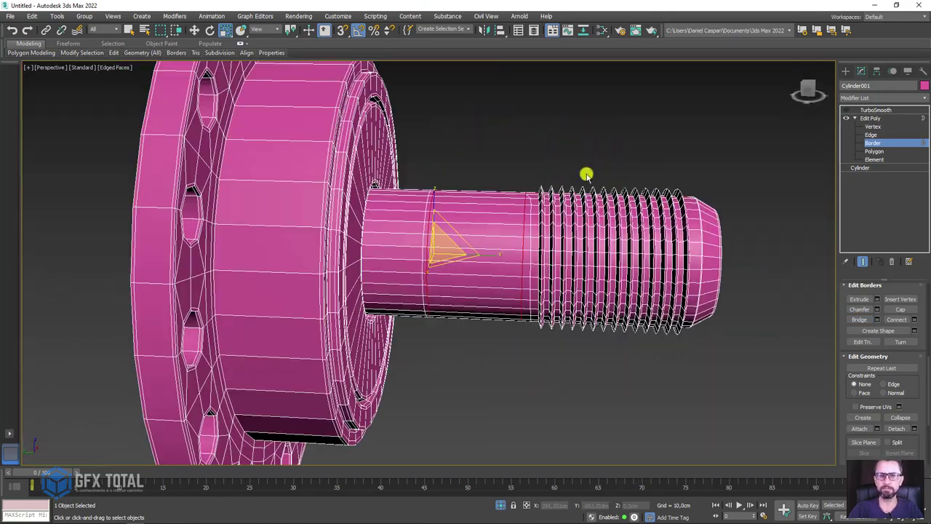
left_click(869, 118)
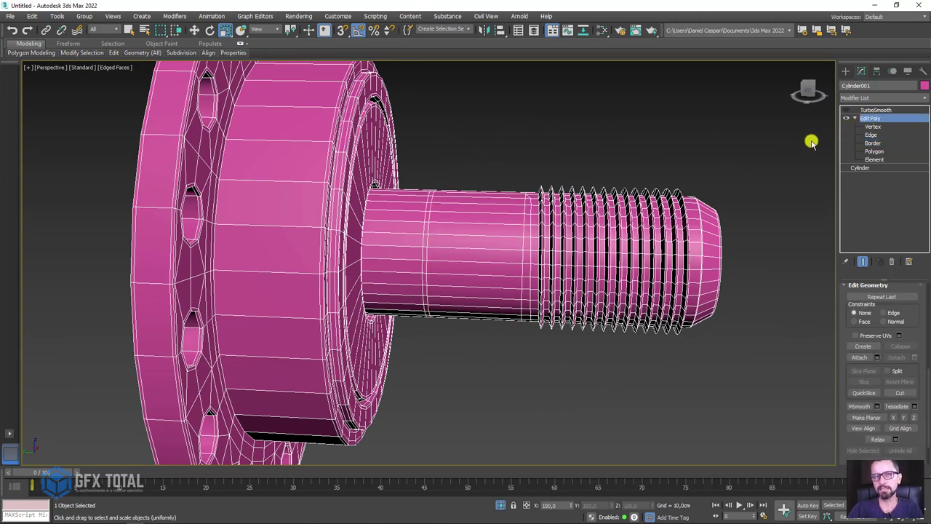
Select the thread vertices, stretch them along the bolt axis, and shift them toward the flange.
left_click(874, 109)
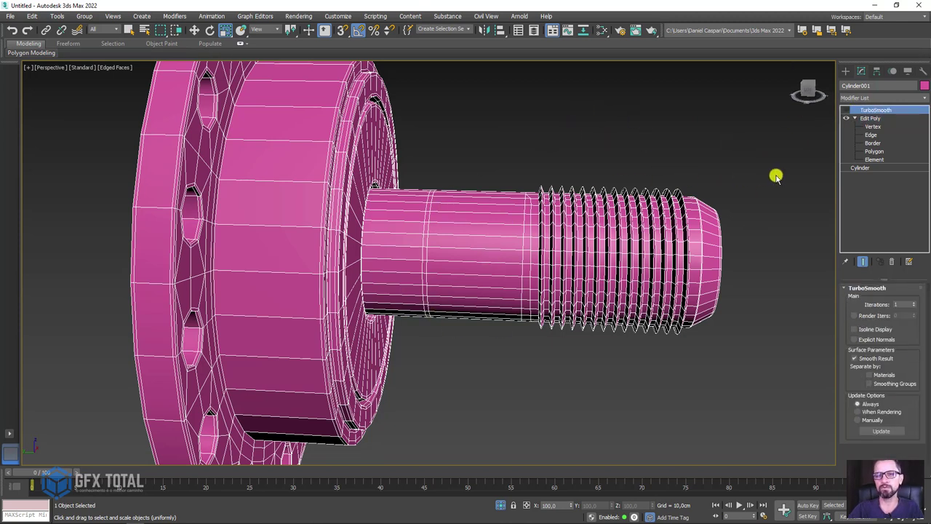
left_click(872, 128)
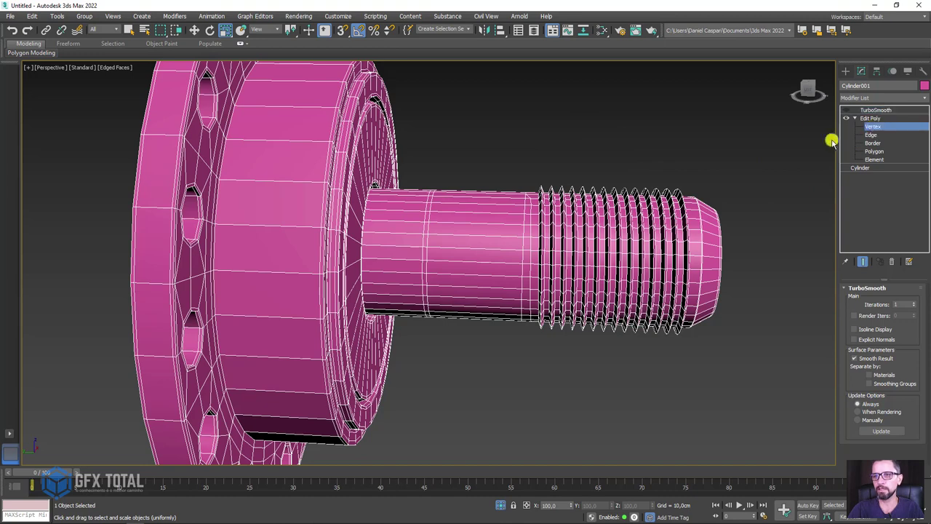
left_click_drag(497, 379, 497, 379)
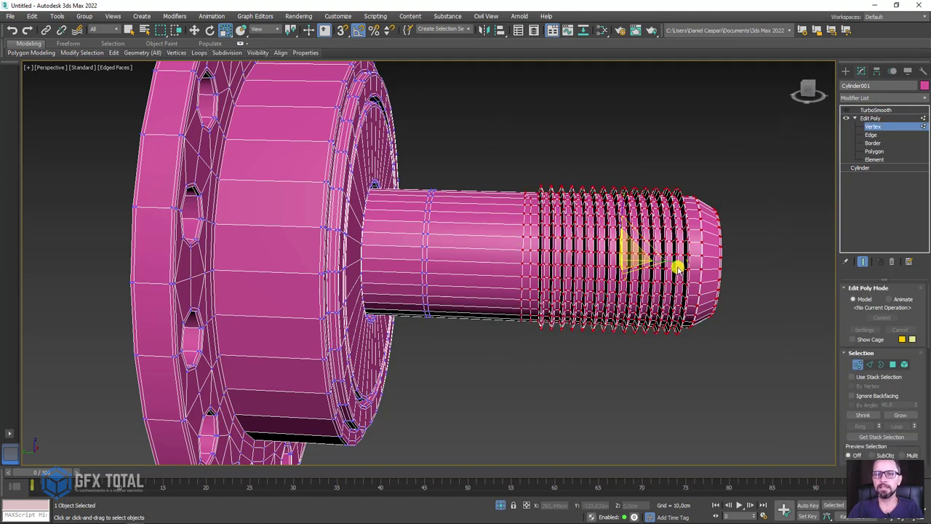
left_click_drag(676, 267, 696, 264)
key("w")
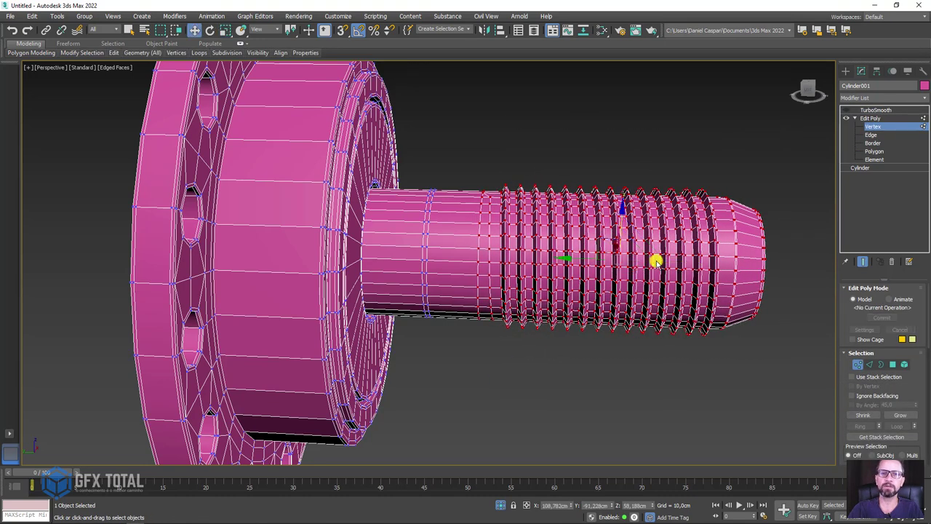
left_click_drag(578, 263, 553, 261)
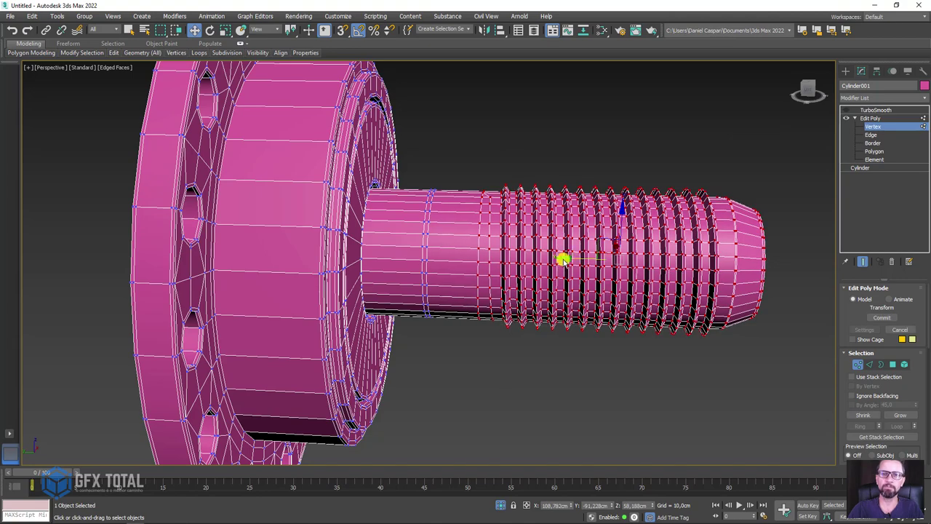
mouse_move(553, 260)
middle_mouse_down("alt")
mouse_move(605, 306)
mouse_move(832, 132)
middle_mouse_up("alt")
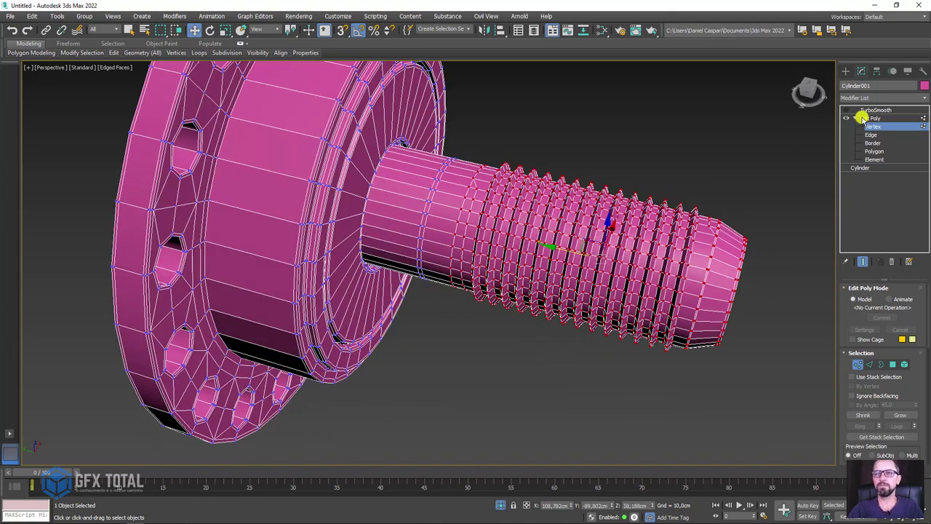
left_click(862, 118)
left_click(854, 118)
scroll(623, 187, "down", 5)
mouse_move(623, 187)
middle_mouse_down("alt")
mouse_move(530, 287)
mouse_move(748, 191)
mouse_move(698, 183)
middle_mouse_up("alt")
middle_click_drag(459, 170, 416, 229, "alt")
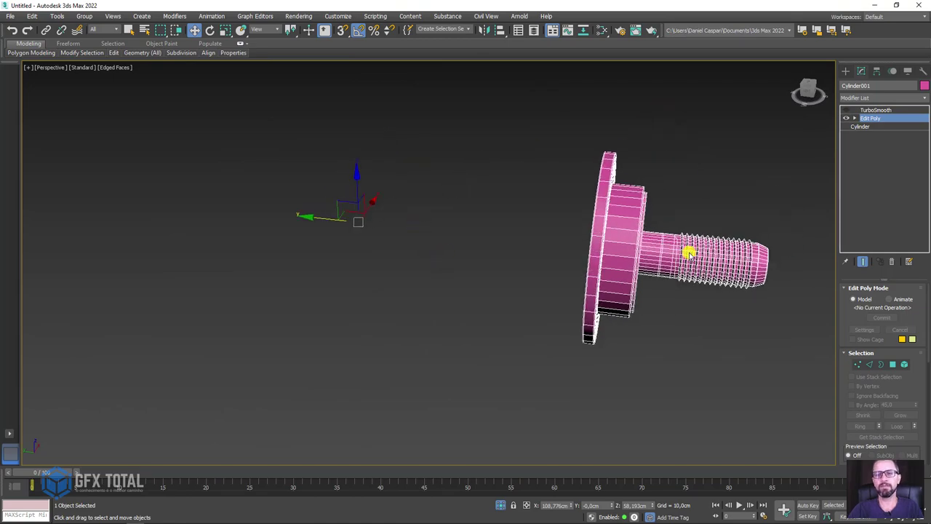
Clone the flange-and-bolt half rotated 180° with angle snap as an Instance, Cylinder002.
mouse_move(688, 252)
middle_mouse_down("alt")
mouse_move(701, 286)
mouse_move(671, 234)
middle_mouse_up("alt")
scroll(659, 268, "up", 4)
mouse_move(659, 268)
middle_mouse_down("alt")
mouse_move(586, 296)
mouse_move(572, 249)
middle_mouse_up("alt")
scroll(587, 266, "up", 3)
mouse_move(613, 330)
middle_mouse_down("alt")
mouse_move(578, 291)
mouse_move(539, 274)
mouse_move(596, 304)
mouse_move(685, 262)
mouse_move(417, 239)
mouse_move(528, 225)
mouse_move(576, 313)
mouse_move(509, 254)
mouse_move(538, 326)
mouse_move(501, 303)
mouse_move(478, 227)
middle_mouse_up("alt")
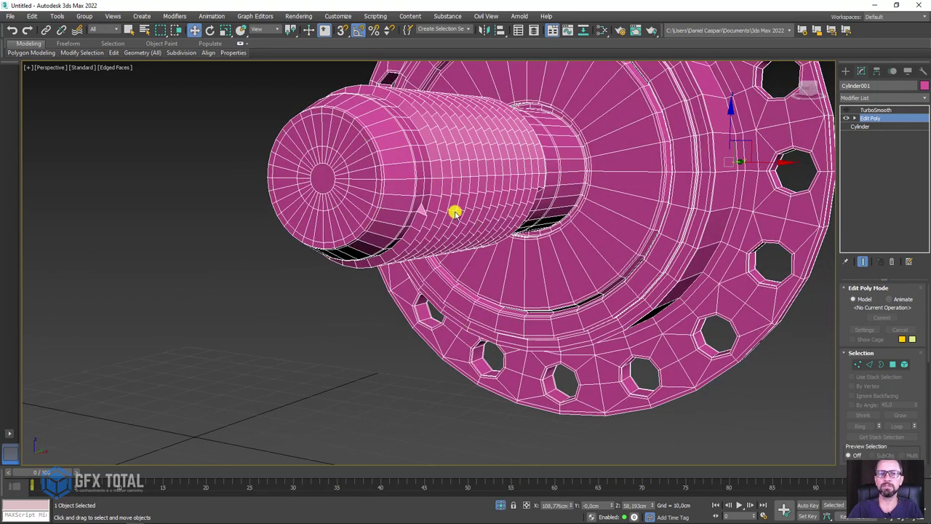
middle_click_drag(453, 210, 519, 231, "alt")
scroll(502, 214, "down", 10)
mouse_move(490, 201)
middle_mouse_down("alt")
mouse_move(550, 238)
mouse_move(550, 109)
middle_mouse_up("alt")
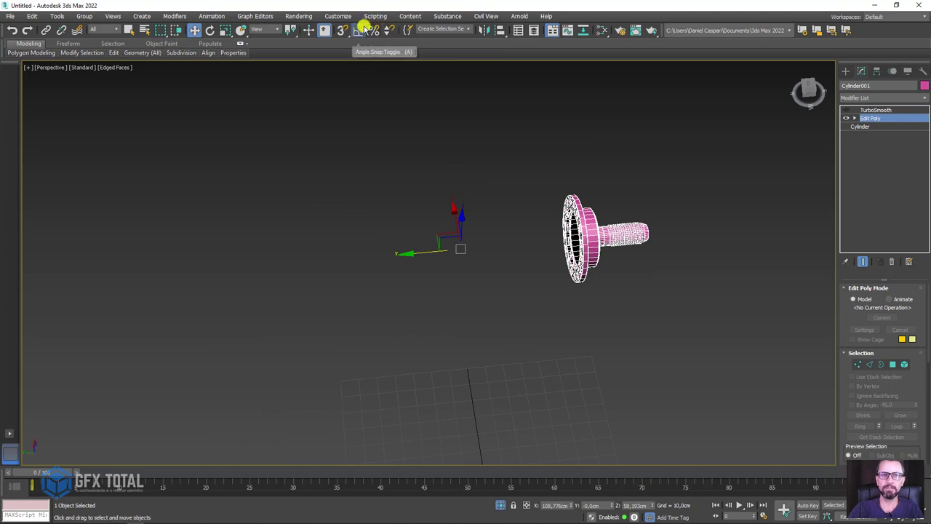
left_click(360, 32)
key("e")
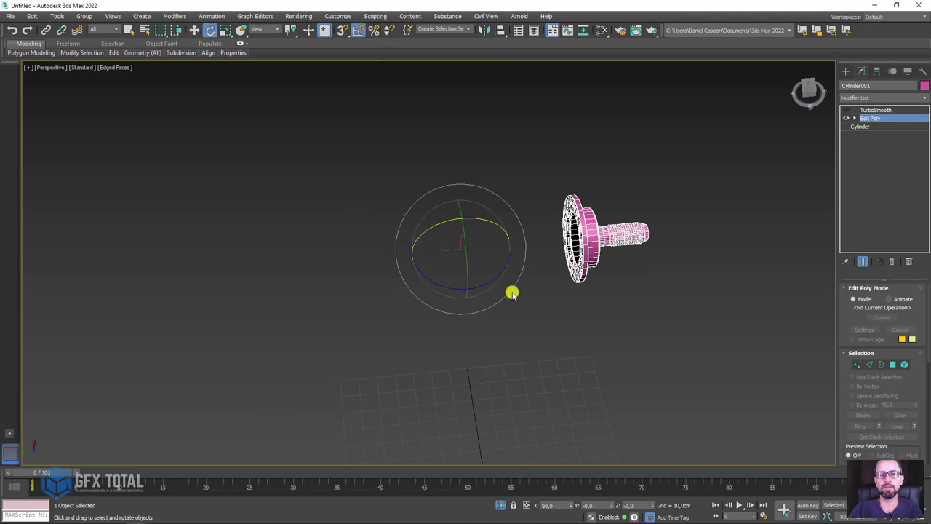
left_click_drag(488, 286, 397, 302, "shift")
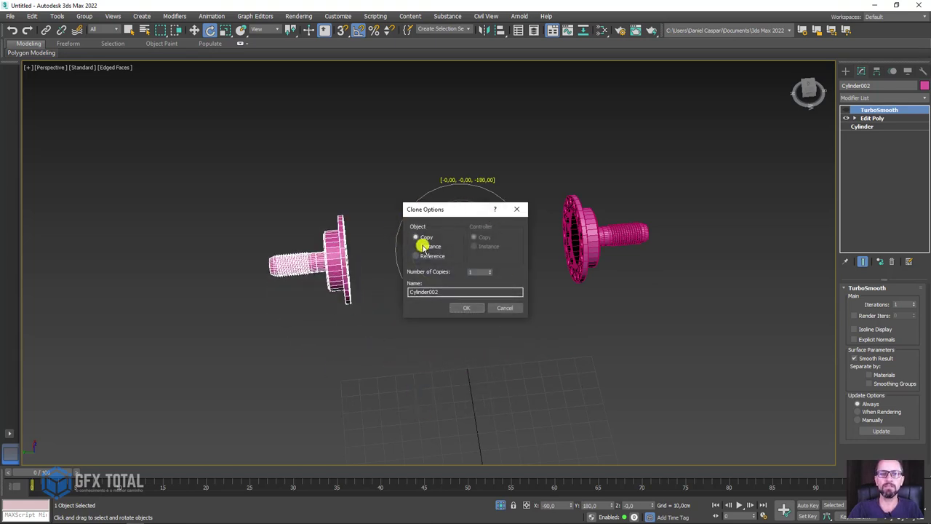
left_click(467, 307)
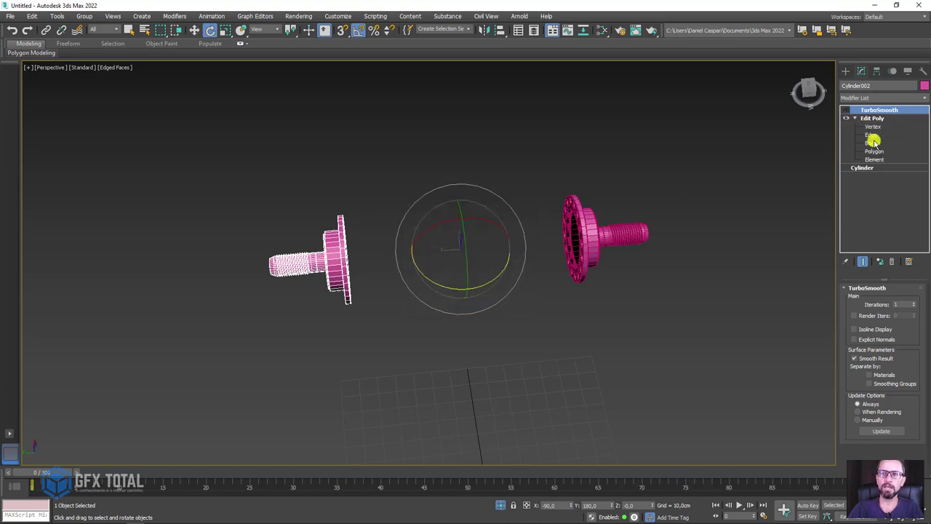
Move the two hub halves closer together and frame both in the view.
left_click_drag(484, 150, 259, 387)
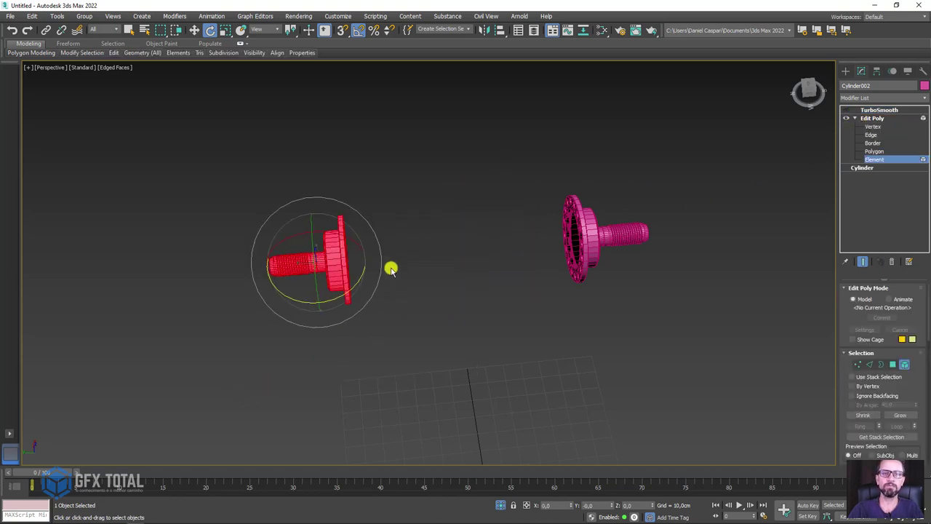
key("w")
left_click_drag(269, 271, 315, 265)
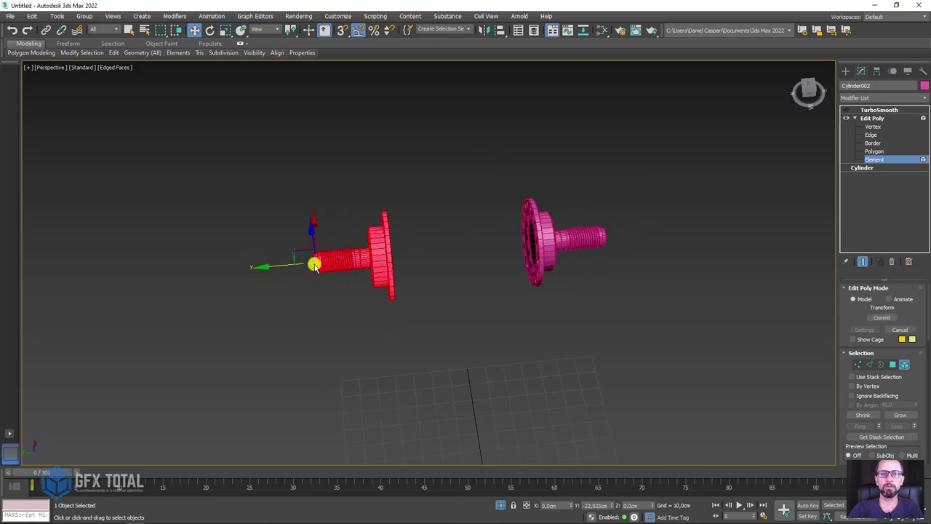
middle_click_drag(473, 290, 479, 255, "alt")
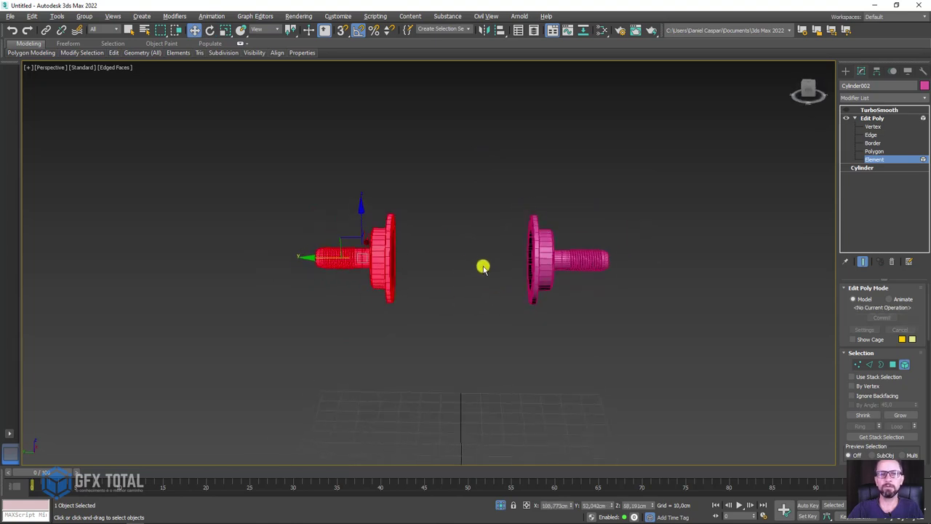
key("z")
Select the open border inside the left flange and pull it outward along the axle.
left_click(873, 143)
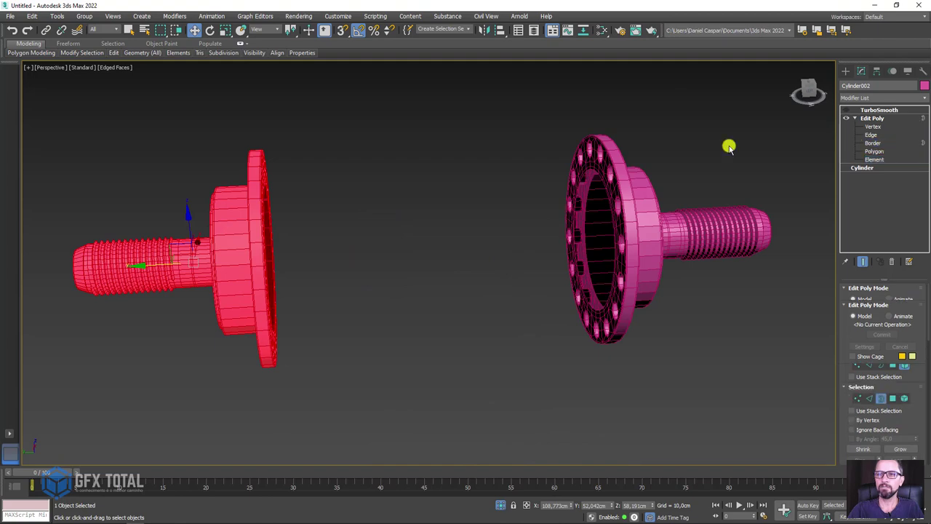
left_click_drag(440, 141, 266, 353)
middle_click_drag(269, 349, 291, 312, "alt")
key("z")
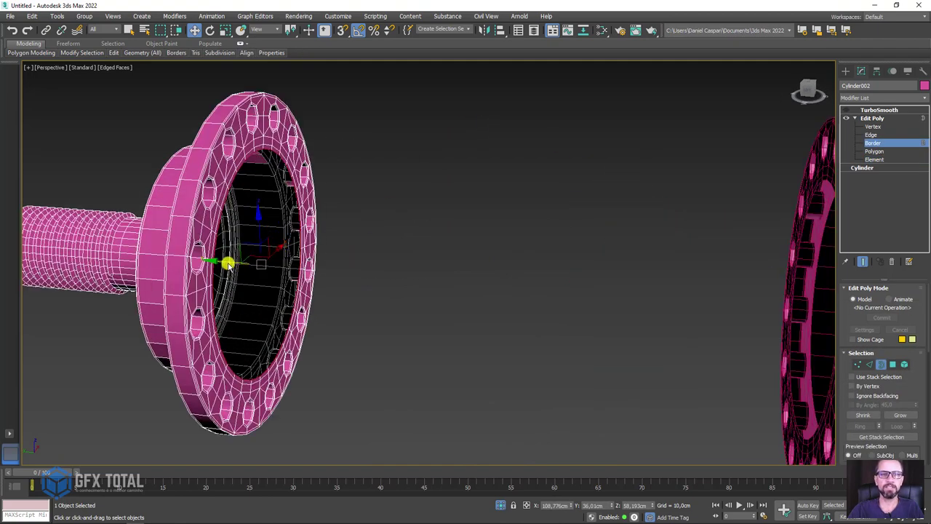
mouse_move(227, 264)
left_mouse_down()
mouse_move(280, 270)
mouse_move(297, 284)
left_mouse_up()
key("r")
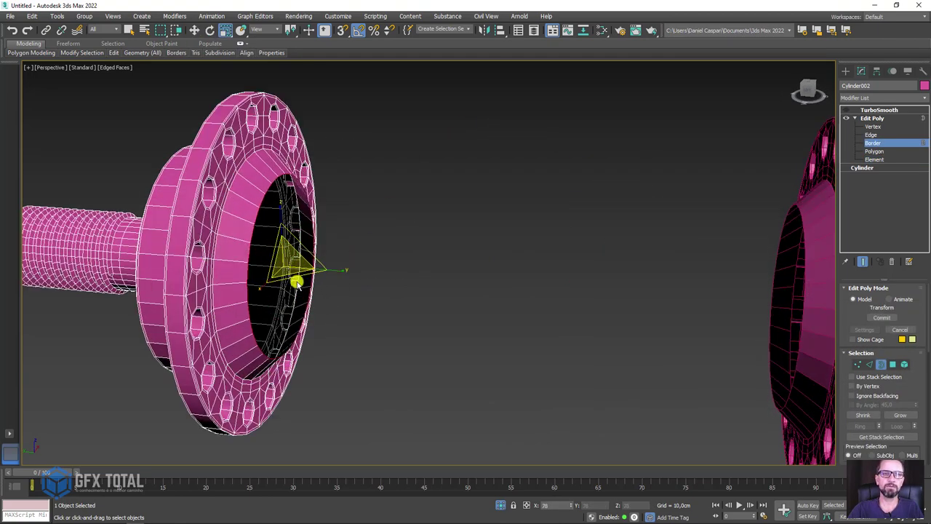
key("w")
Extrude the border into a tapered tube reaching toward the right half.
mouse_move(244, 266)
left_mouse_down("shift")
mouse_move(297, 264)
mouse_move(339, 272)
mouse_move(333, 280)
mouse_move(353, 271)
mouse_move(453, 291)
mouse_move(491, 281)
left_mouse_up("shift")
key("r")
key("w")
scroll(476, 306, "up", 1)
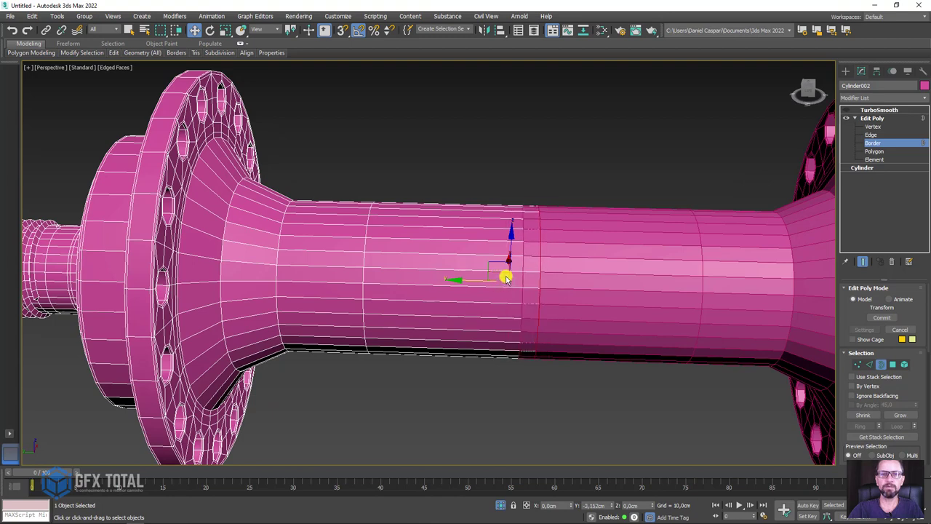
left_click_drag(507, 278, 545, 277)
scroll(585, 273, "down", 3)
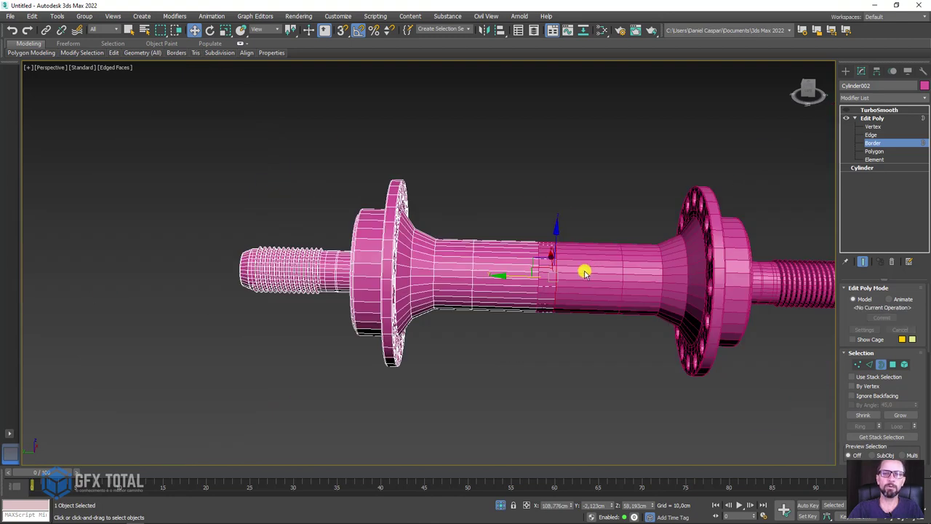
Pull the left half's tube-end border back to open a gap between the hub halves.
left_click(877, 118)
middle_click_drag(518, 255, 459, 225)
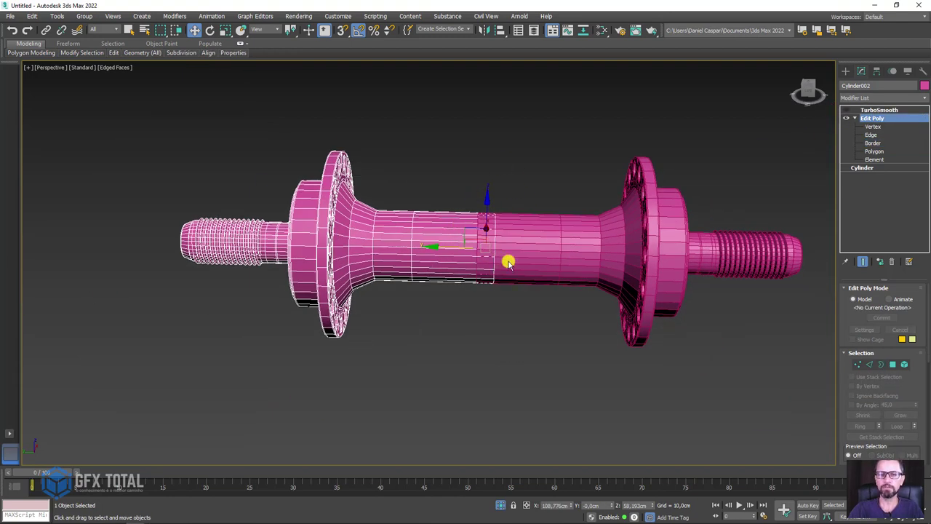
left_click(872, 143)
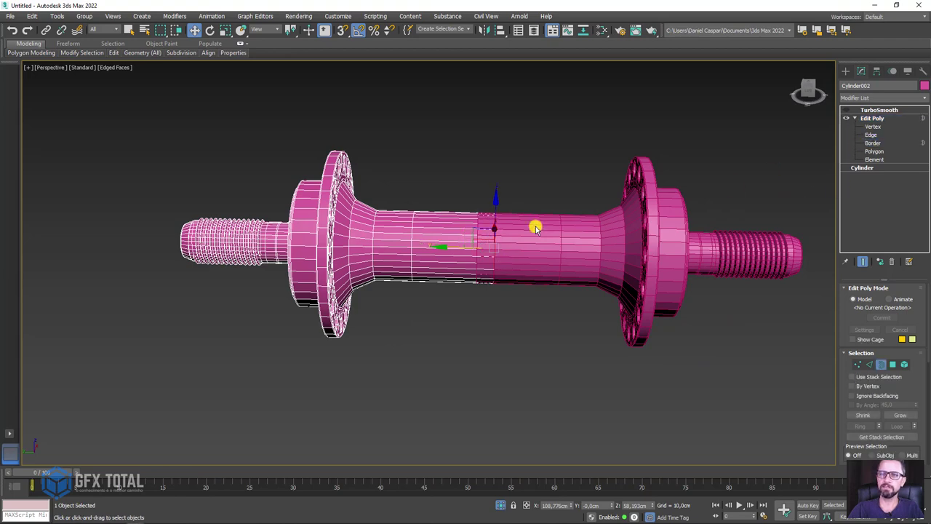
left_click_drag(458, 247, 428, 245)
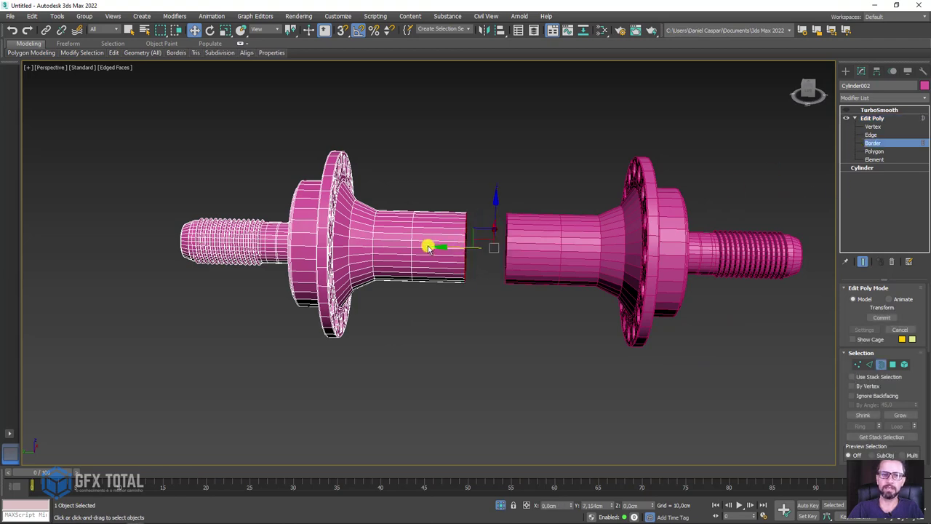
left_click(869, 119)
mouse_move(651, 291)
middle_mouse_down("alt")
mouse_move(575, 293)
mouse_move(768, 288)
middle_mouse_up("alt")
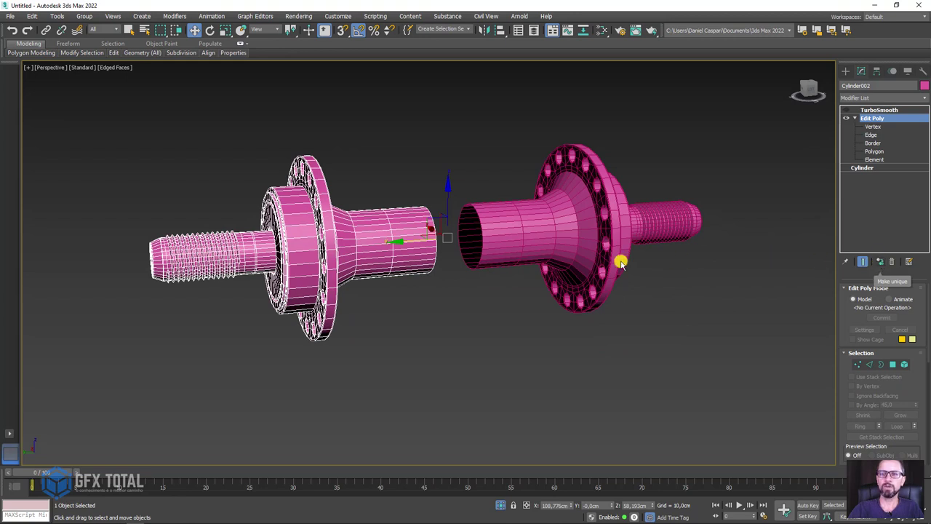
Make the left hub half unique from its mirrored copy, undoing an accidental border move.
left_click(882, 263)
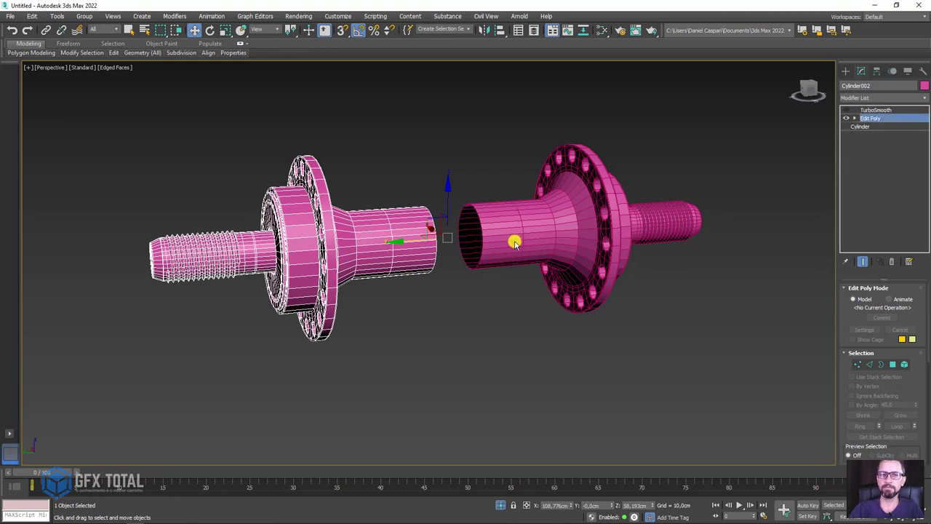
left_click(881, 363)
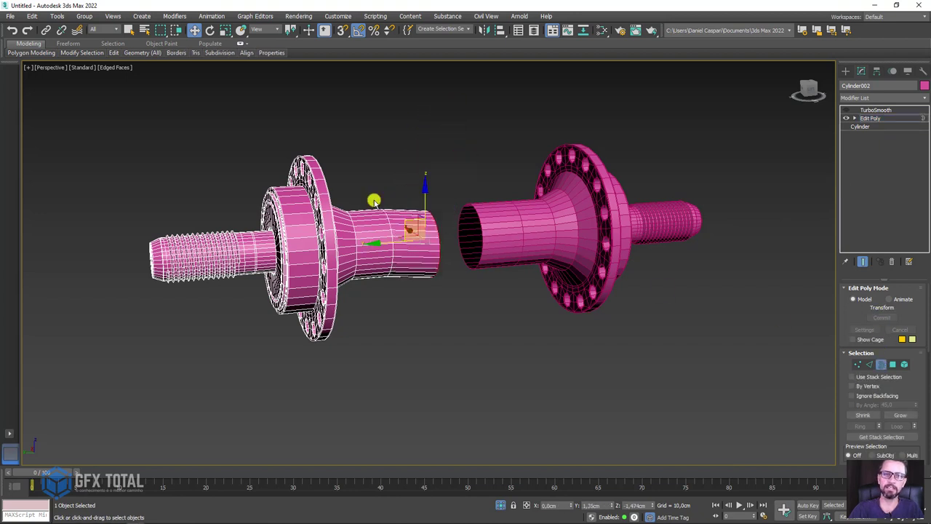
left_click_drag(404, 224, 617, 150)
key("ctrl+z")
left_click(878, 117)
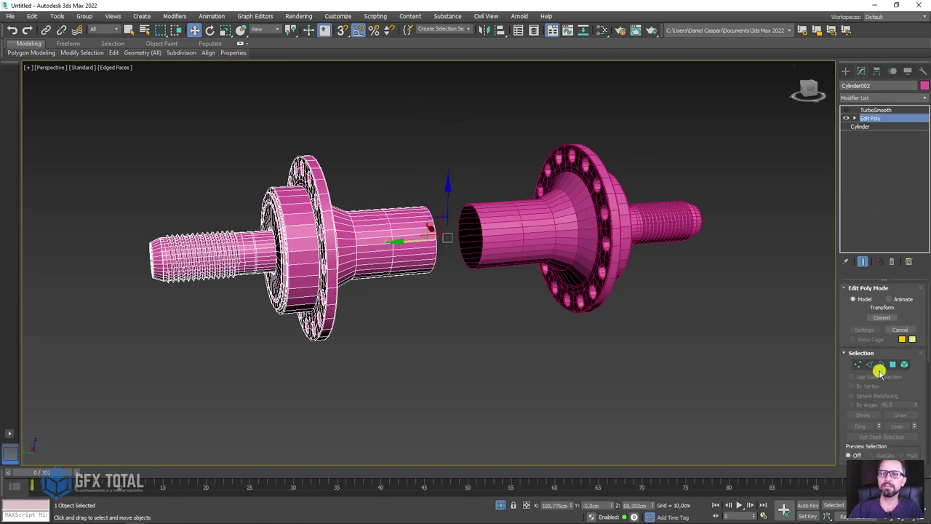
scroll(848, 418, "down", 3)
scroll(853, 345, "down", 2)
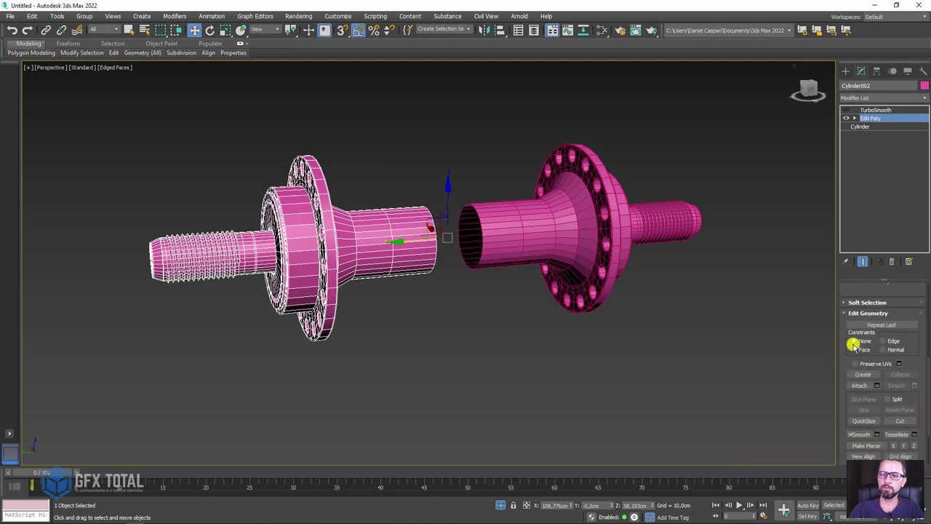
Attach the right hub half to the left one, forming Cylinder002Cubo.
left_click(862, 388)
left_click(546, 266)
middle_click_drag(546, 267, 597, 264, "alt")
mouse_move(530, 240)
middle_mouse_down("alt")
mouse_move(645, 286)
mouse_move(698, 280)
middle_mouse_up("alt")
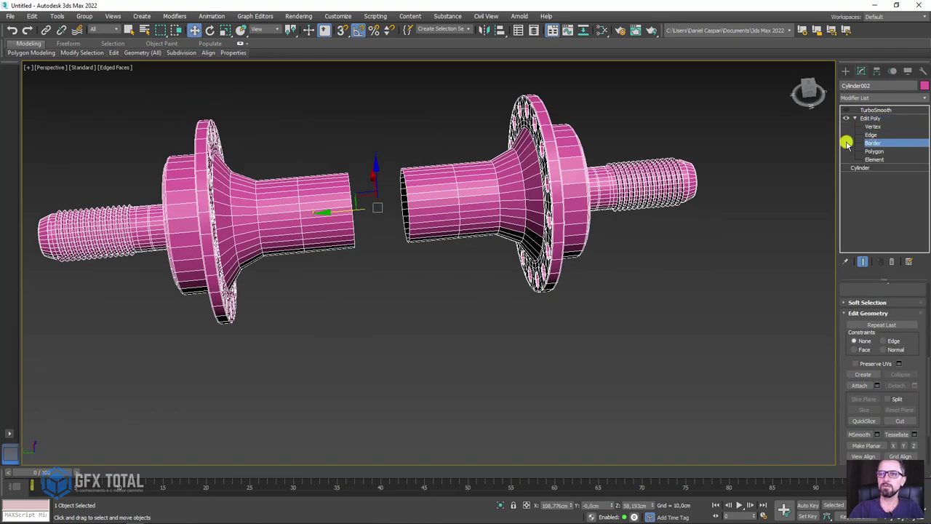
Bridge the two open tube-end borders into one continuous central shaft.
left_click(847, 143)
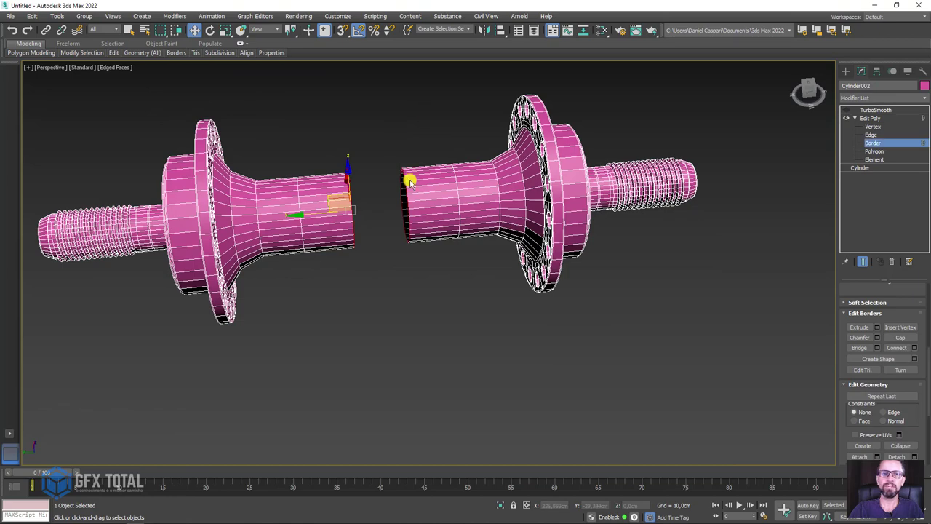
left_click(858, 348)
mouse_move(627, 254)
middle_mouse_down("alt")
mouse_move(621, 353)
mouse_move(609, 337)
mouse_move(611, 259)
mouse_move(633, 240)
middle_mouse_up("alt")
left_click(872, 118)
left_click(866, 110)
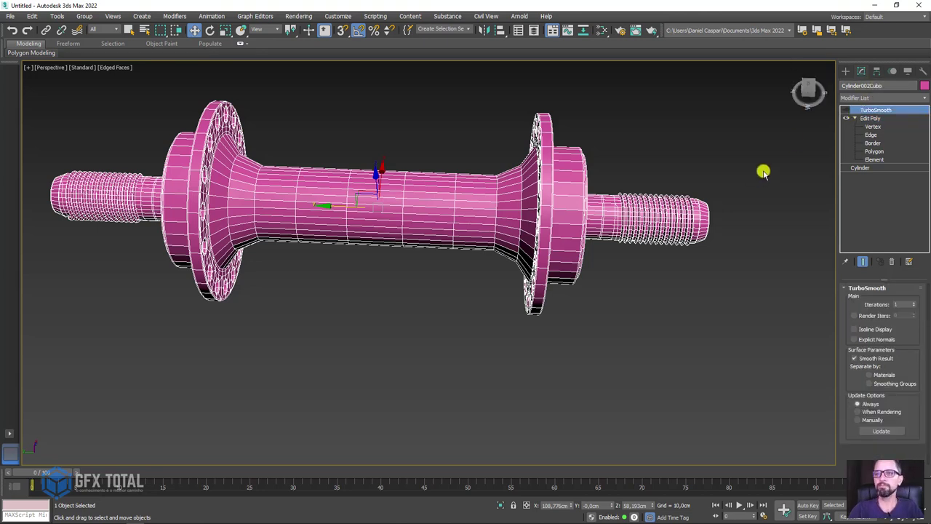
Frame the hub in a side view at Vertex level, undoing a trial move of the right side.
scroll(762, 172, "down", 5)
mouse_move(720, 192)
middle_mouse_down("alt")
mouse_move(588, 158)
mouse_move(547, 161)
mouse_move(638, 174)
mouse_move(669, 160)
mouse_move(651, 164)
middle_mouse_up("alt")
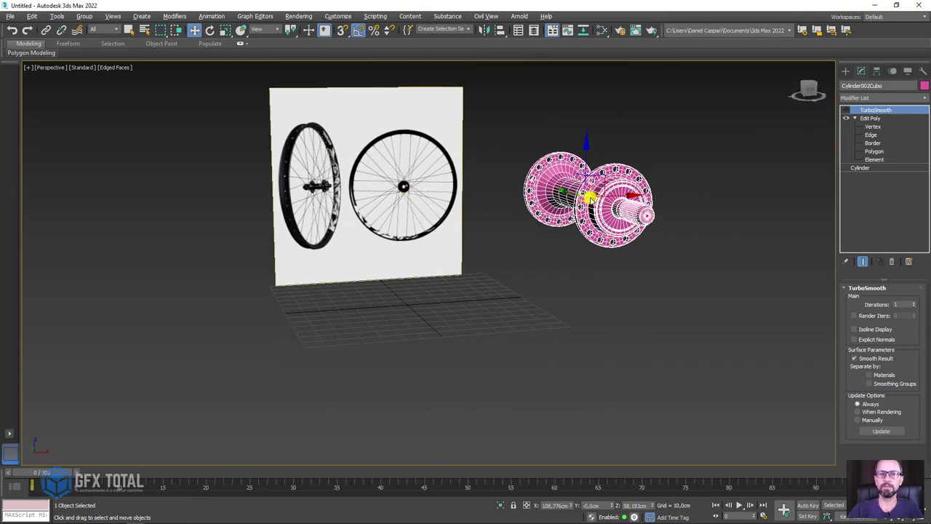
scroll(591, 196, "up", 3)
mouse_move(581, 213)
middle_mouse_down("alt")
mouse_move(650, 245)
mouse_move(758, 167)
middle_mouse_up("alt")
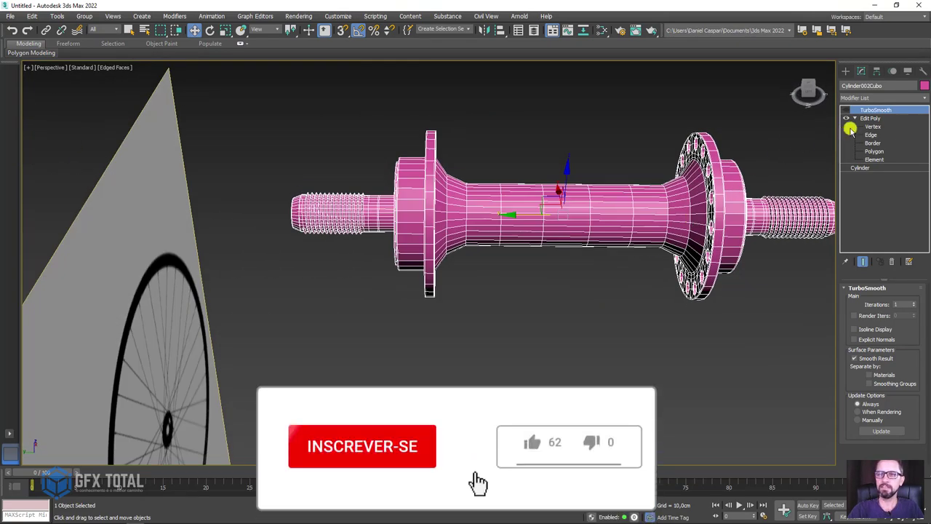
left_click(872, 127)
key("z")
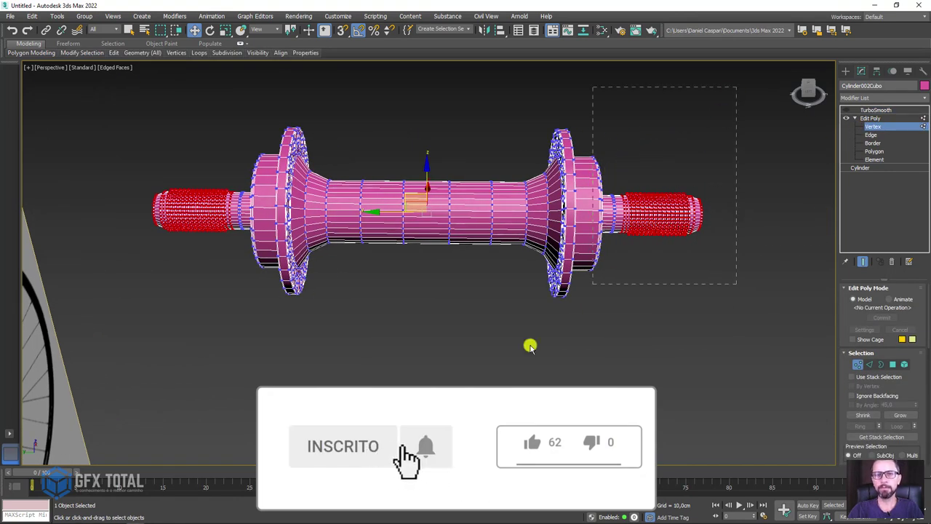
left_click_drag(427, 373, 430, 349)
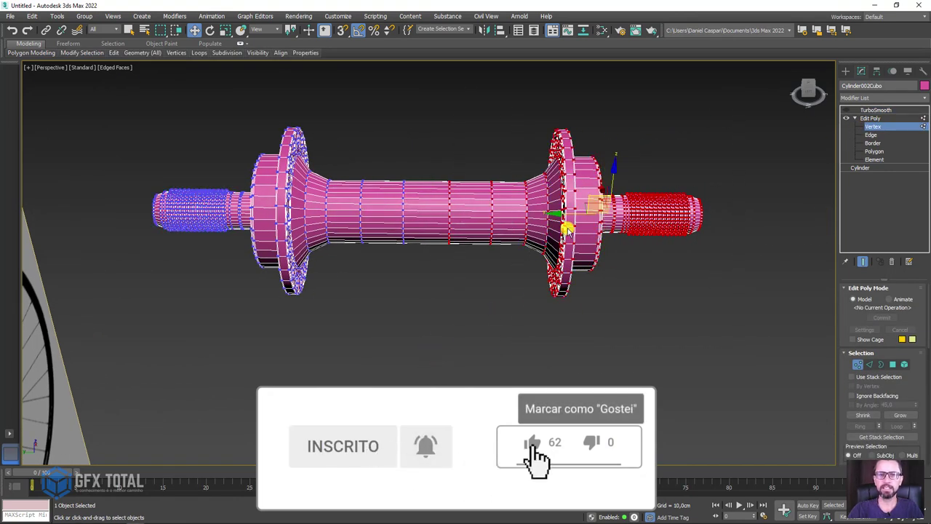
left_click_drag(560, 214, 538, 211)
key("ctrl+z")
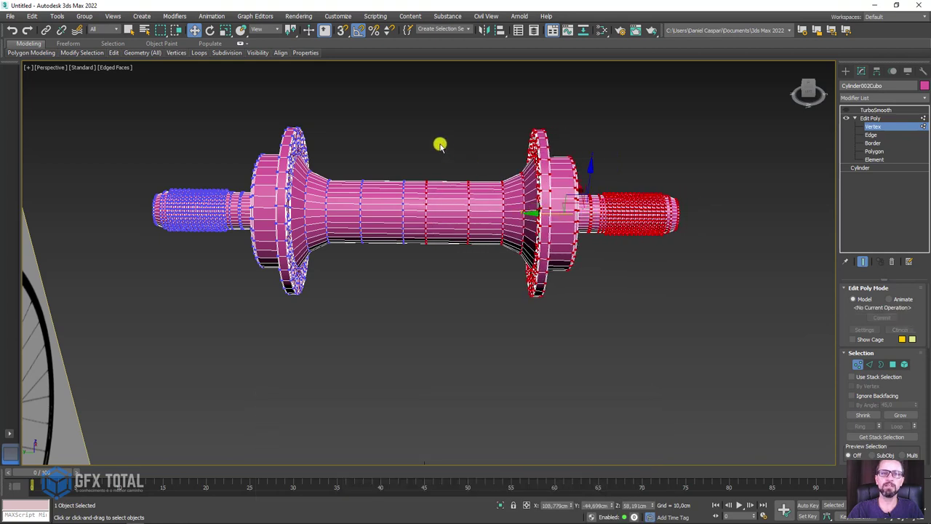
Box-select and shift the left, then the right, flange and axle-end vertices inward along the axis.
middle_click_drag(365, 159, 432, 165)
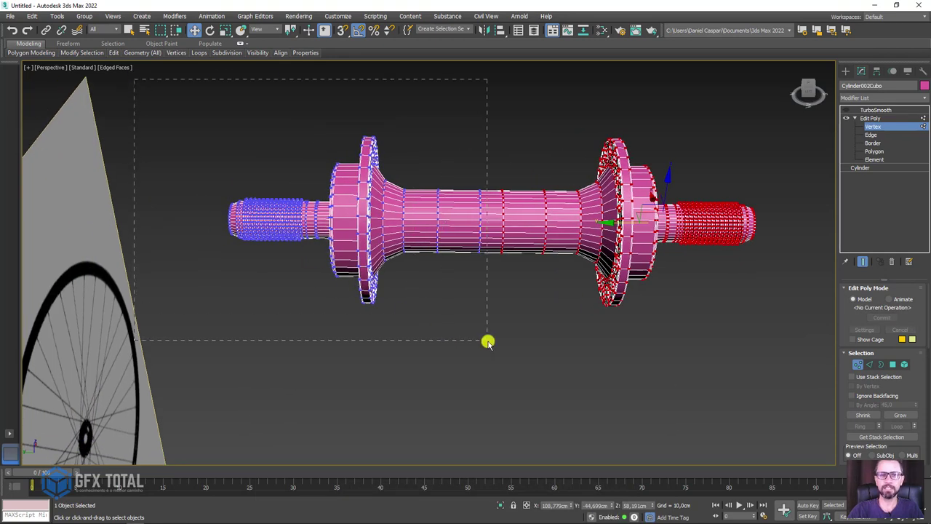
left_click_drag(487, 342, 487, 341)
left_click_drag(269, 216, 282, 222)
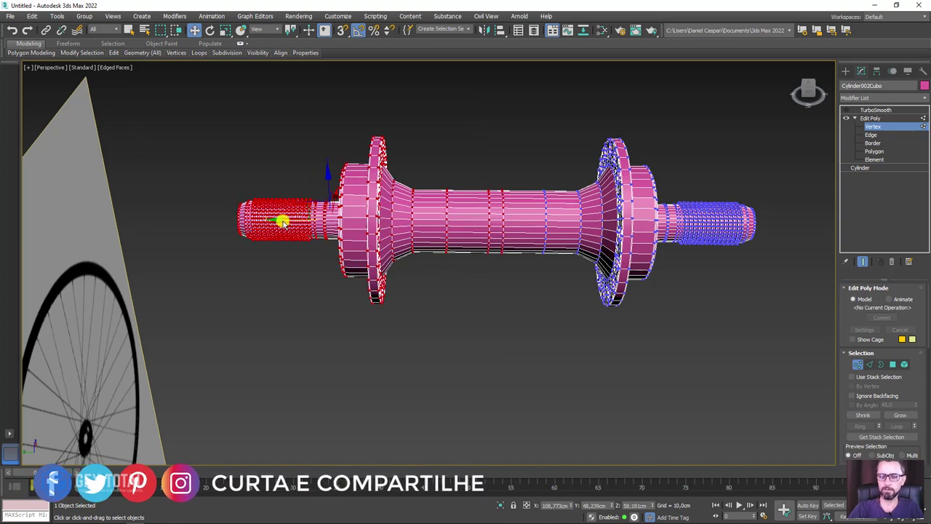
left_click_drag(285, 222, 297, 222)
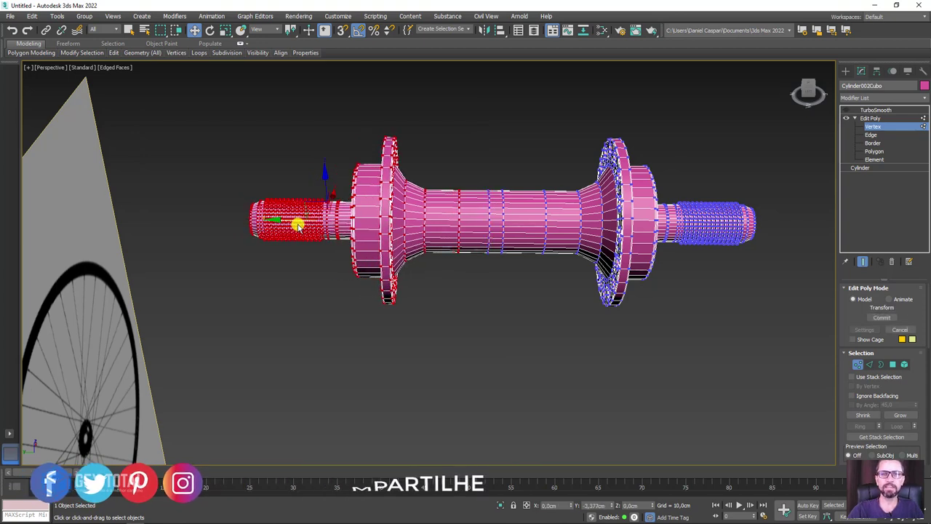
left_click_drag(772, 396, 775, 367)
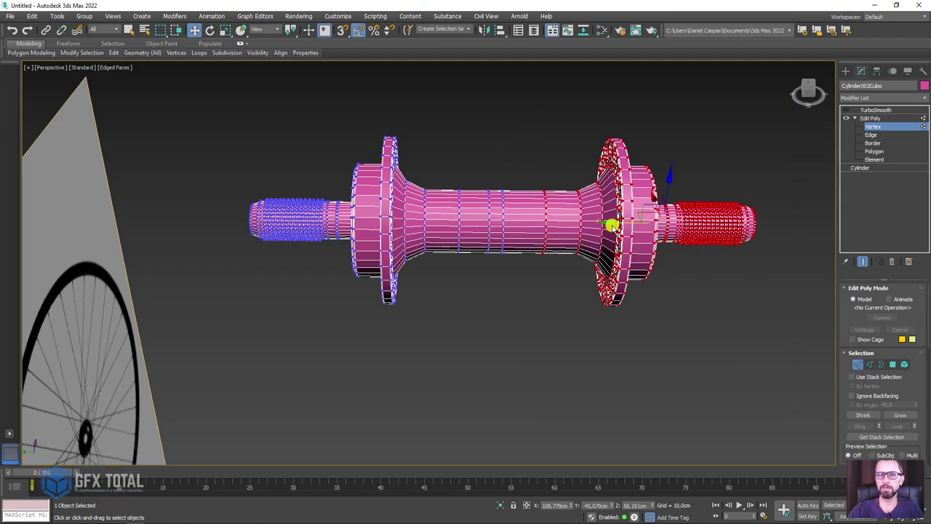
left_click_drag(613, 226, 606, 226)
Center the hub's pivot on the object using Affect Pivot Only, then turn it off.
left_click(871, 117)
mouse_move(725, 231)
middle_mouse_down("alt")
mouse_move(689, 174)
mouse_move(706, 202)
mouse_move(727, 182)
middle_mouse_up("alt")
left_click(878, 72)
left_click(882, 138)
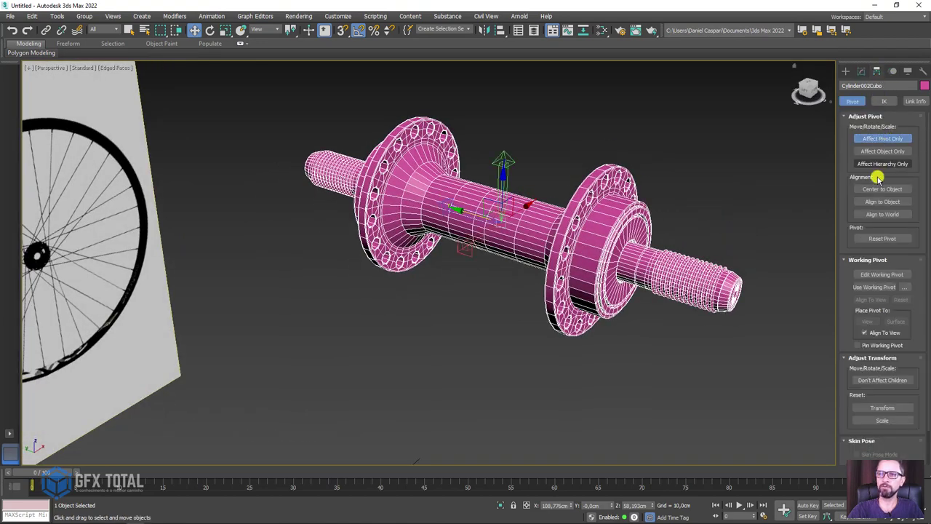
left_click(885, 142)
Rotate the hub about 10° around its centre.
middle_click_drag(542, 240, 557, 245, "alt")
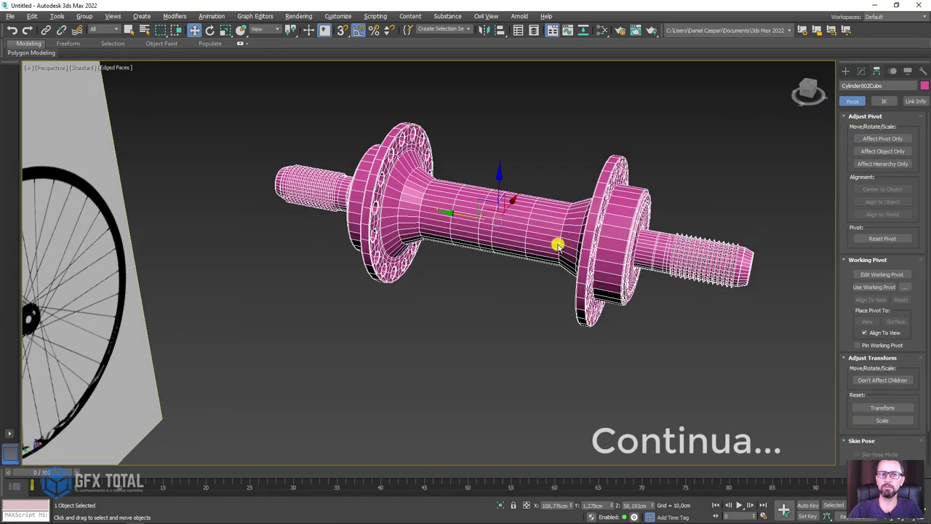
key("e")
mouse_move(532, 182)
left_mouse_down()
mouse_move(552, 207)
mouse_move(520, 167)
mouse_move(615, 253)
mouse_move(650, 254)
left_mouse_up()
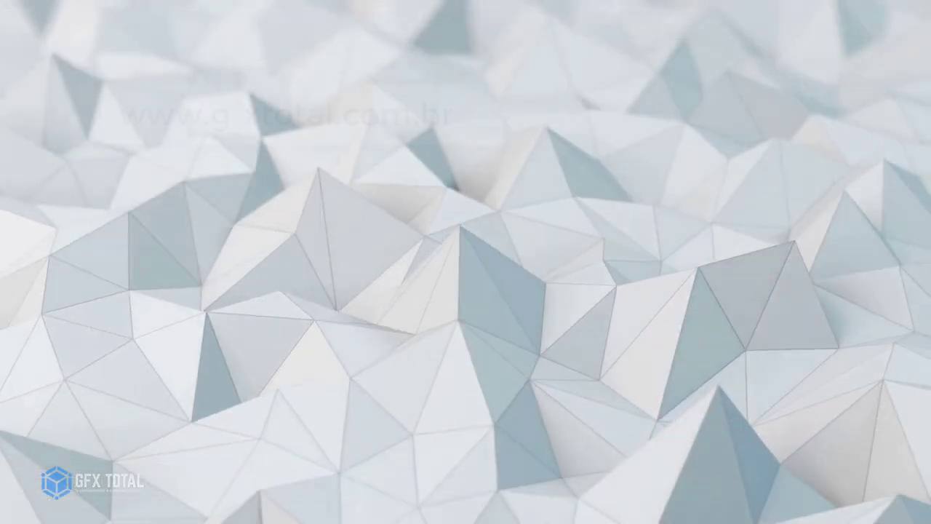